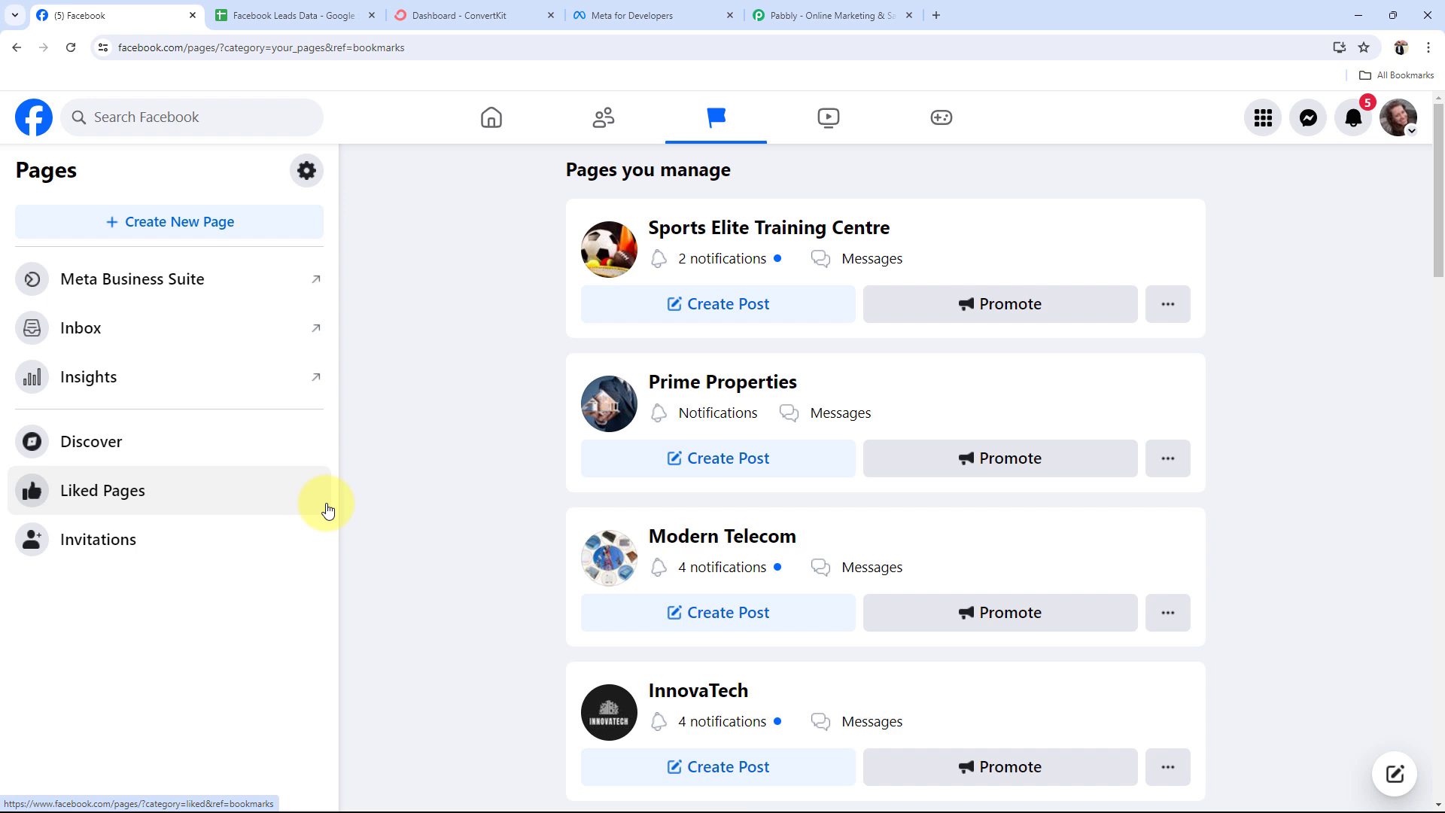
Review the columns of the Facebook Leads Data sheet in Google Sheets and the ConvertKit dashboard
click(316, 15)
click(169, 314)
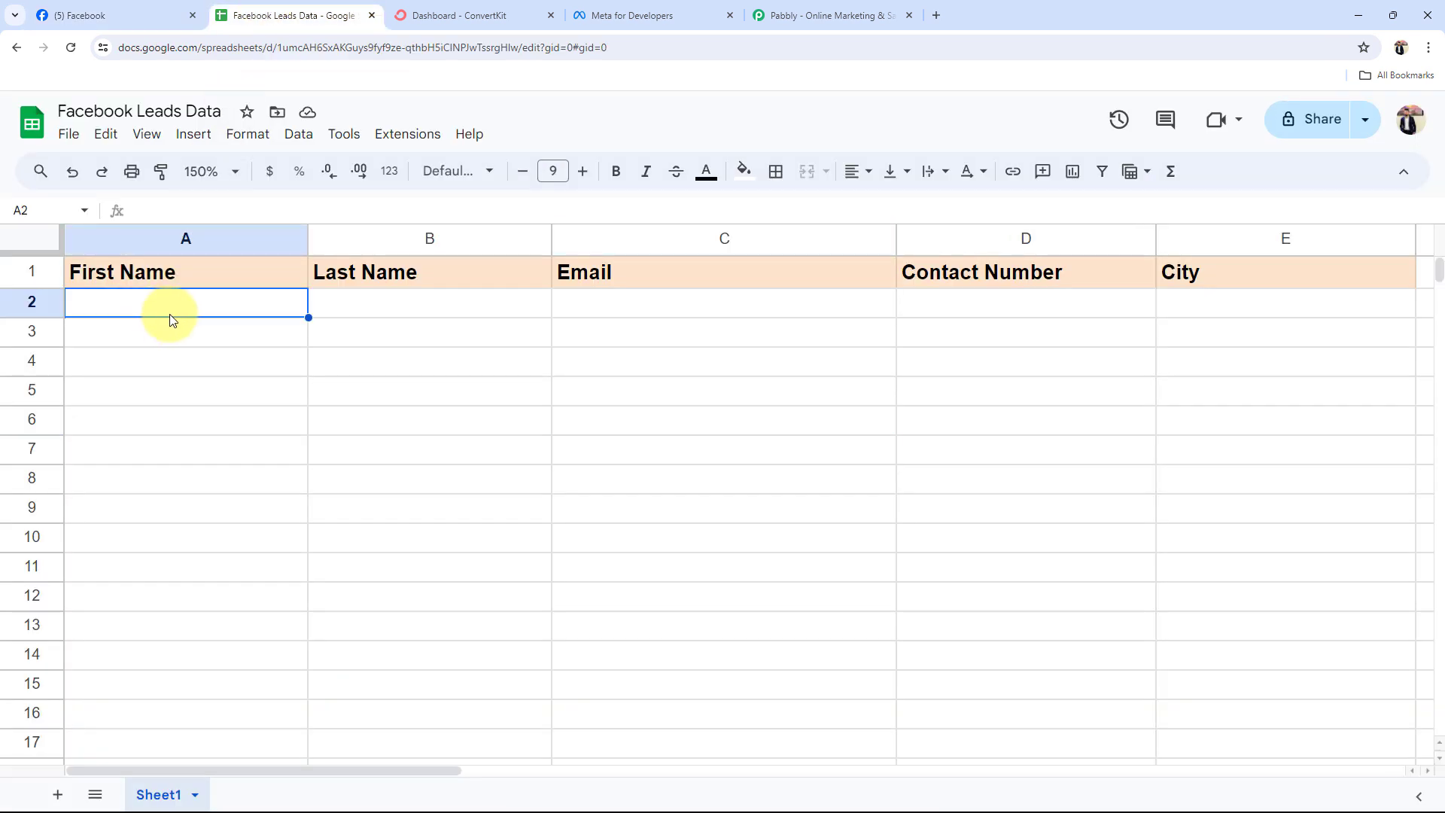
click(359, 317)
click(640, 308)
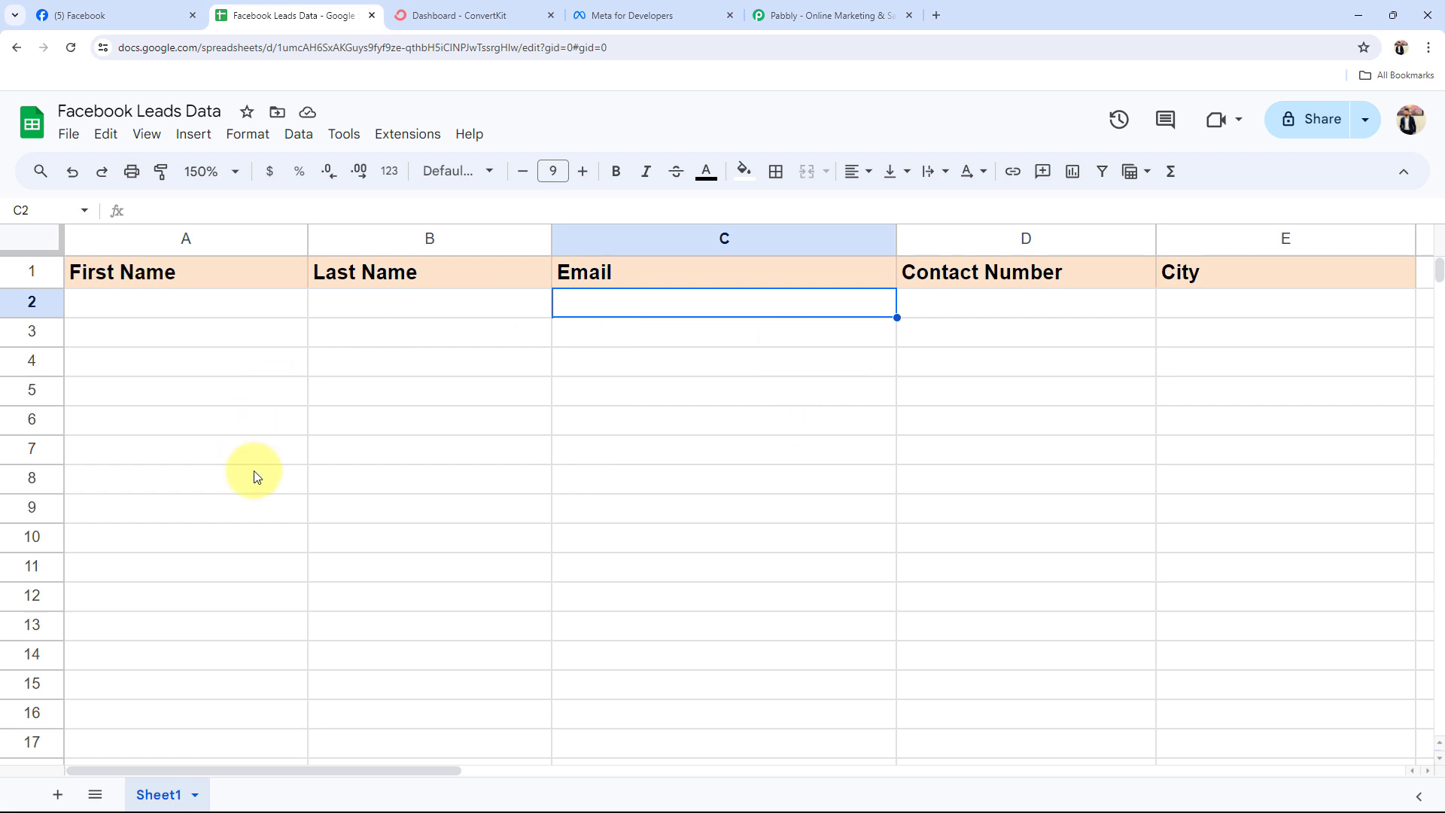
click(453, 15)
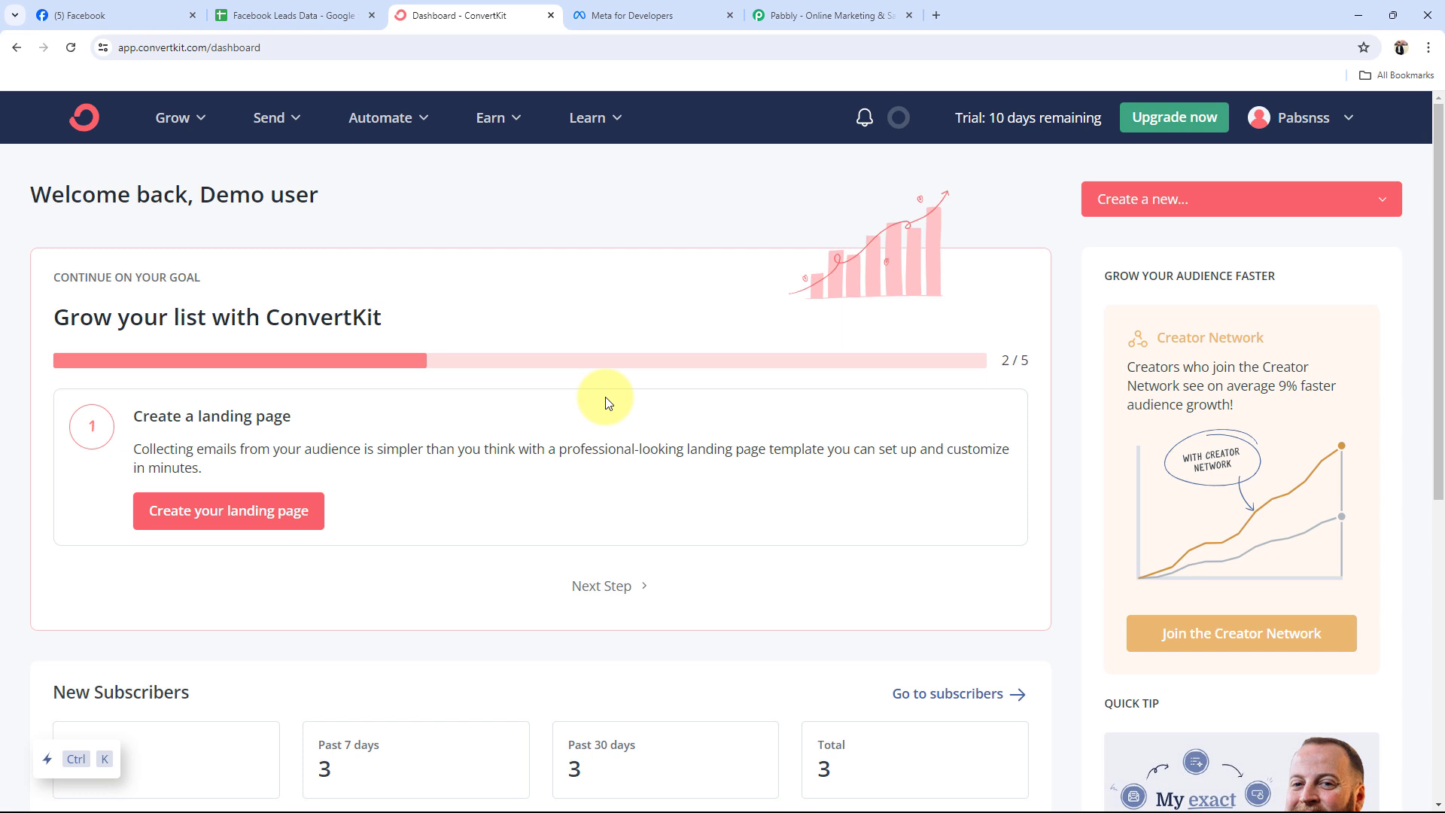
Switch to the Pabbly website, sign in and open the Pabbly Connect dashboard
click(806, 8)
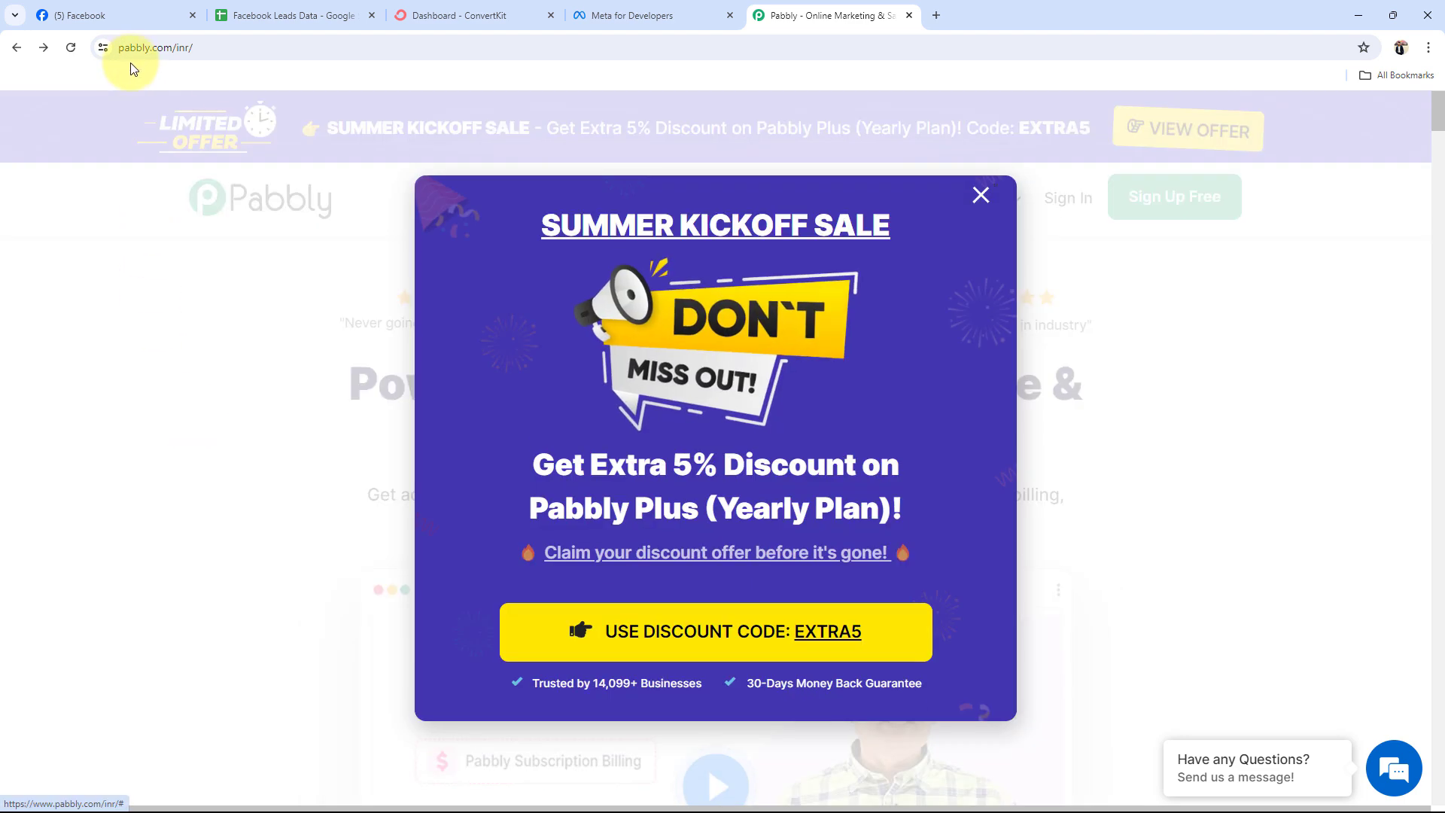
click(977, 195)
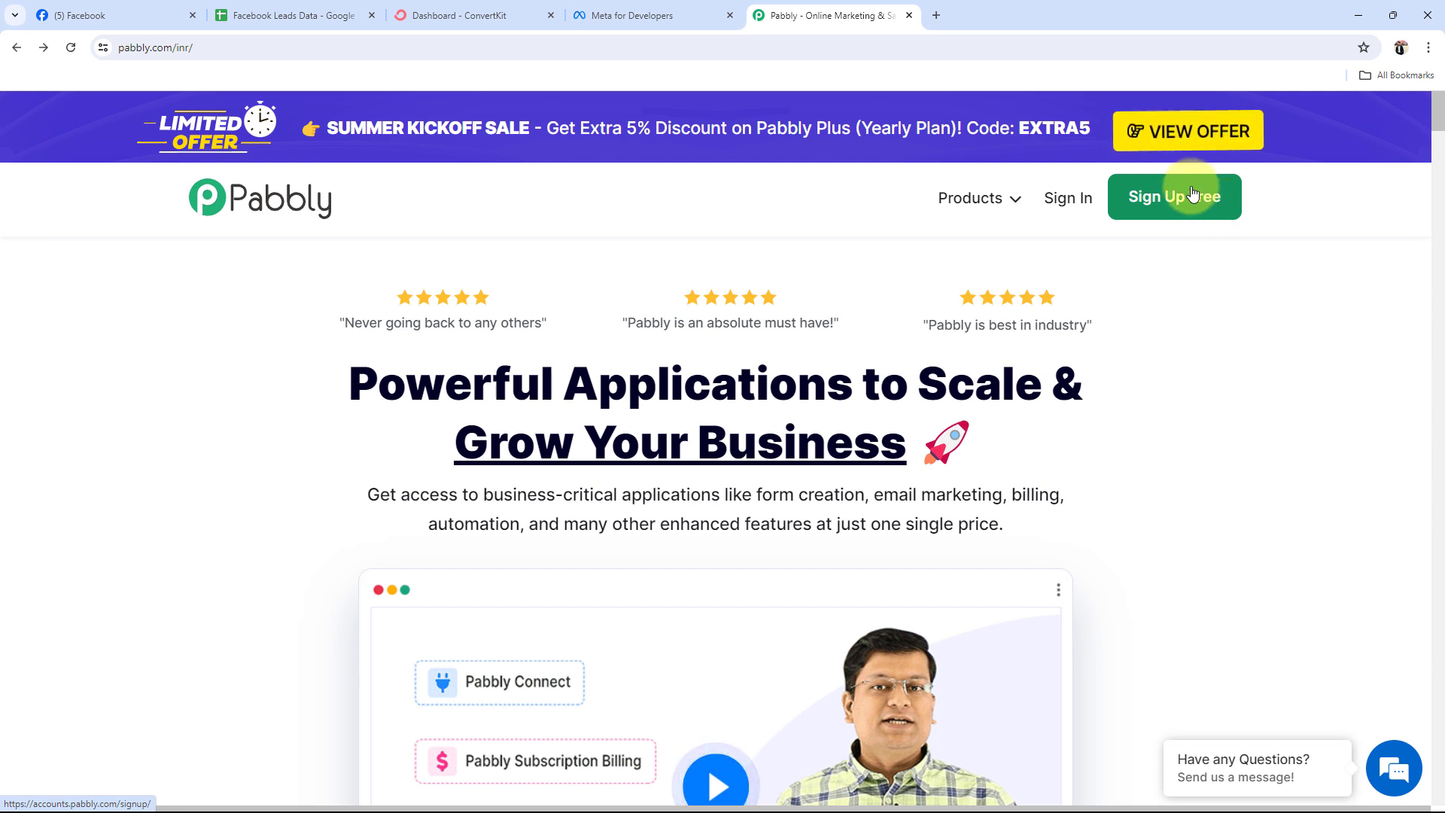
click(1074, 198)
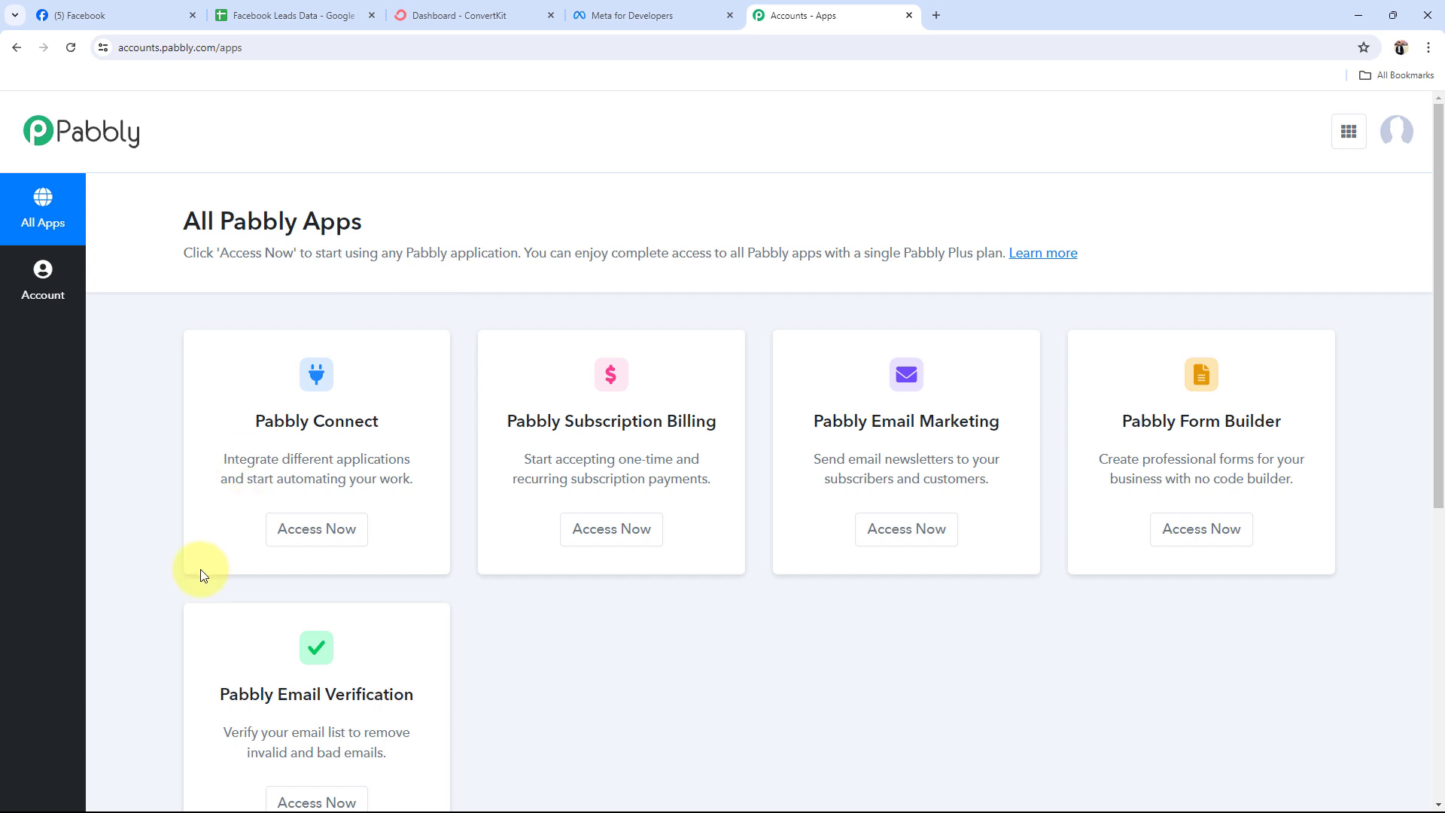
scroll(1075, 639, down, 1)
scroll(1019, 444, up, 1)
drag(232, 436, 370, 454)
click(321, 532)
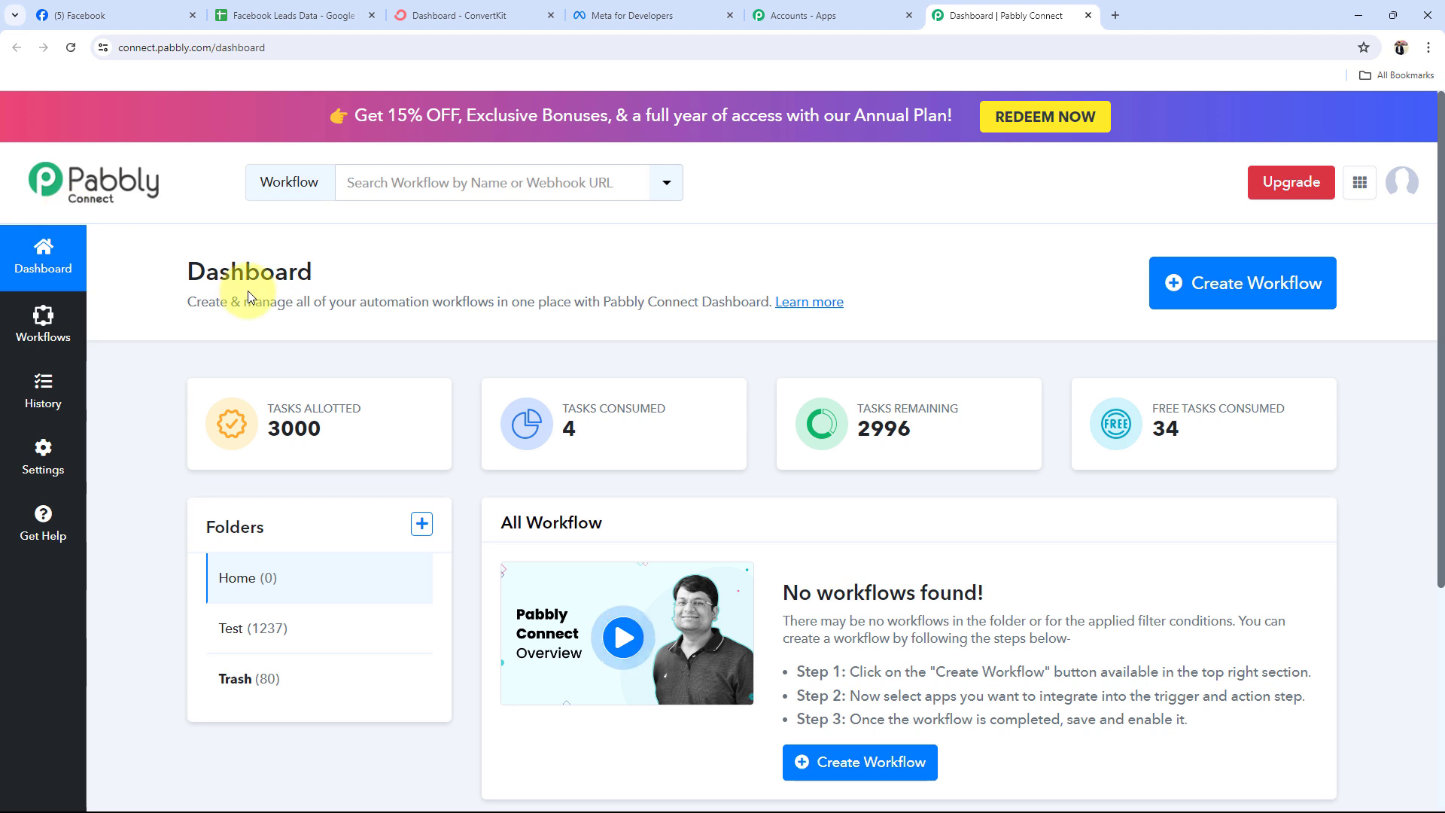
drag(149, 255, 400, 255)
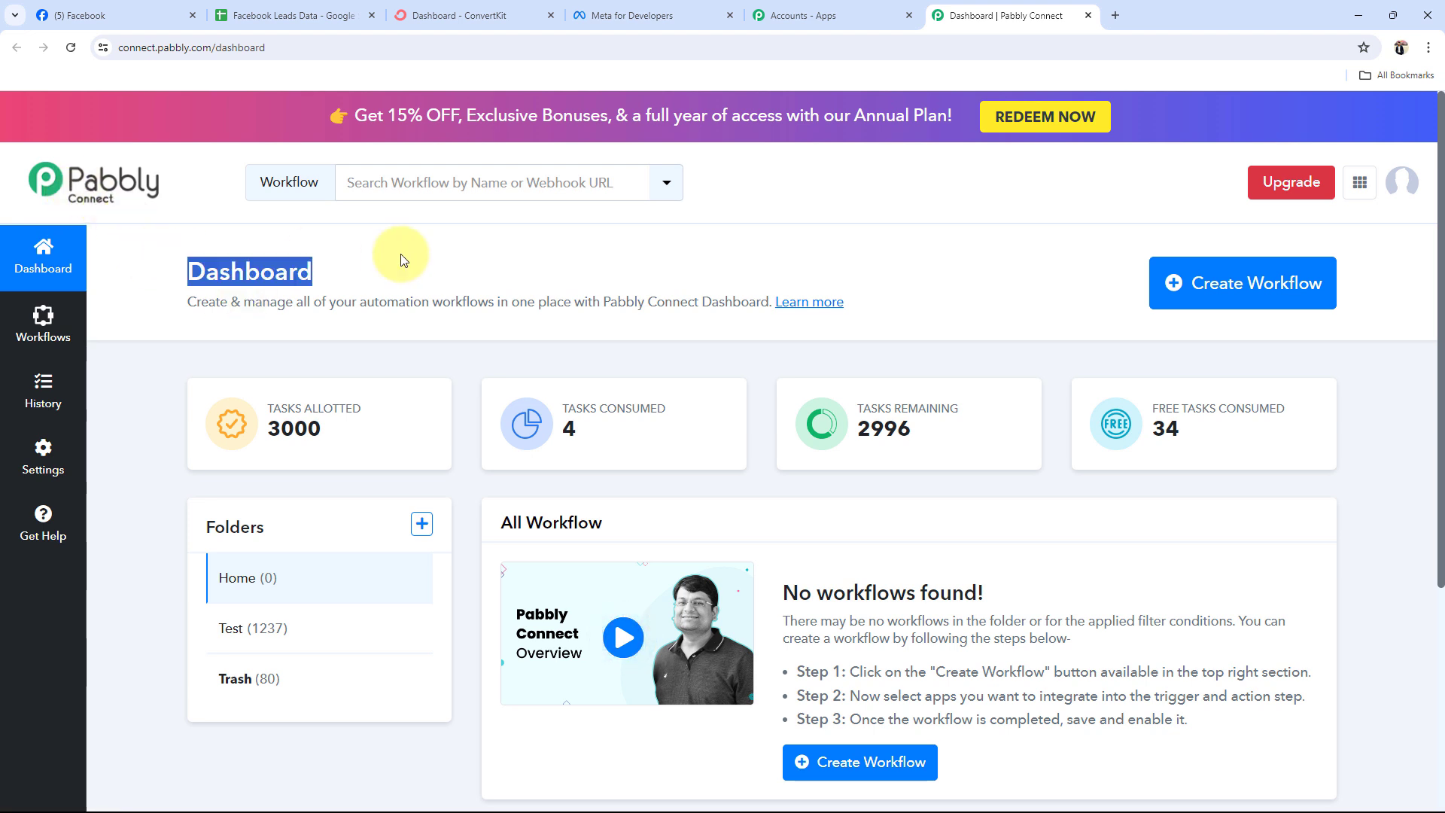
click(400, 254)
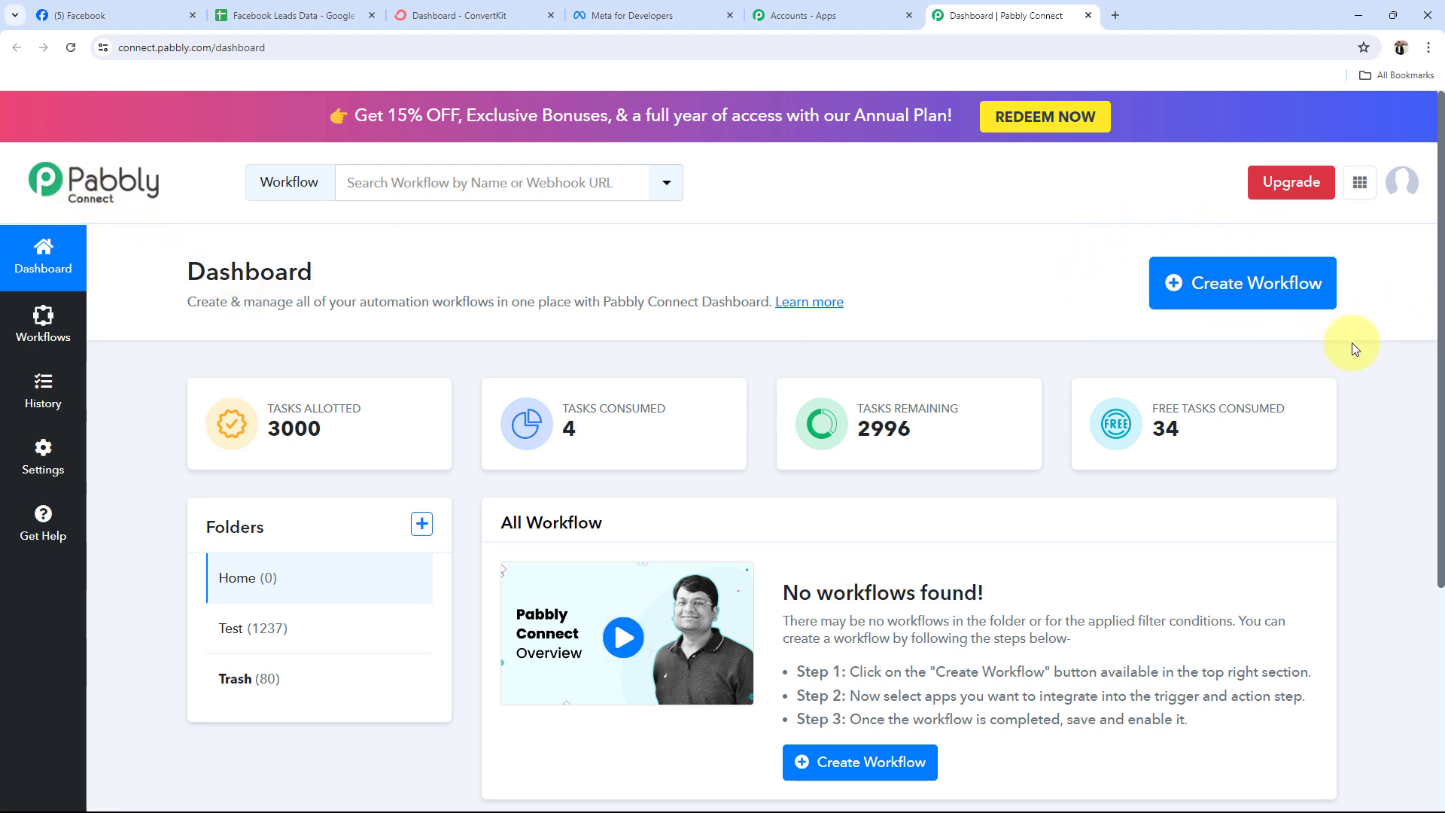
Create a workflow named "Add Facebook Leads in Google Sheets & ConvertKit" in the Home folder and collapse its trigger step
click(1175, 280)
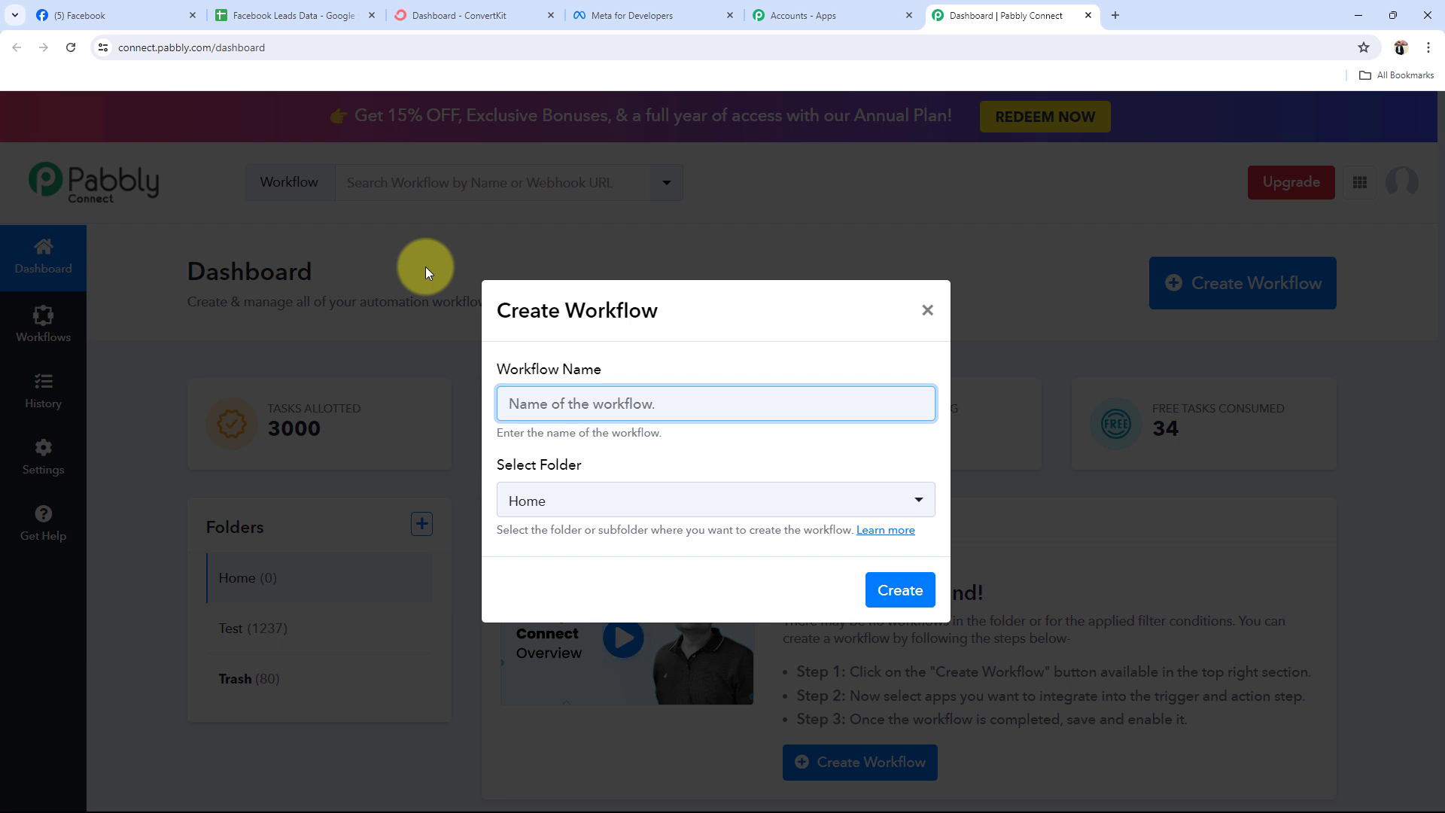
text(Add Facebook Leads in Google Sheets & ConvertKit)
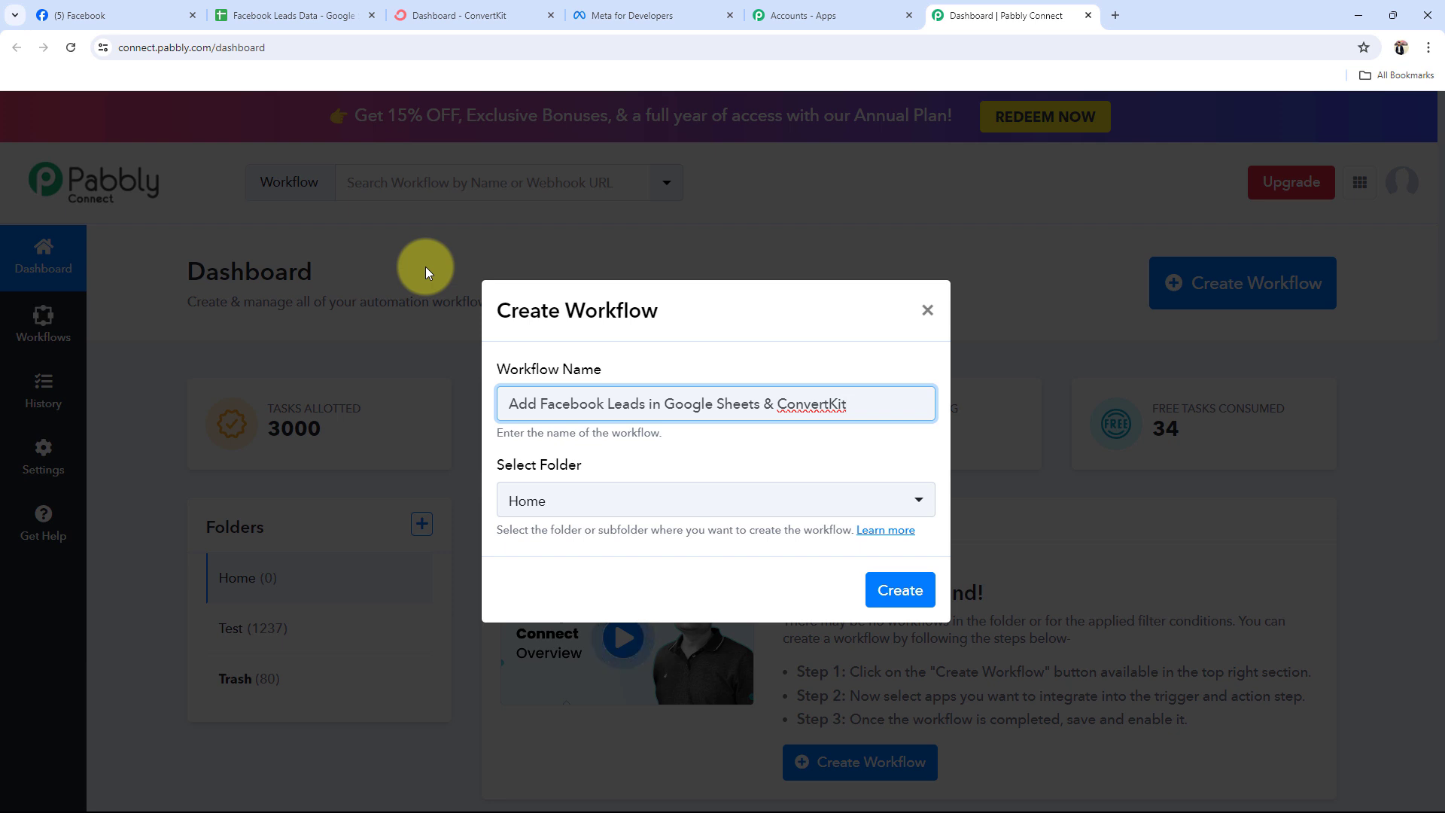
click(517, 500)
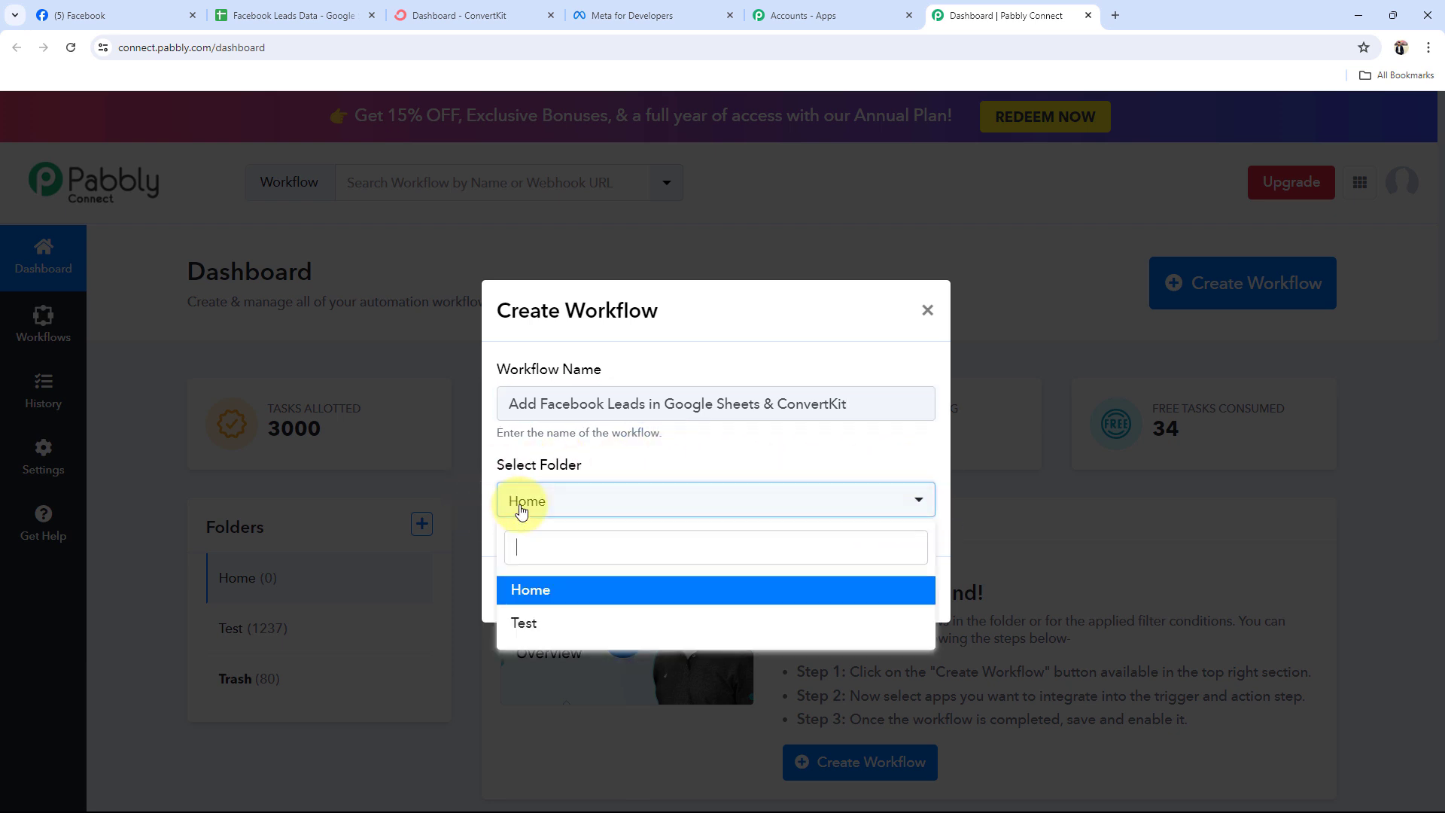
click(533, 590)
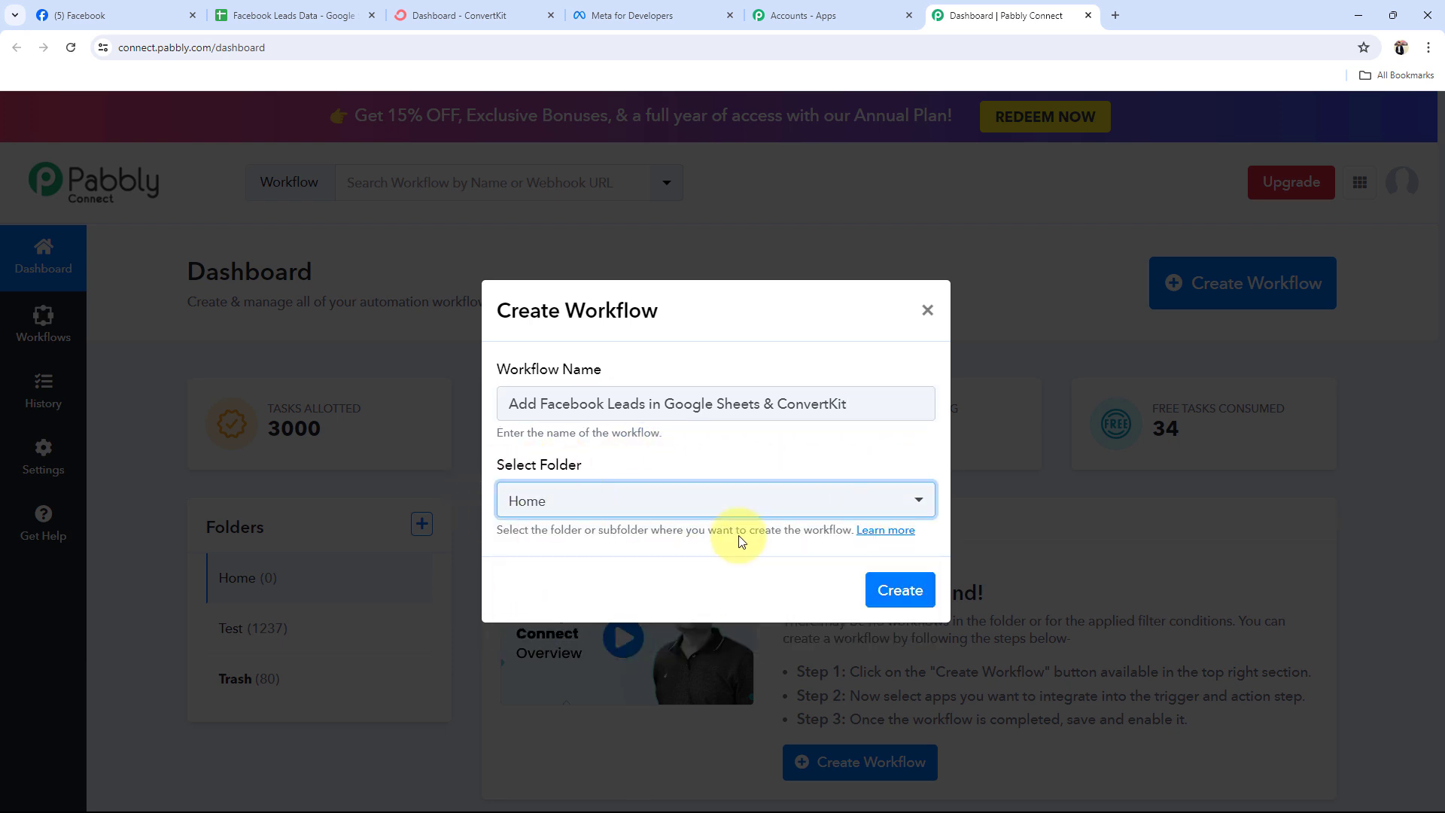
click(891, 595)
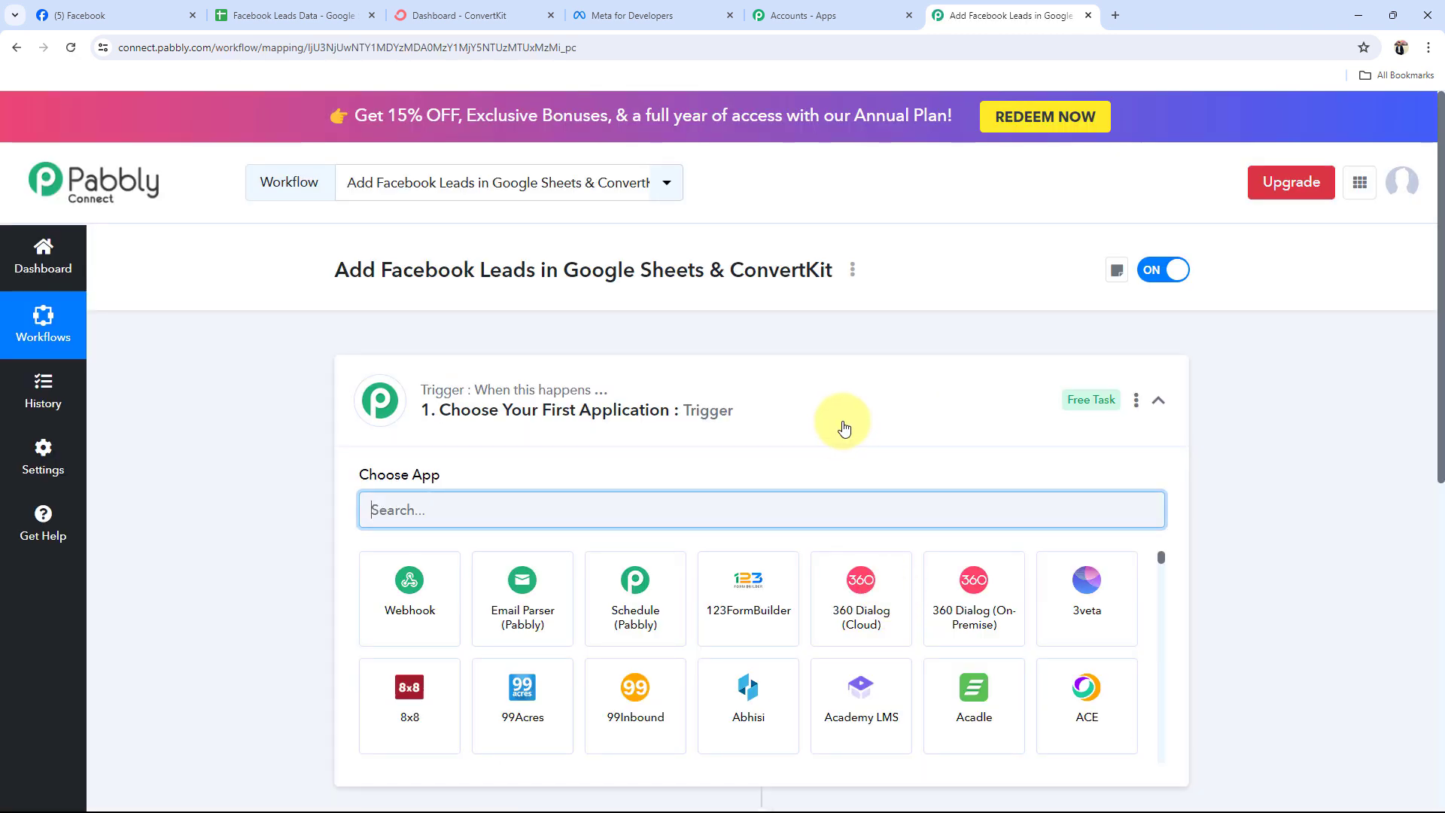
click(824, 384)
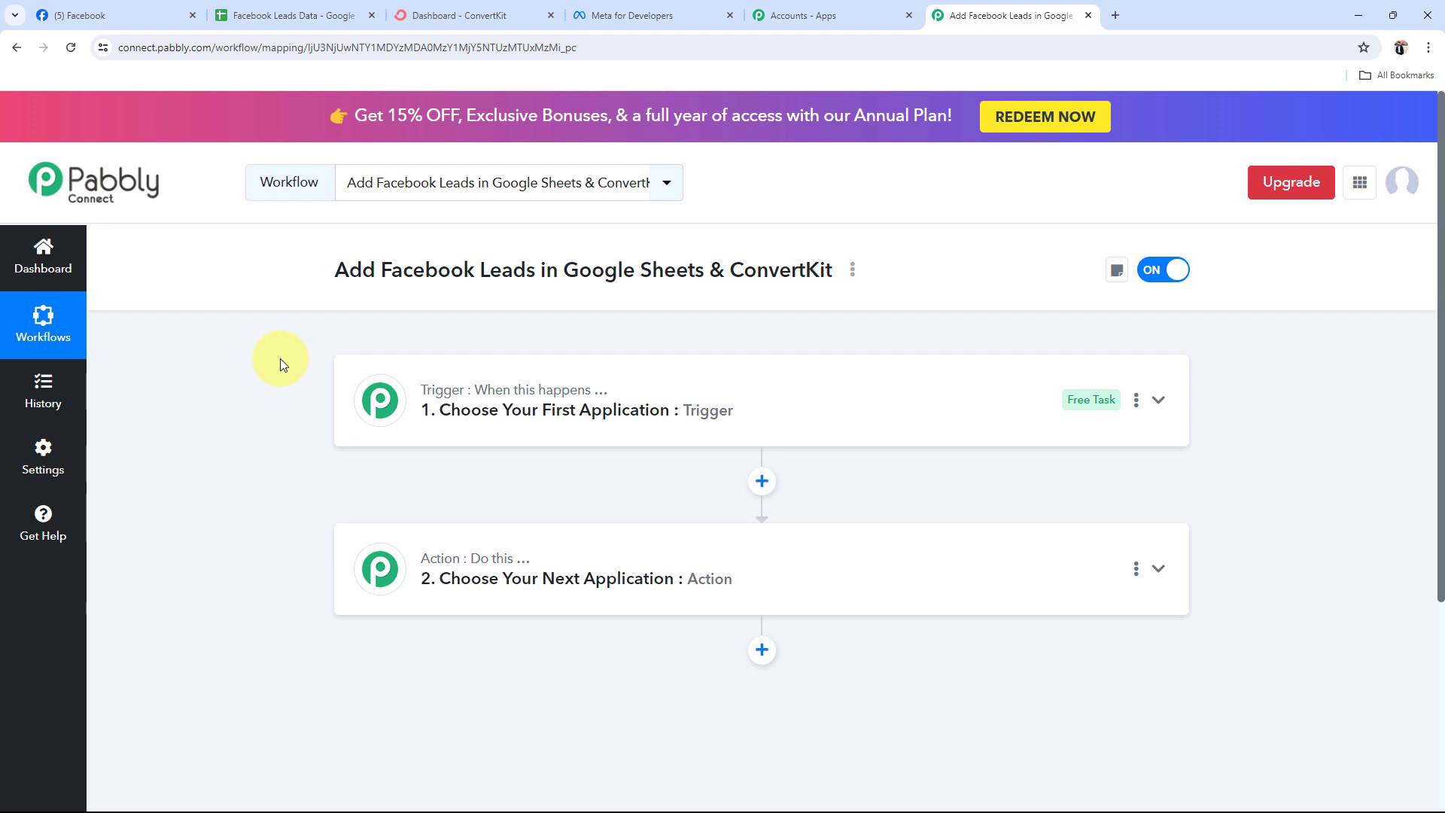
Switch to Facebook, open the managed page Prime Properties and look through its content
click(120, 15)
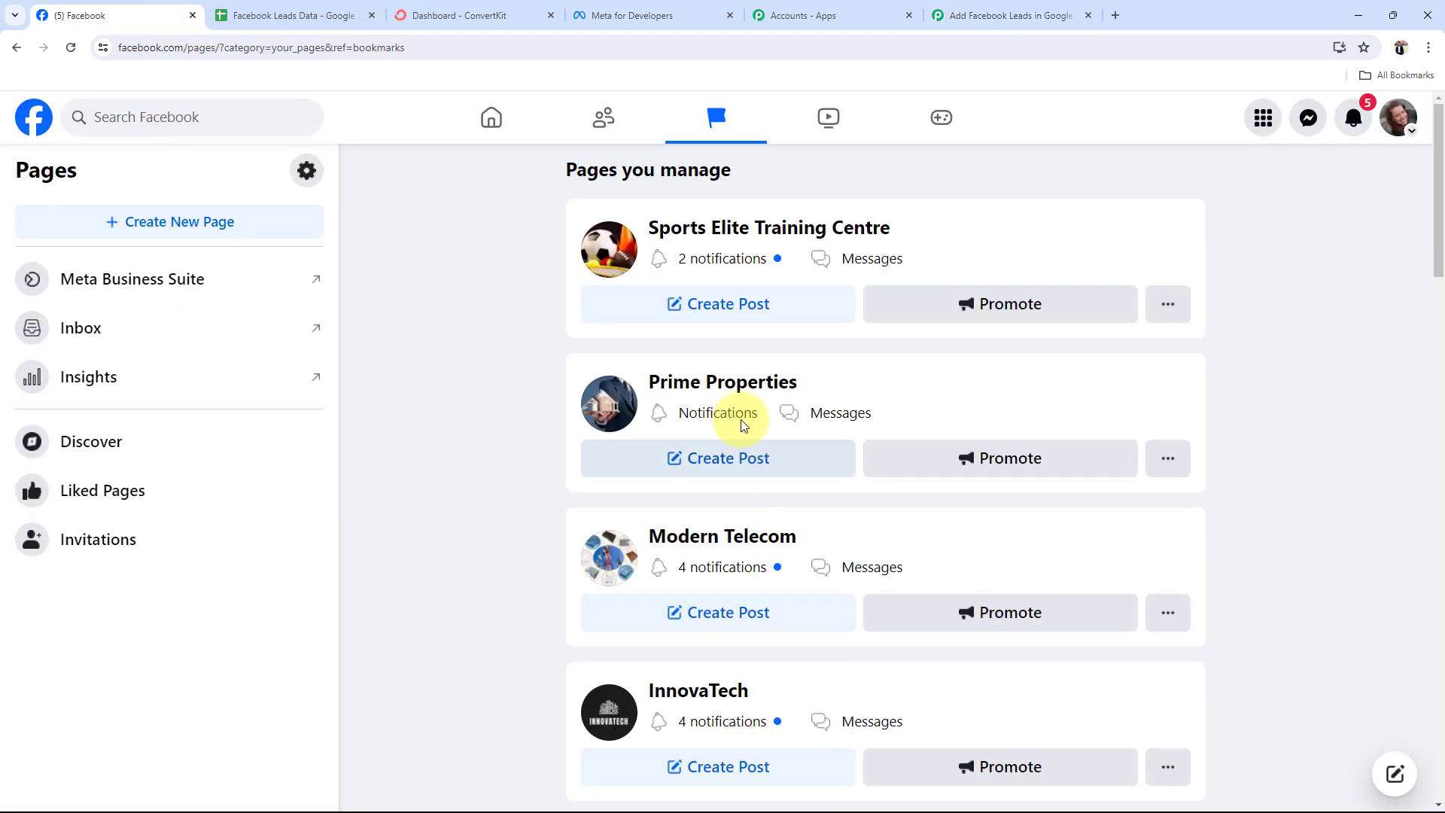
click(718, 399)
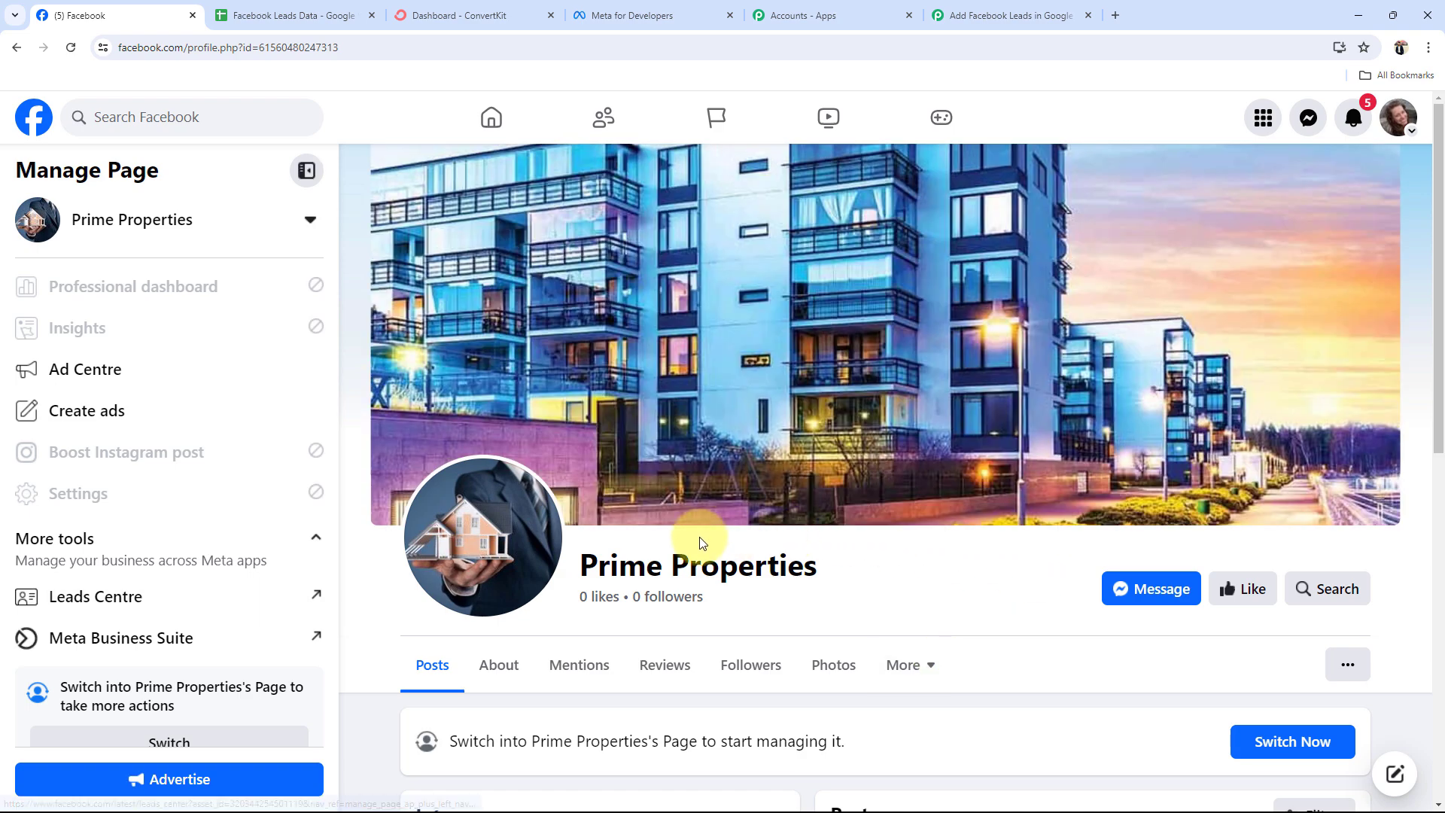
scroll(810, 623, down, 10)
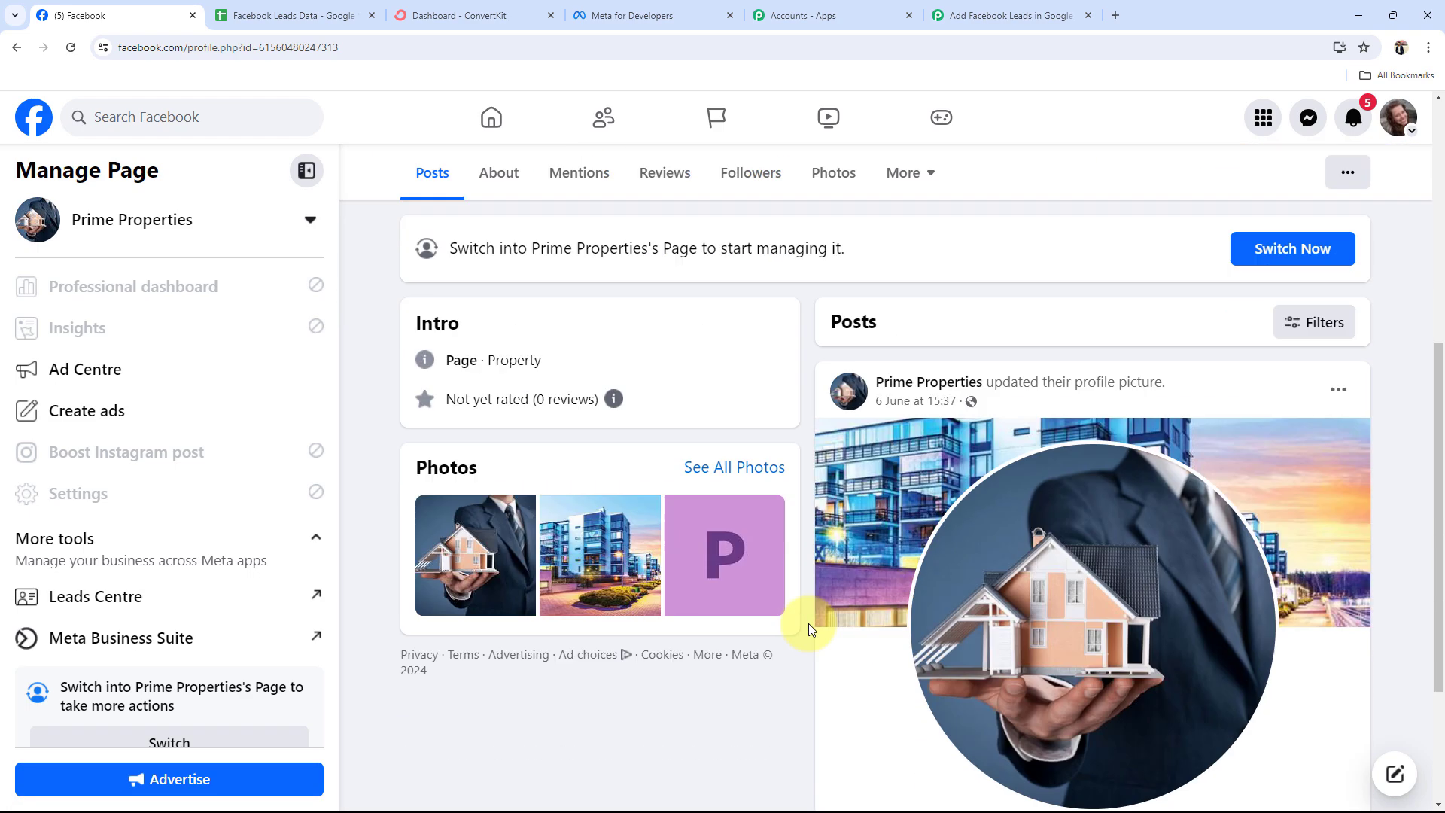
scroll(809, 623, up, 10)
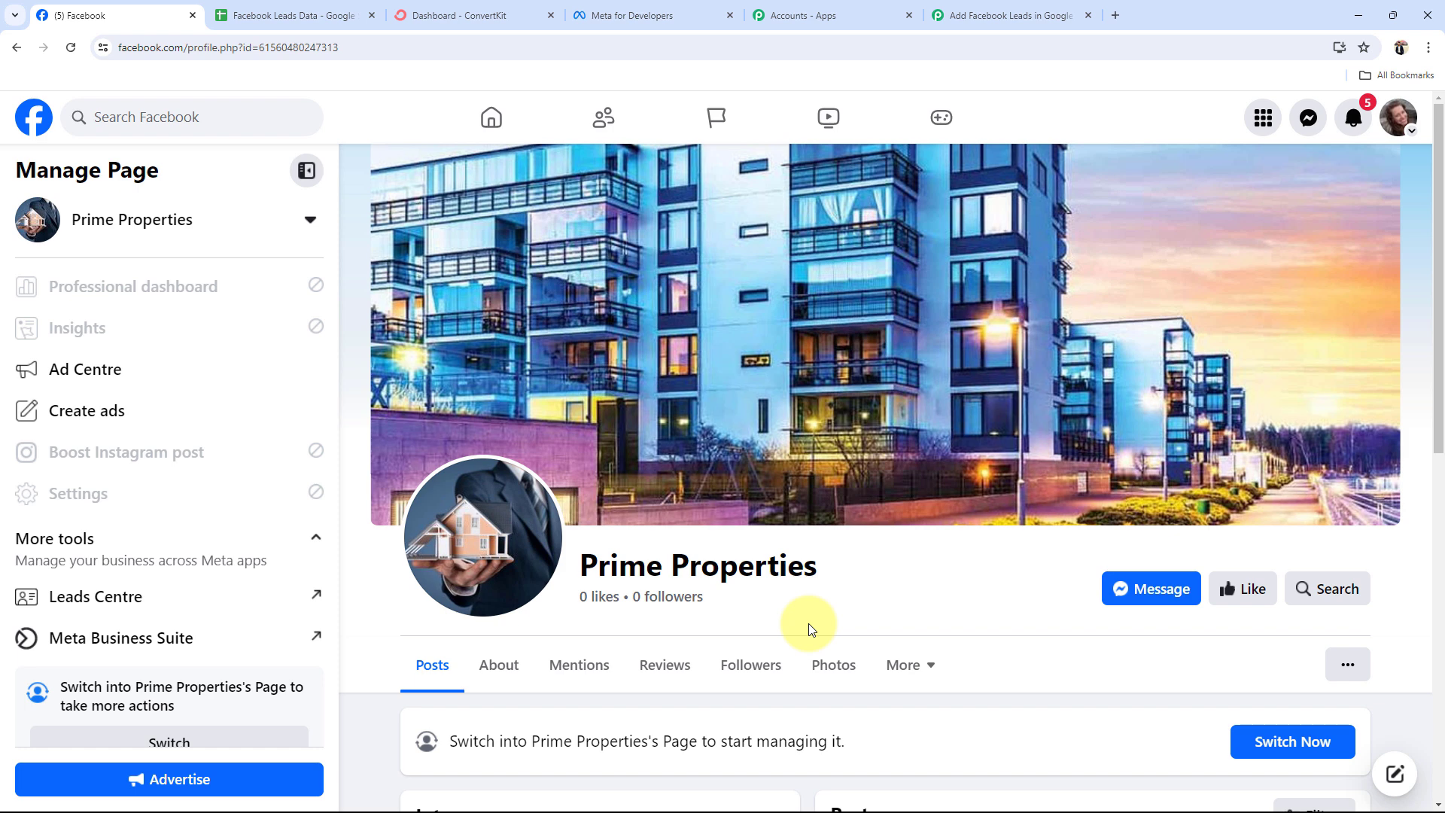
Examine the lead columns in the Facebook Leads Data spreadsheet and the subscriber overview in ConvertKit
click(286, 15)
click(168, 314)
click(354, 312)
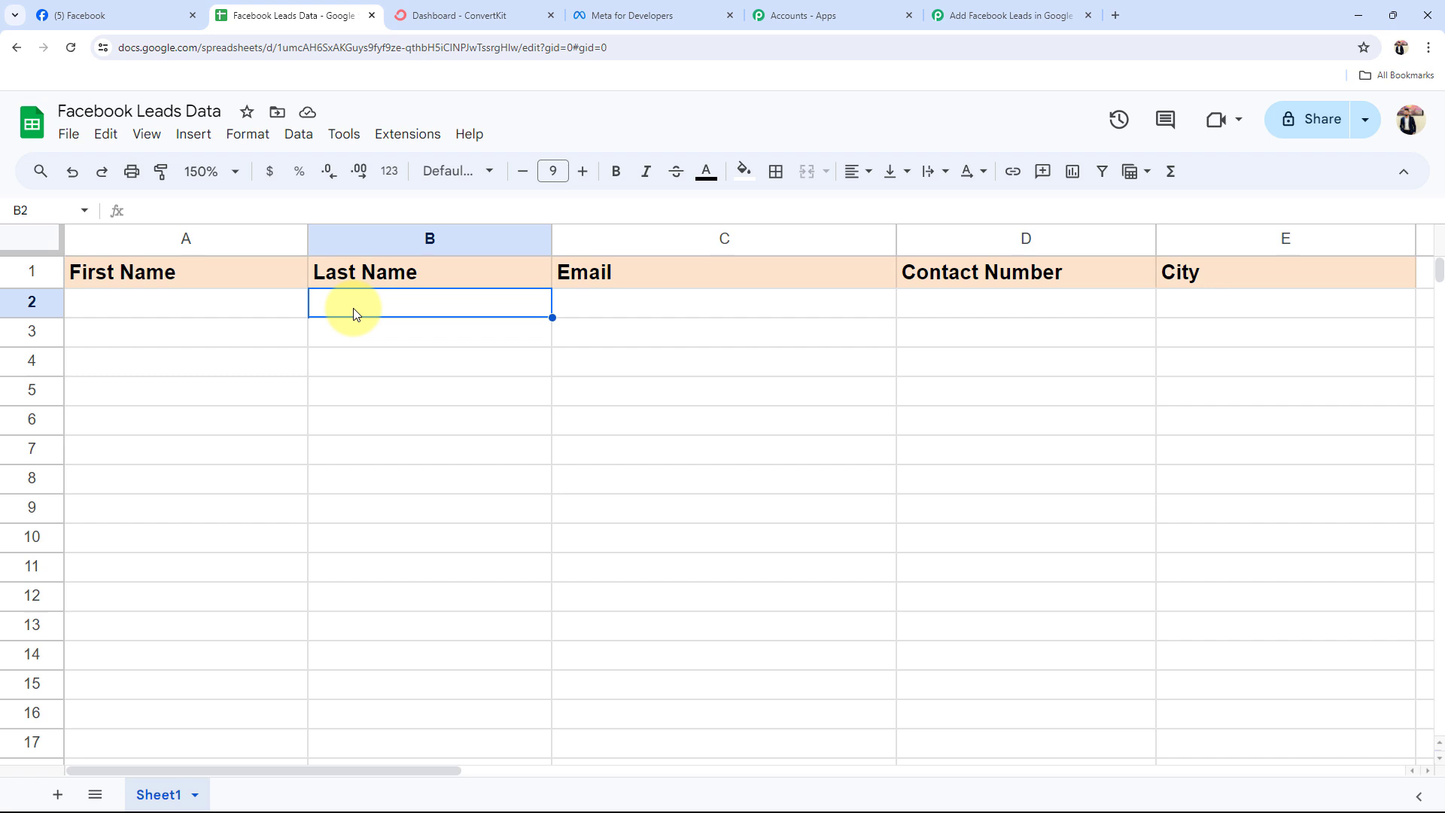
click(456, 15)
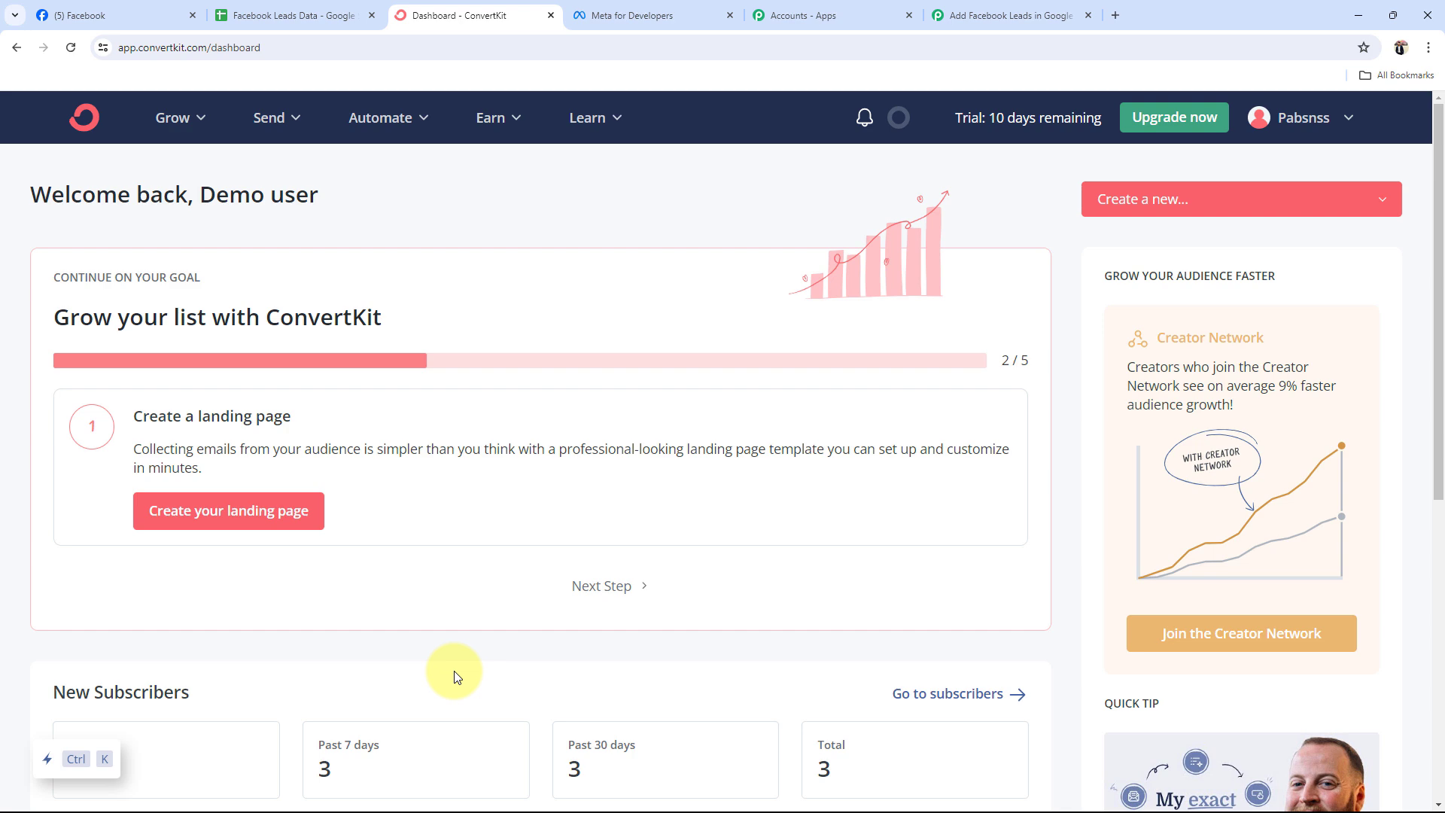
click(71, 13)
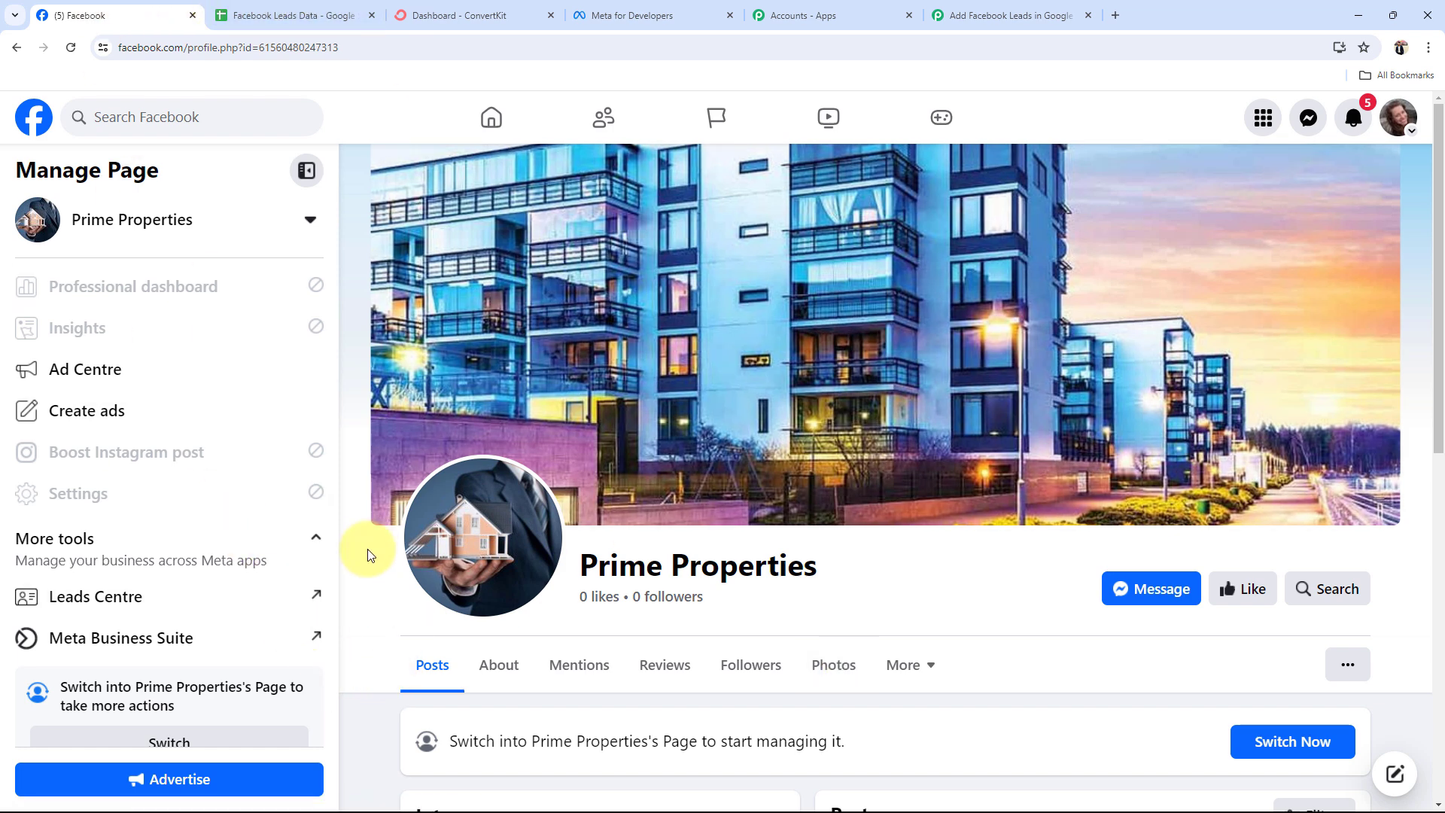
click(250, 9)
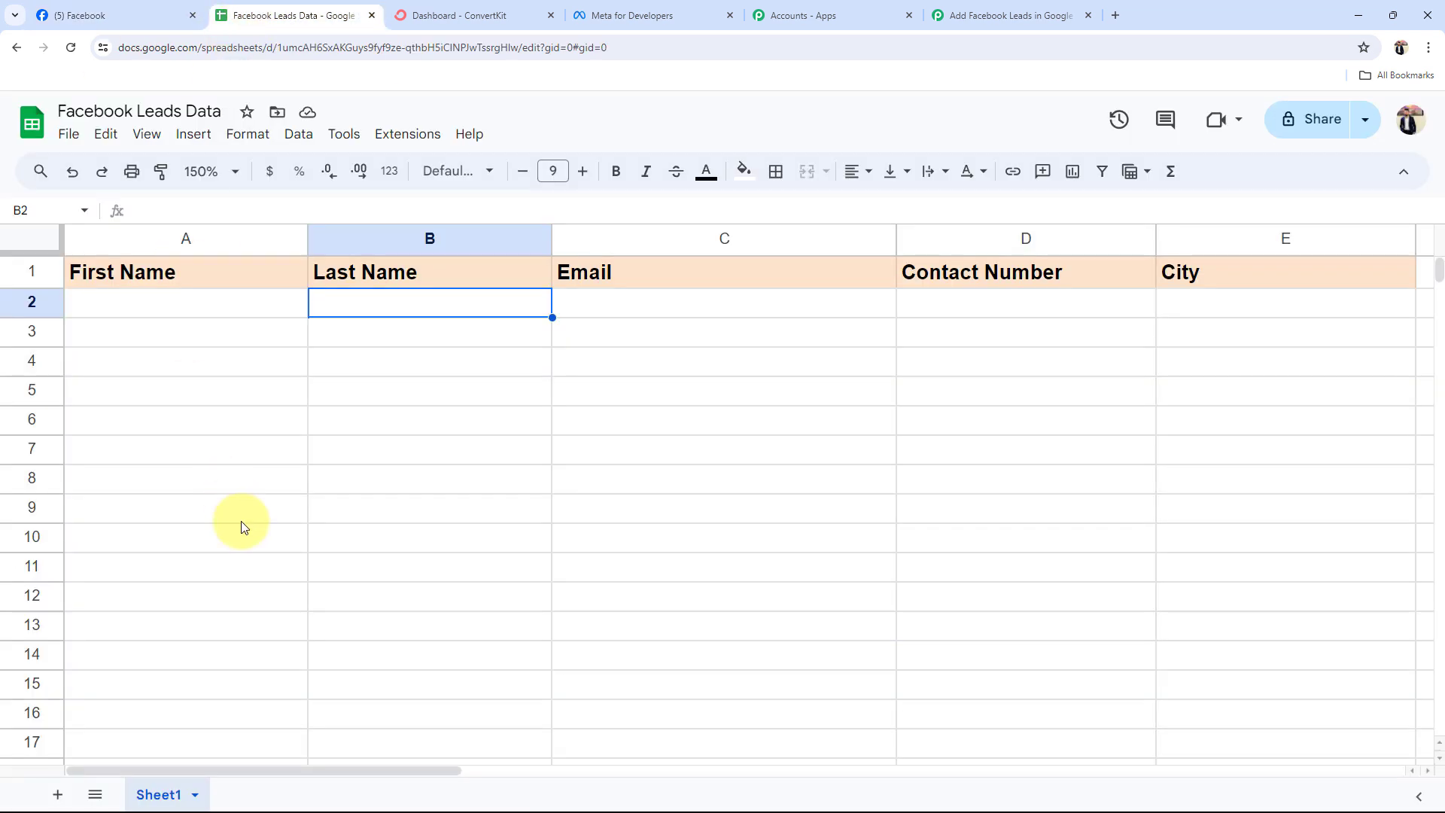
click(425, 12)
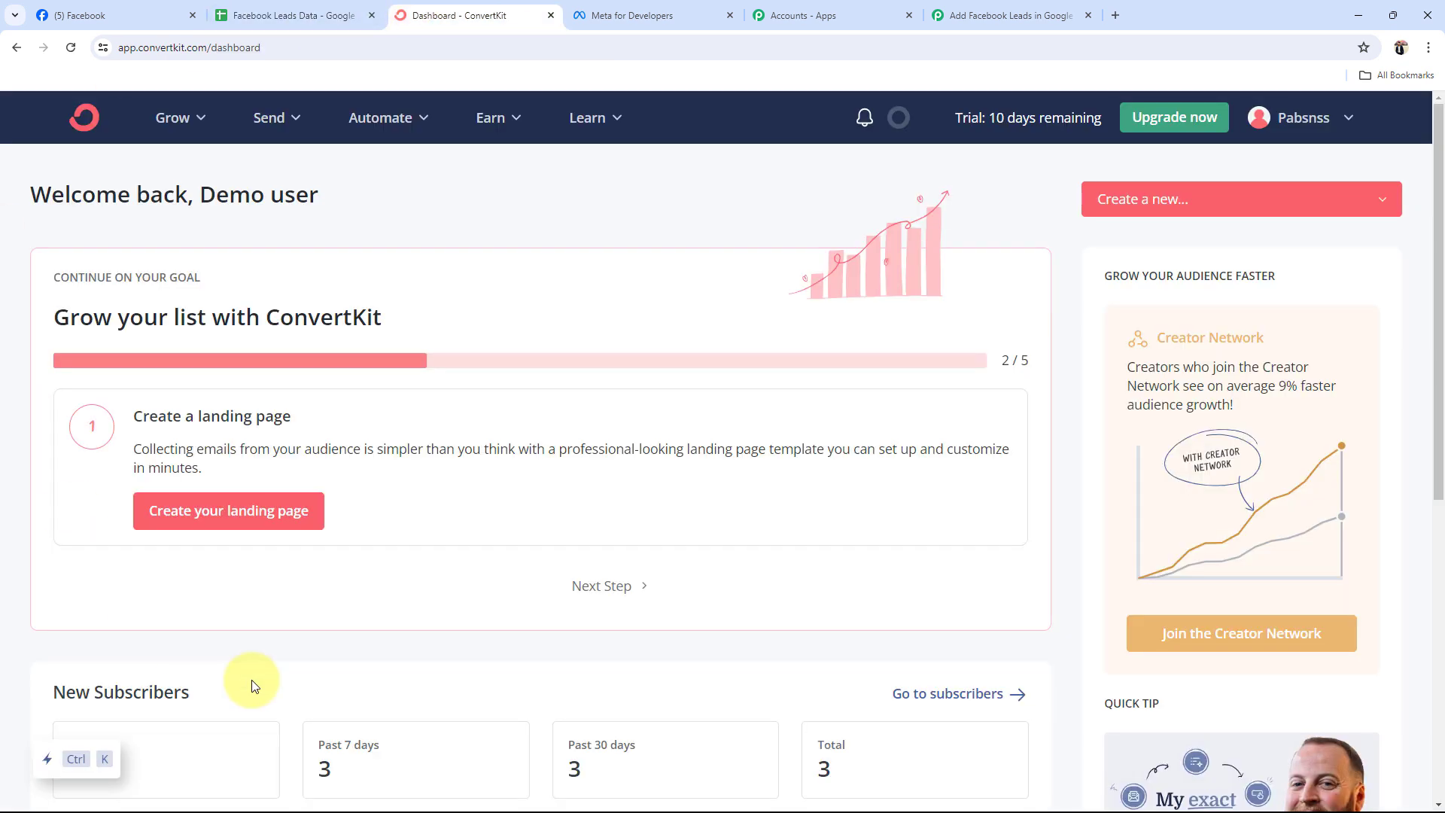
In the Pabbly Connect workflow, set the trigger to Facebook Lead Ads with the New Lead (Instant) event
click(1012, 15)
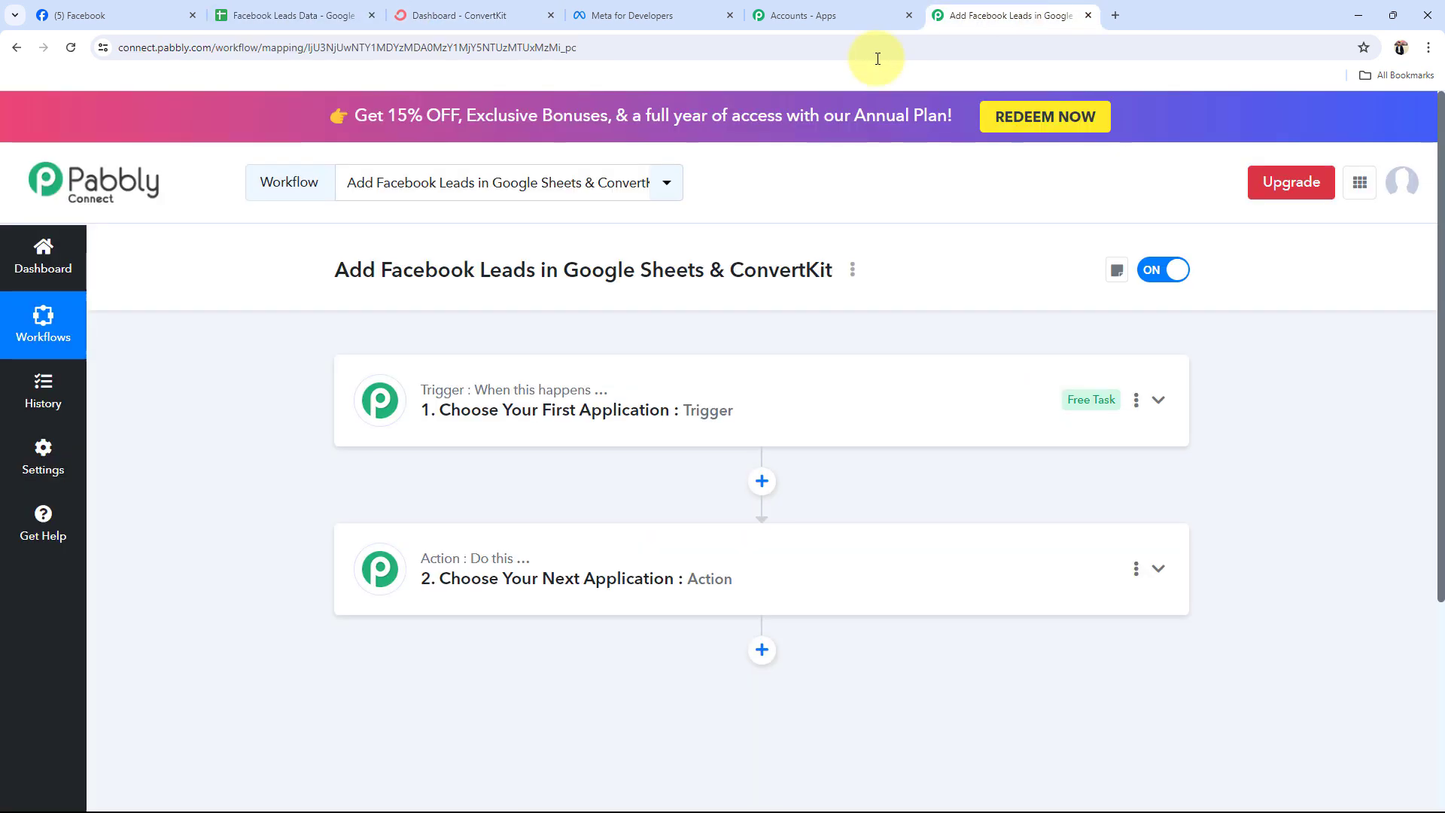
click(481, 391)
click(443, 495)
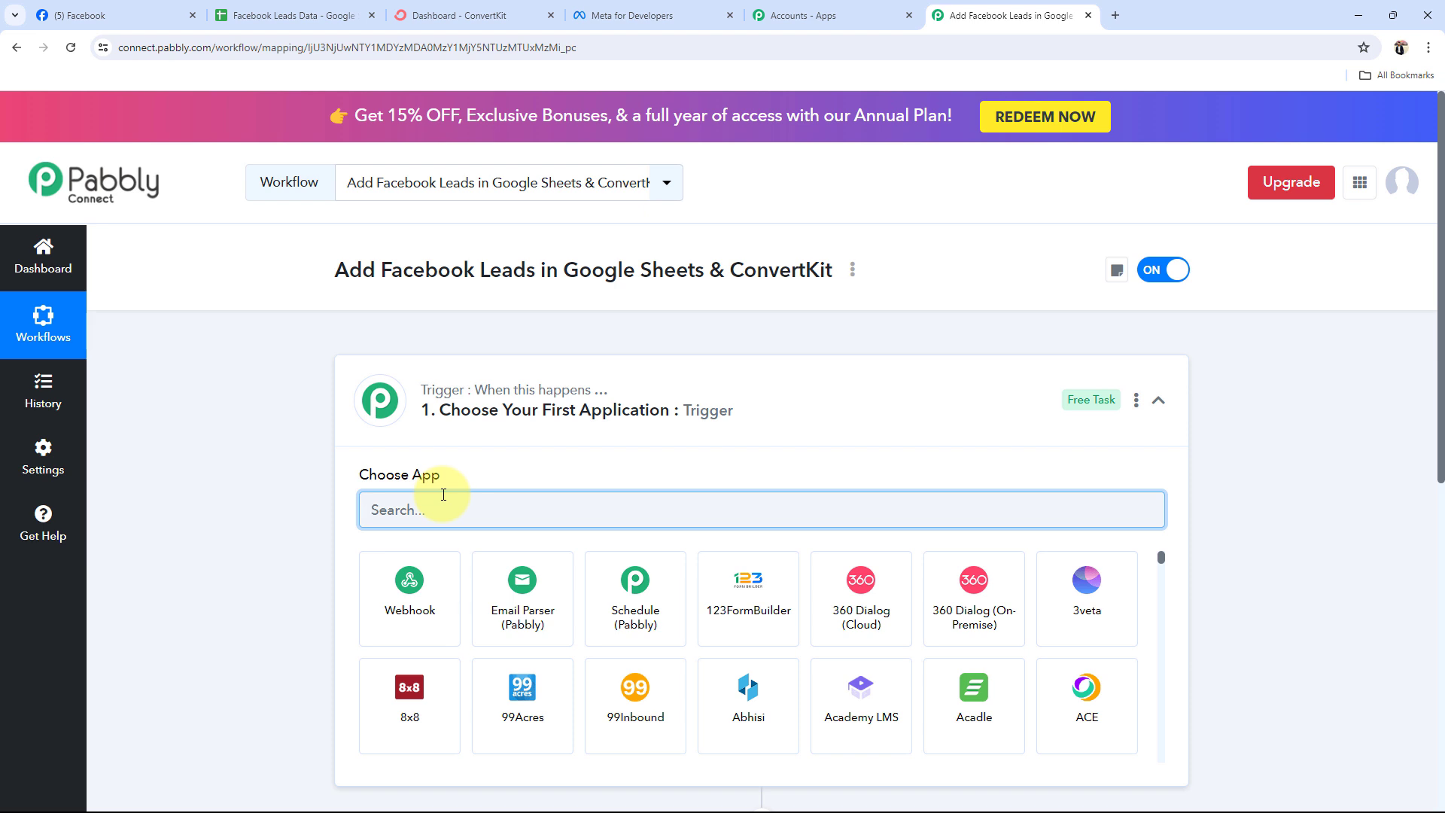
text(Fa)
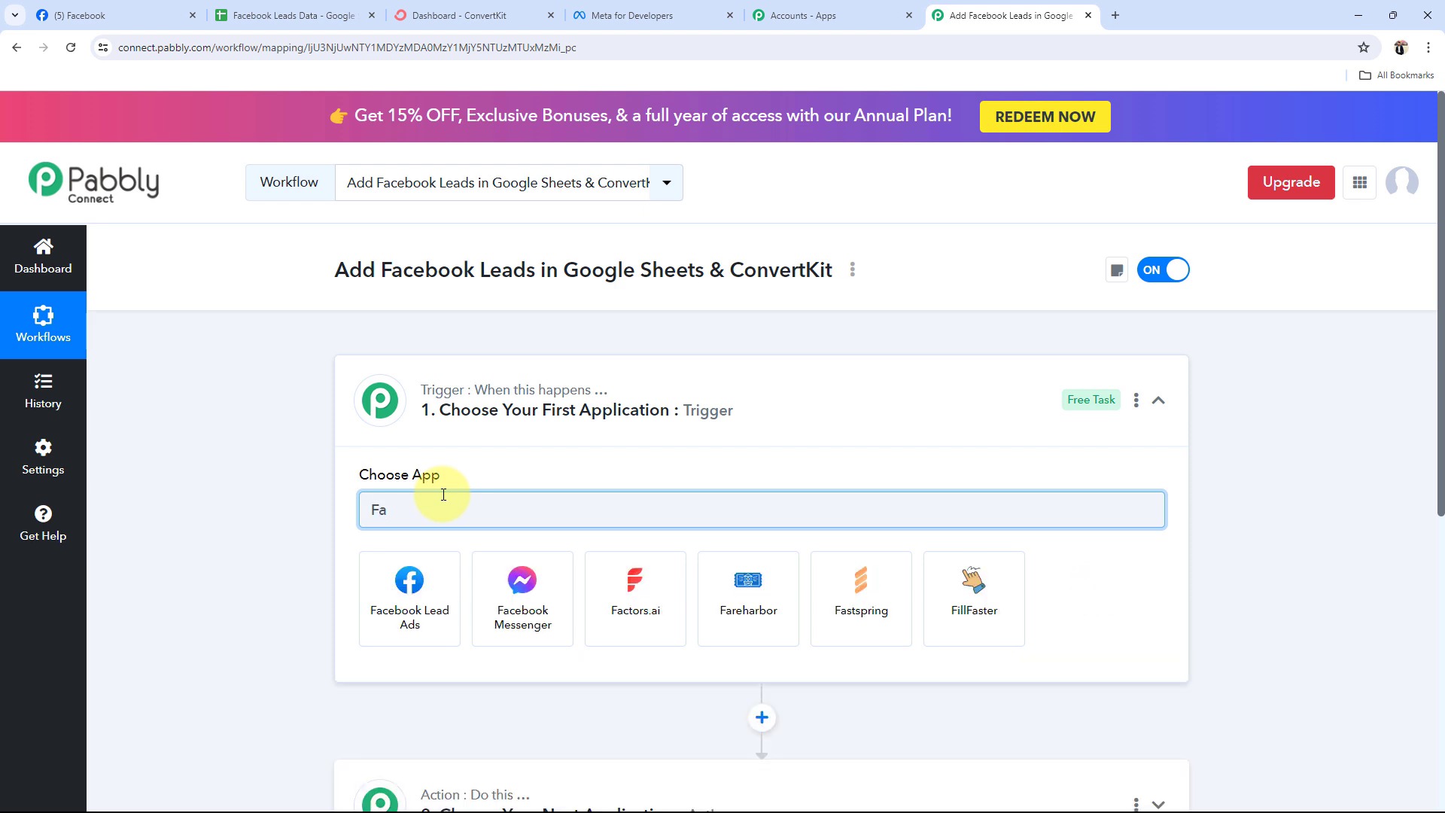
text(cebook)
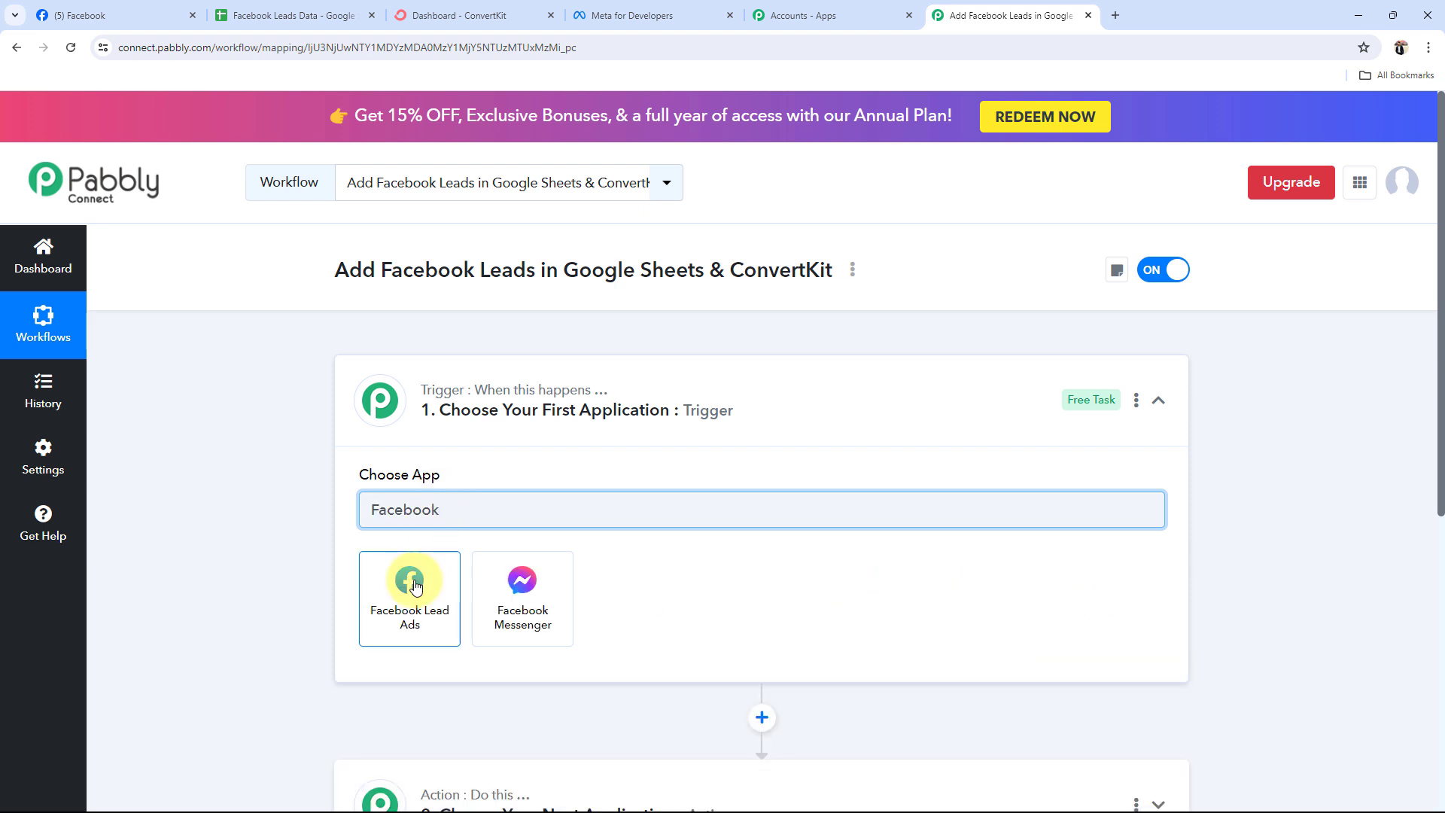
click(414, 585)
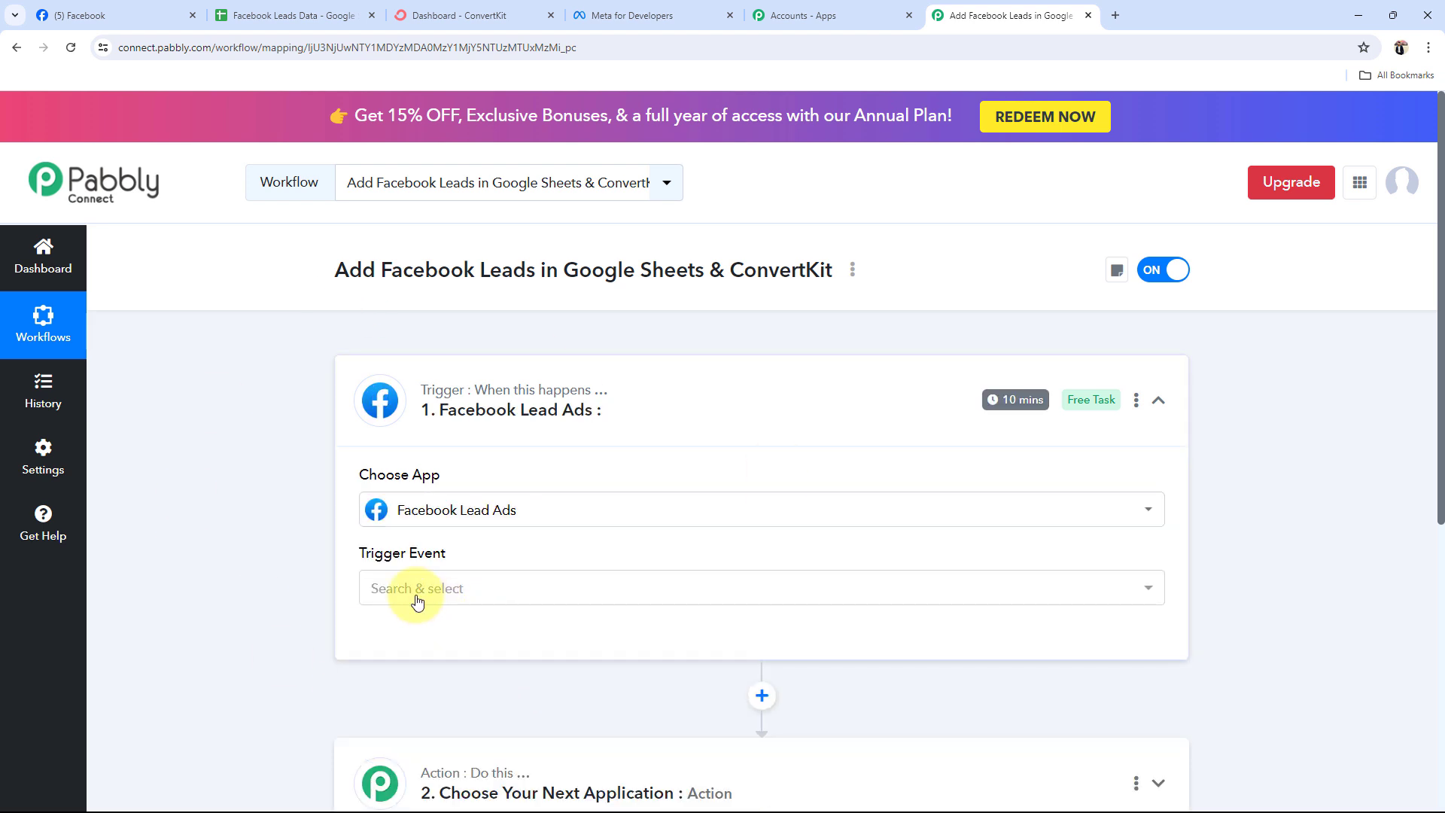
click(417, 598)
click(414, 677)
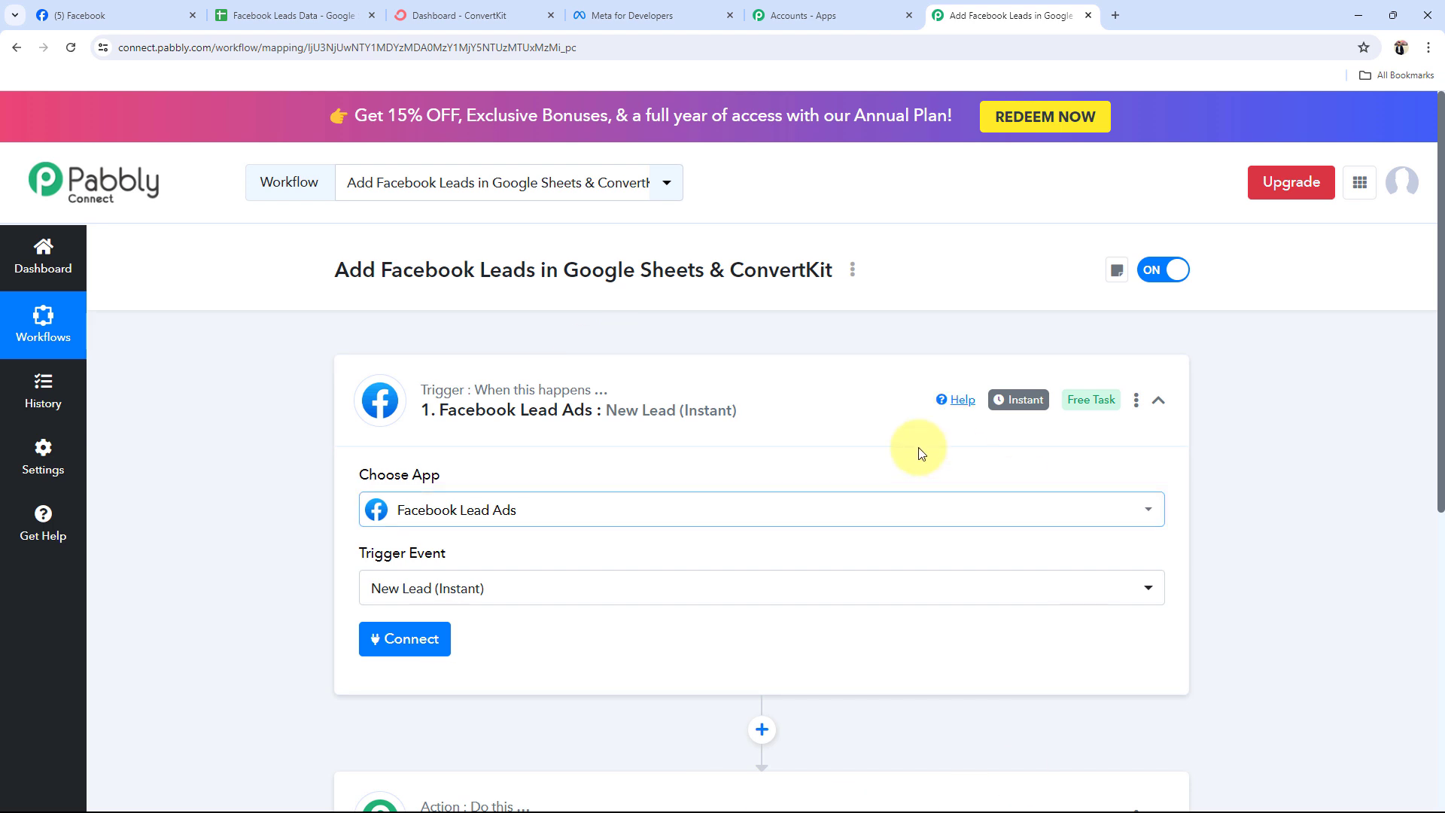
click(838, 403)
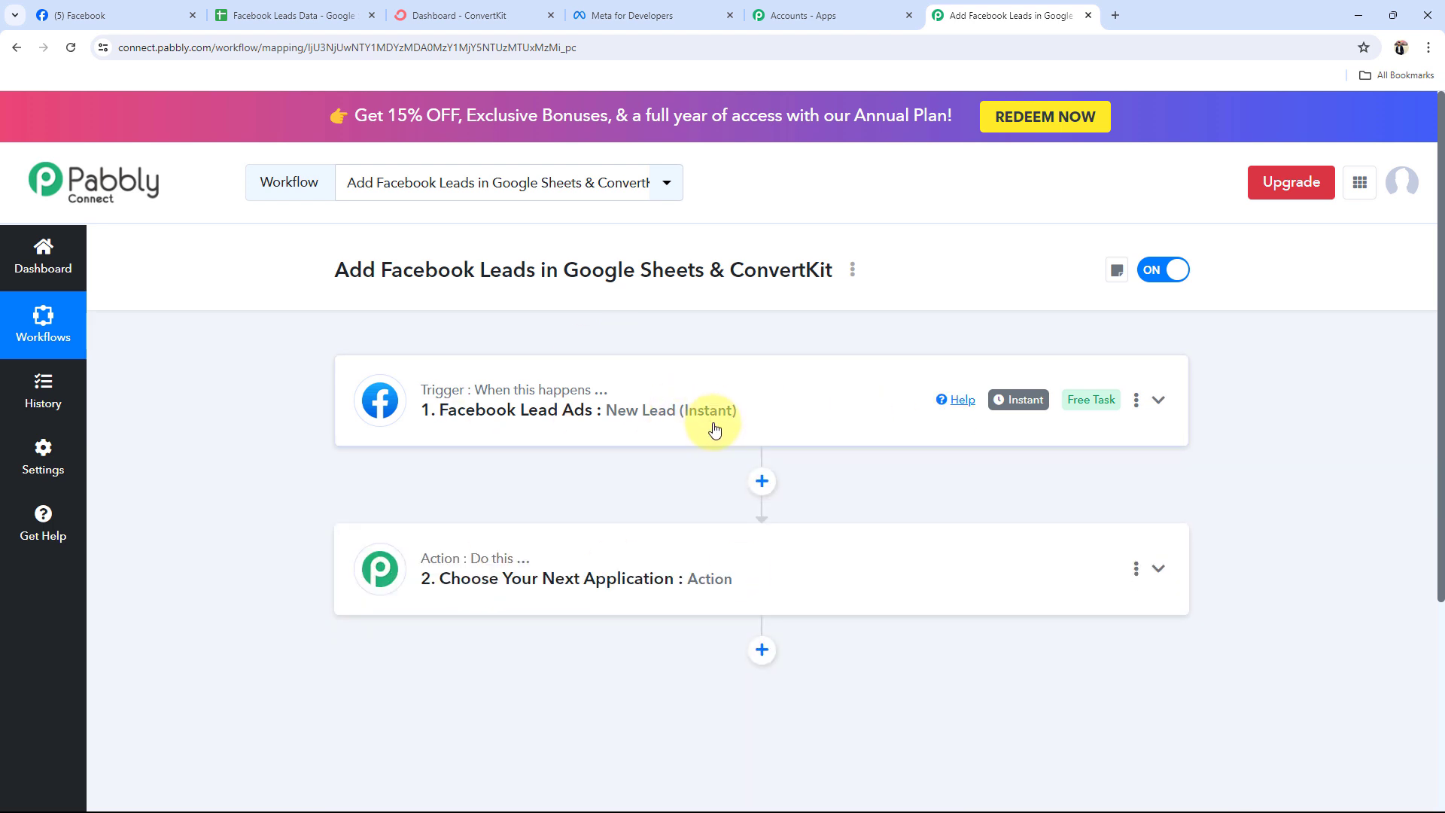
Set the workflow's first action step to Google Sheets with the Add New Row event
click(549, 581)
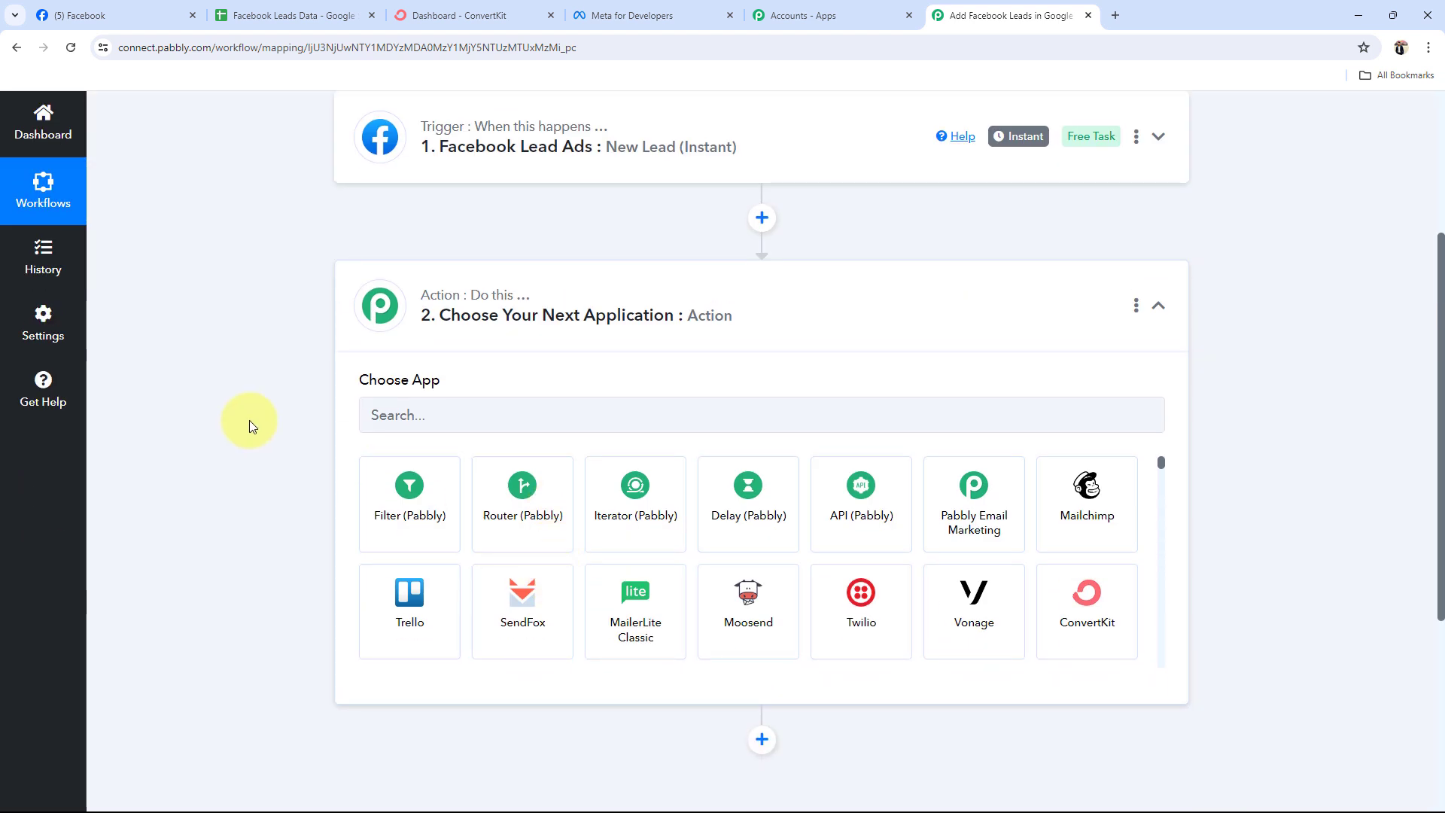
click(396, 423)
text(G)
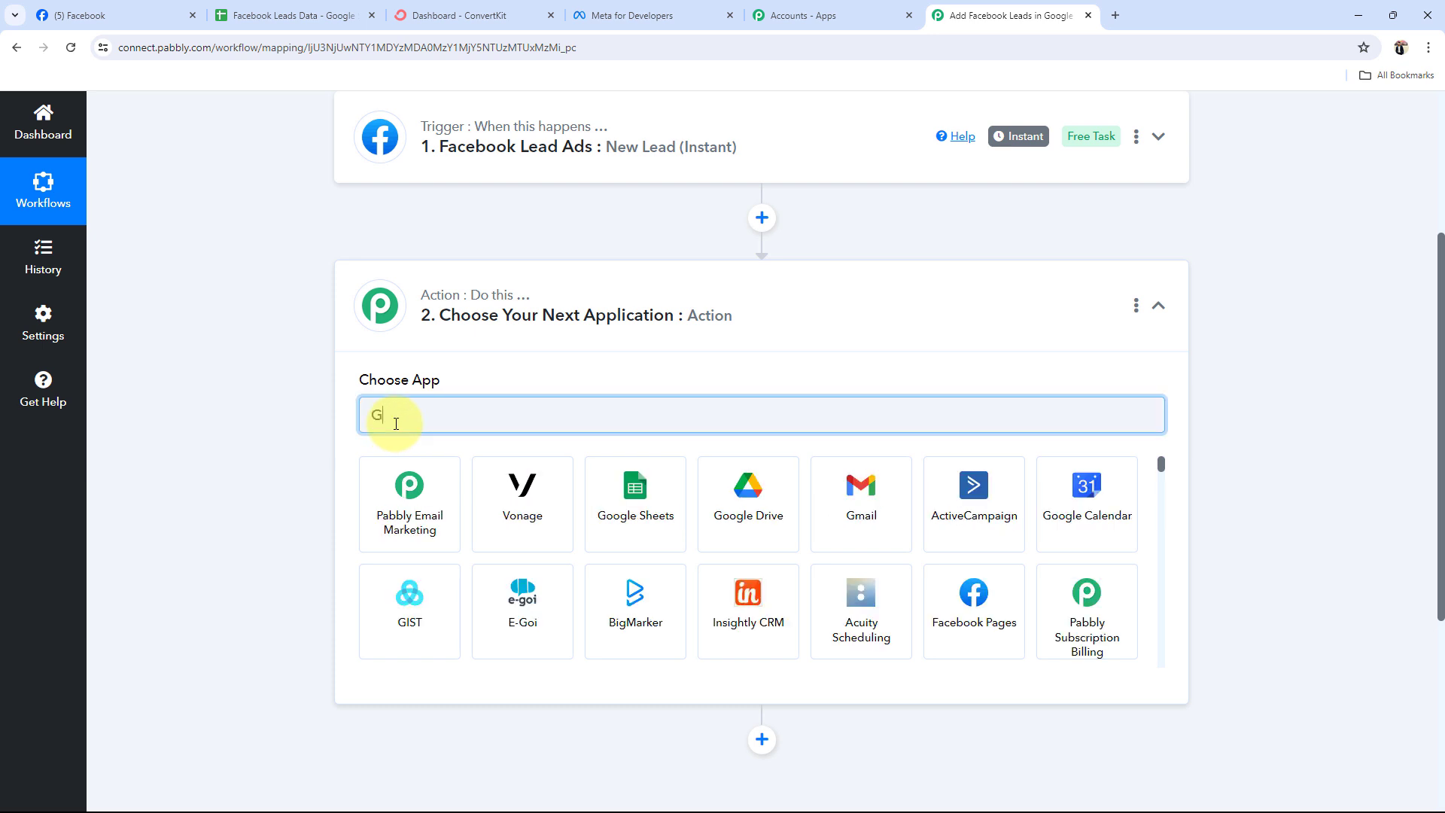
text(oogle SHeets)
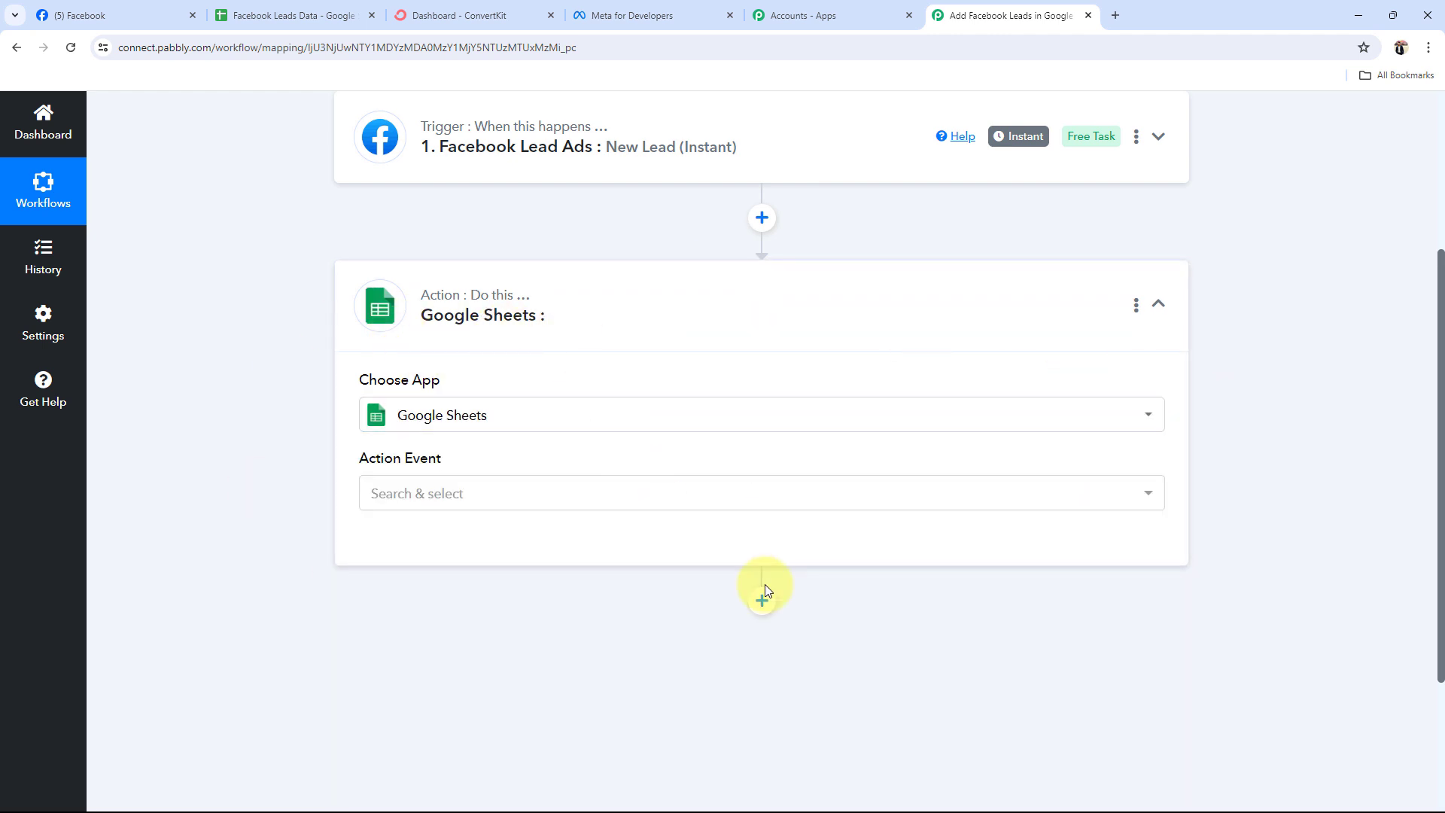
click(426, 509)
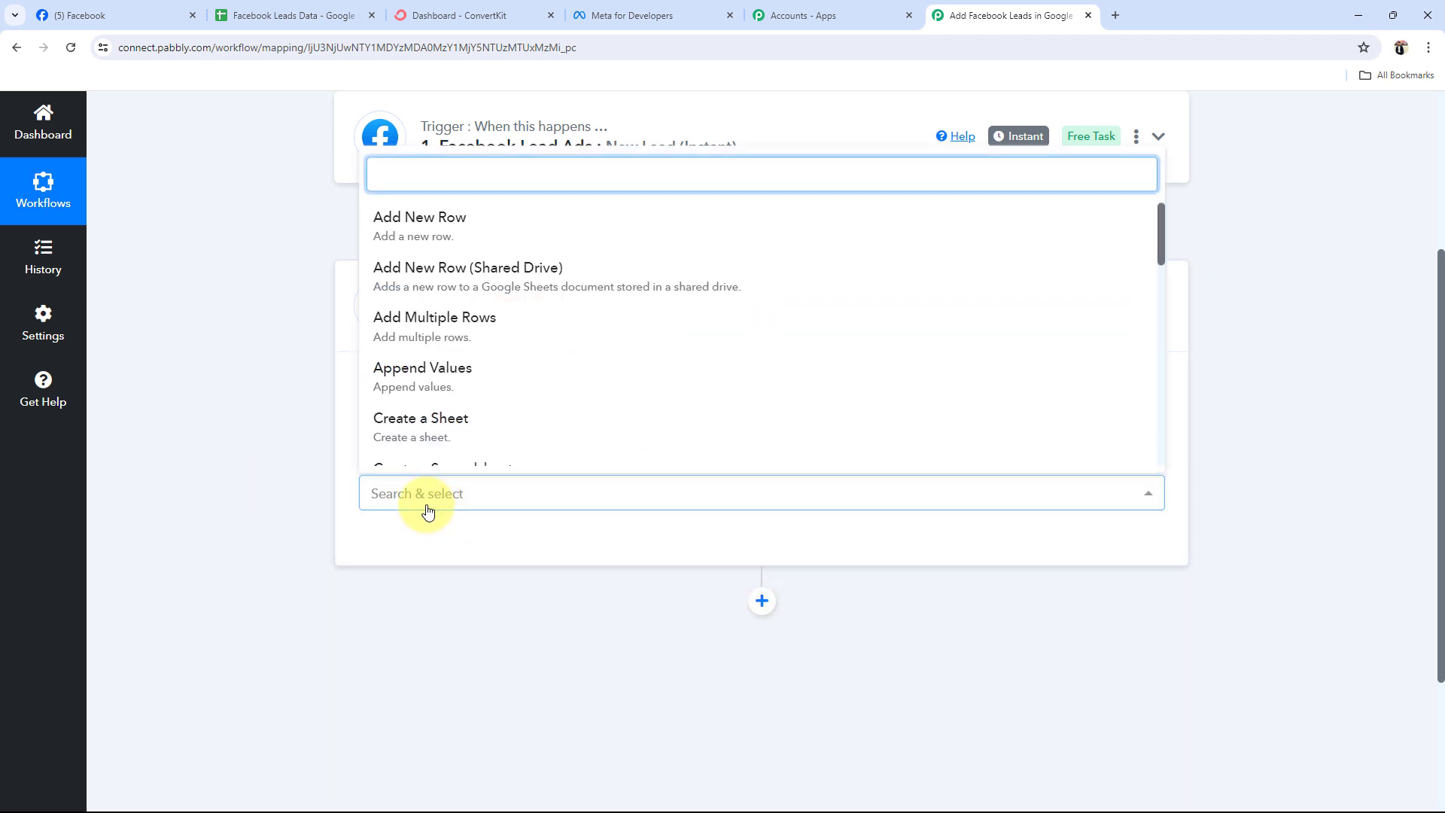
click(374, 227)
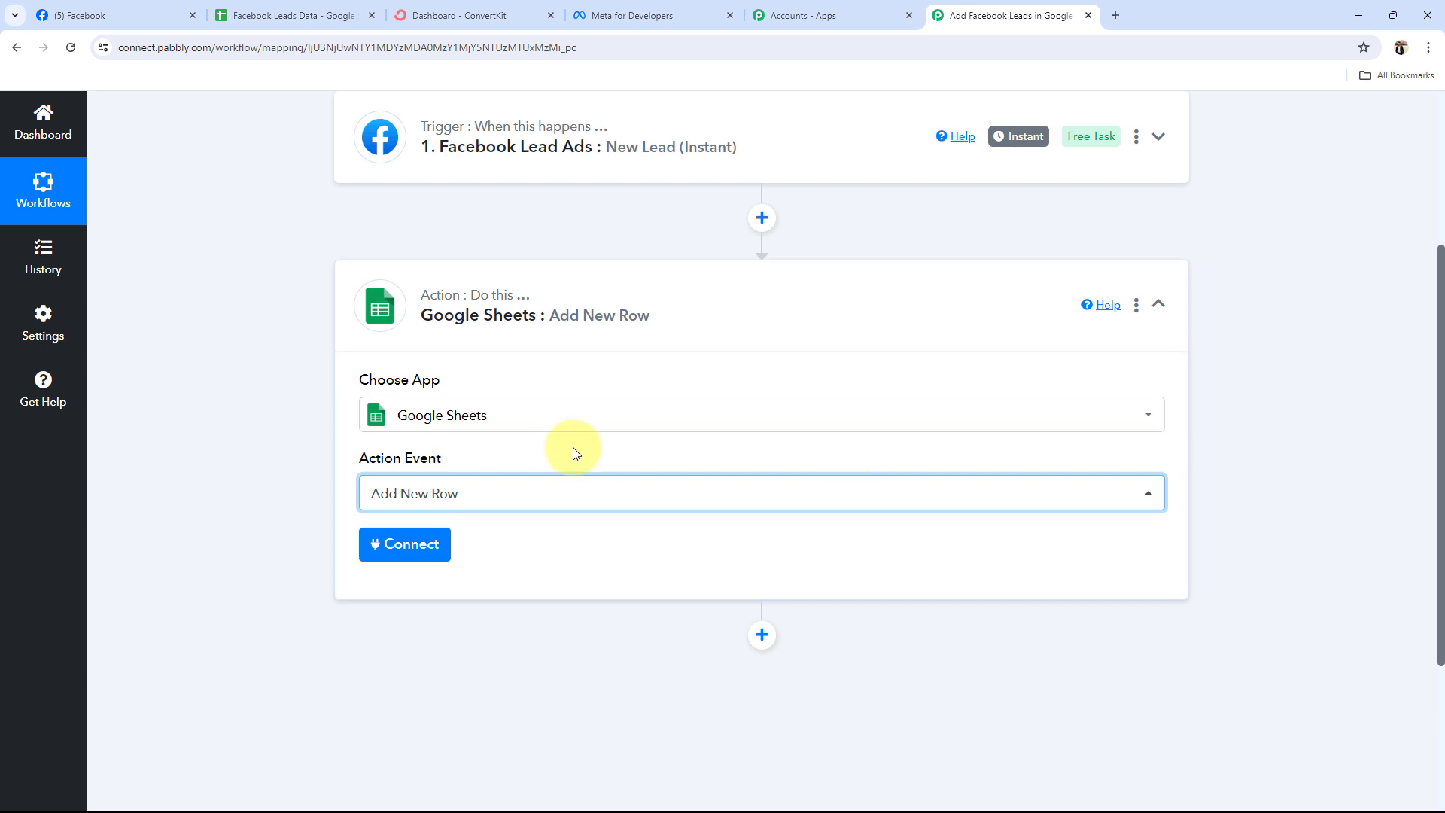
Check the empty rows under the lead headers in the Facebook Leads Data spreadsheet, then return to the Pabbly Connect workflow
click(316, 15)
click(165, 302)
click(319, 340)
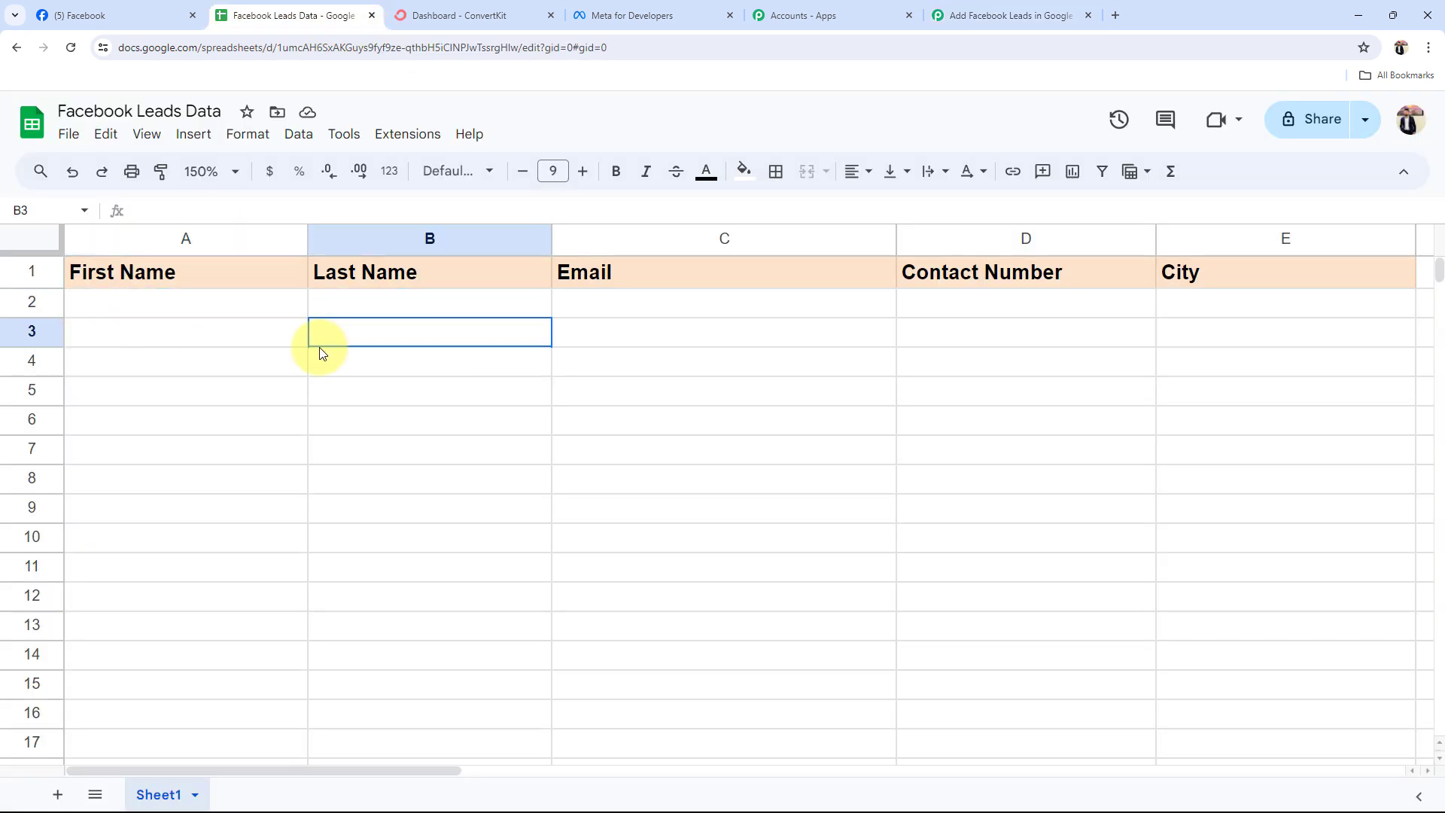
click(275, 435)
click(277, 500)
click(967, 15)
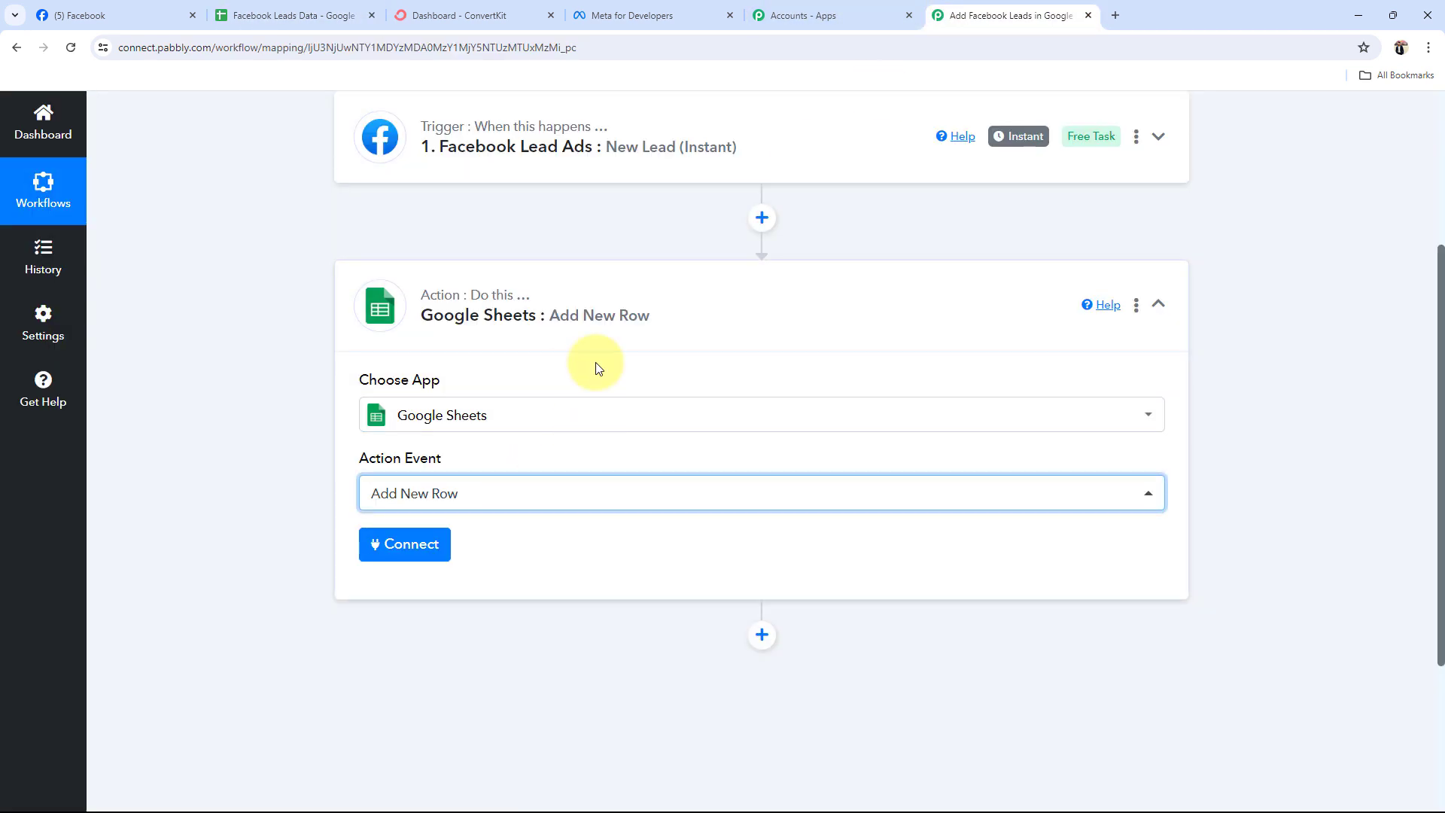
Add another action step after Google Sheets using ConvertKit with the Add Subscriber to a Sequence event, and collapse it
click(597, 328)
click(762, 387)
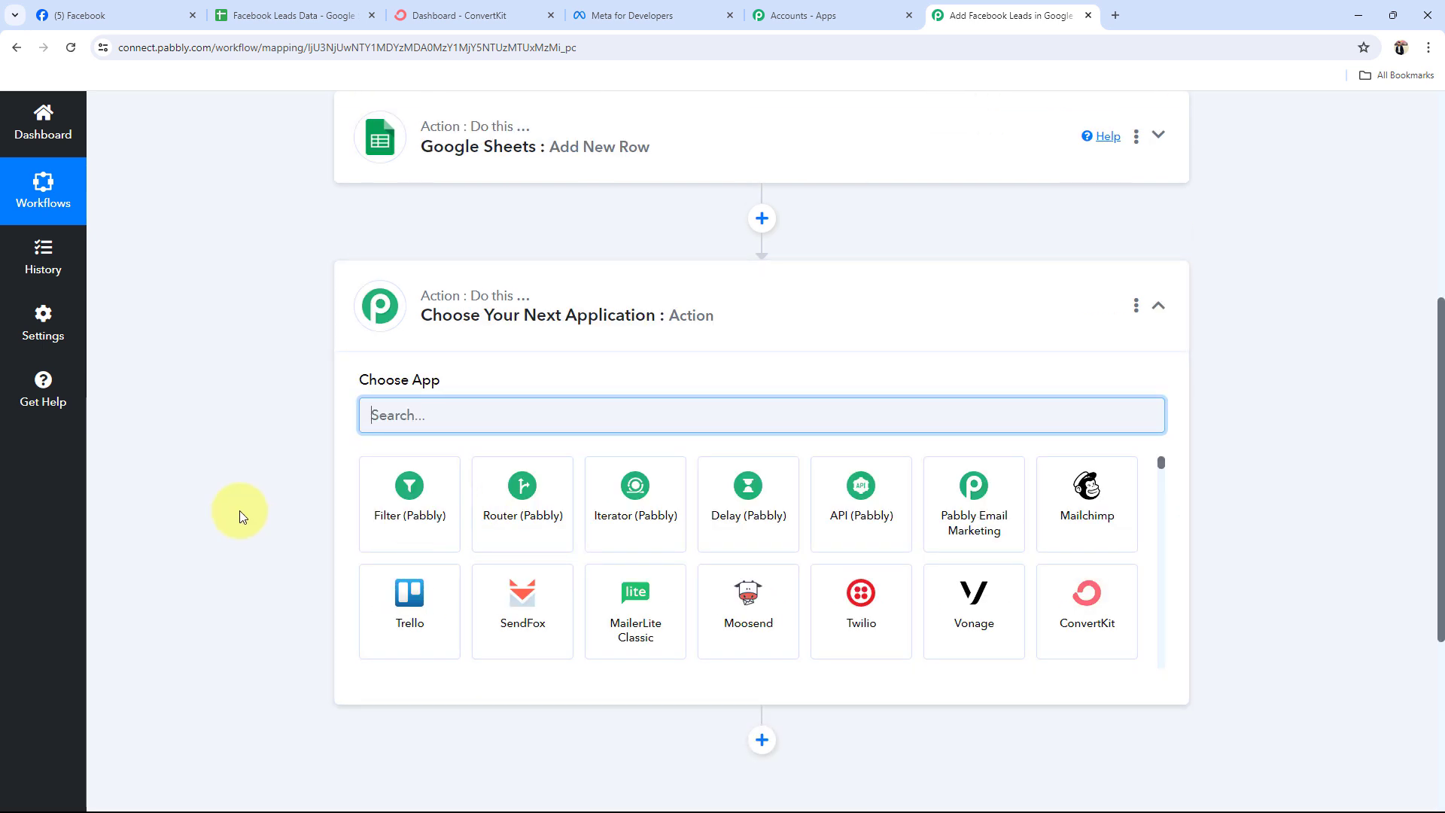
text(Conv)
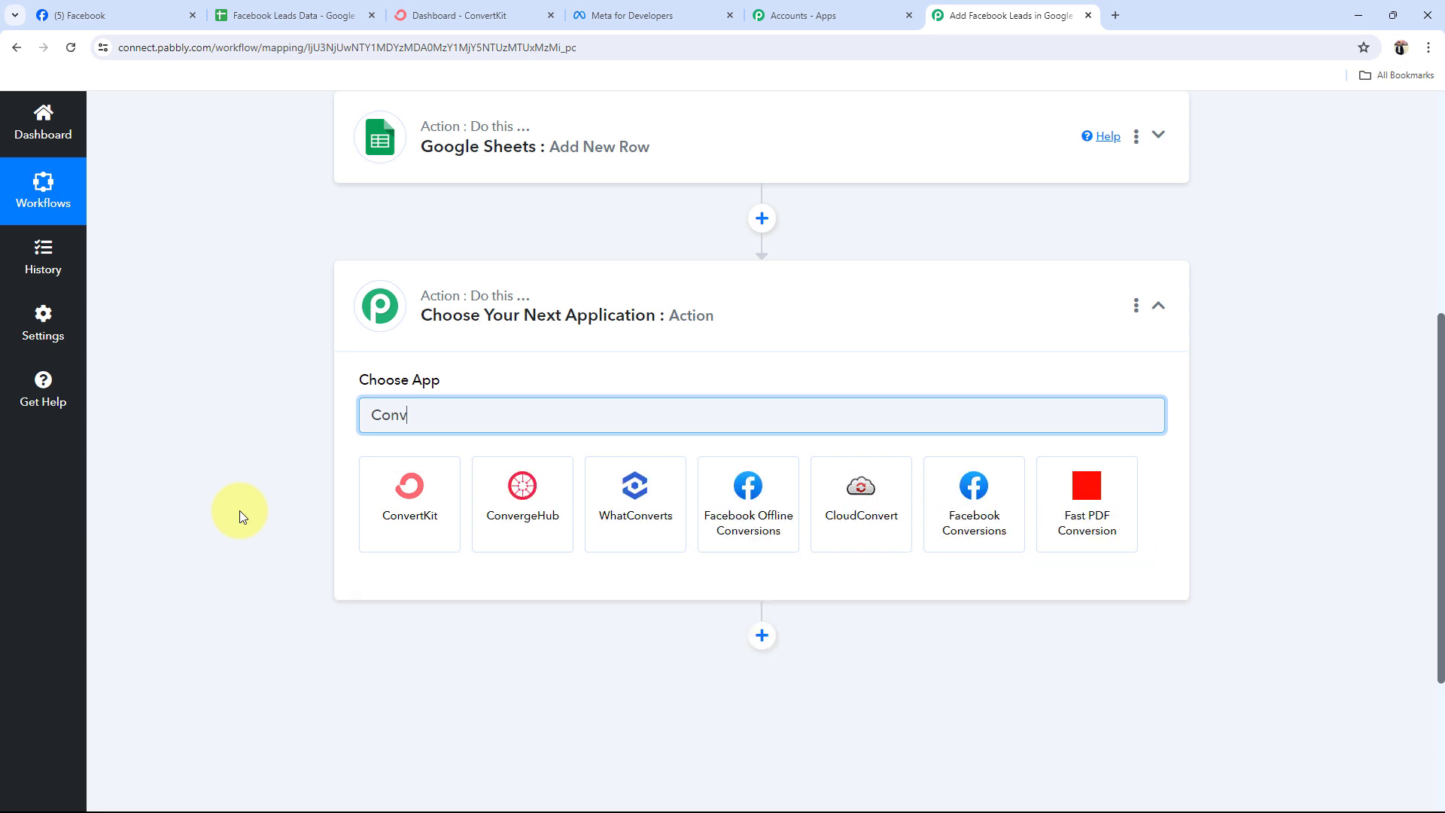
text(ertkit)
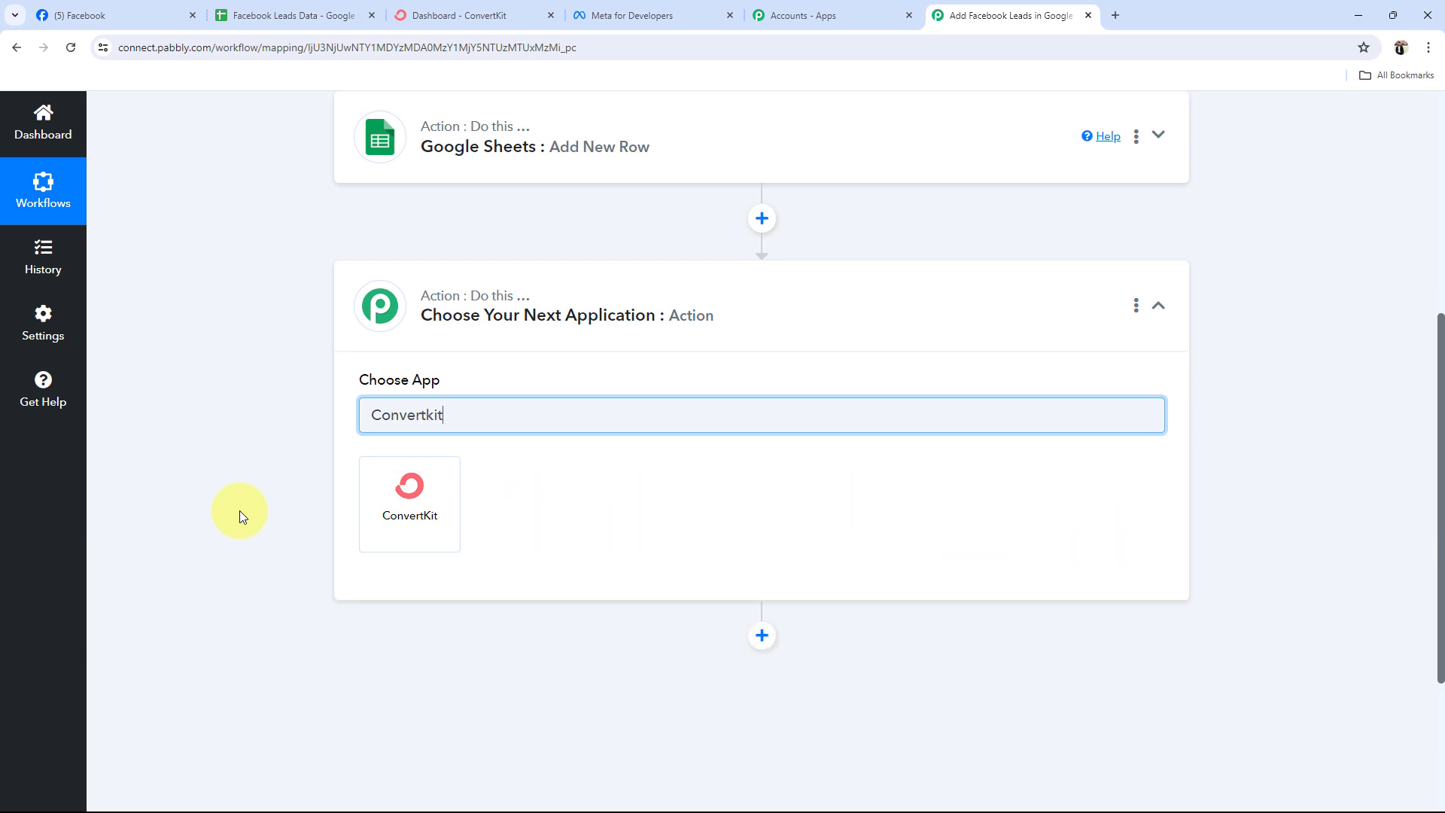
click(404, 486)
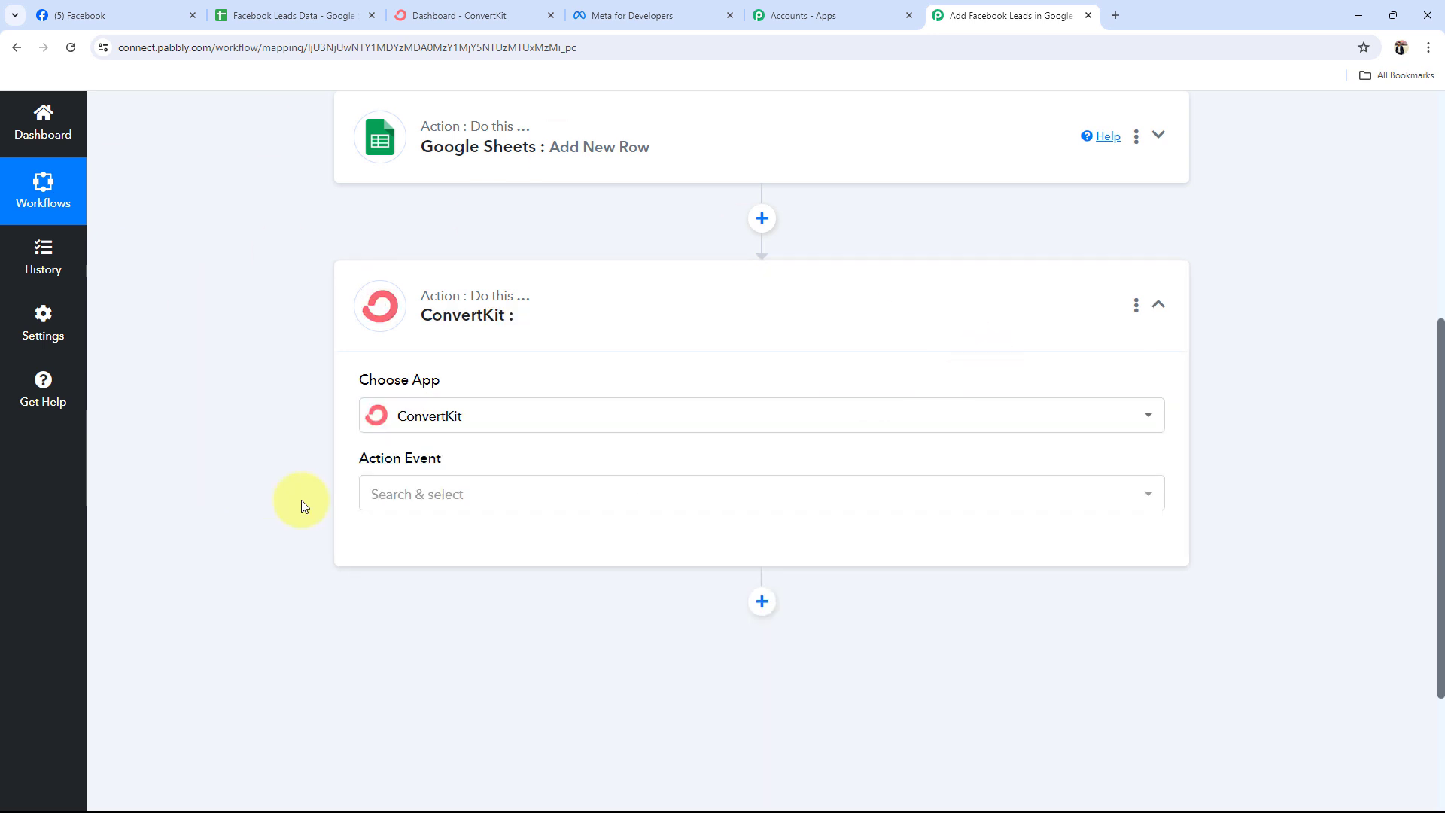
click(416, 502)
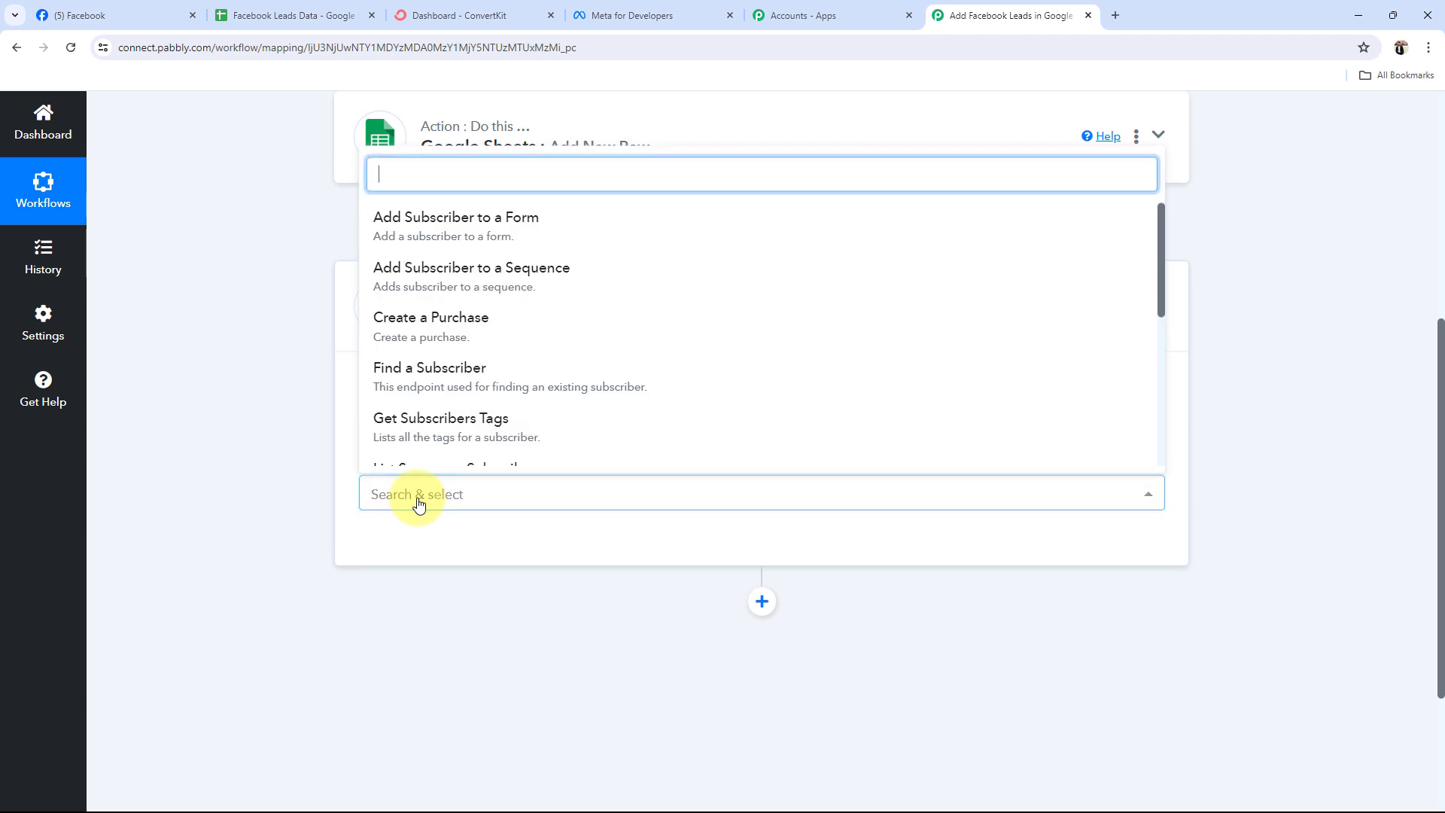
click(420, 284)
click(421, 294)
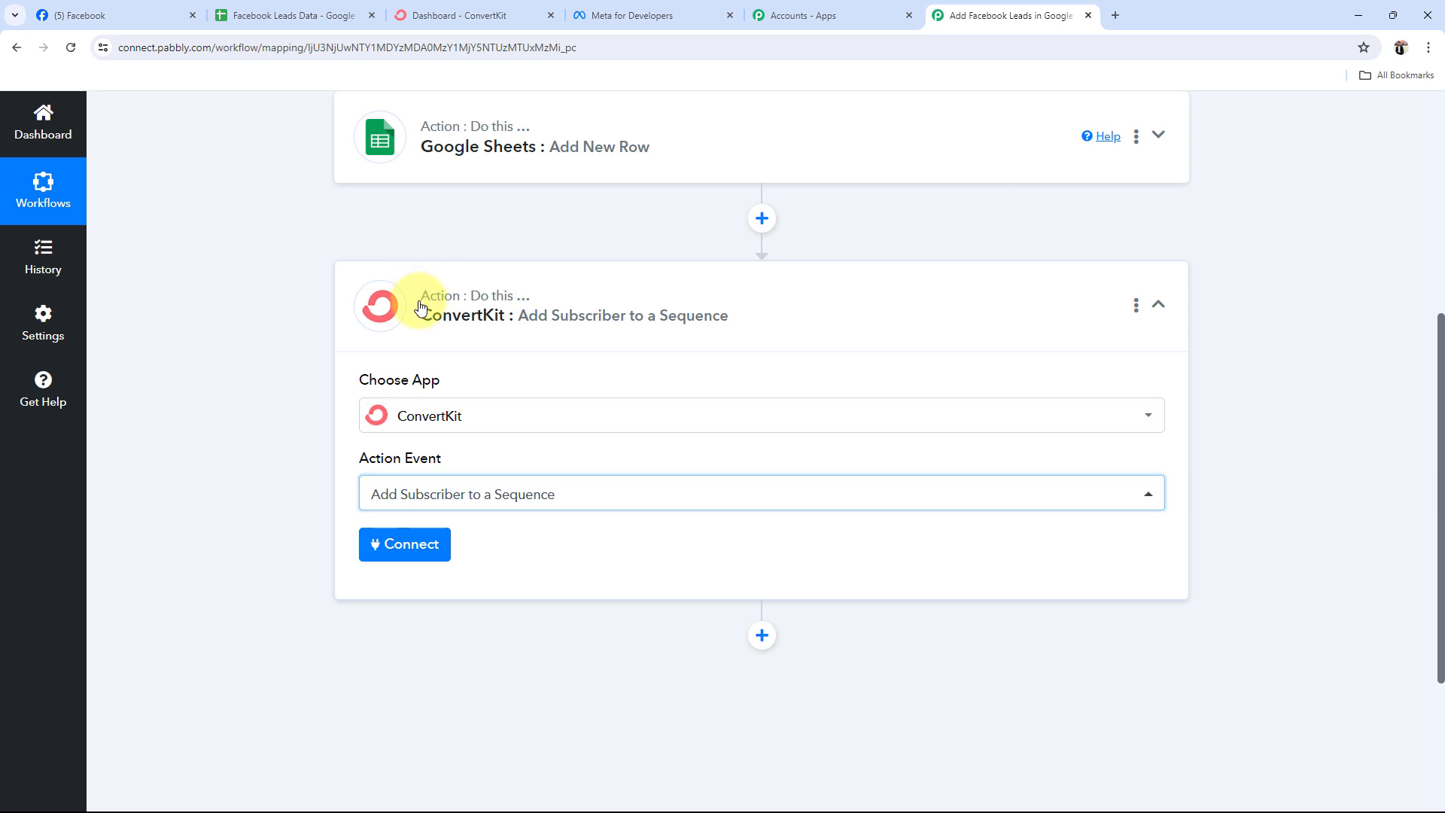
Expand the Facebook Lead Ads trigger step and look at the Prime Properties page in Facebook before returning to the workflow
scroll(164, 386, up, 5)
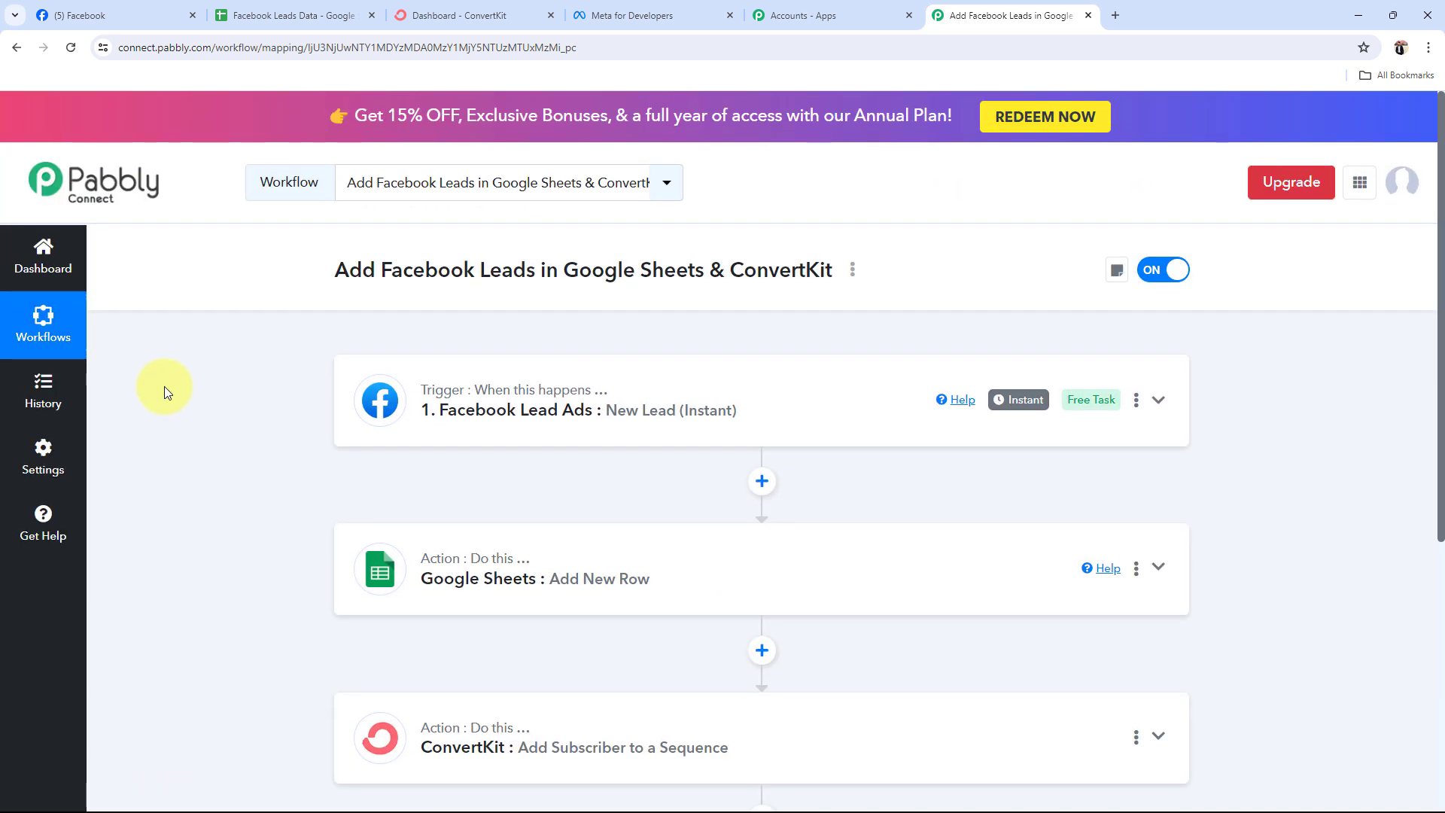
scroll(164, 386, down, 1)
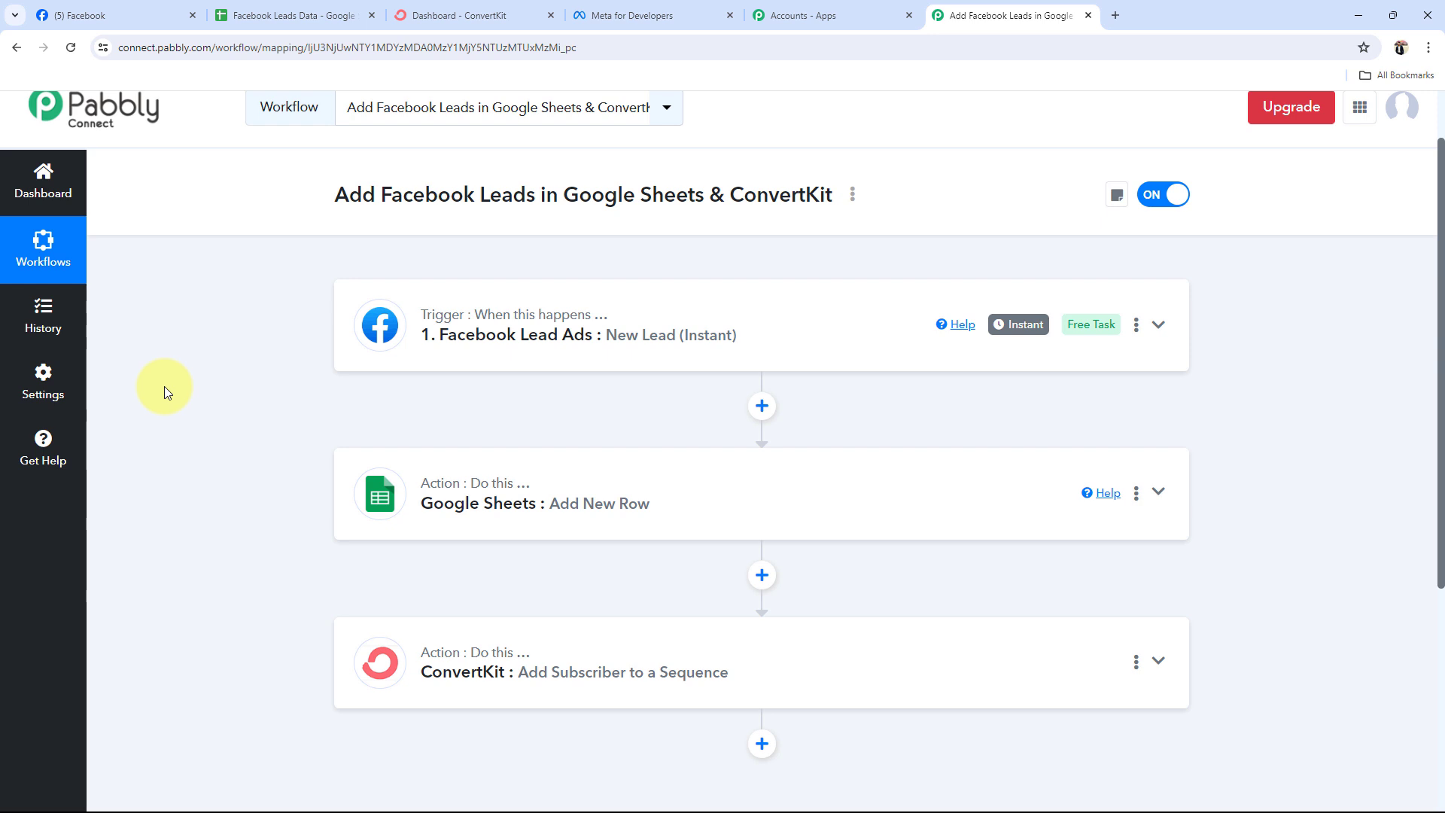
click(474, 339)
scroll(49, 404, up, 1)
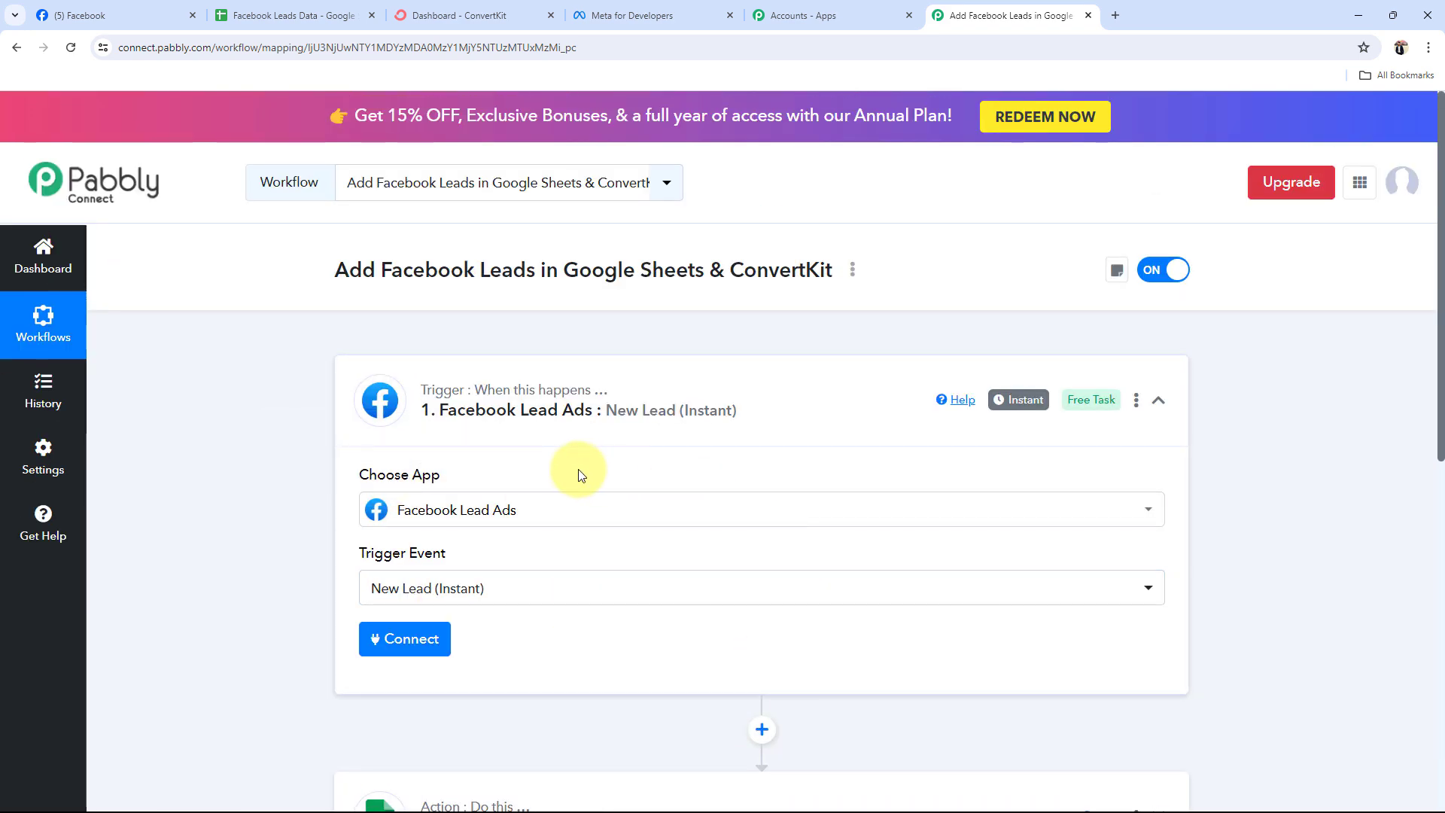
click(79, 15)
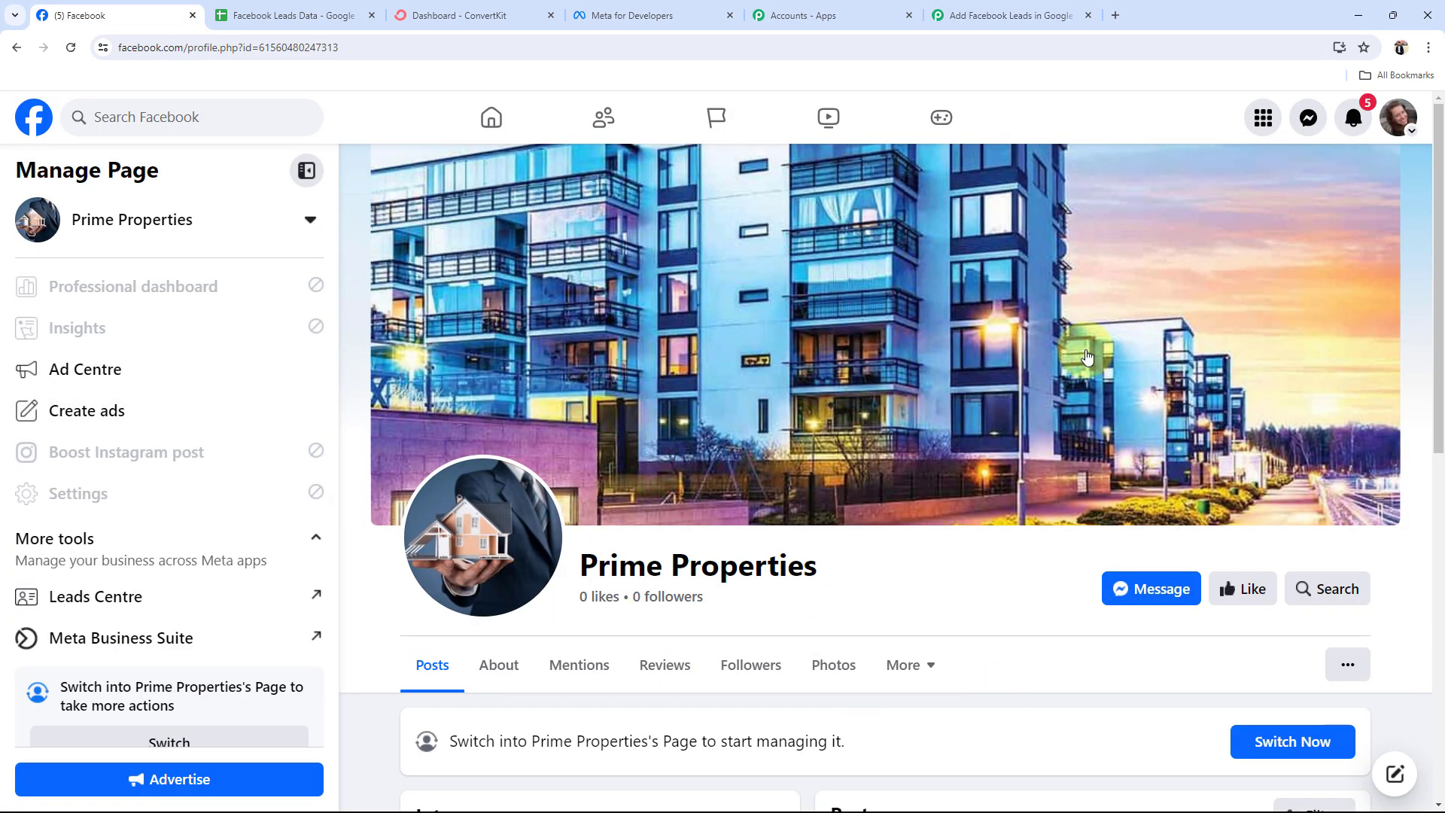
click(978, 15)
Connect the Facebook Lead Ads trigger to the Facebook account through a new authorized connection
scroll(402, 584, down, 2)
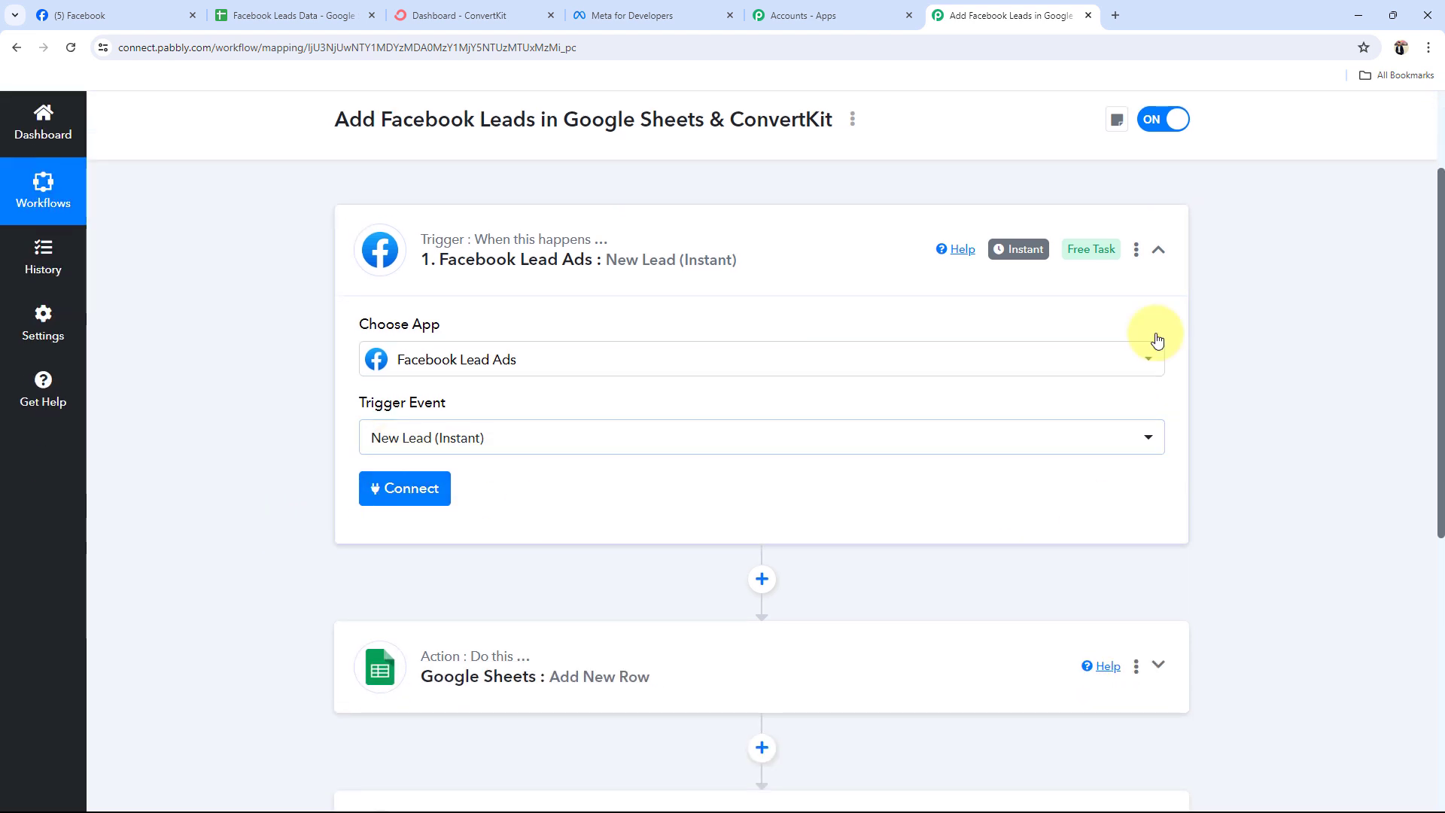
click(430, 490)
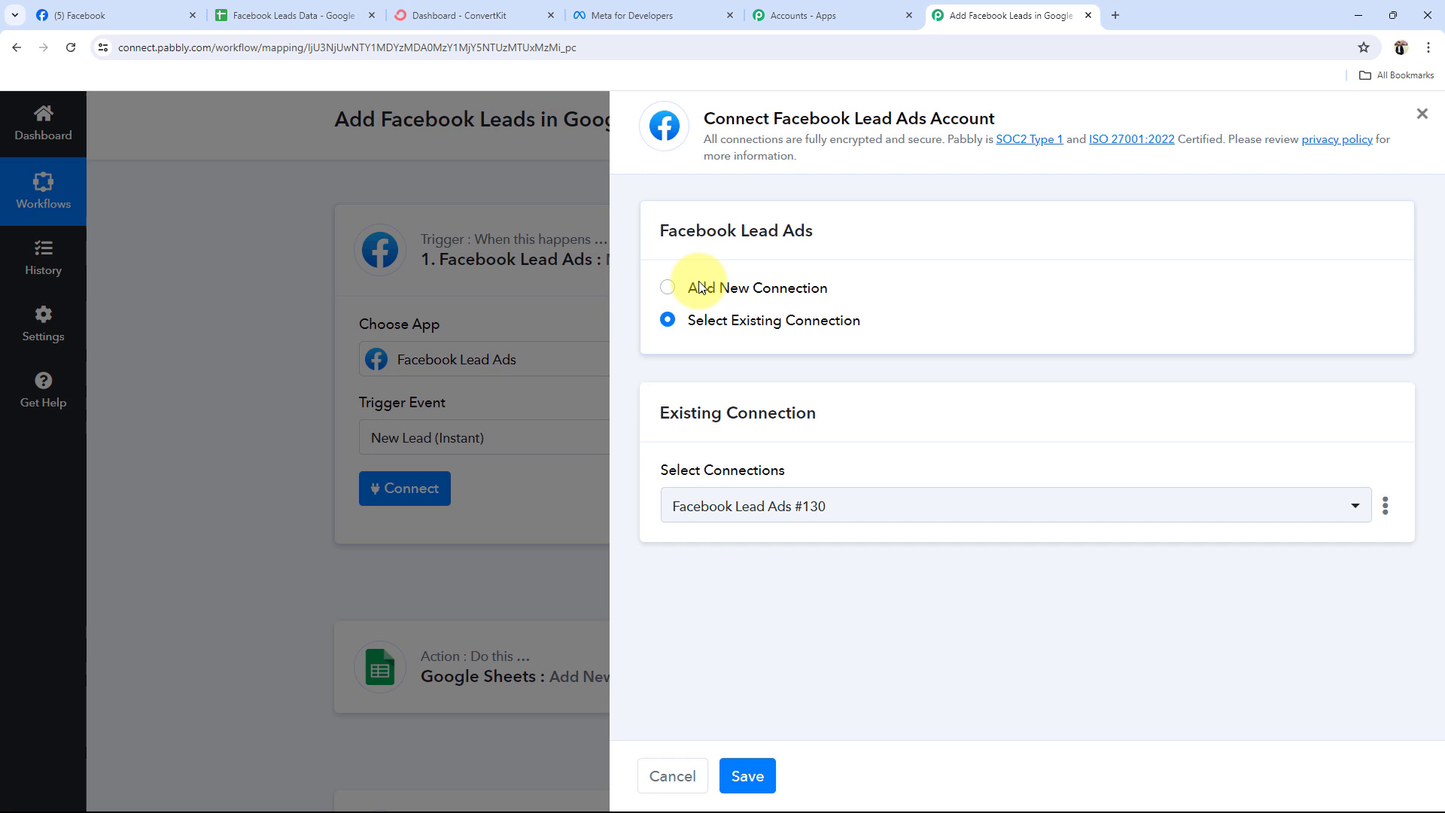
click(678, 288)
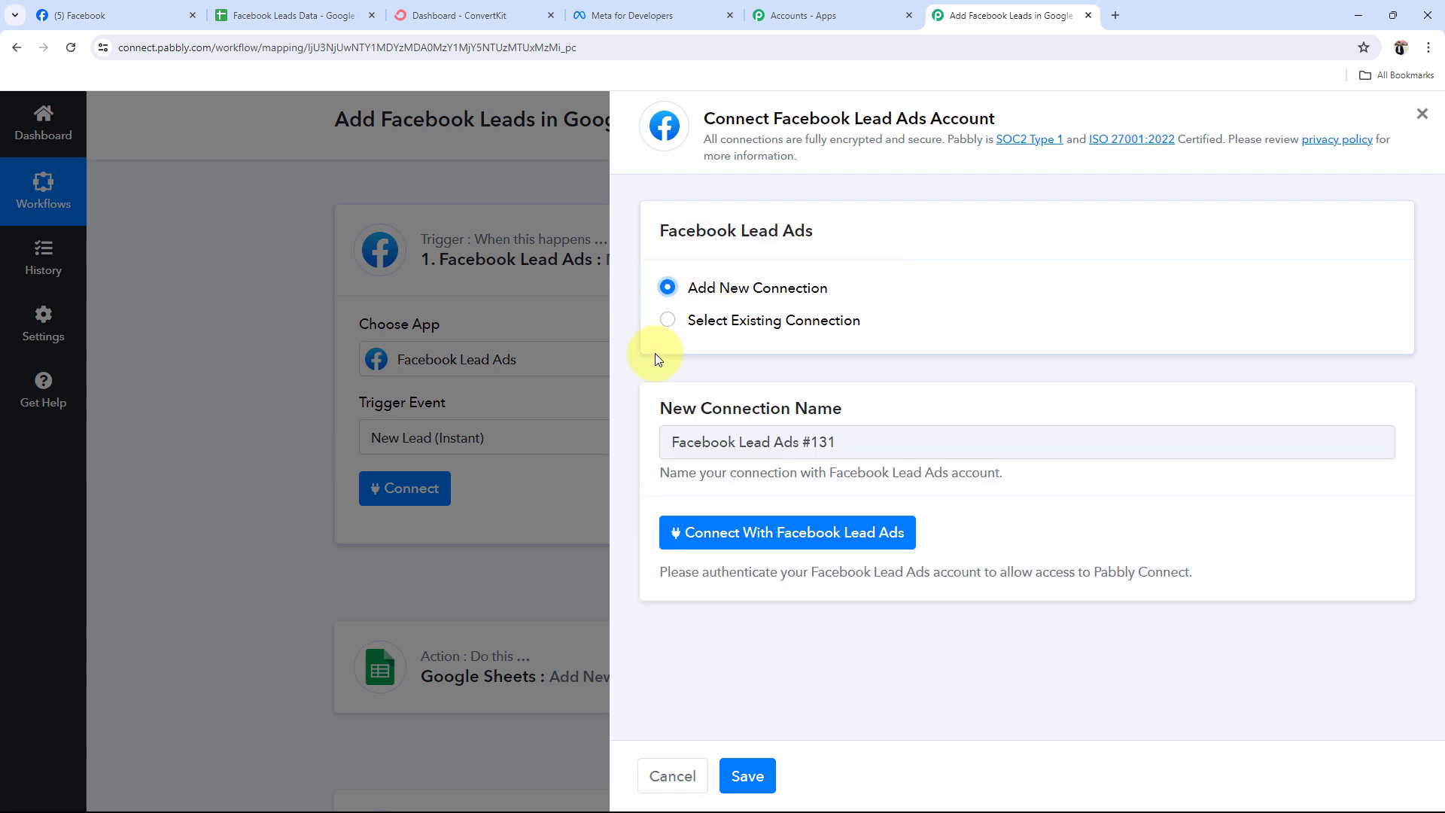
click(724, 549)
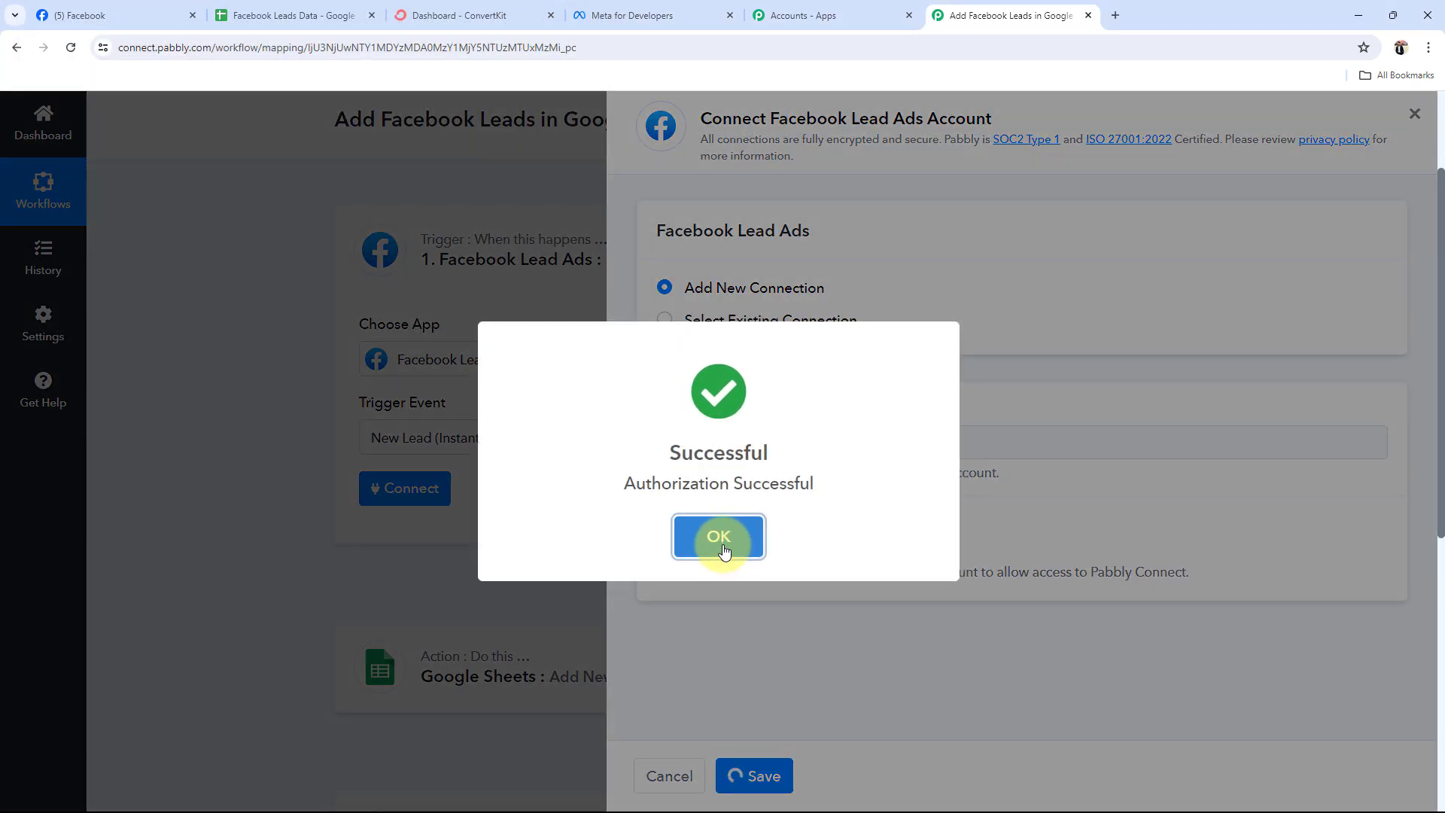
click(722, 549)
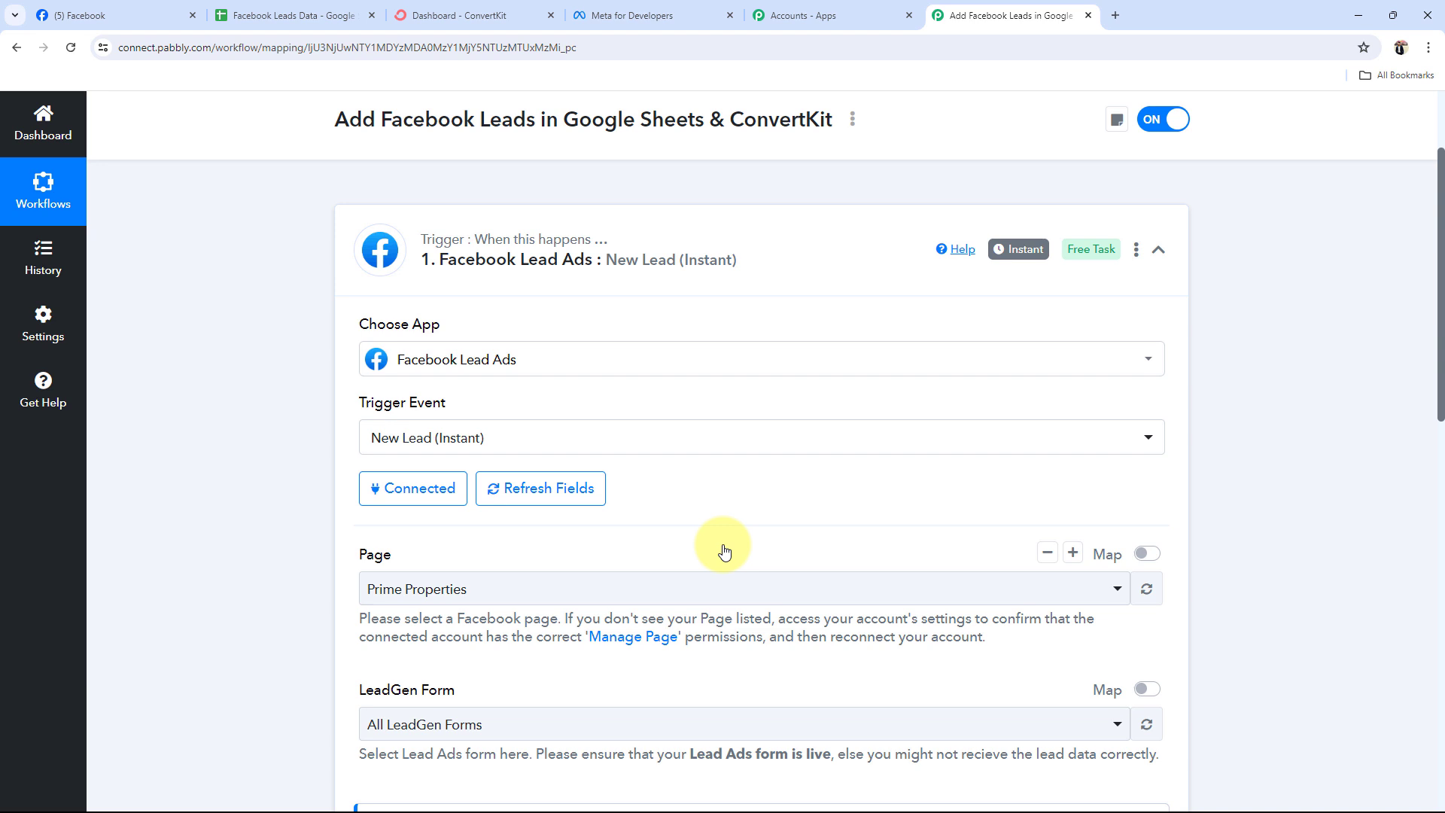
Choose Prime Properties as the trigger's Facebook page and compare it with the page open in Facebook
scroll(373, 540, down, 1)
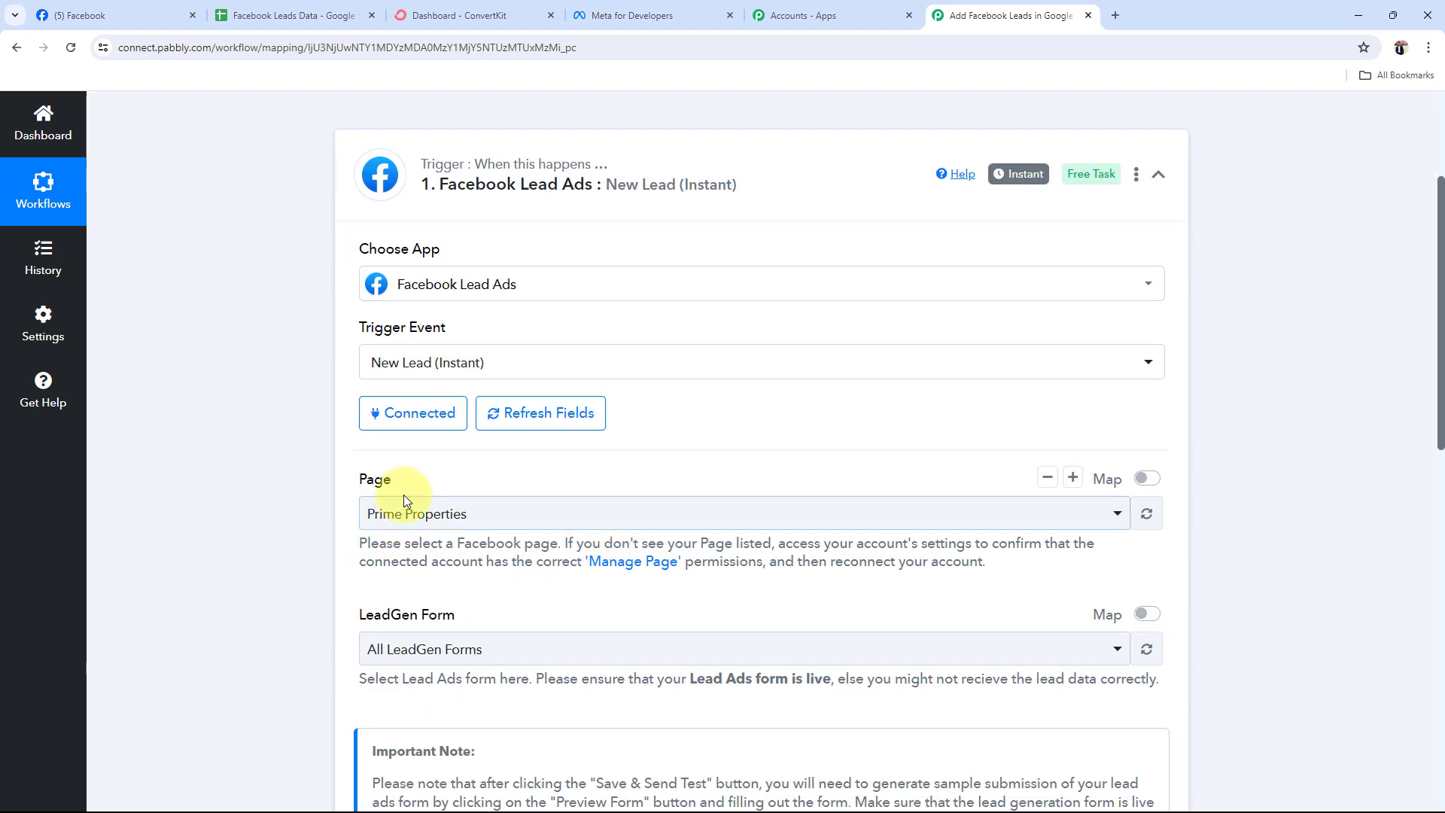
click(404, 521)
scroll(549, 368, down, 5)
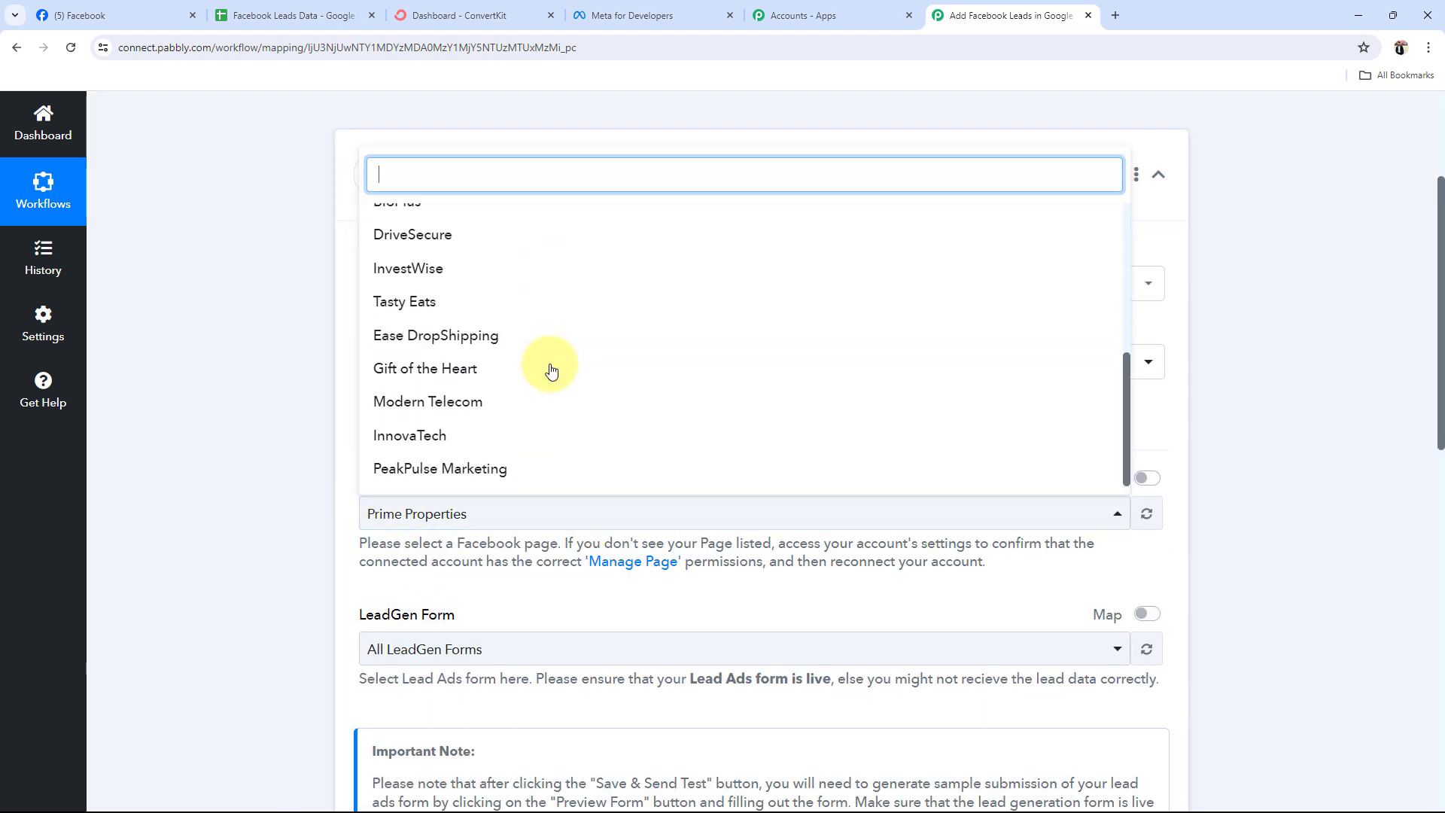
scroll(552, 369, up, 5)
click(388, 217)
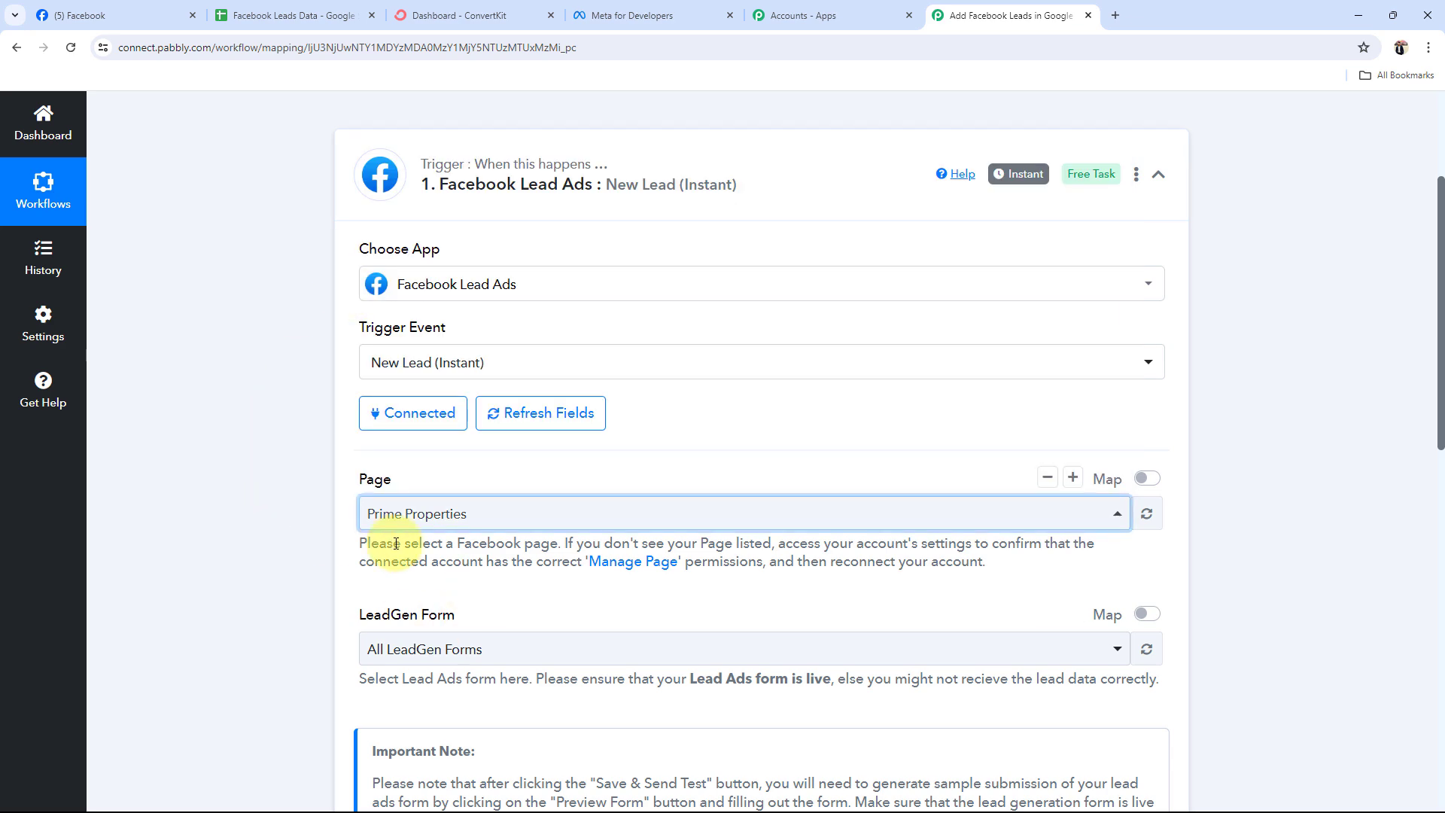
click(56, 13)
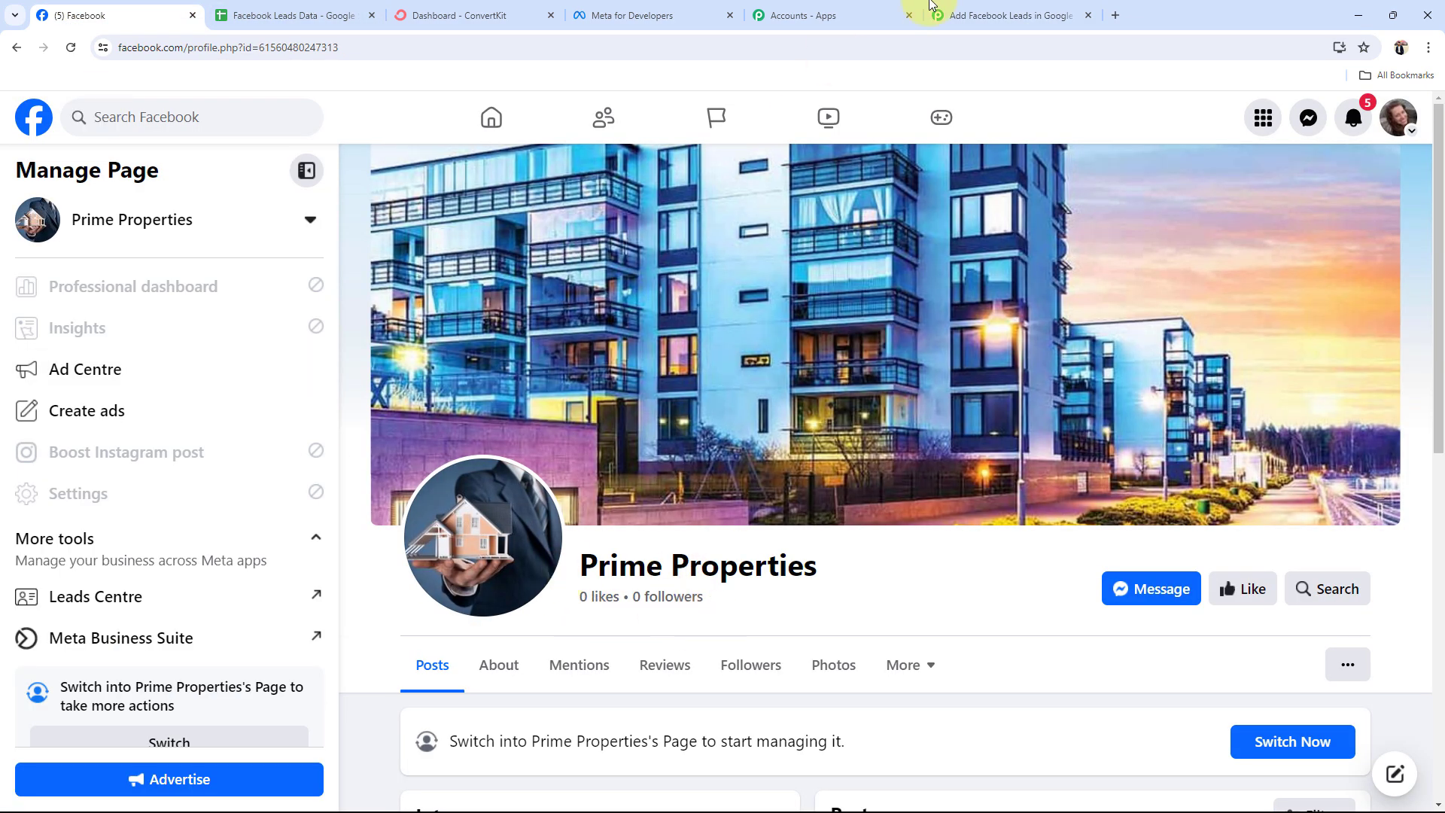
click(982, 9)
Set the trigger's LeadGen form to Lead Ads Form
scroll(324, 554, down, 2)
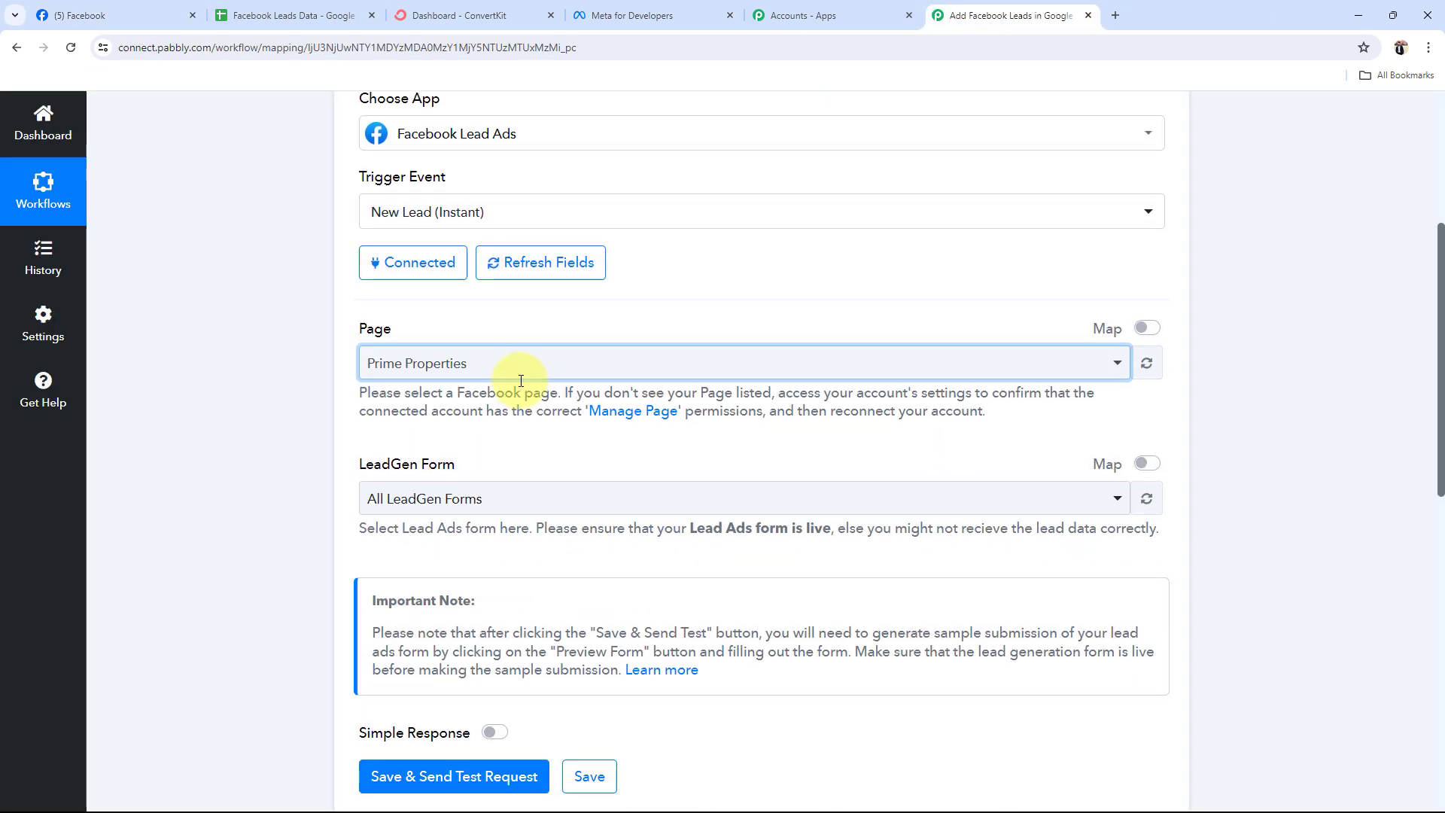
click(413, 501)
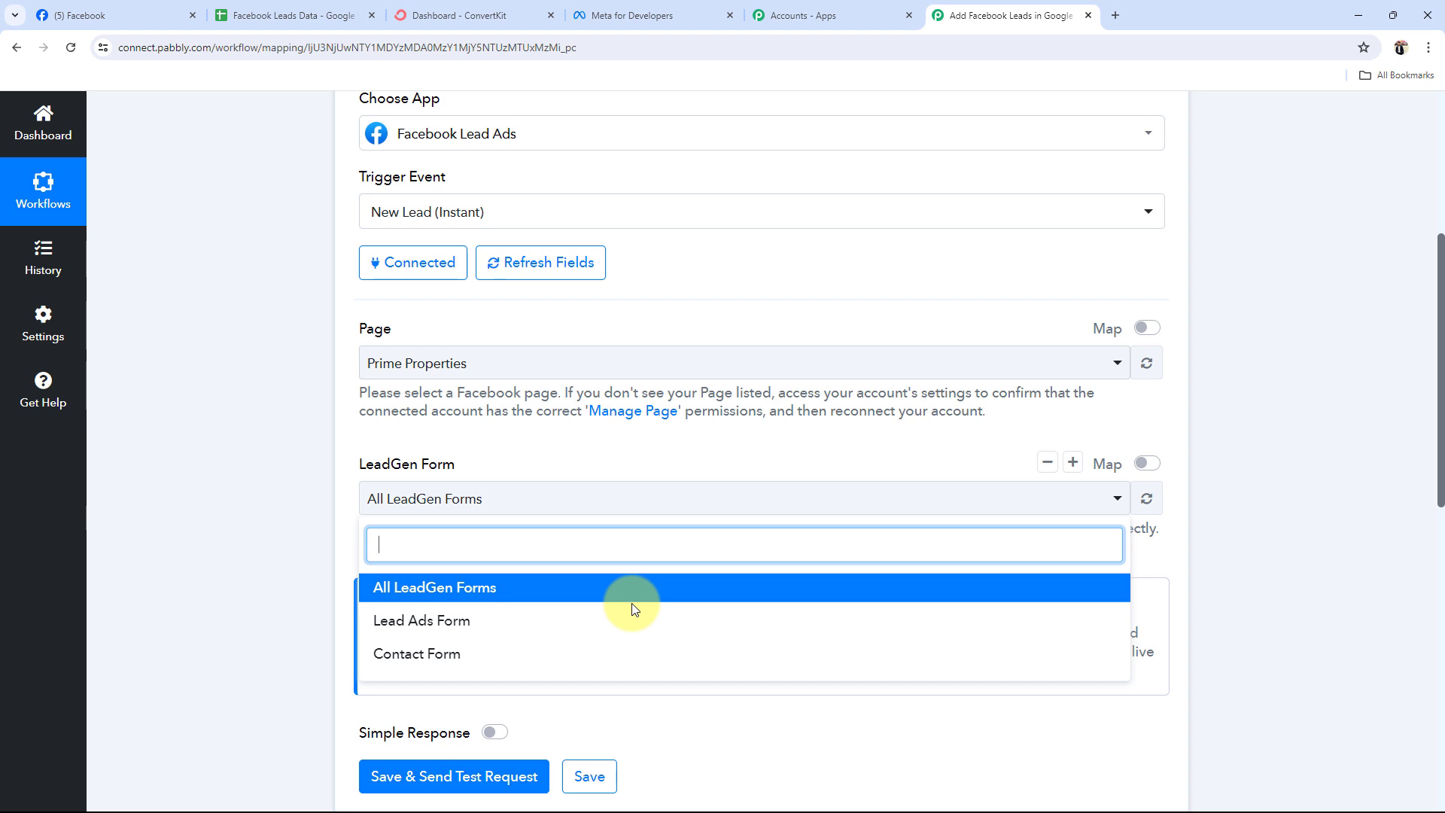
click(414, 629)
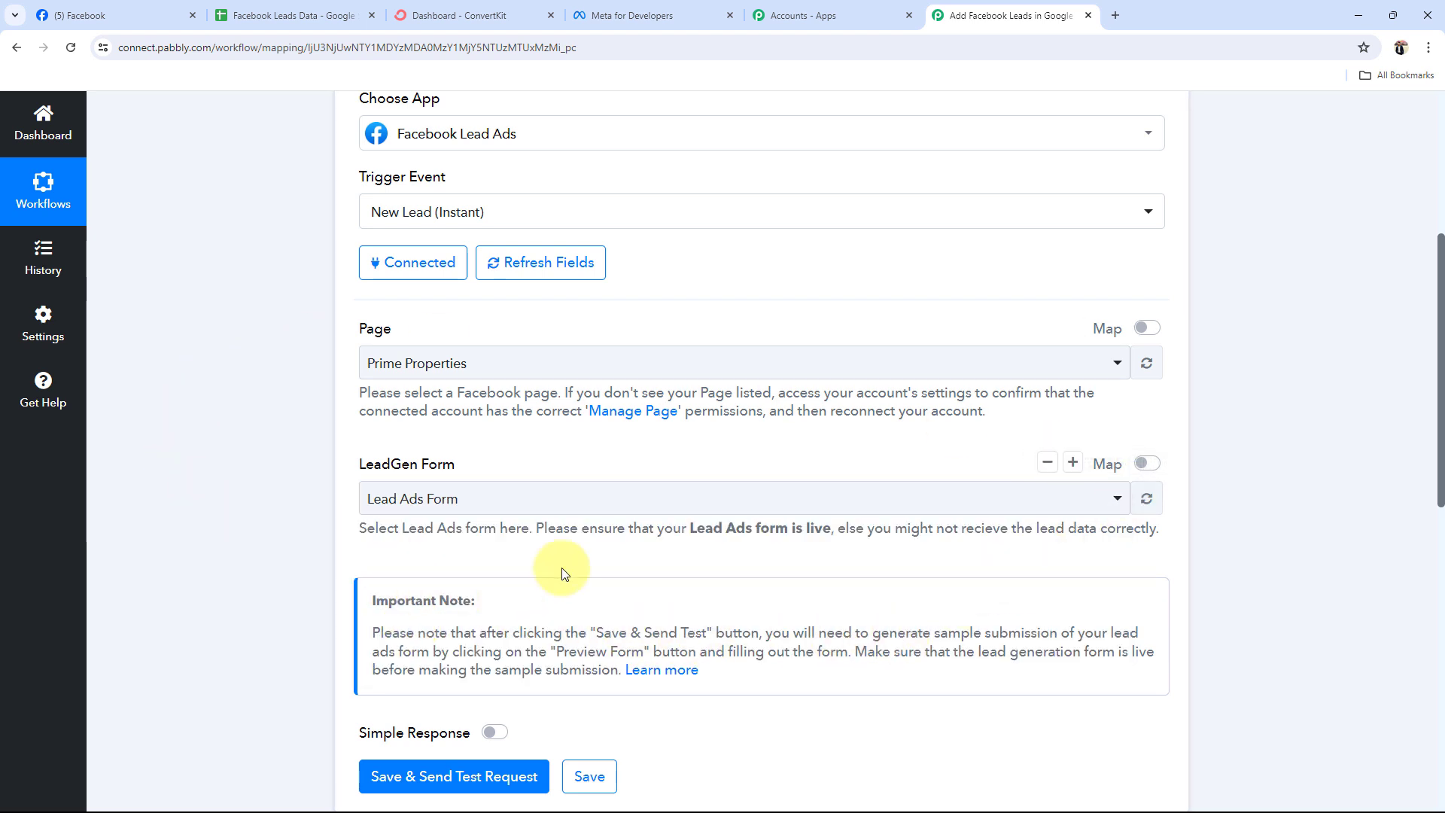
Save the Facebook Lead Ads trigger with a test request and read the note about making a test submission
scroll(561, 574, down, 2)
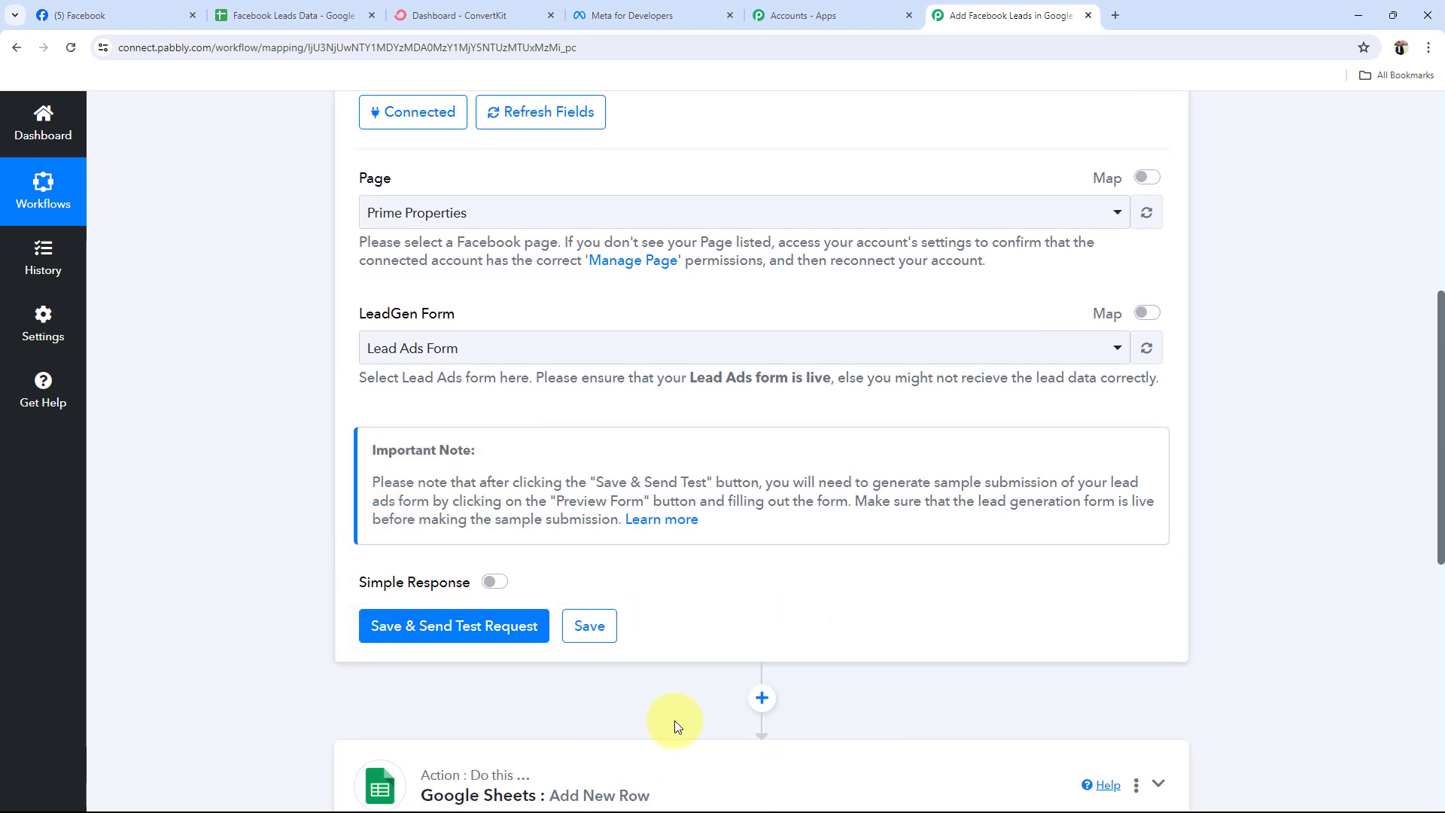
scroll(386, 412, up, 1)
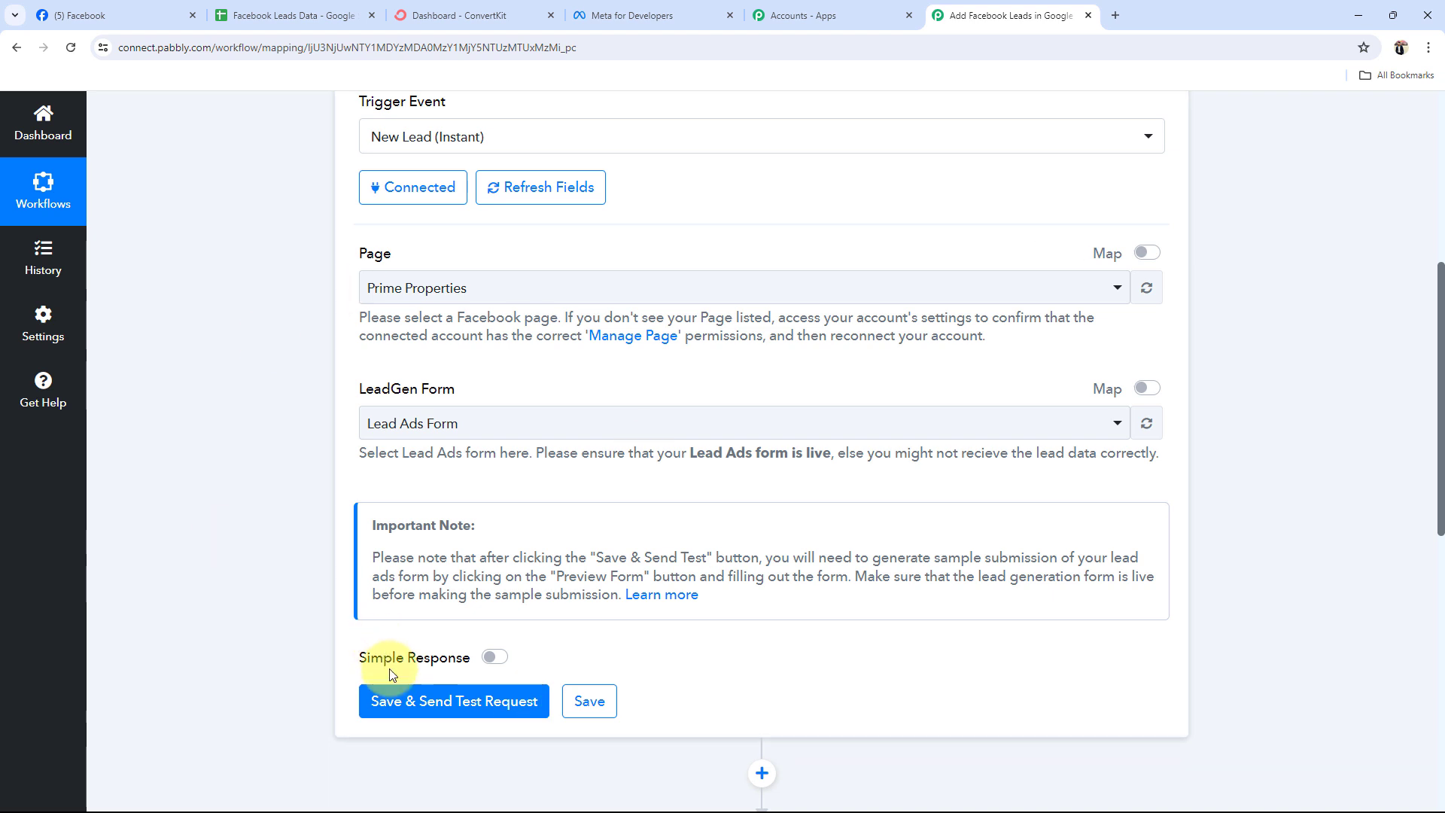
click(365, 689)
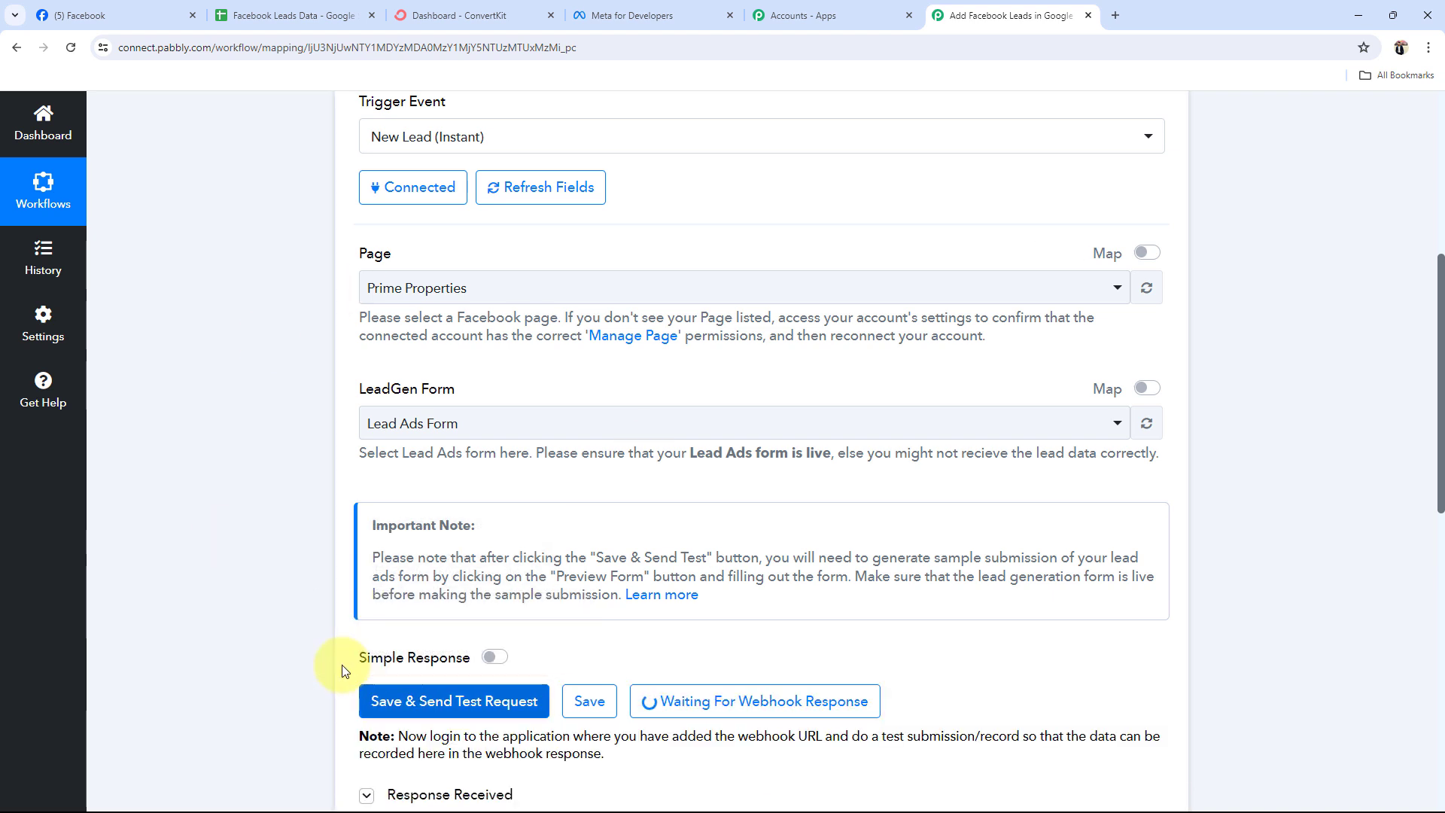
scroll(424, 663, down, 1)
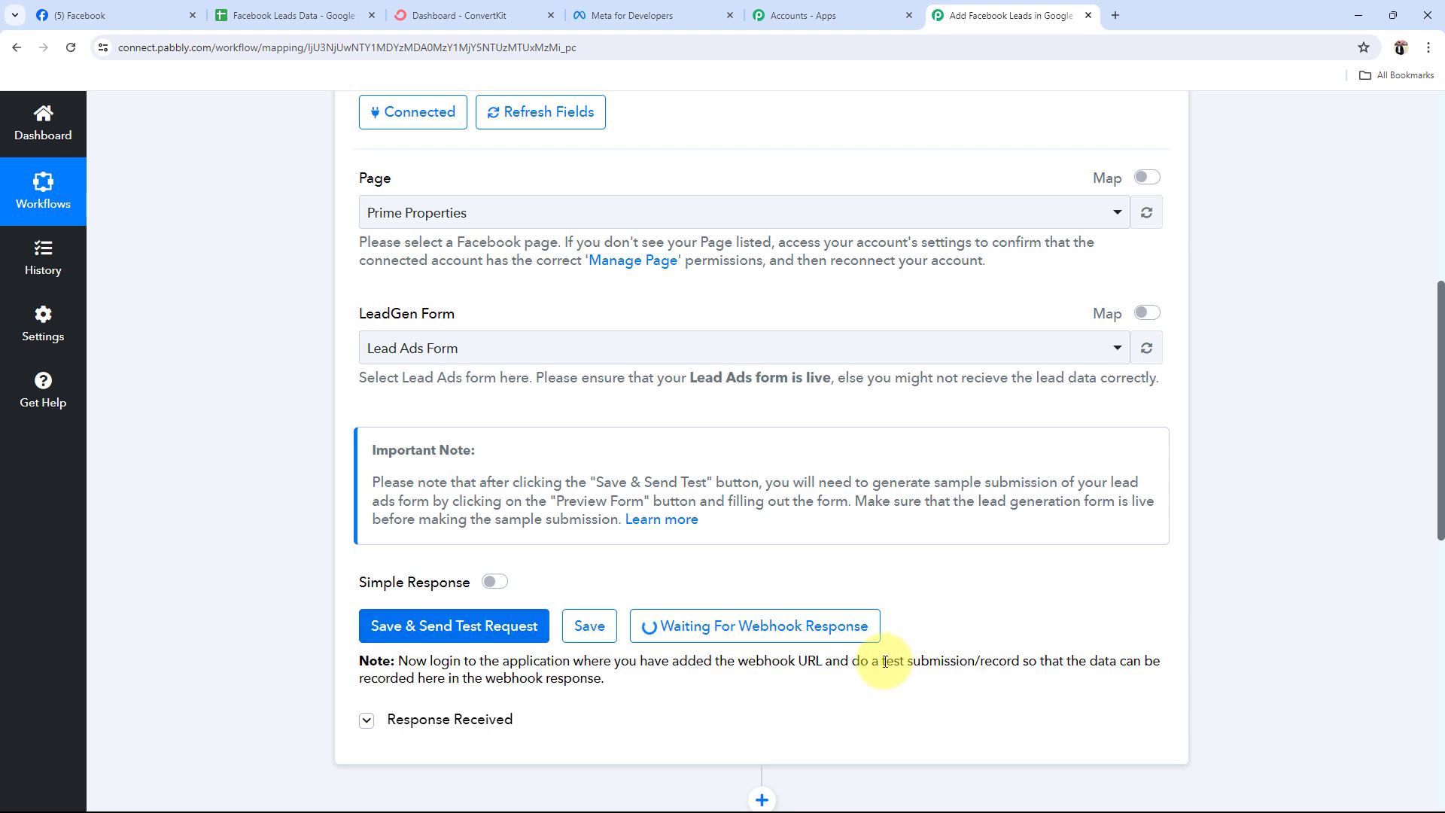
drag(882, 660, 1022, 661)
click(1010, 623)
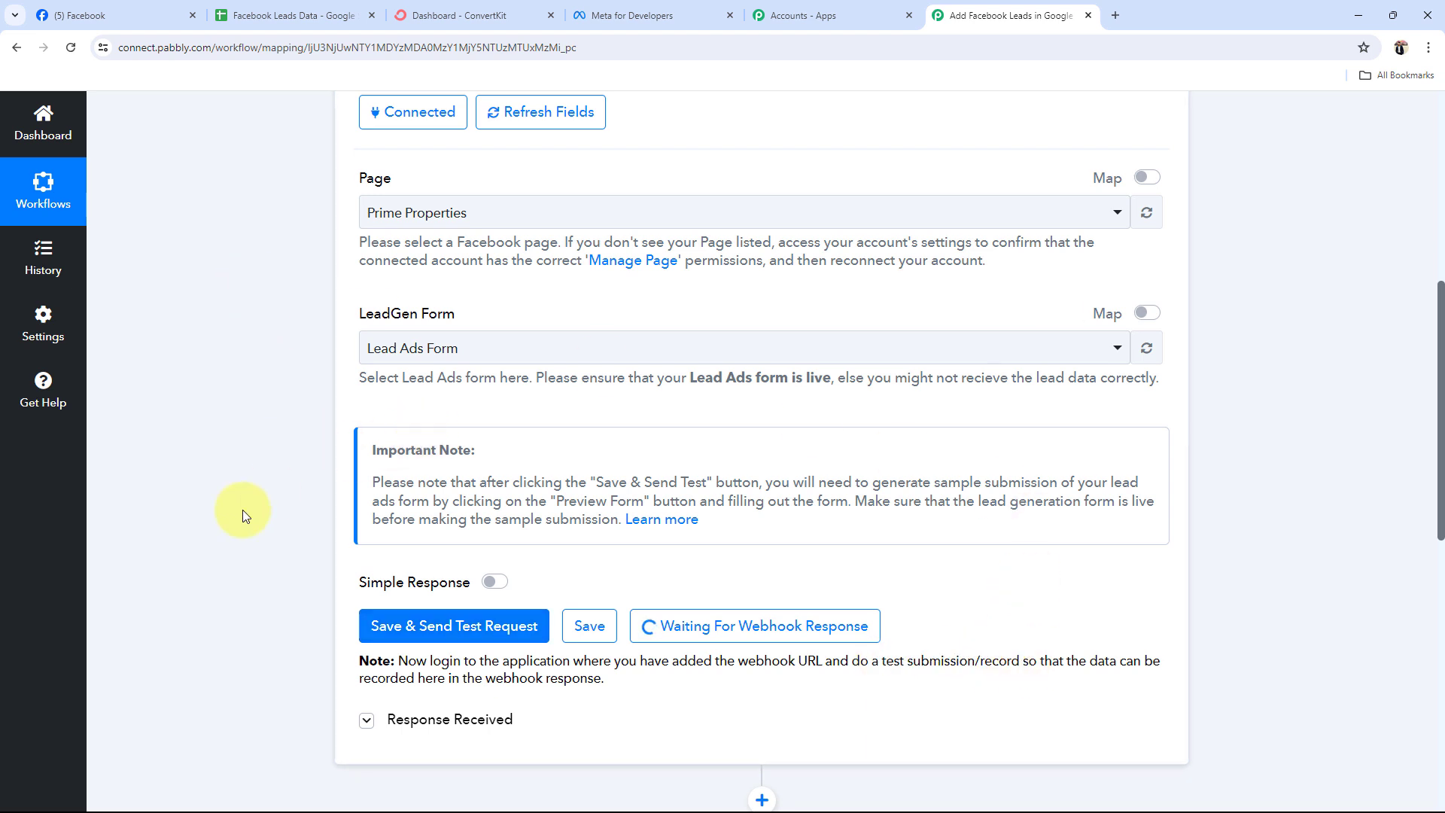
scroll(225, 527, up, 1)
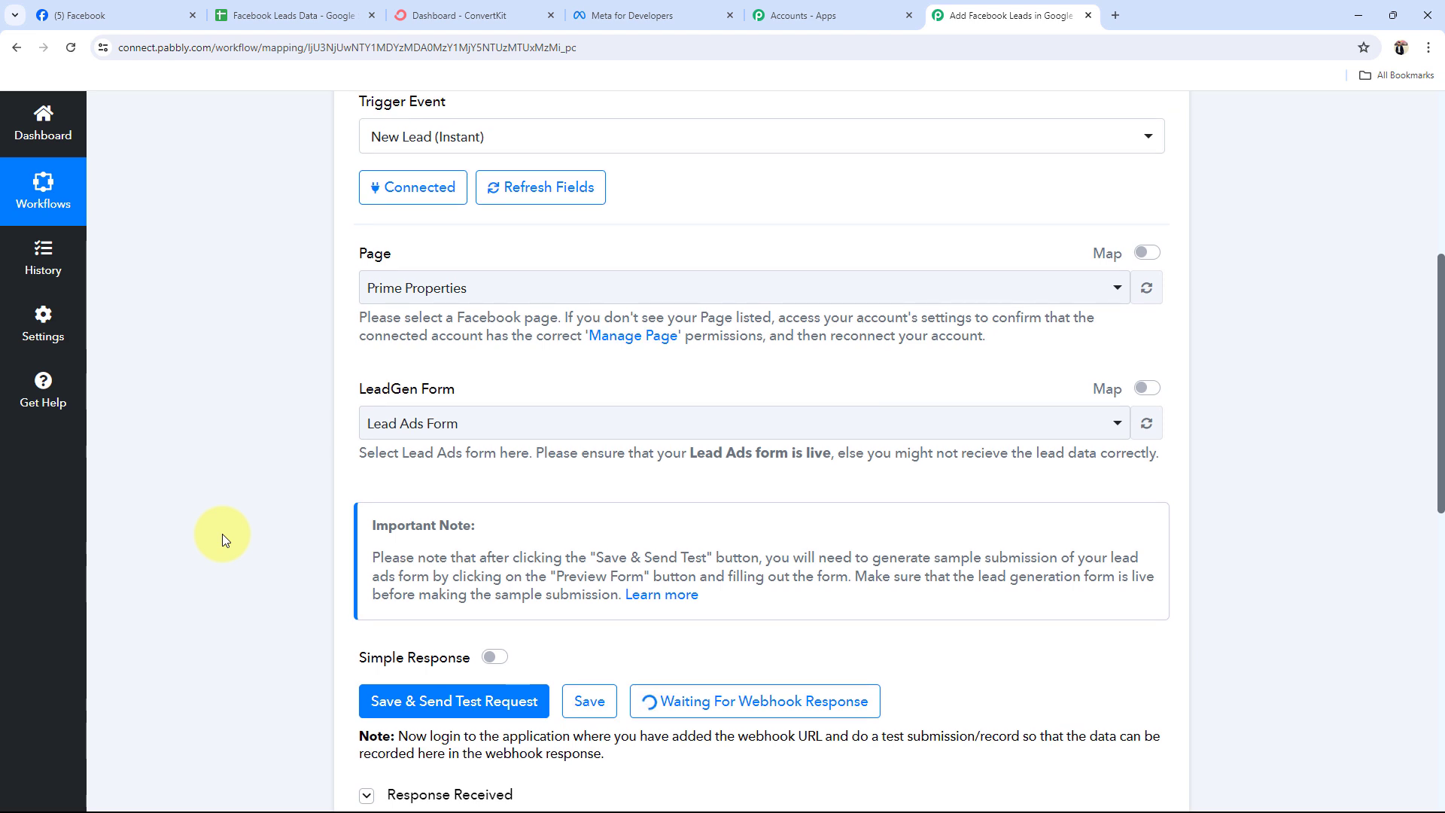
Switch to Meta for Developers and open the Lead Ads Testing Tool from the developer tools
scroll(223, 534, down, 3)
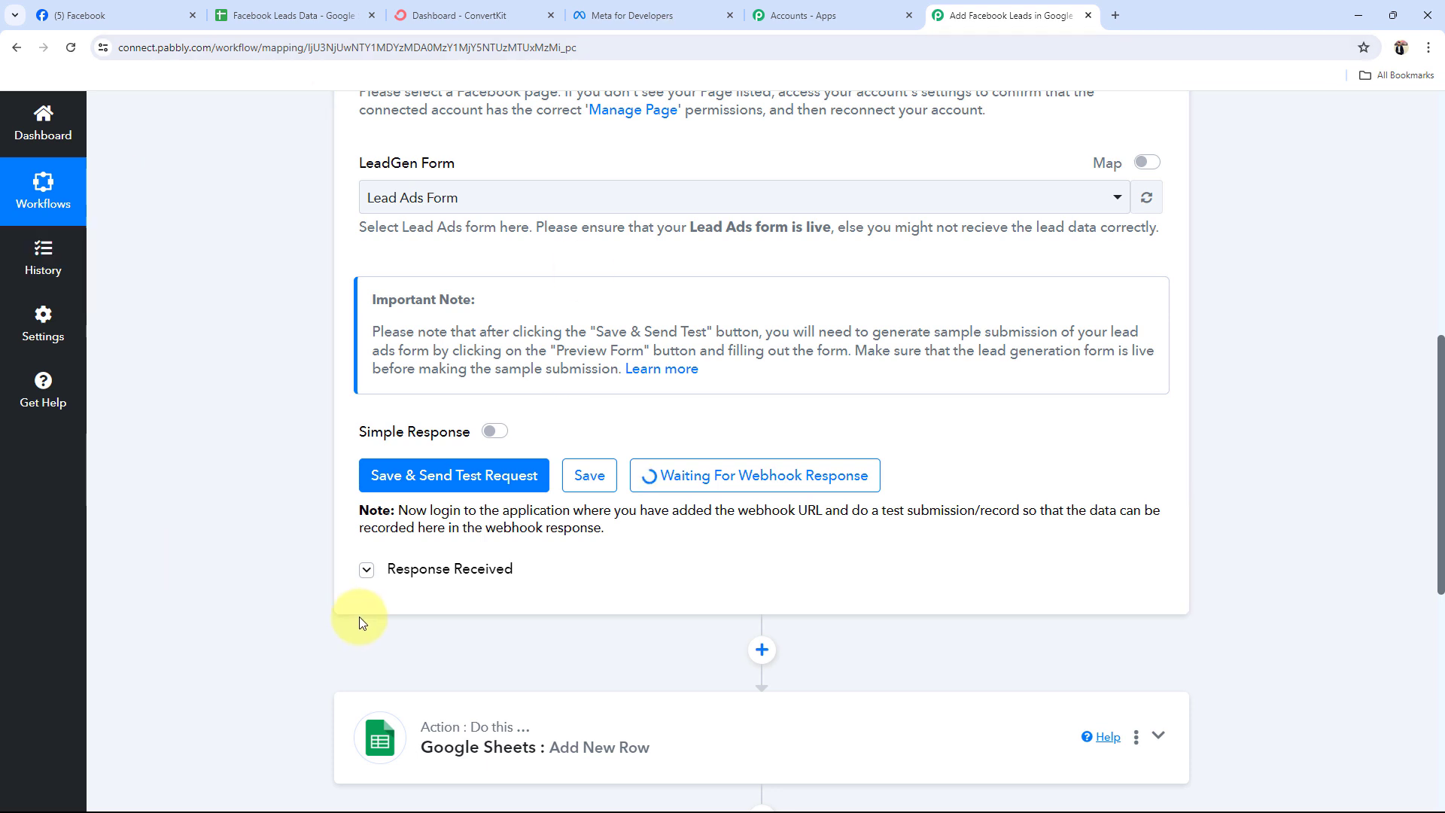
scroll(364, 612, up, 3)
click(605, 6)
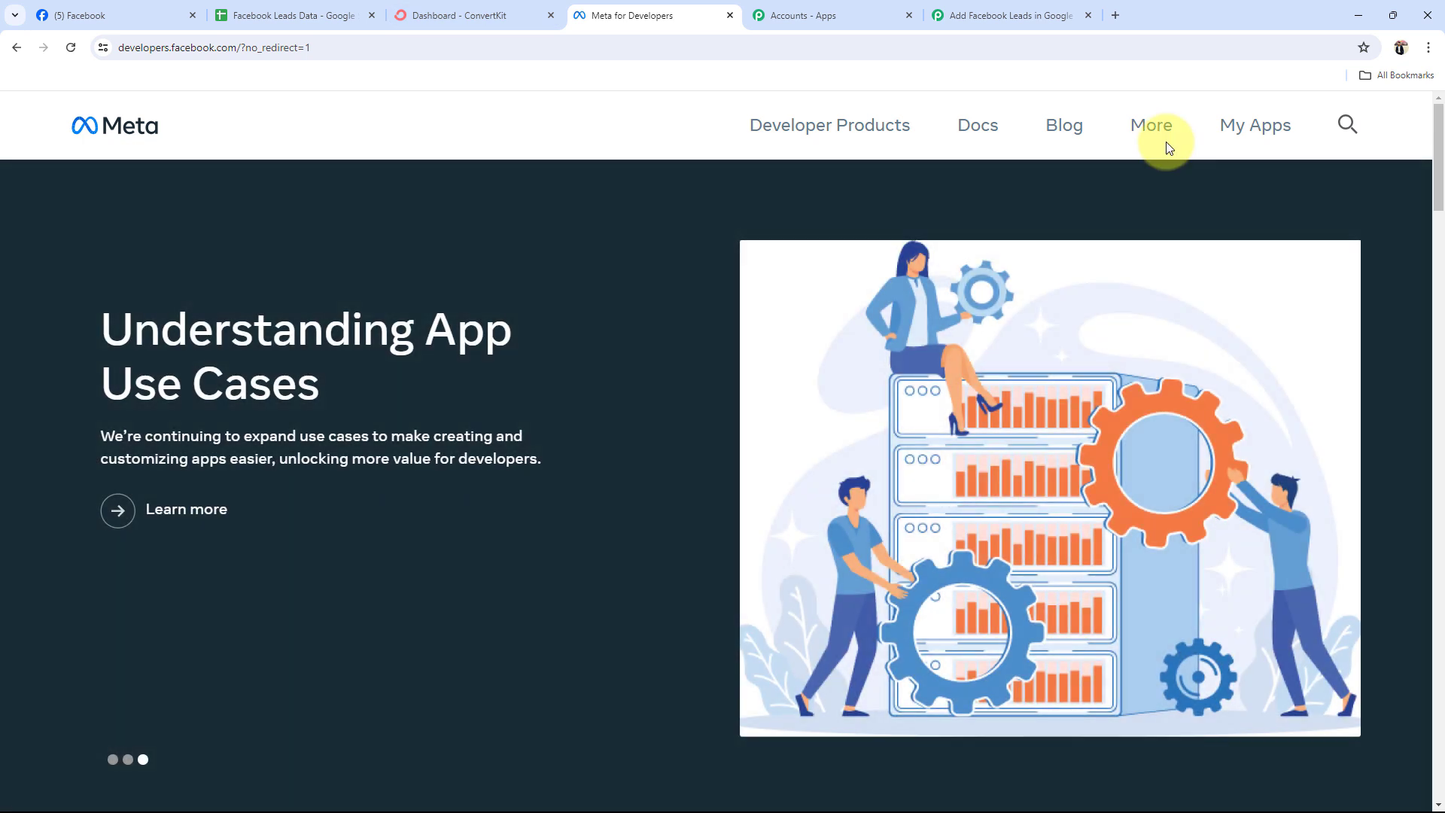
click(1254, 116)
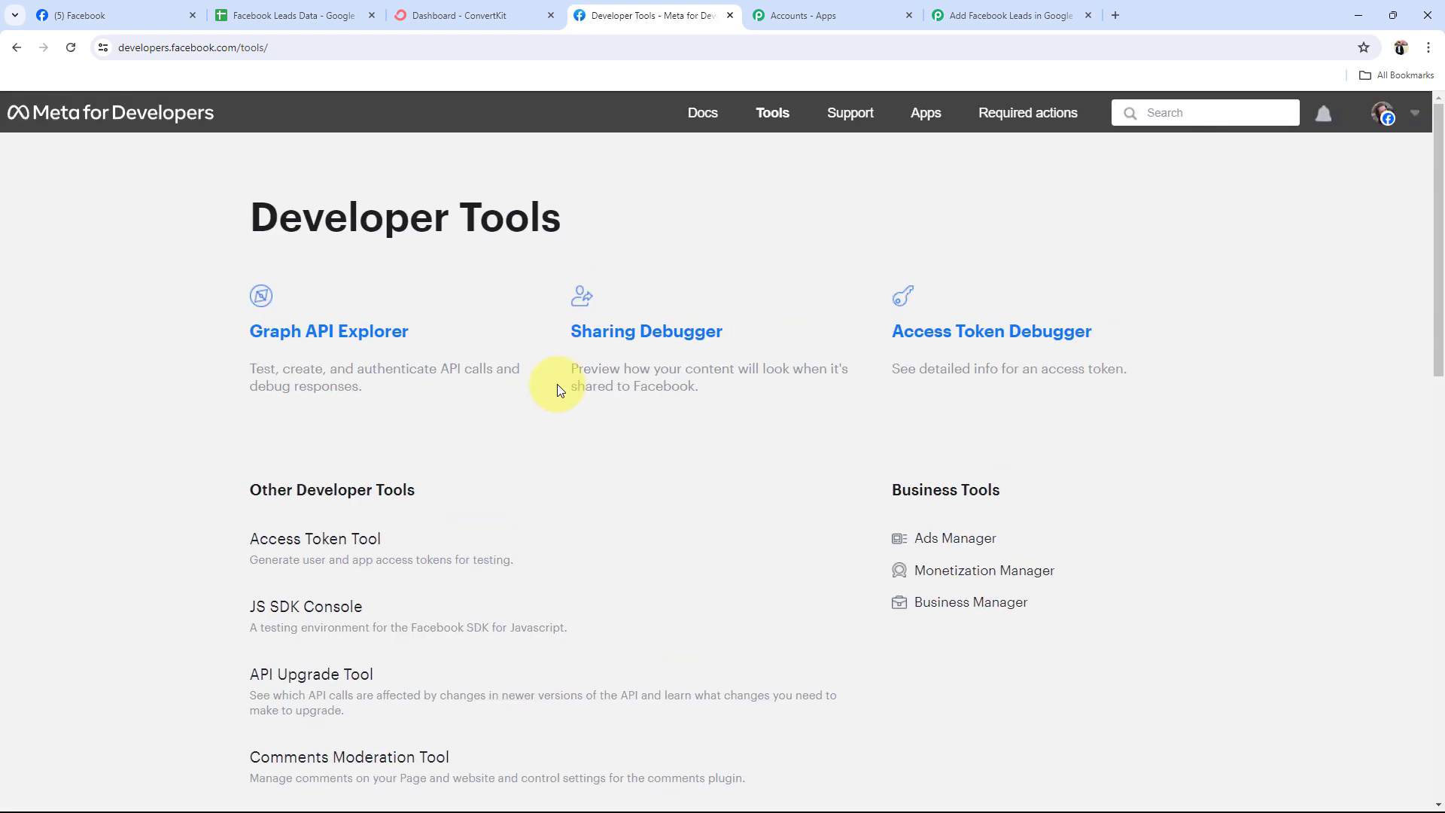
scroll(489, 436, down, 4)
click(348, 626)
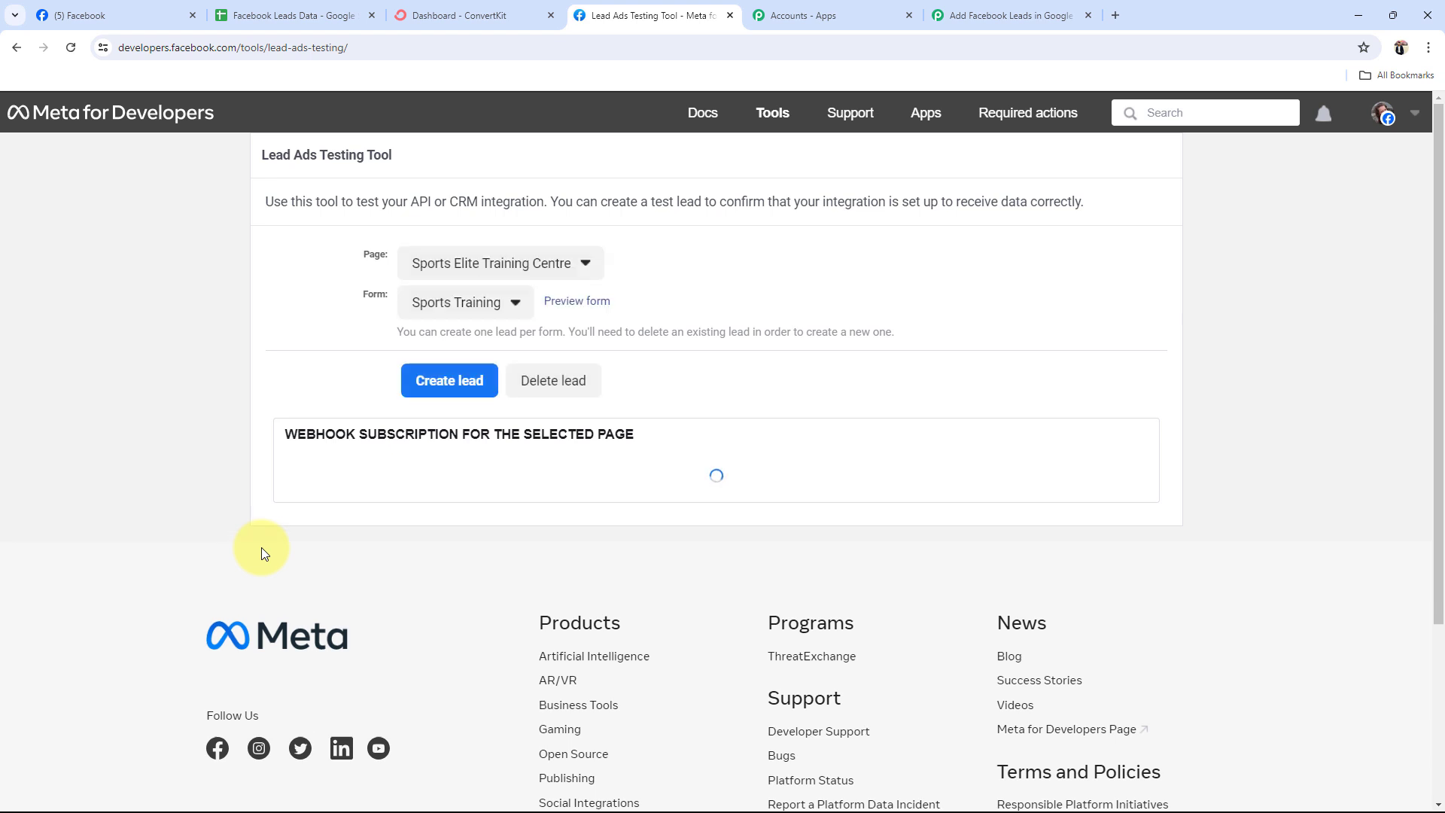
Set the testing tool's page to Prime Properties and form to Lead Ads Form, checking them against the Pabbly Connect trigger
click(488, 282)
click(504, 381)
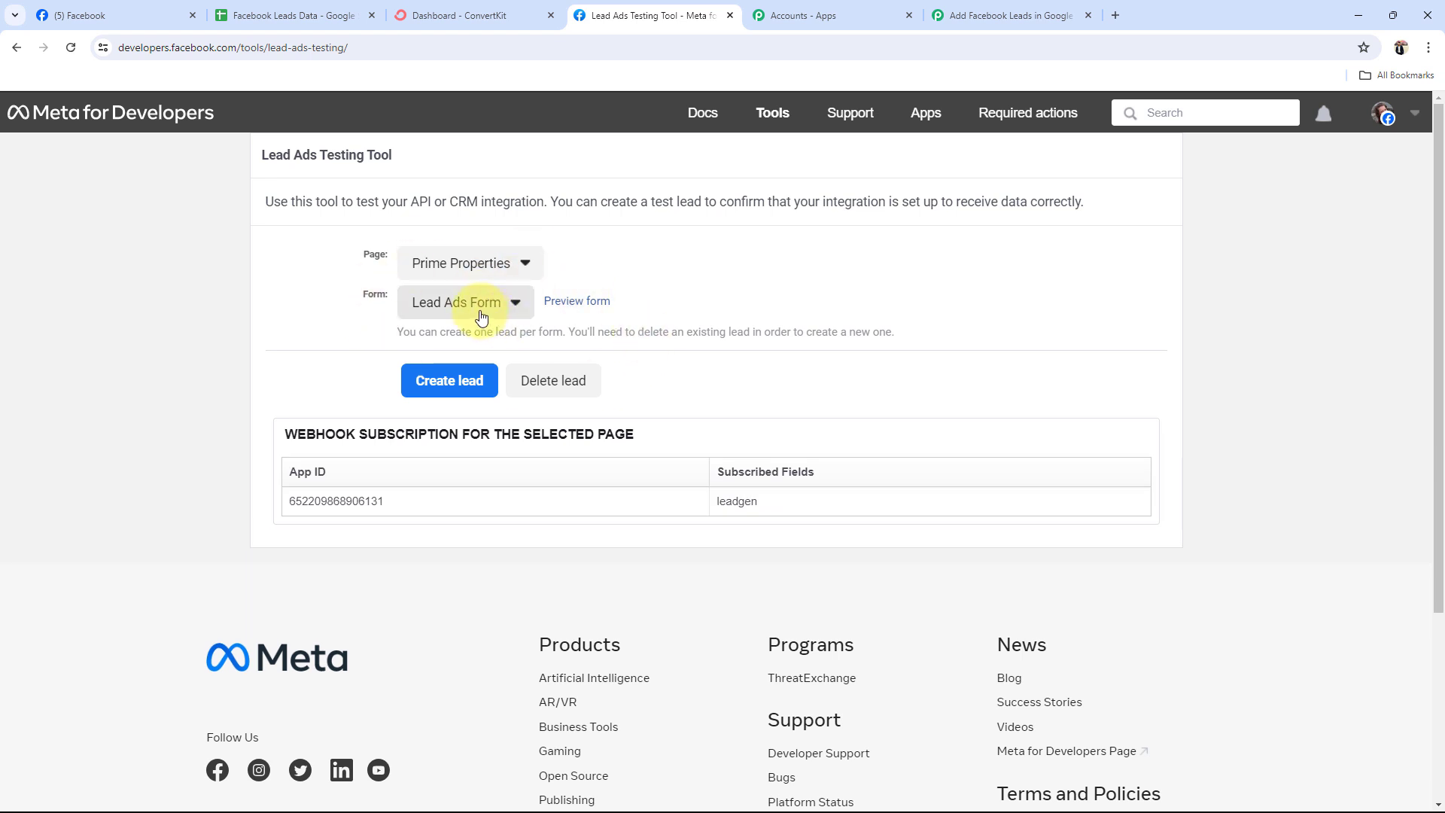
click(480, 312)
click(457, 337)
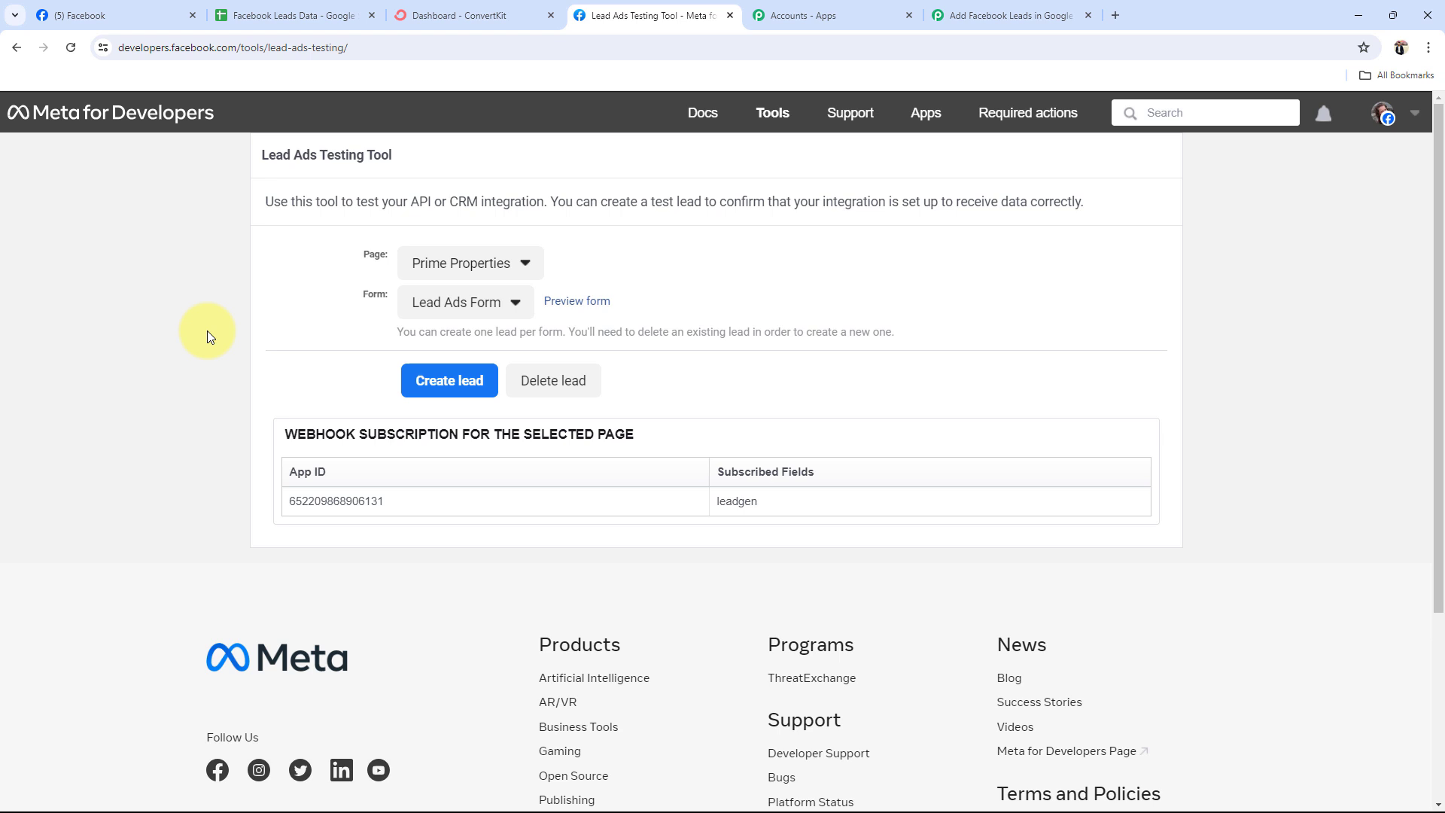
click(1009, 15)
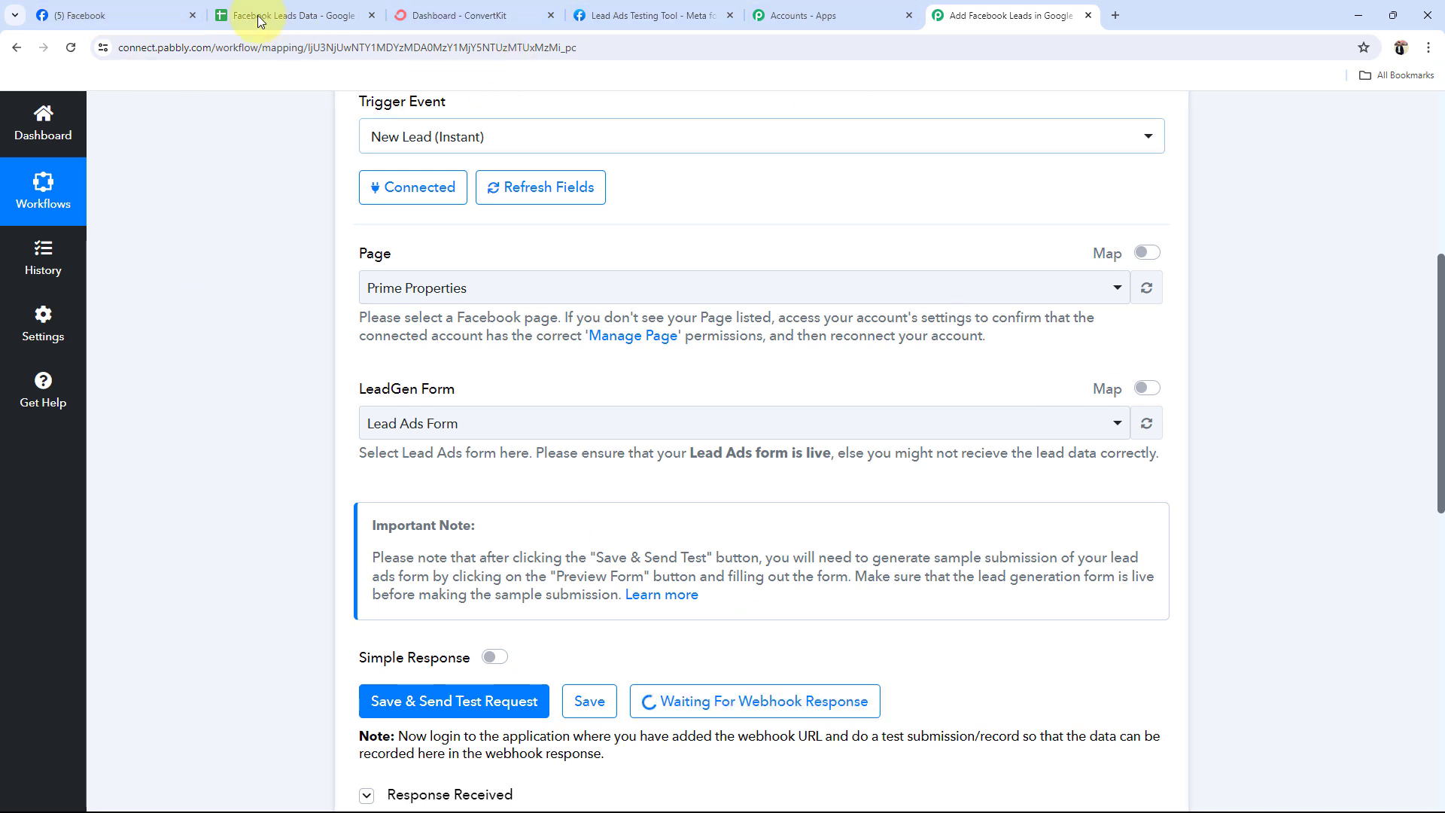
click(632, 15)
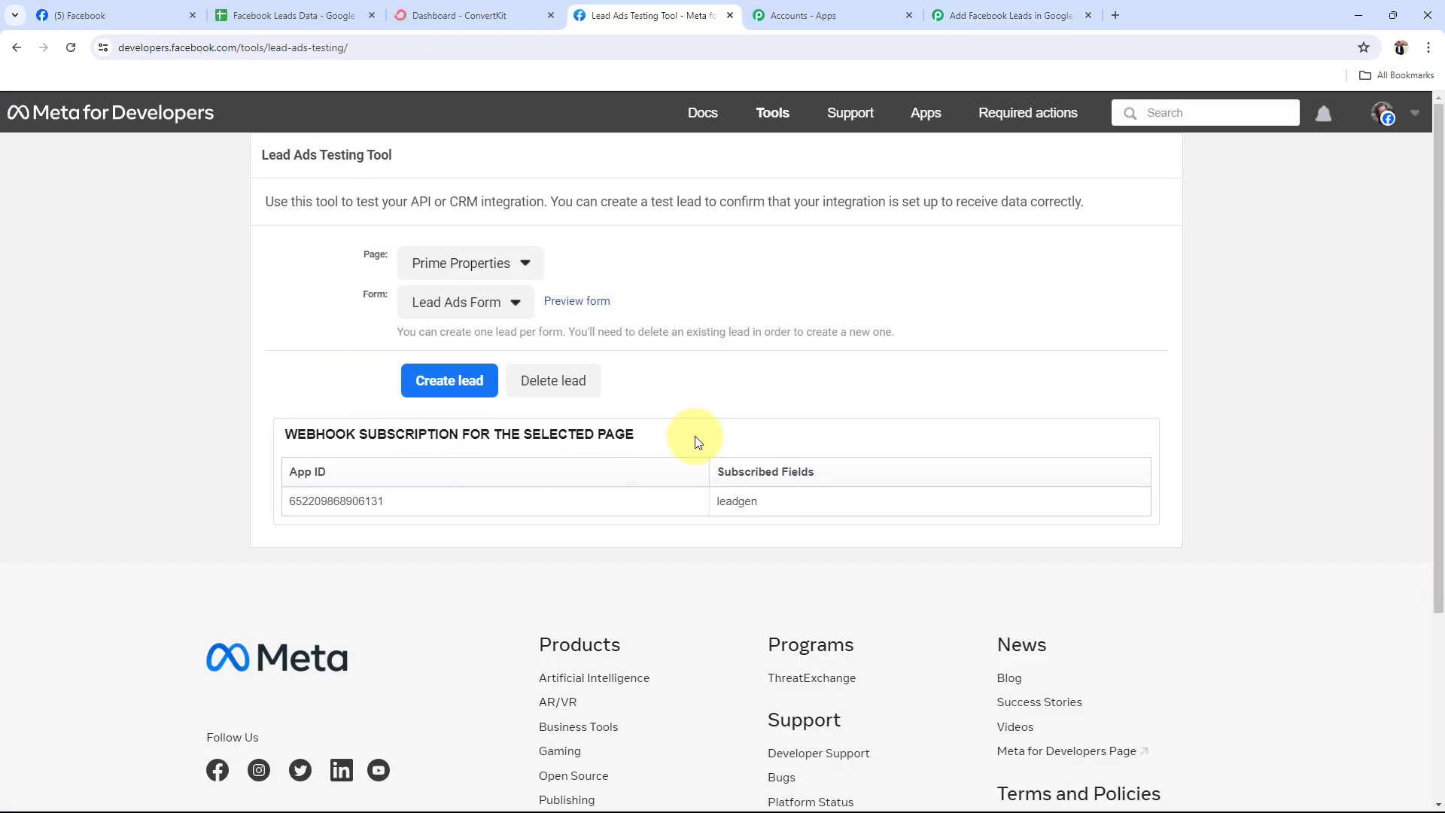
Submit a test lead through the form preview with property type Commercial and the prefilled contact details, and close the form
click(574, 304)
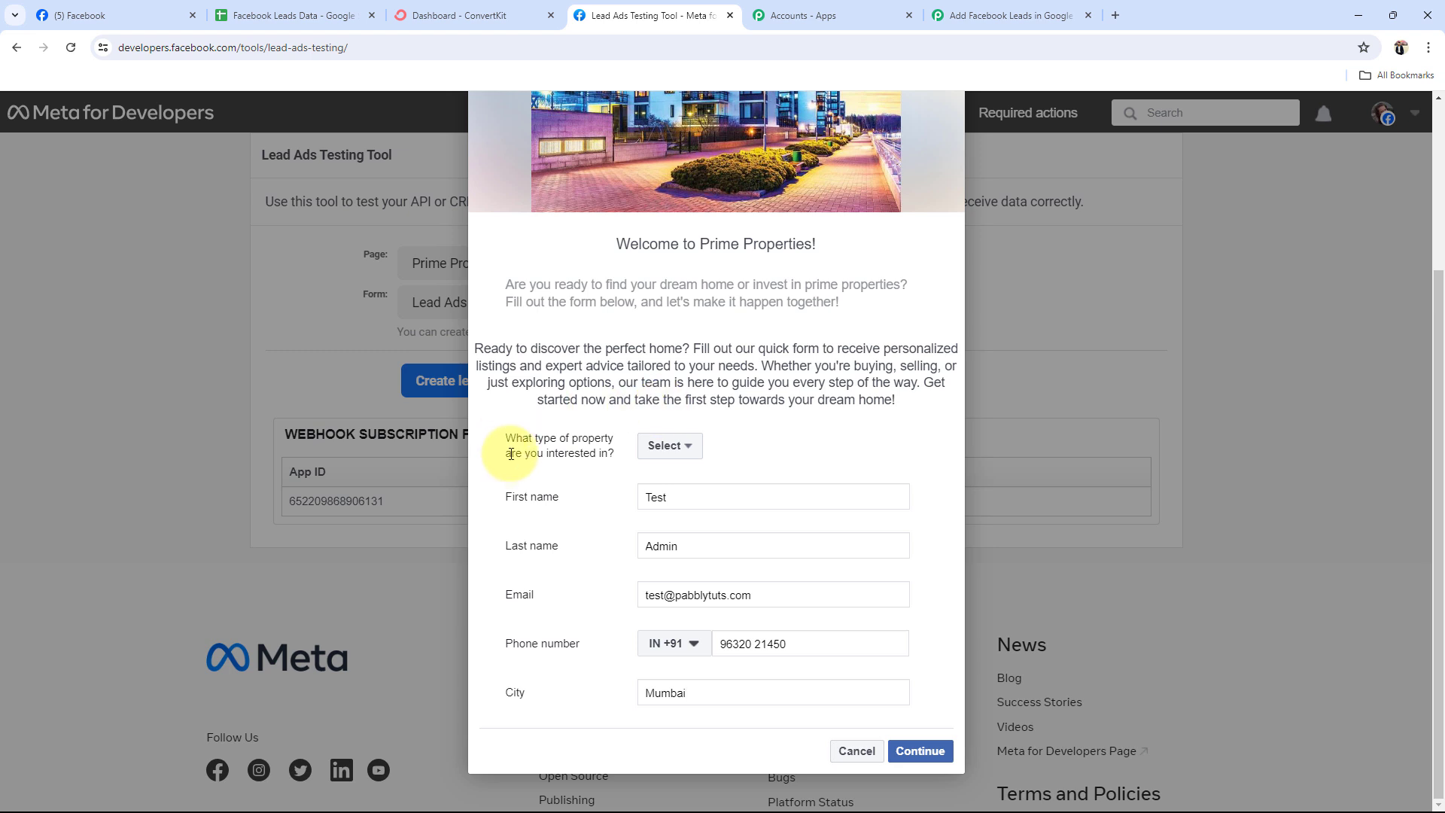
click(699, 452)
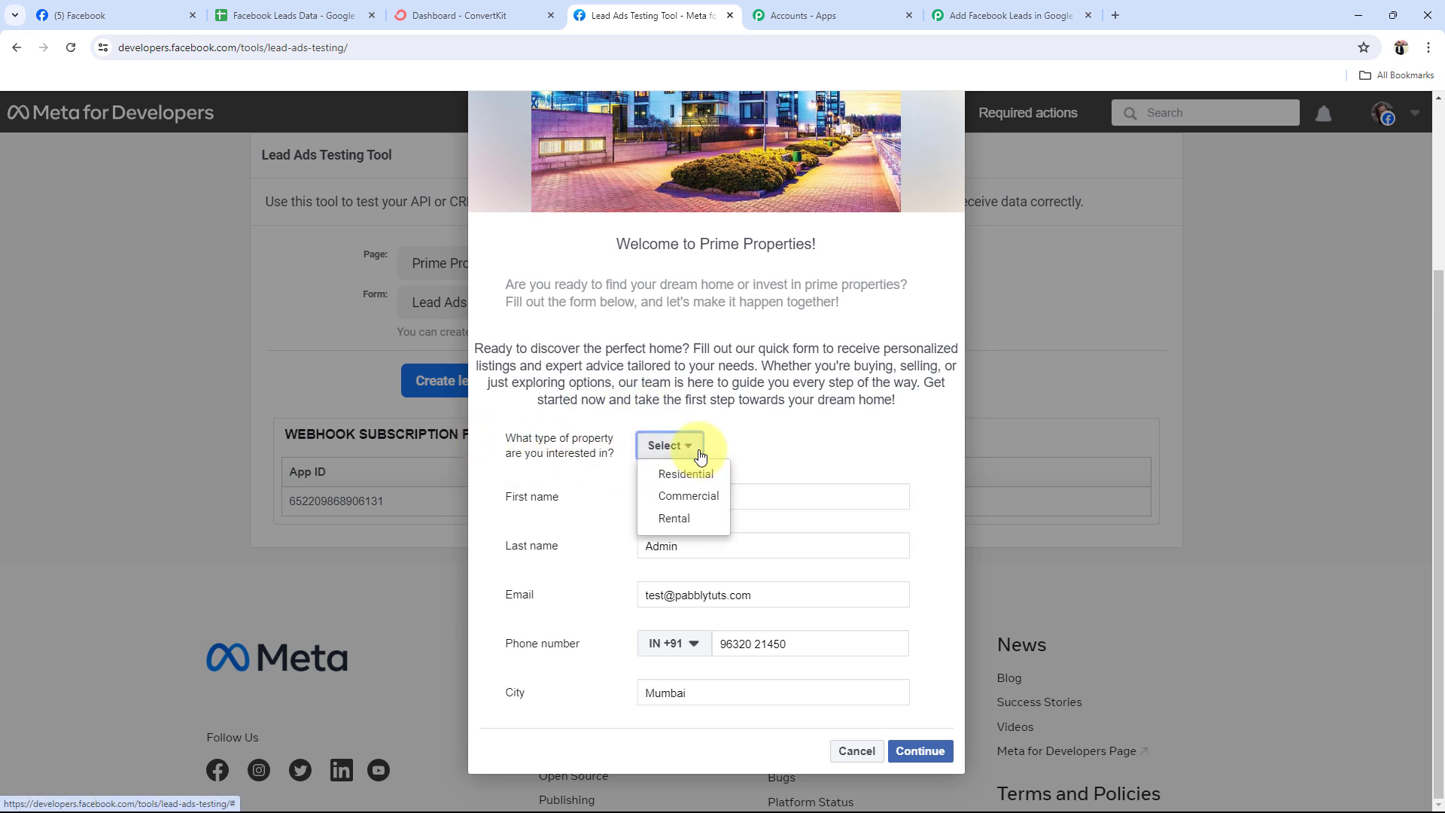
click(685, 503)
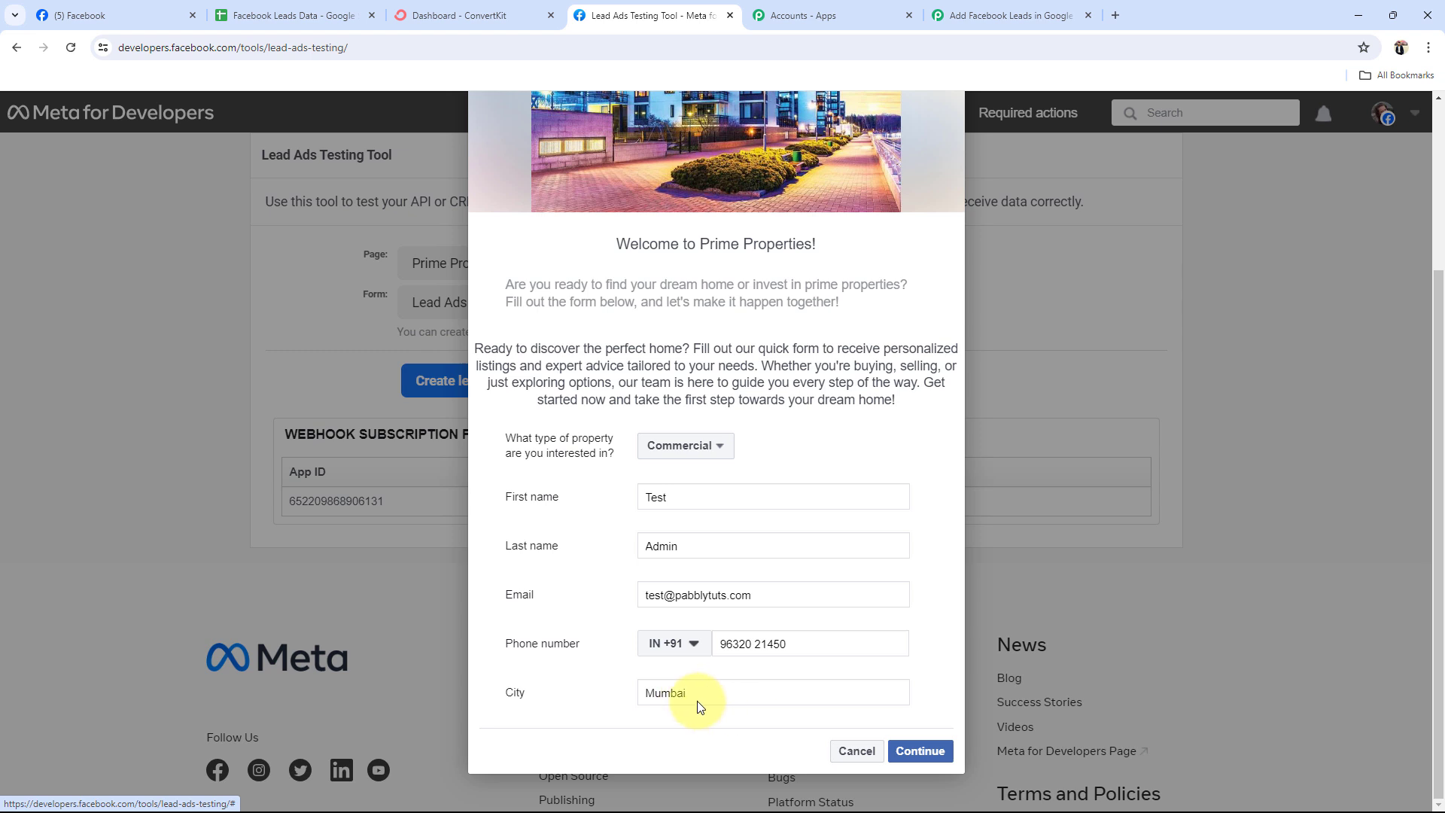
click(920, 750)
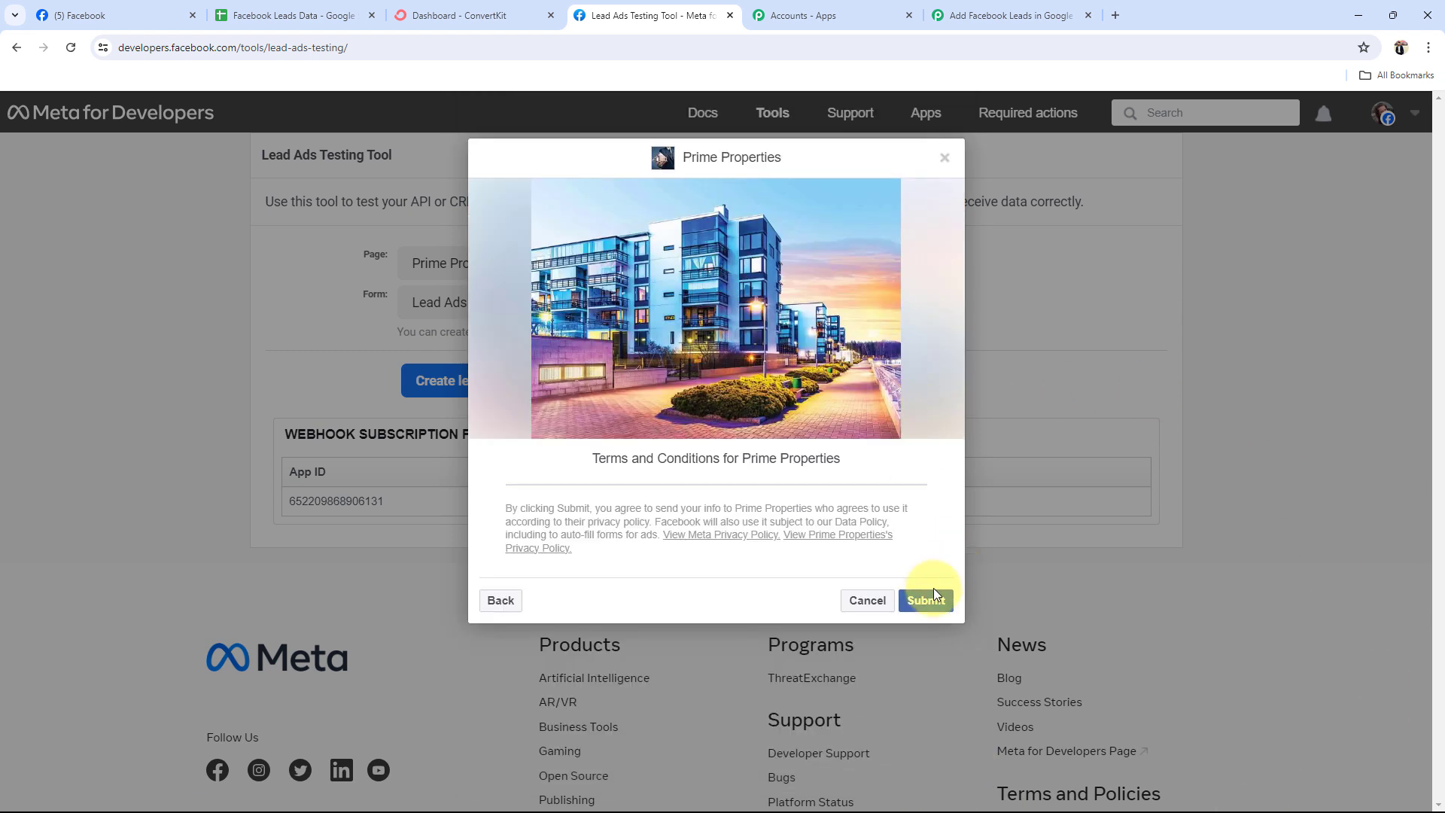
click(933, 592)
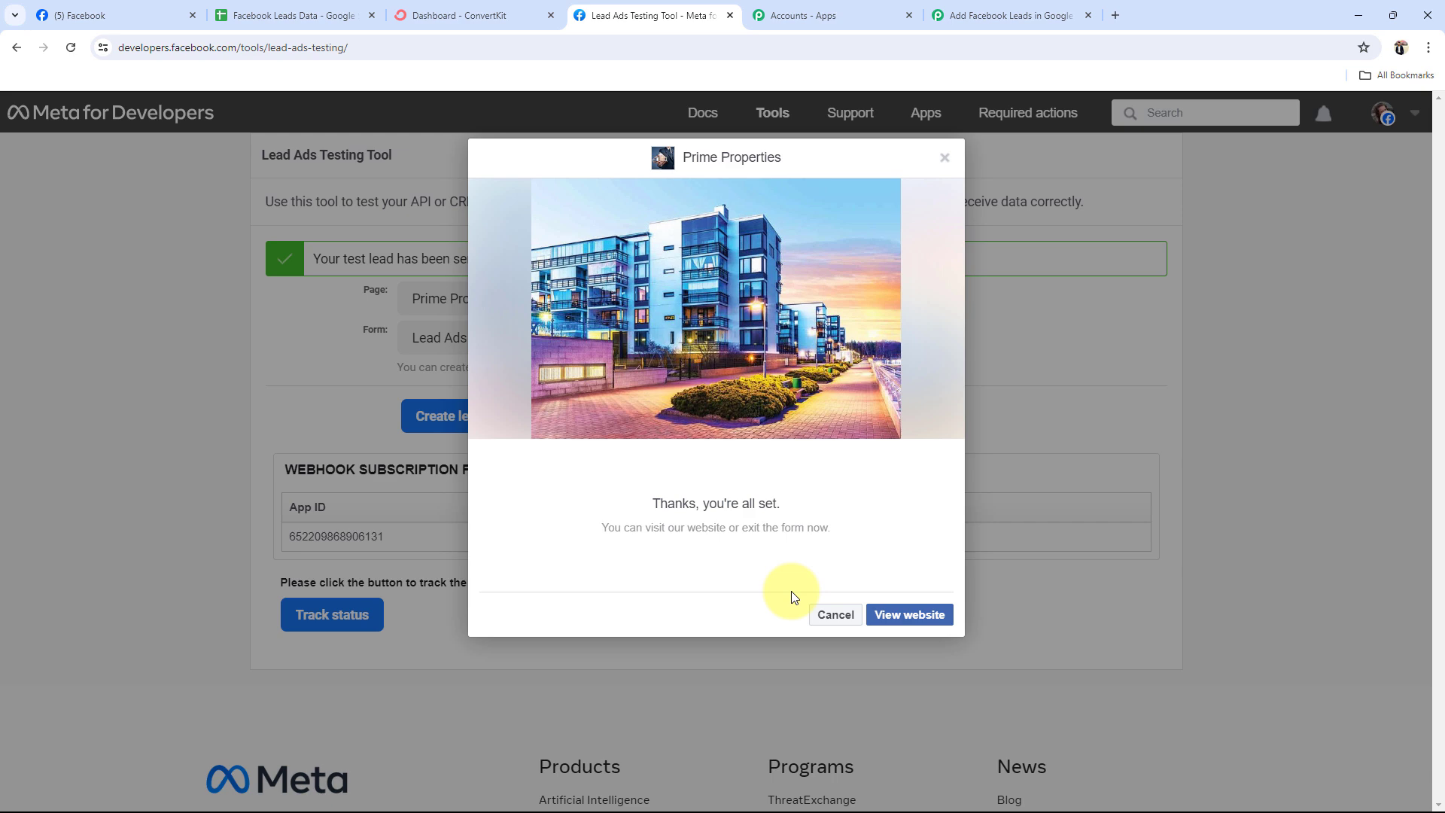
click(835, 615)
Return to the Pabbly Connect workflow and look over the response received by the Facebook Lead Ads trigger
click(1008, 15)
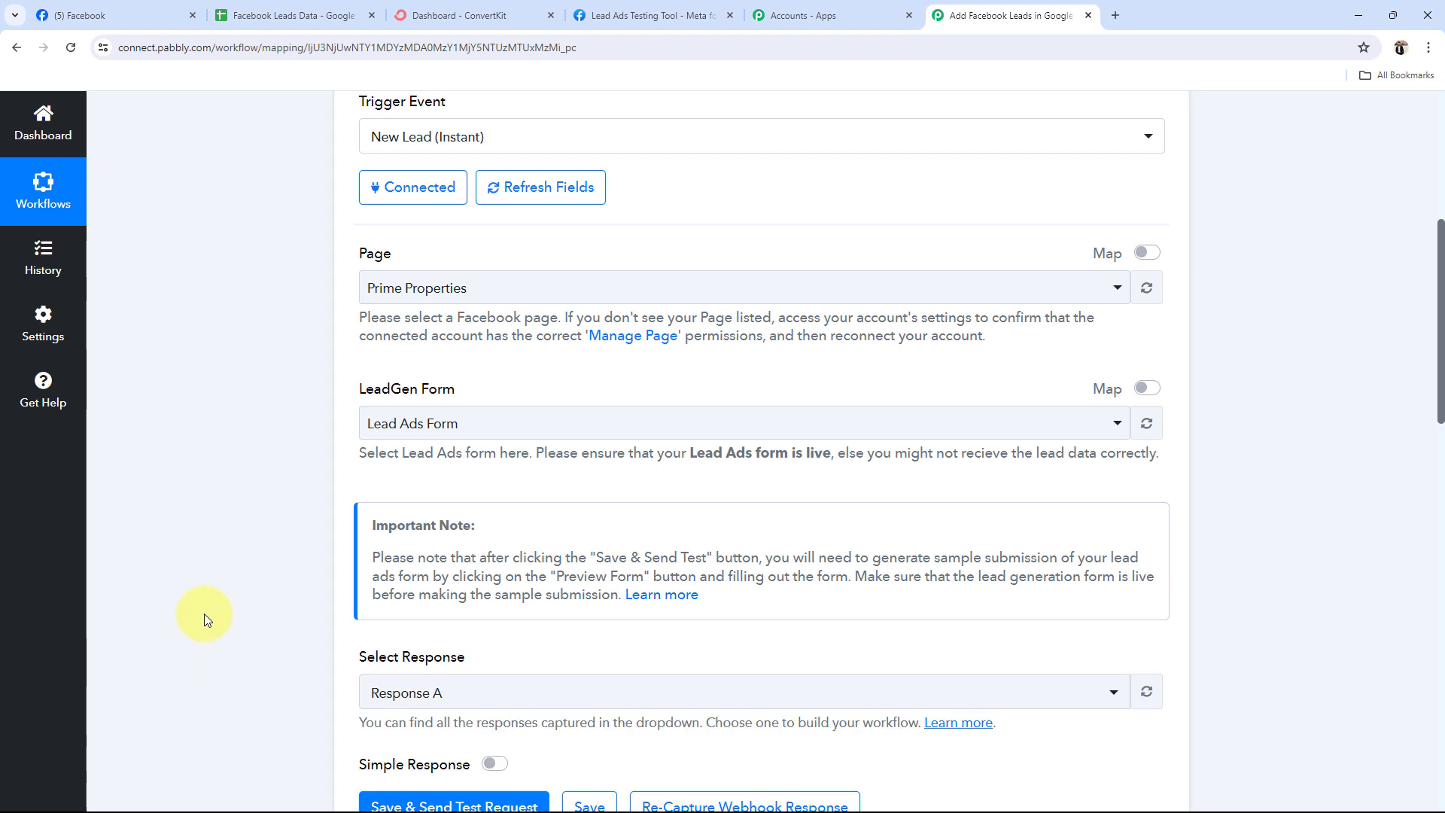
scroll(205, 615, down, 2)
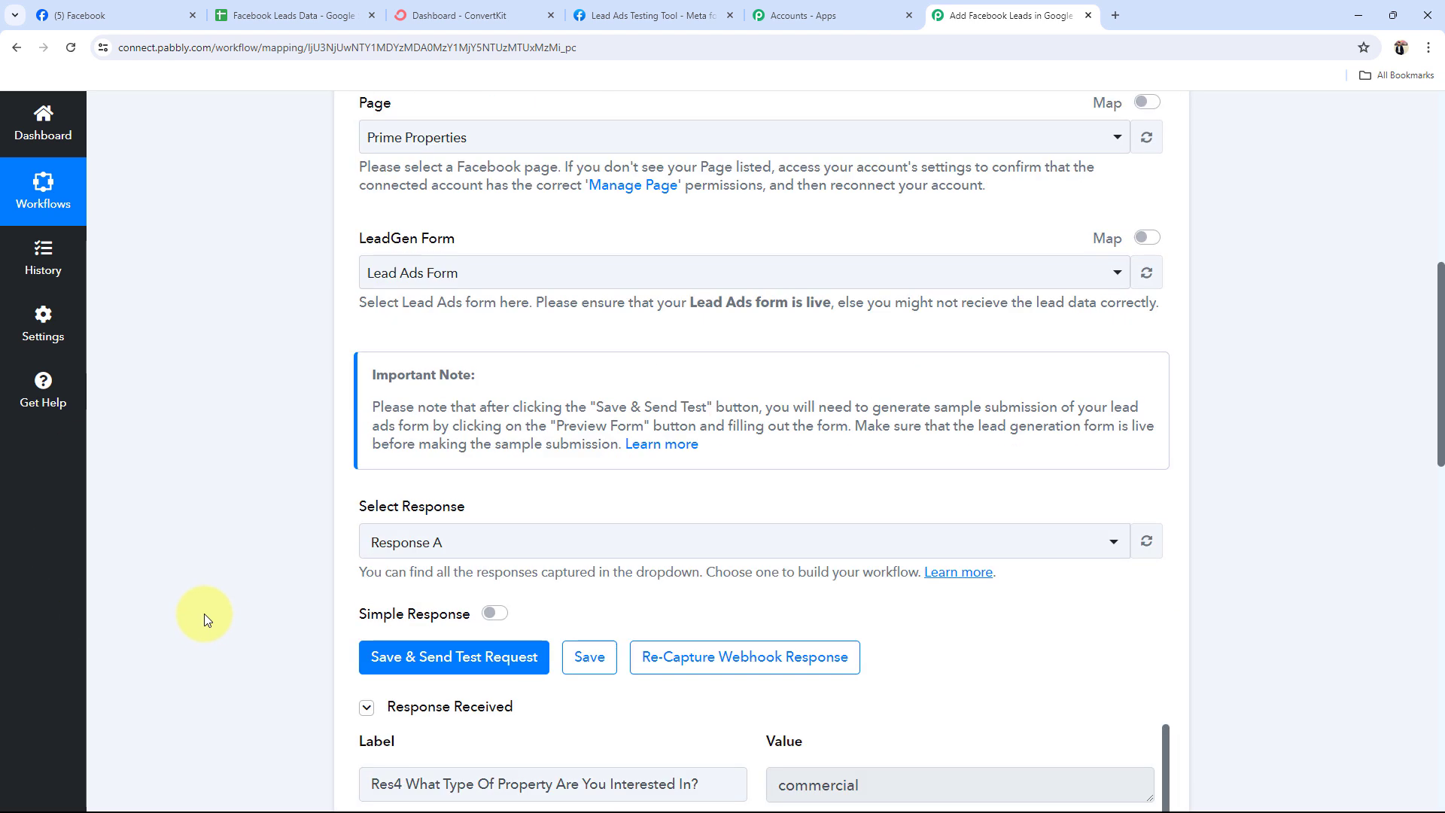
scroll(205, 613, down, 6)
scroll(204, 613, down, 1)
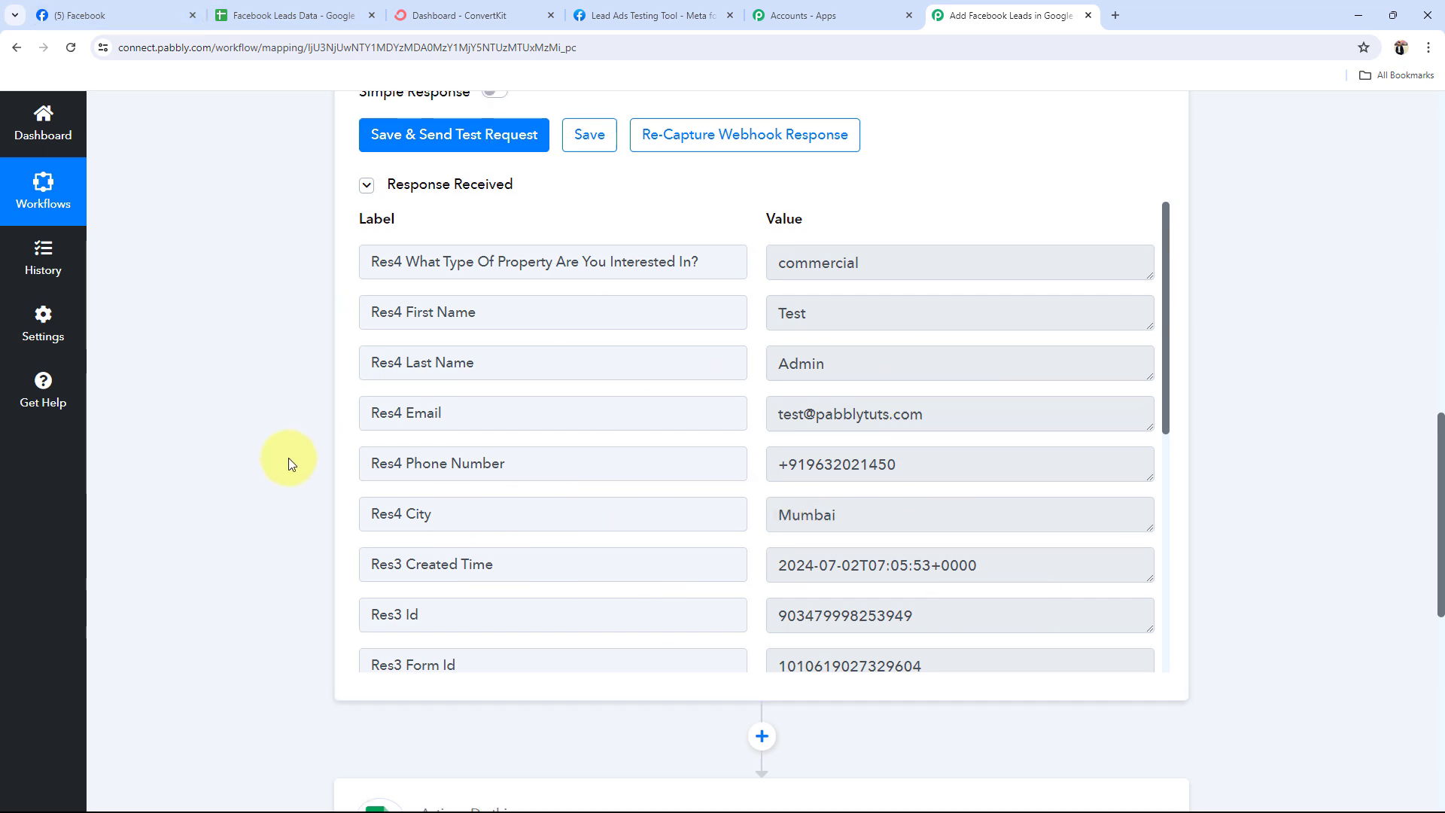
scroll(287, 458, up, 7)
scroll(305, 444, down, 6)
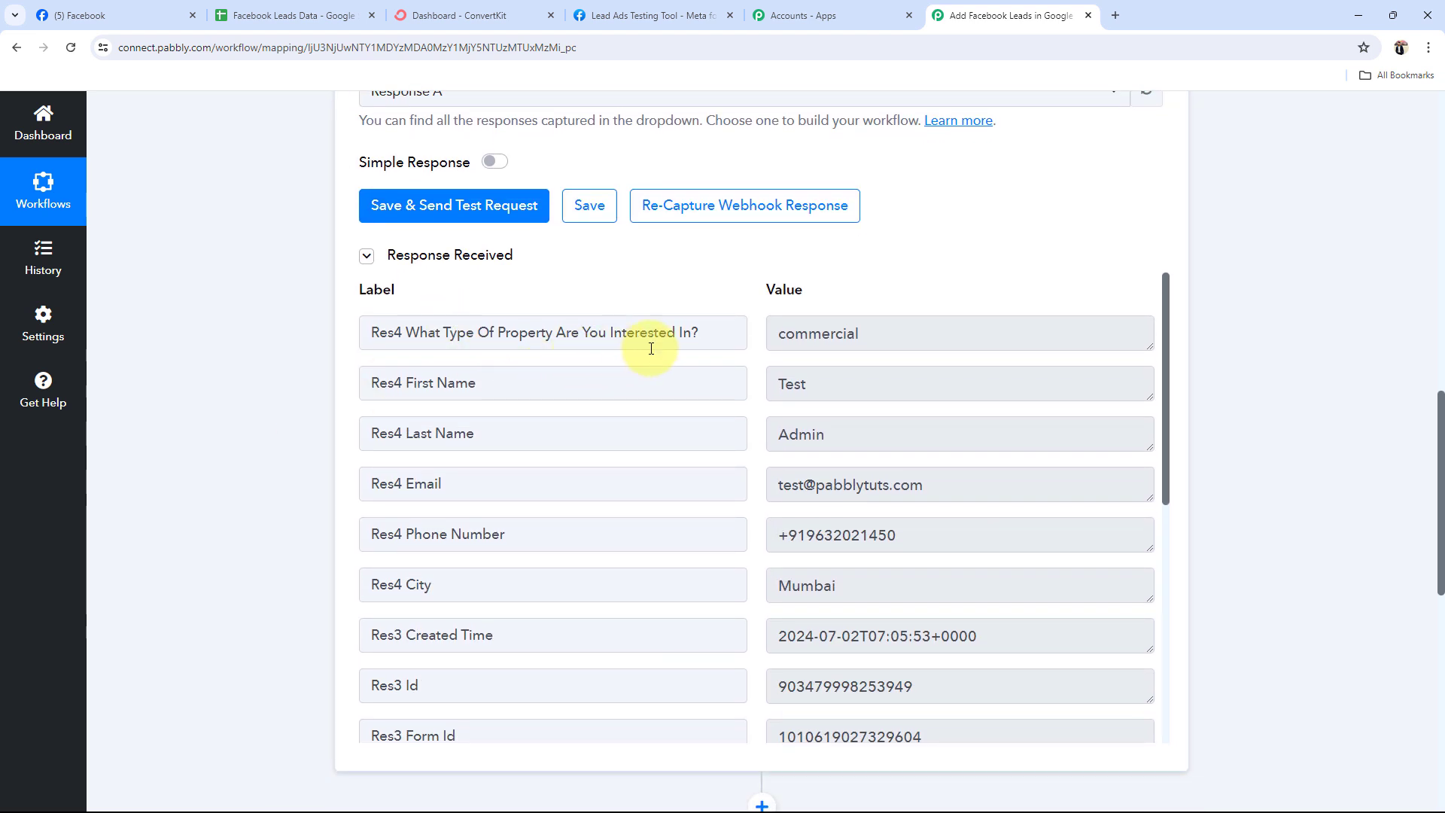
Review the captured lead values one by one: property type, names, email, phone number, city, created time and form ID
double_click(792, 342)
scroll(248, 445, down, 1)
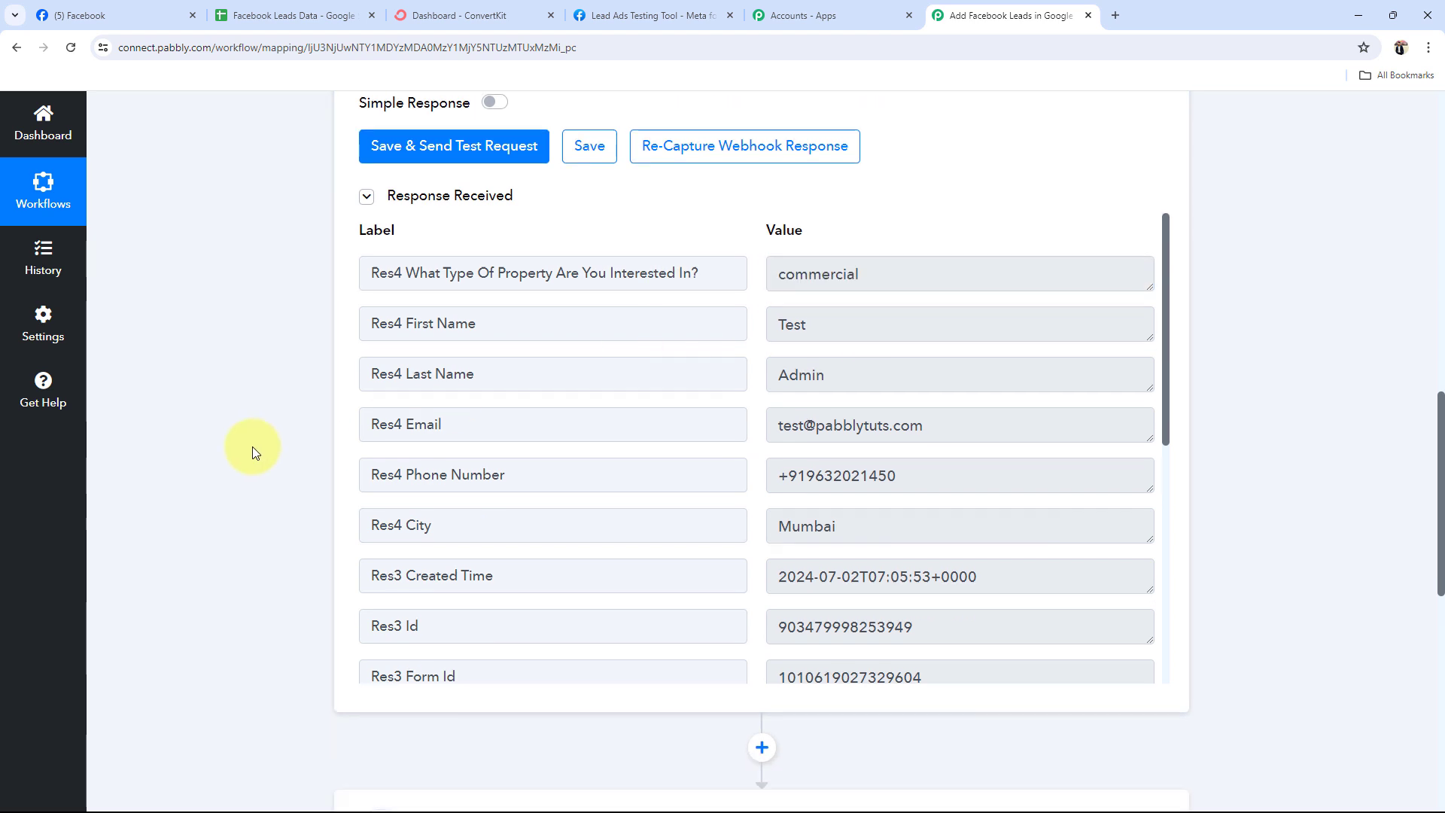
double_click(794, 309)
double_click(790, 353)
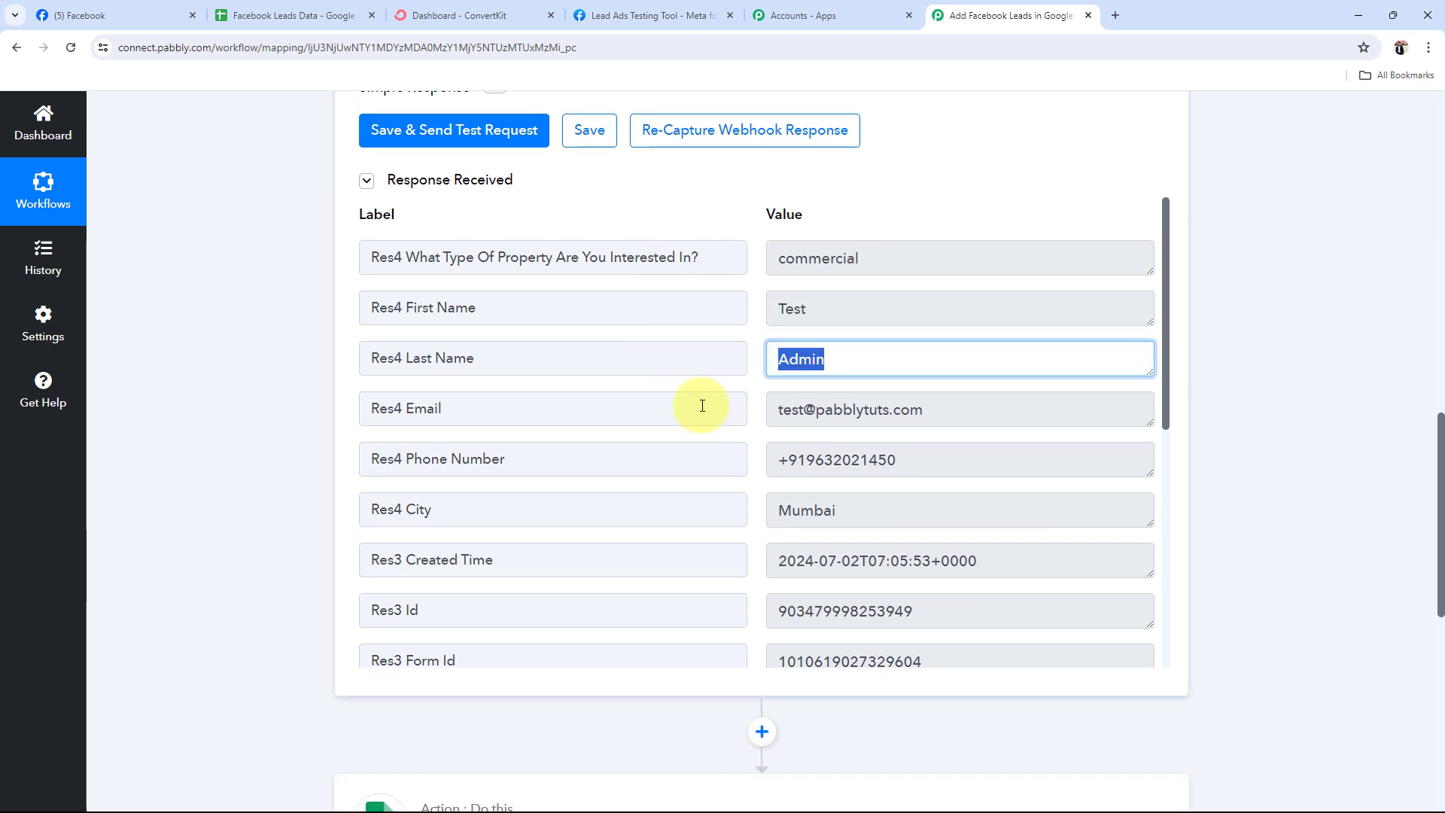
double_click(955, 408)
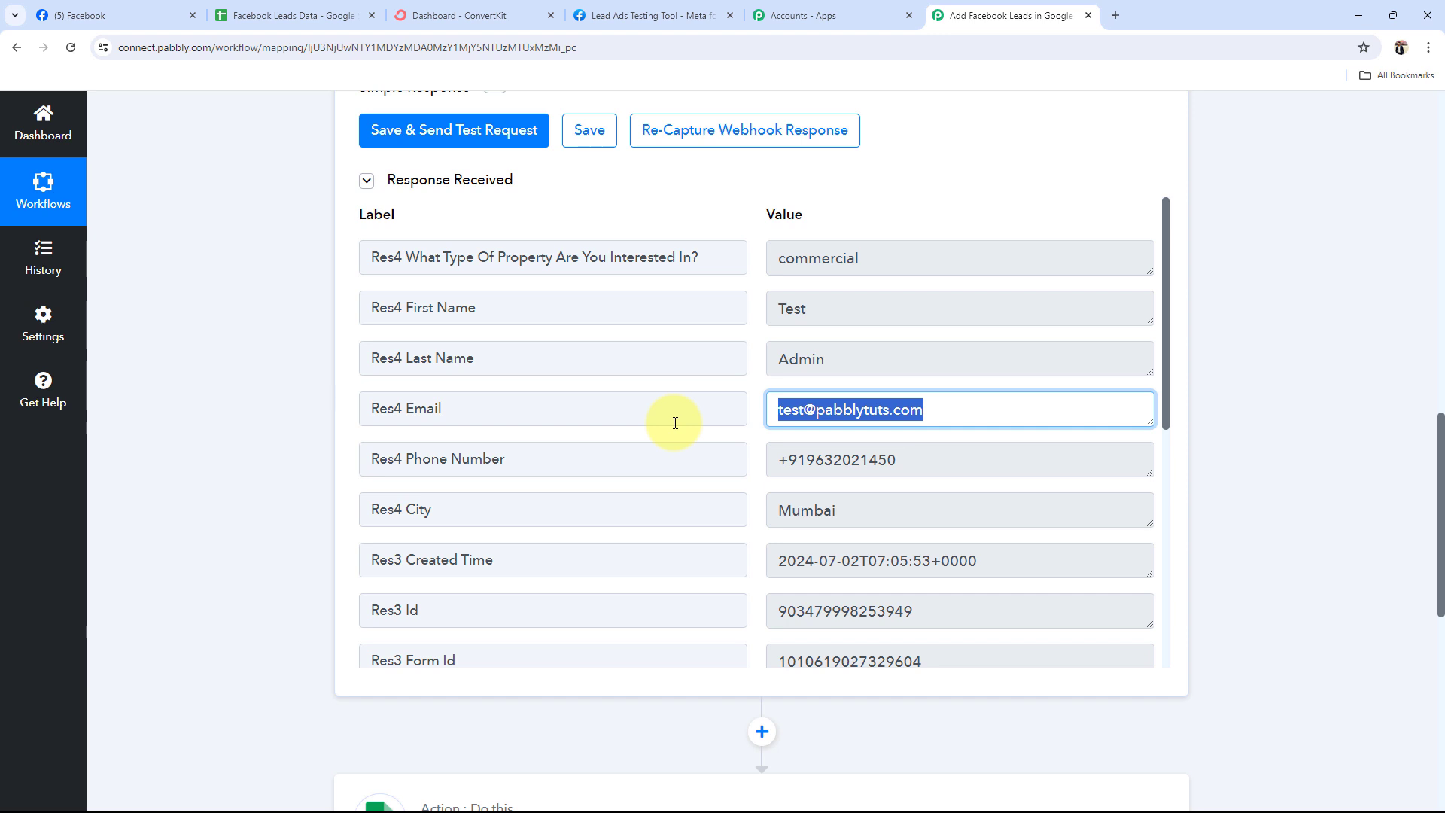
click(932, 465)
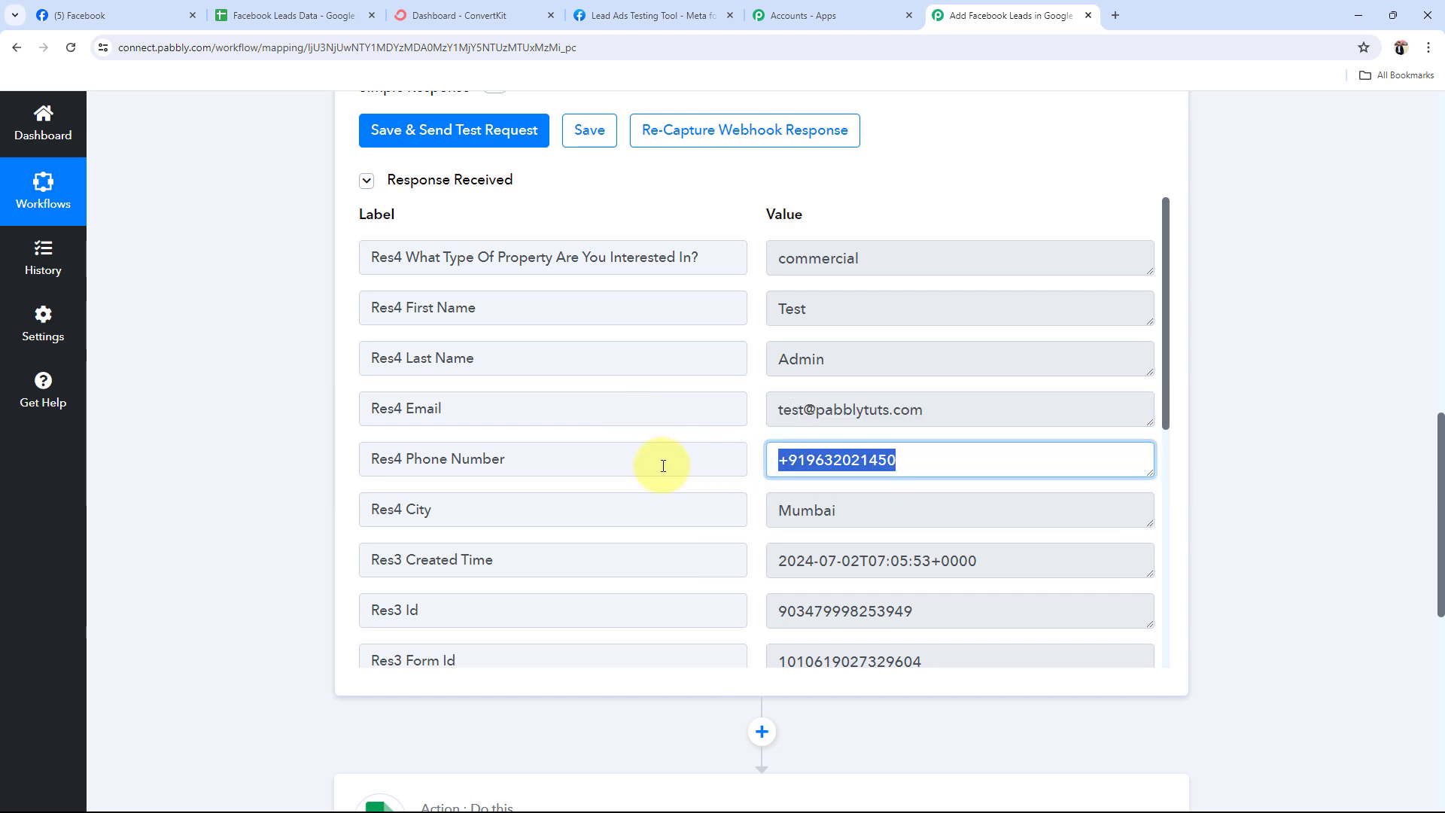
click(882, 503)
scroll(951, 529, down, 1)
triple_click(991, 486)
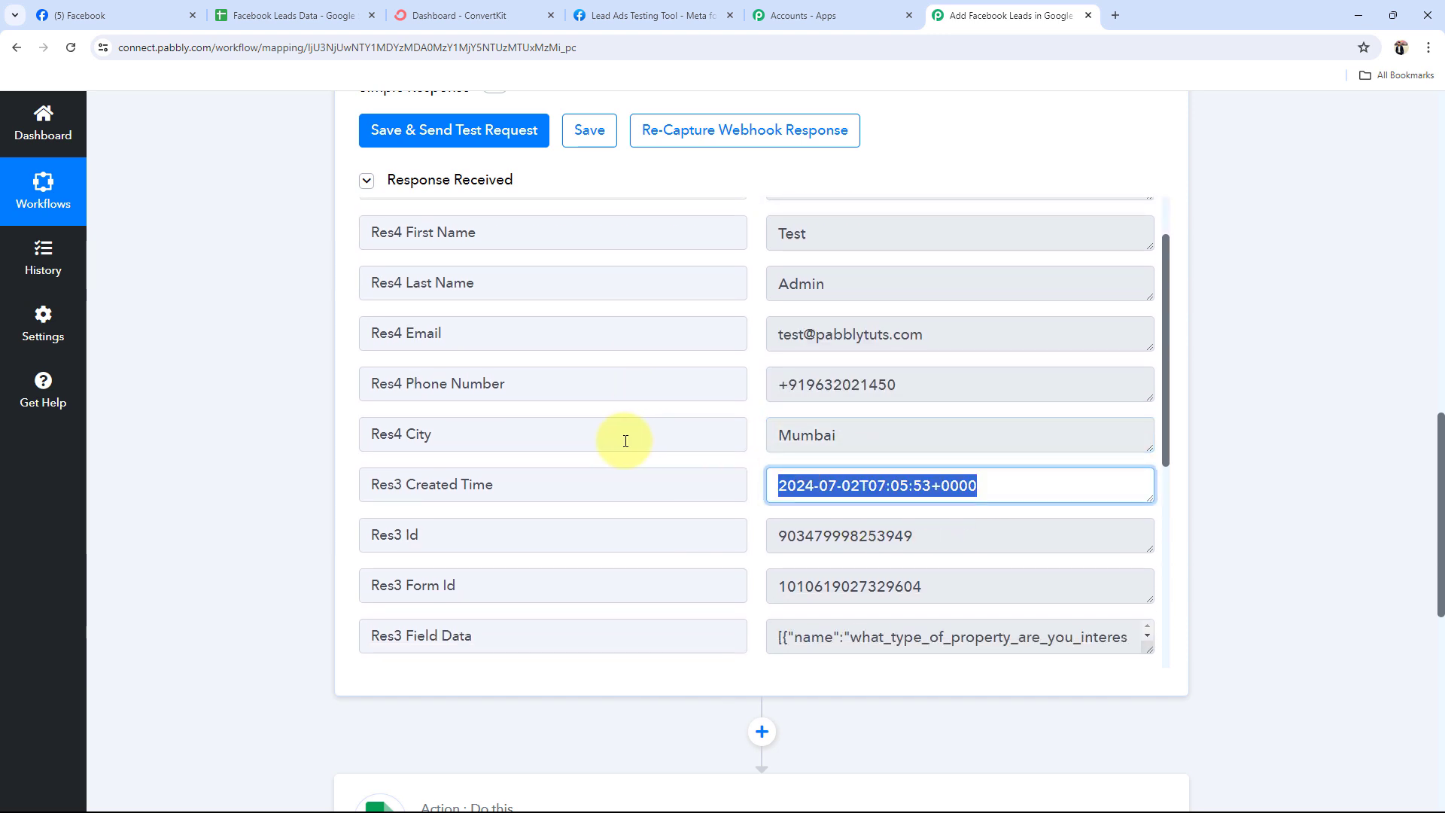
drag(905, 592, 630, 564)
click(660, 561)
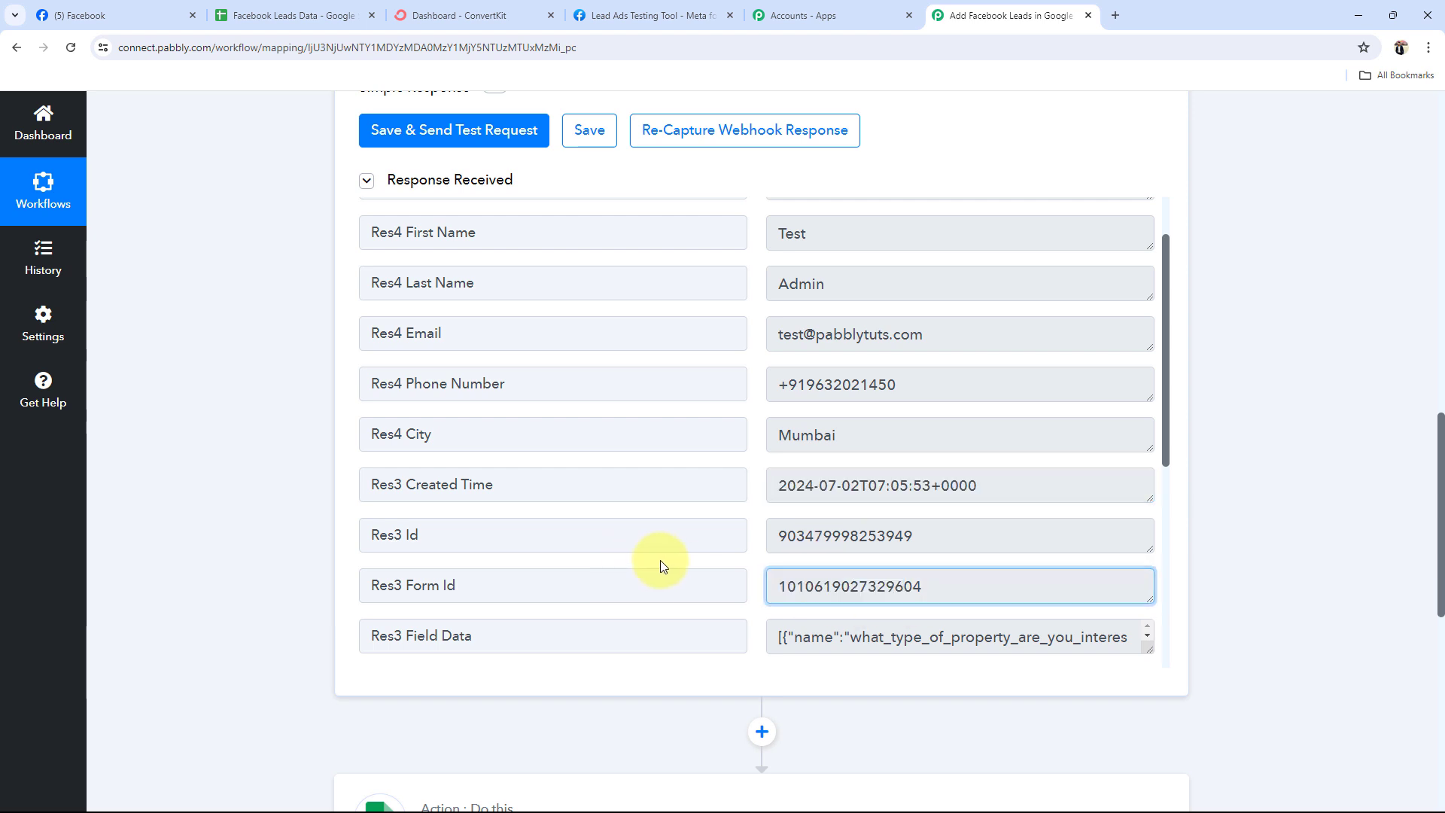
scroll(915, 509, down, 5)
scroll(916, 508, up, 6)
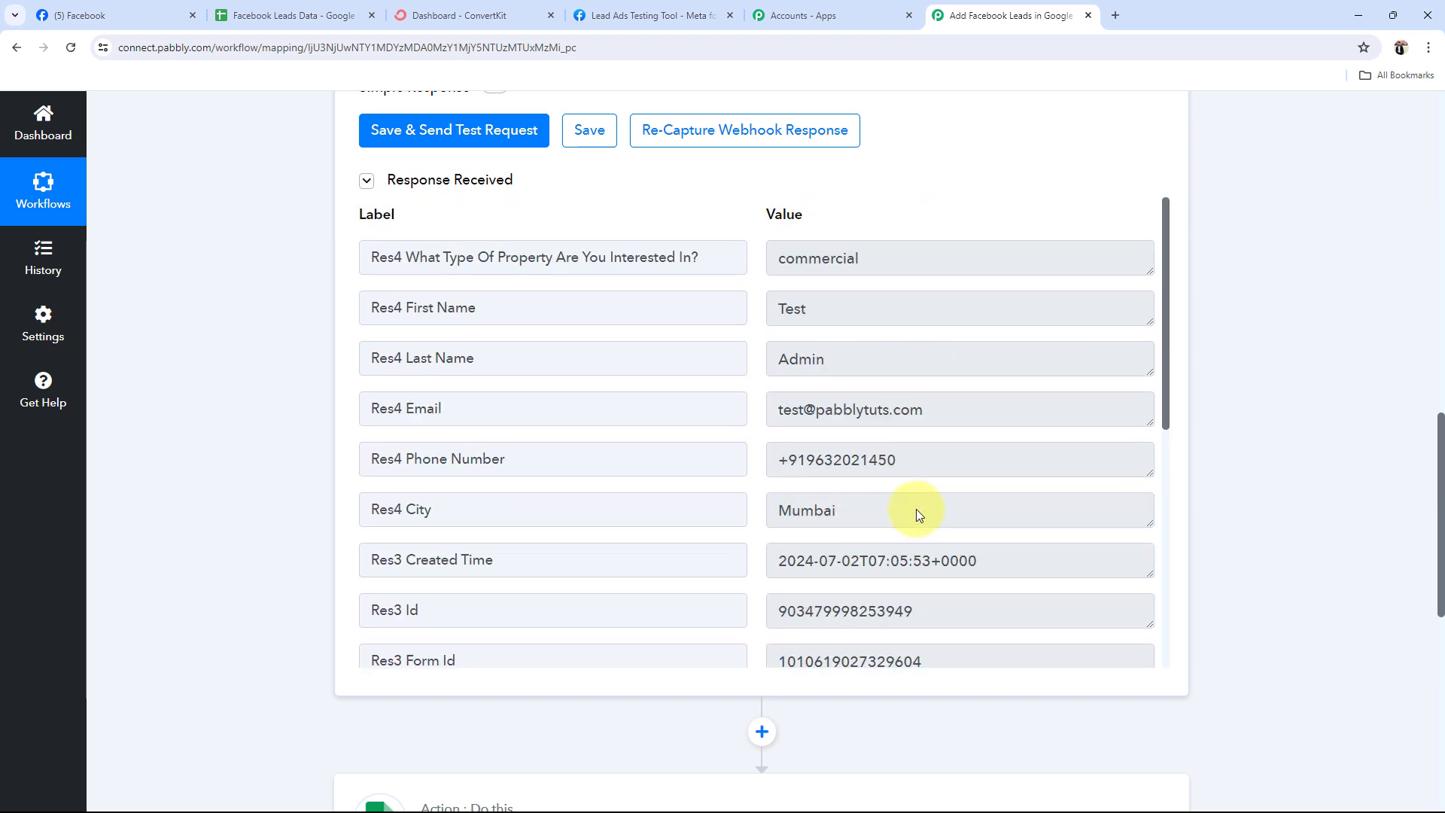
Collapse the Facebook Lead Ads trigger and expand the Google Sheets Add New Row action
scroll(176, 455, up, 12)
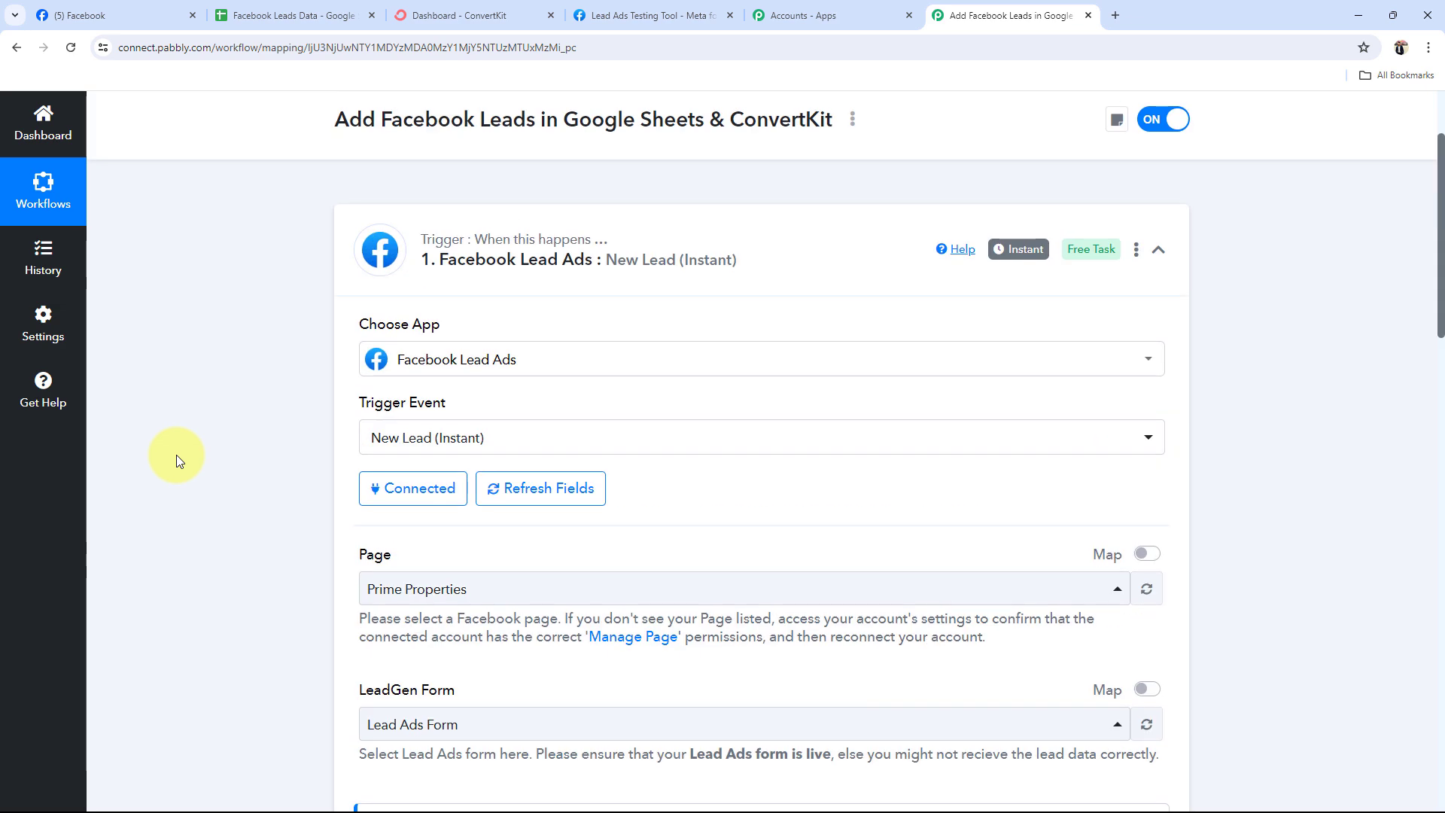
scroll(177, 457, up, 3)
click(813, 380)
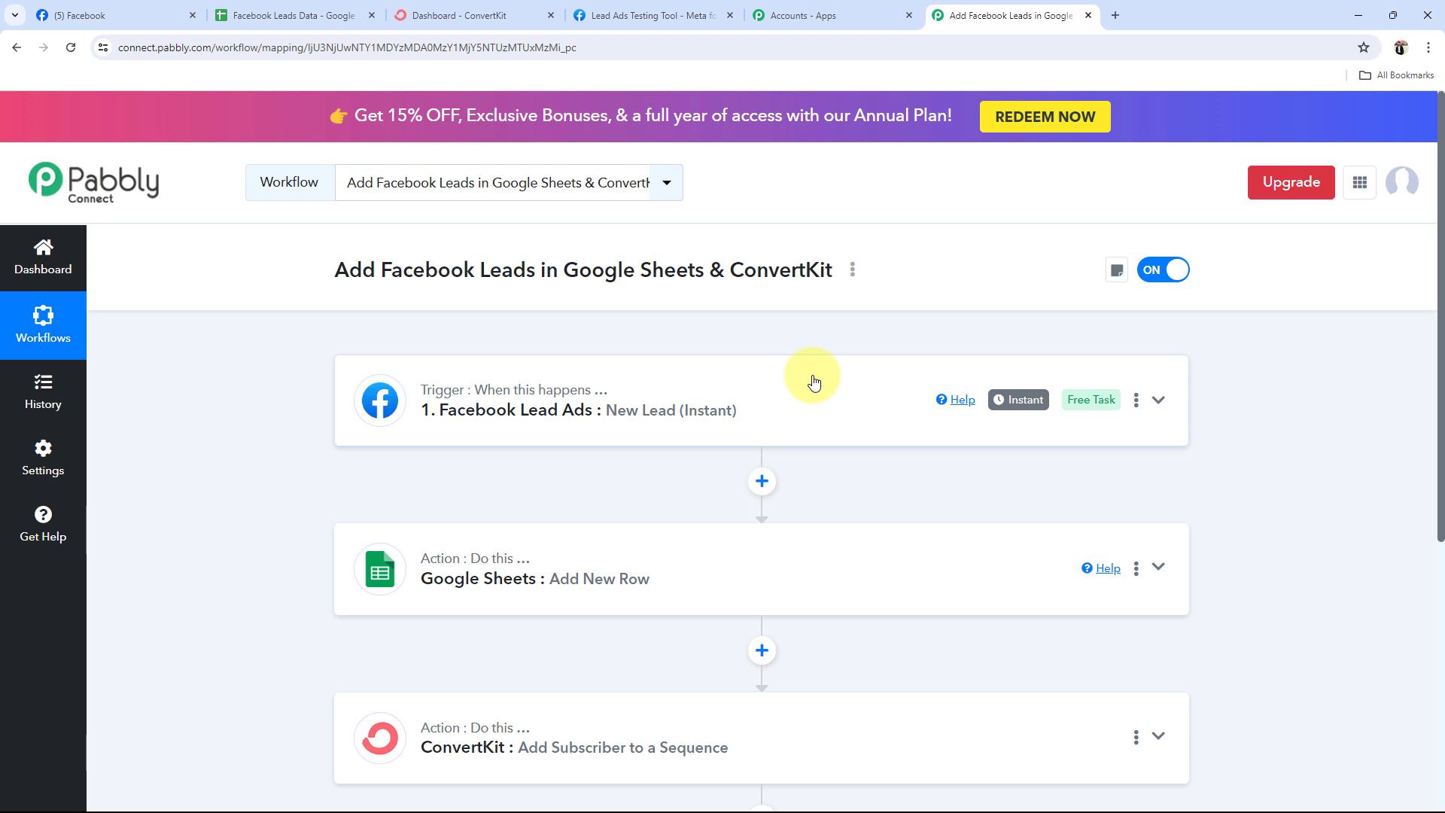
click(542, 608)
scroll(682, 376, down, 3)
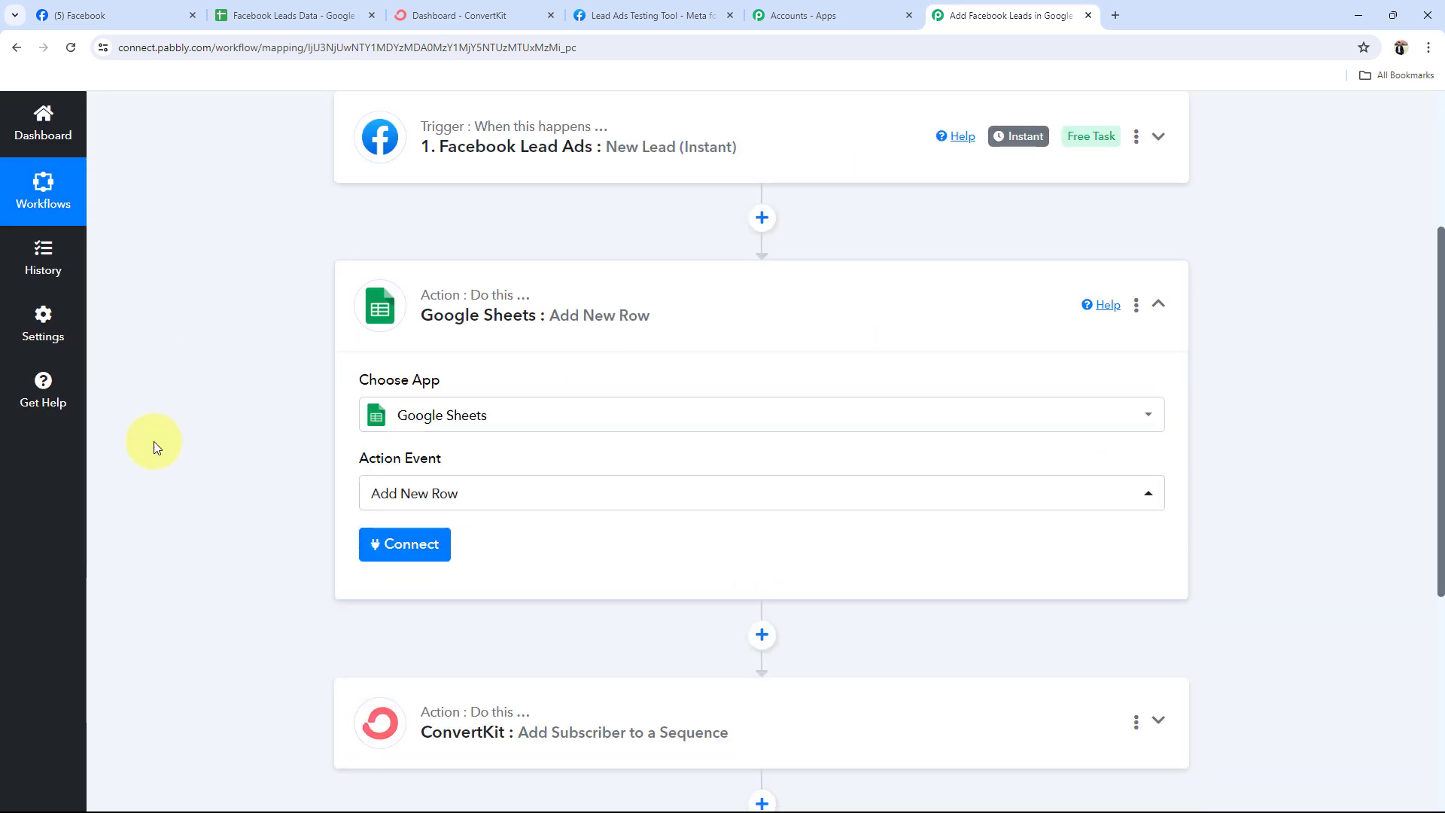
Connect the Google Sheets action using the existing connection, after viewing the new-connection option
click(439, 543)
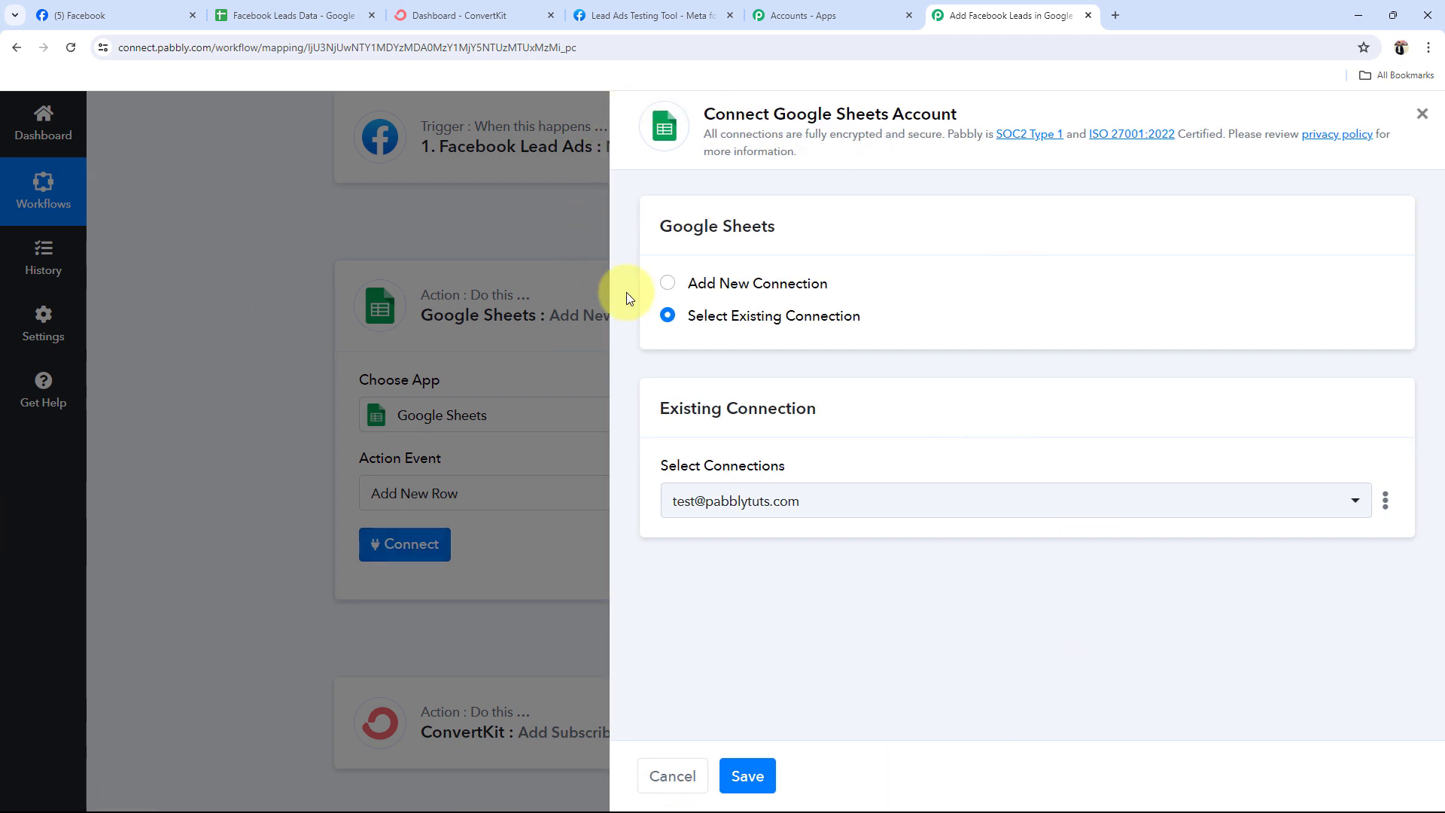
click(667, 283)
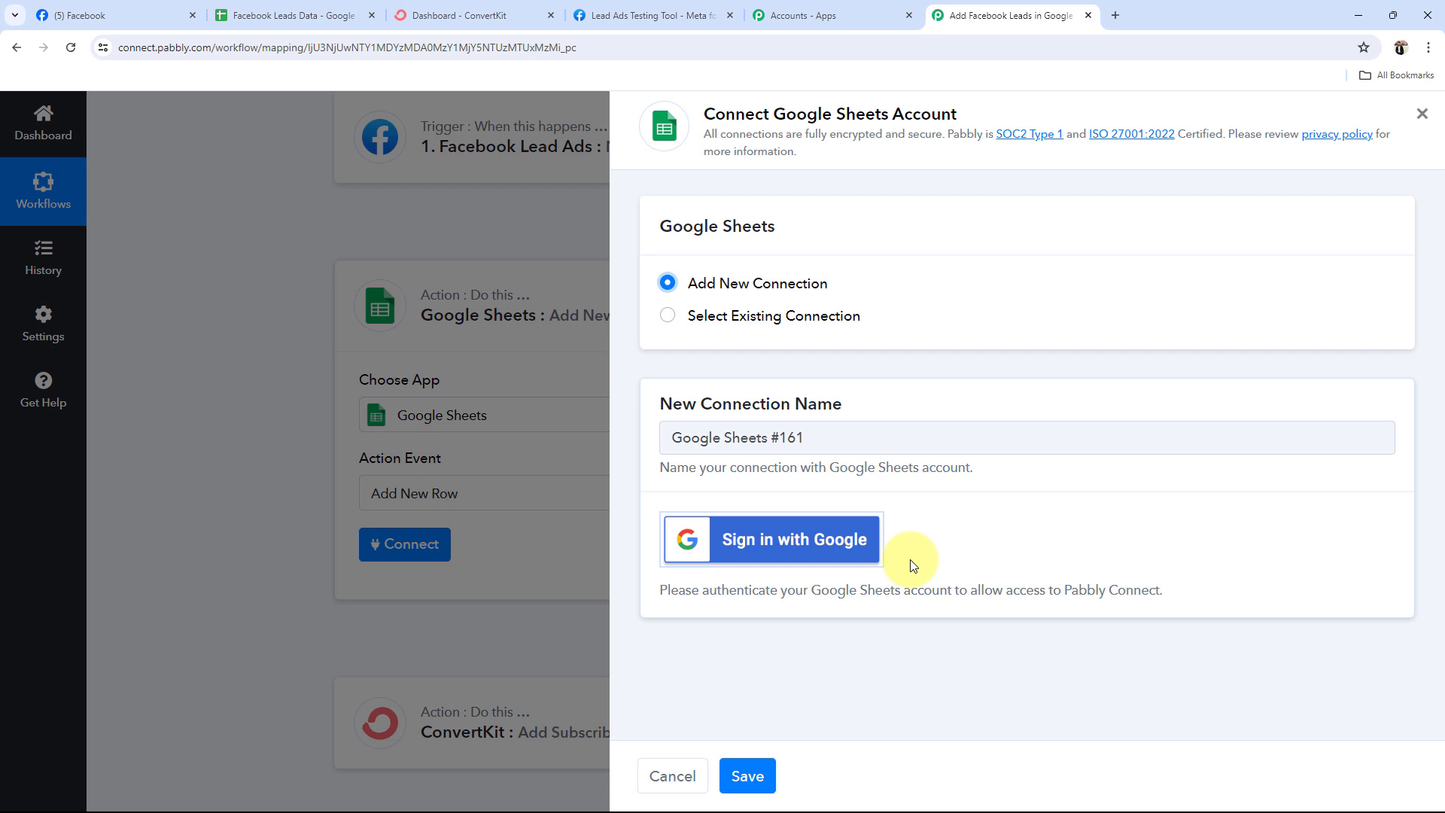
click(668, 315)
click(747, 775)
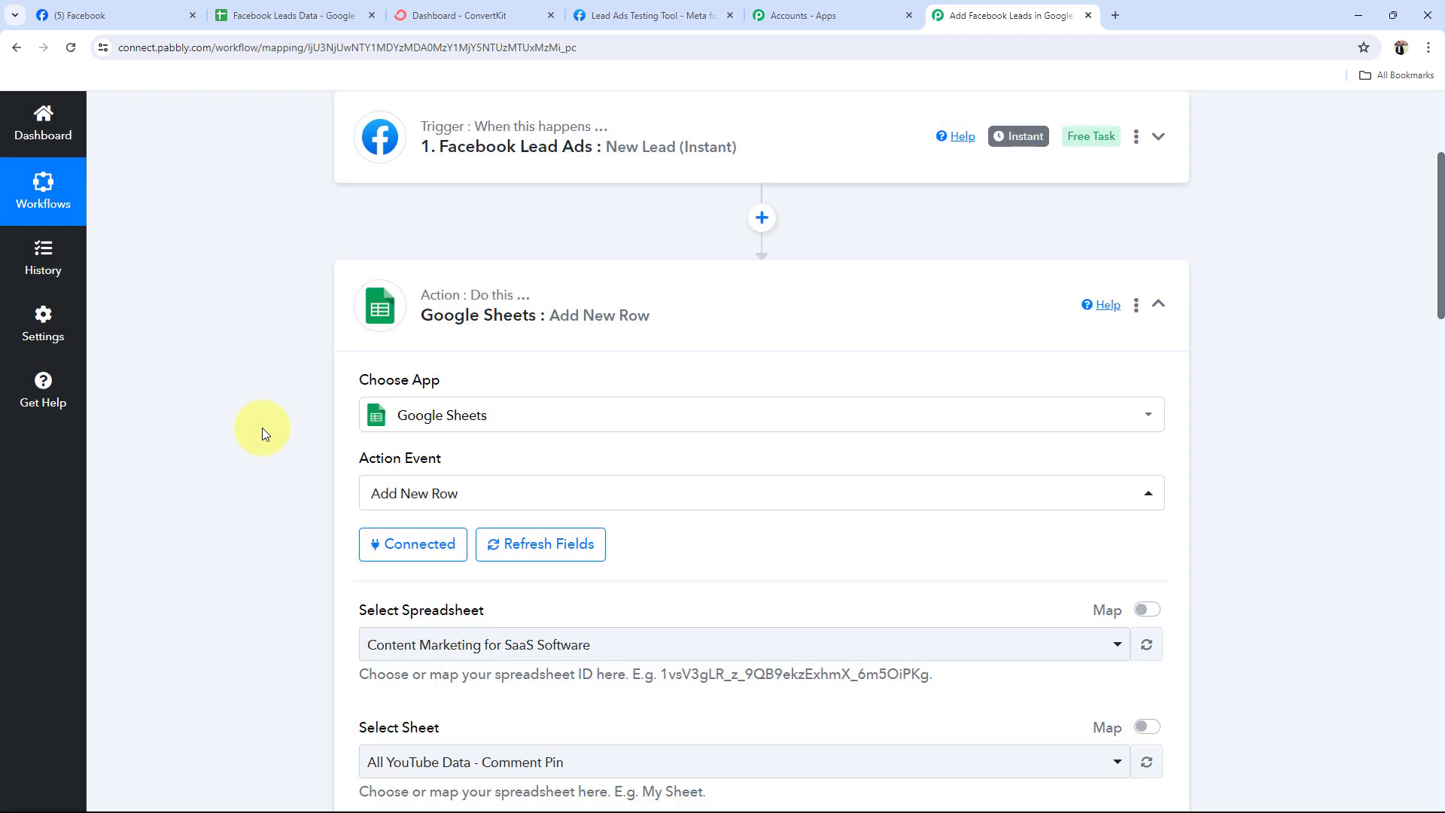
Set the Google Sheets action's spreadsheet to Facebook Leads Data and its sheet to Sheet1
scroll(224, 414, down, 4)
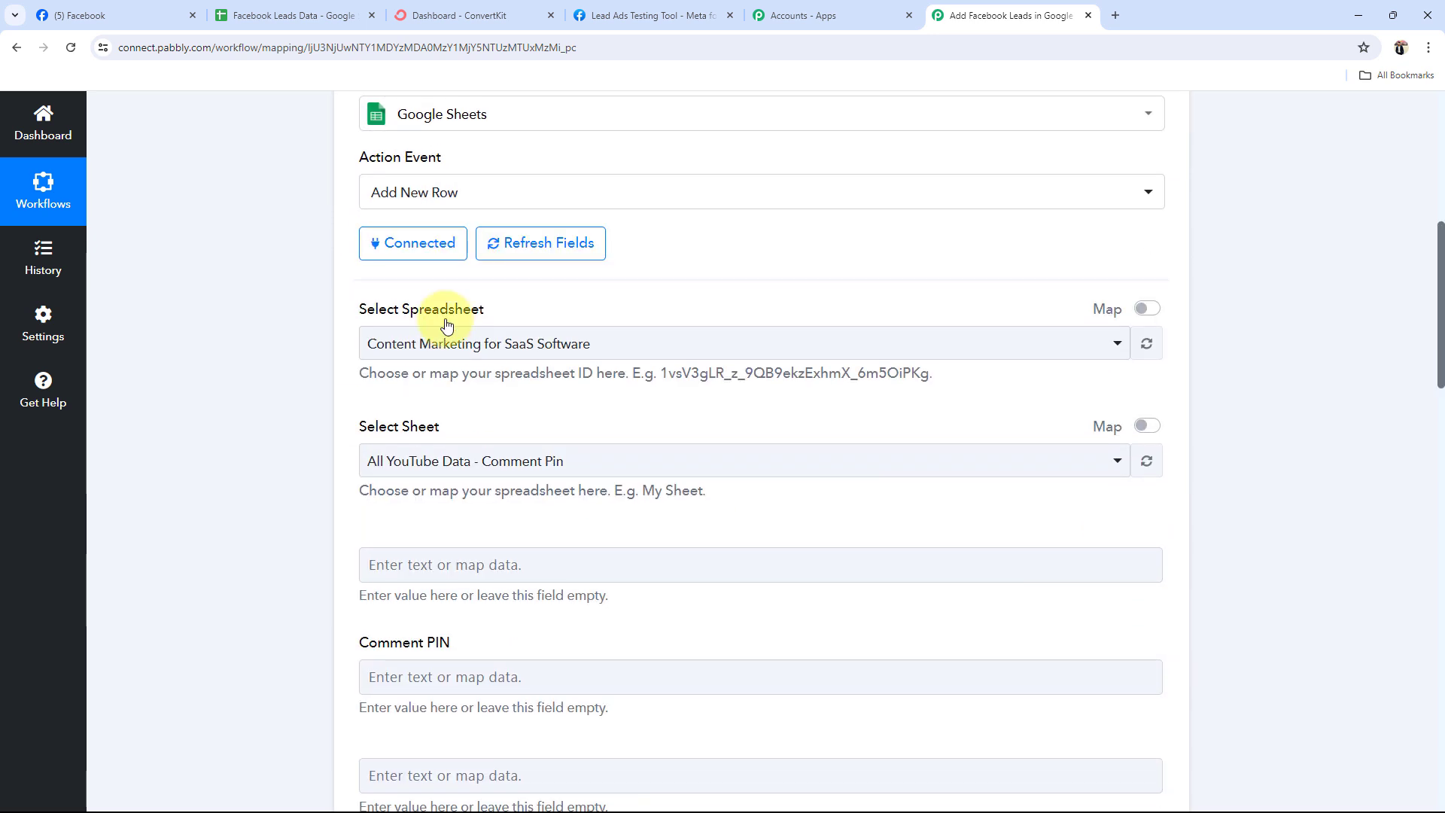
drag(348, 310, 485, 310)
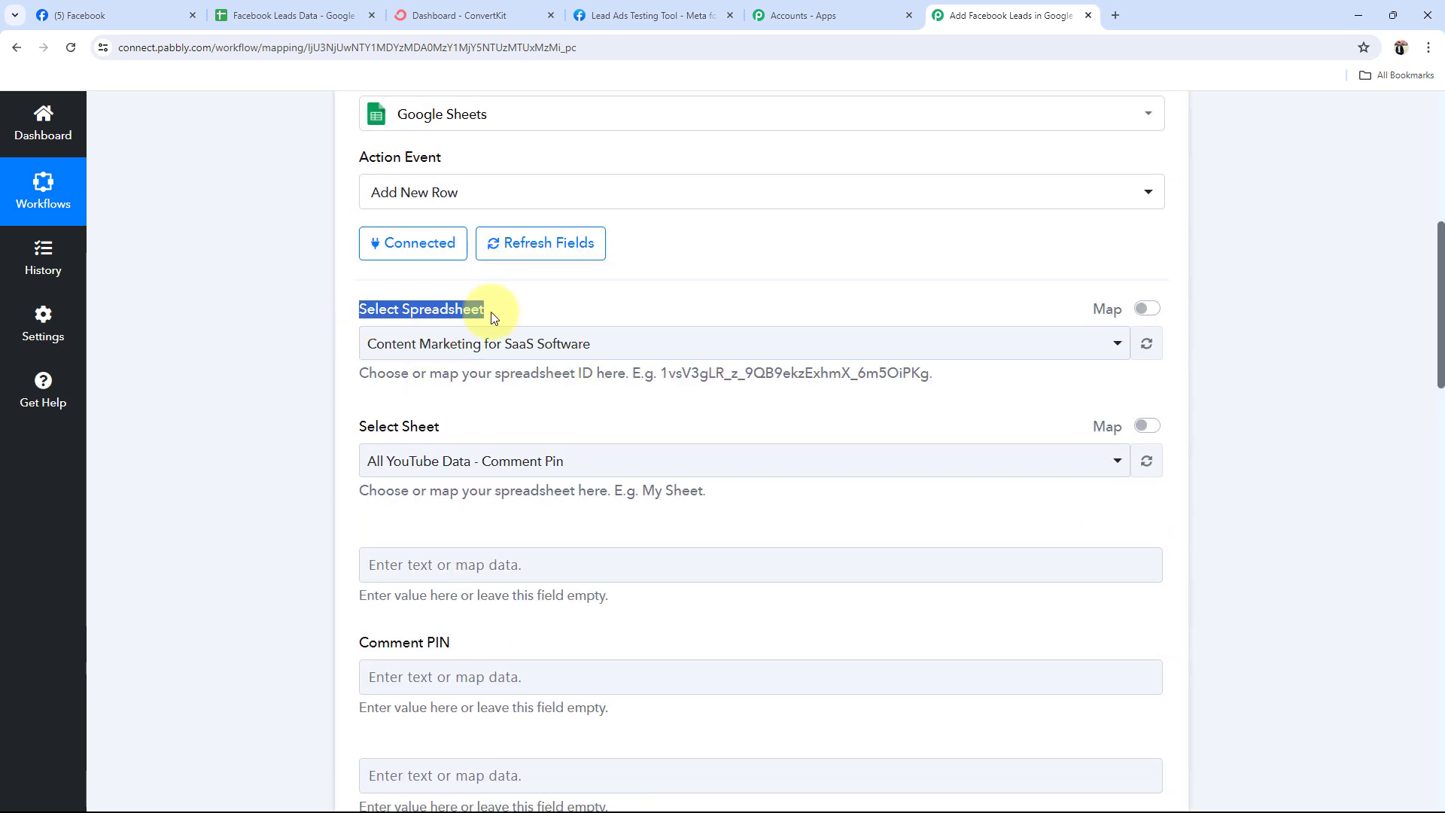
click(262, 404)
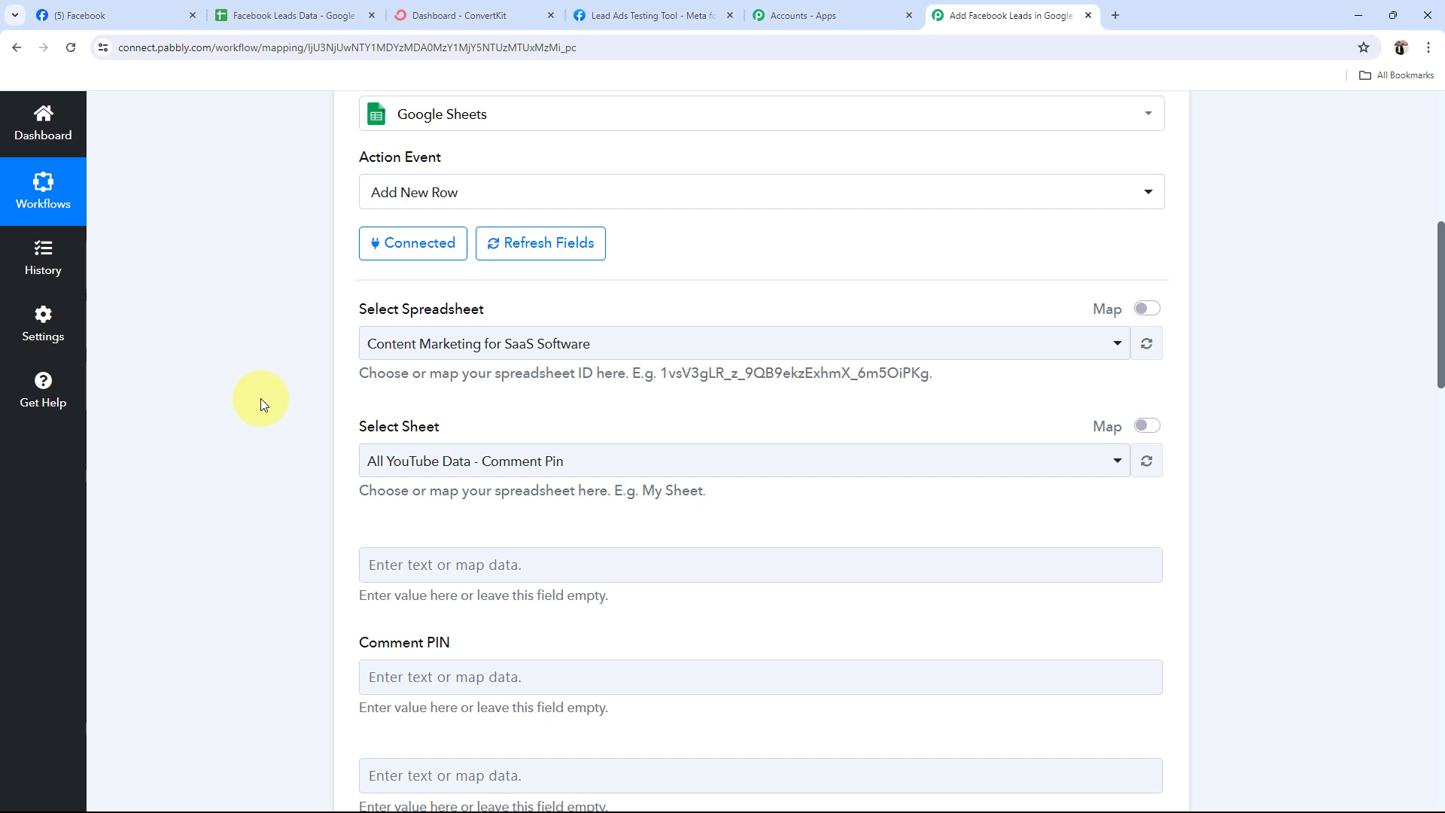
click(442, 354)
click(397, 465)
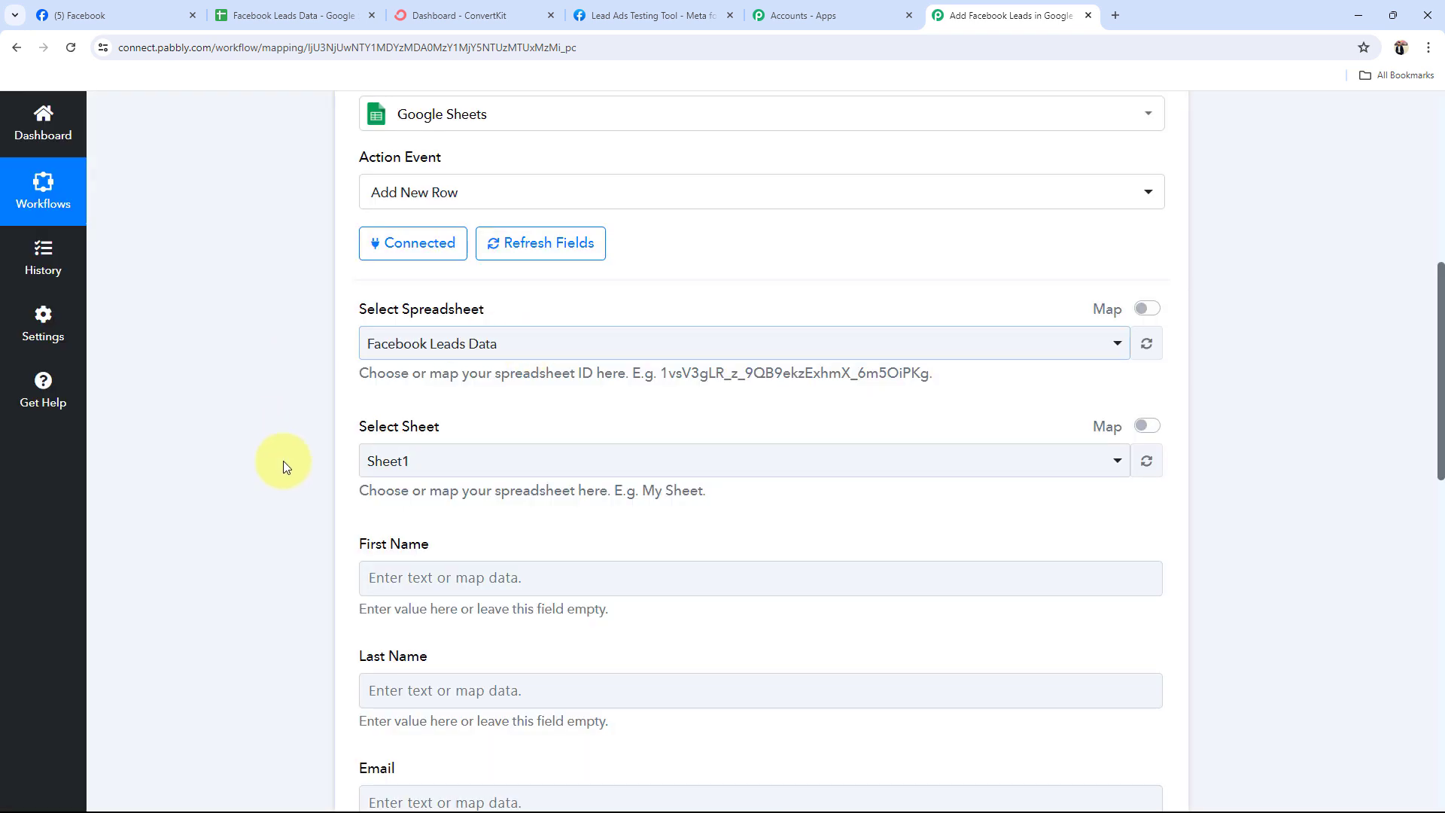
click(434, 467)
click(413, 548)
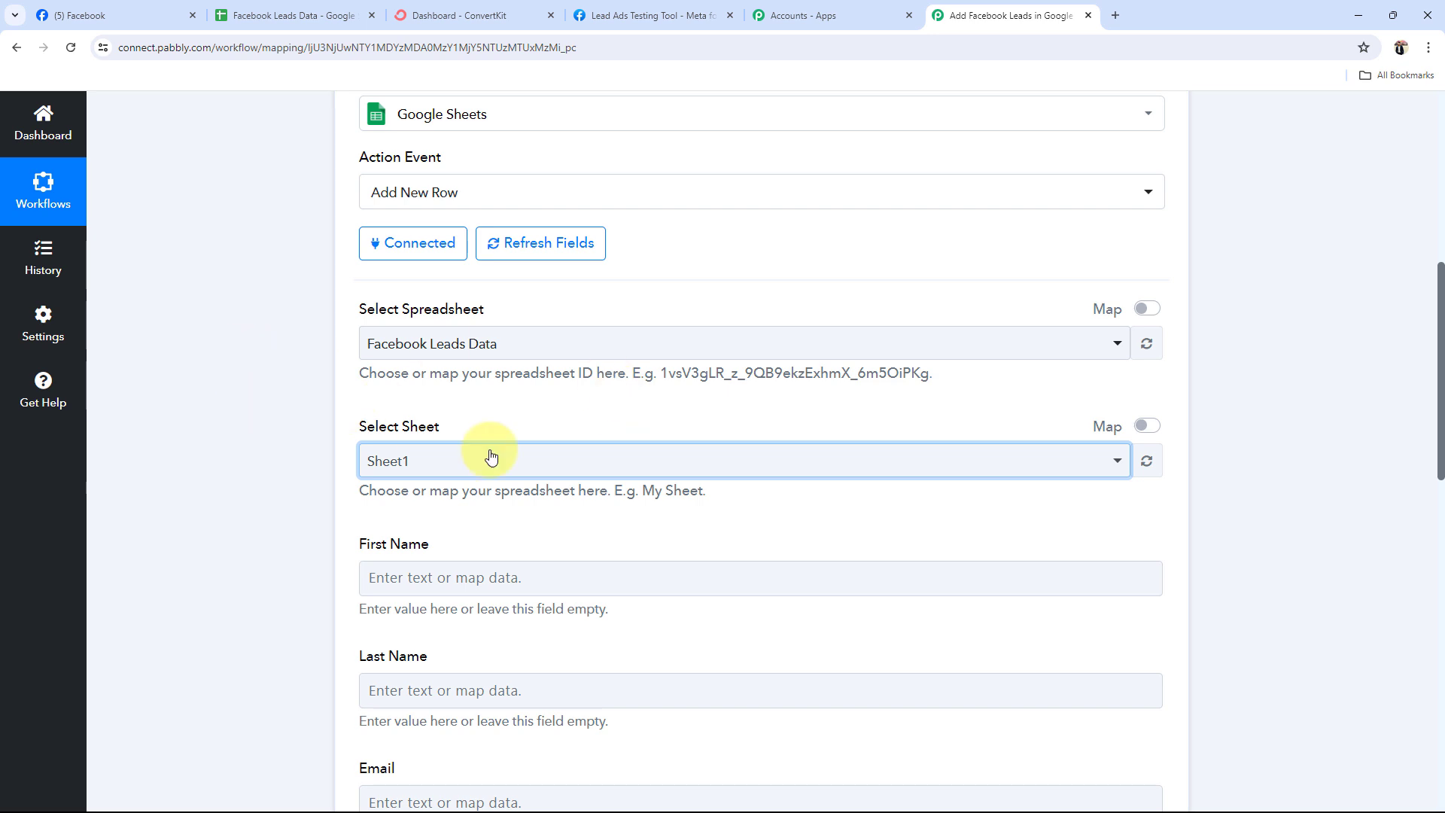
Compare the column headers of the Facebook Leads Data spreadsheet with the mapping fields of the Google Sheets action
click(316, 15)
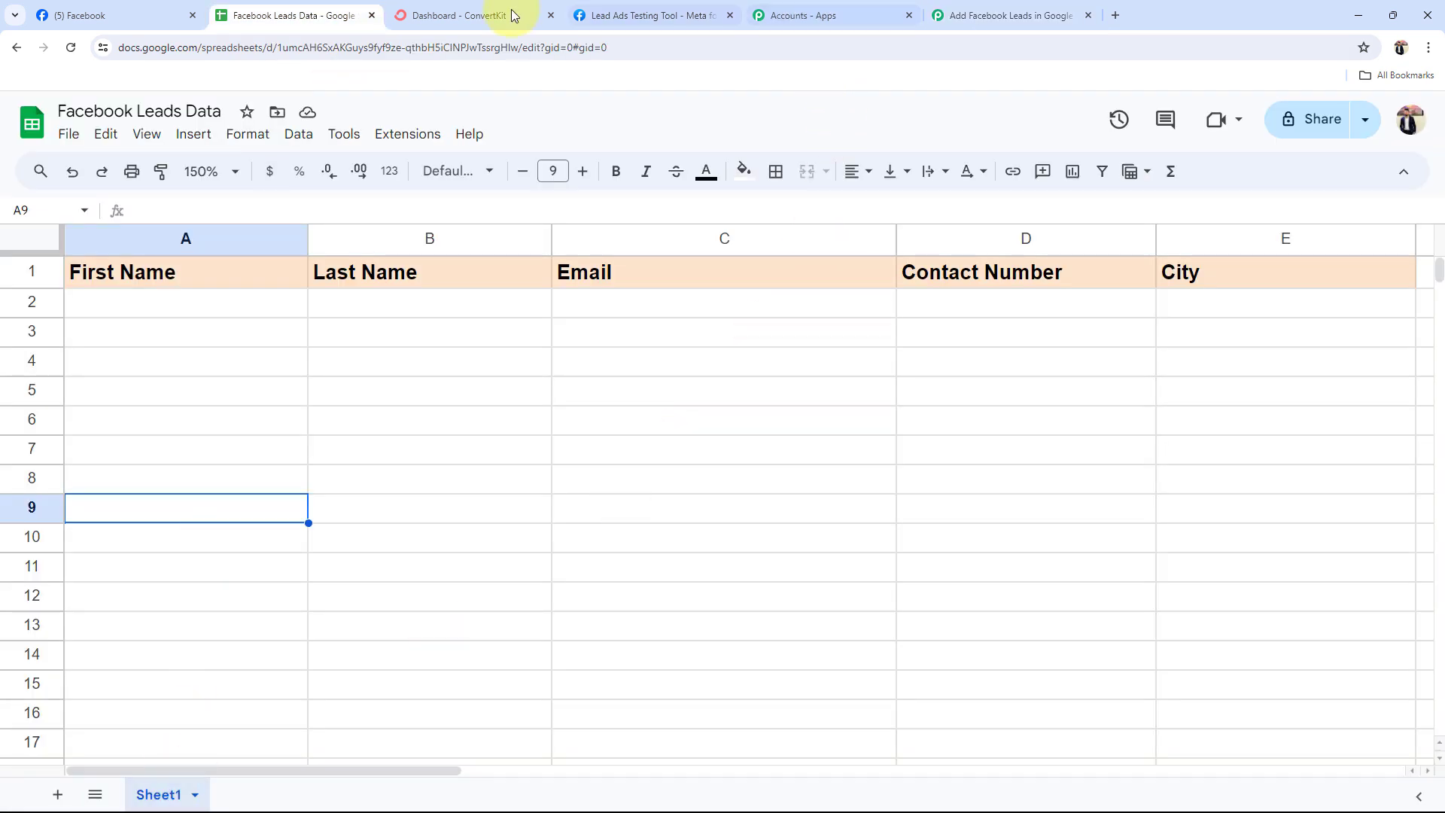
click(971, 15)
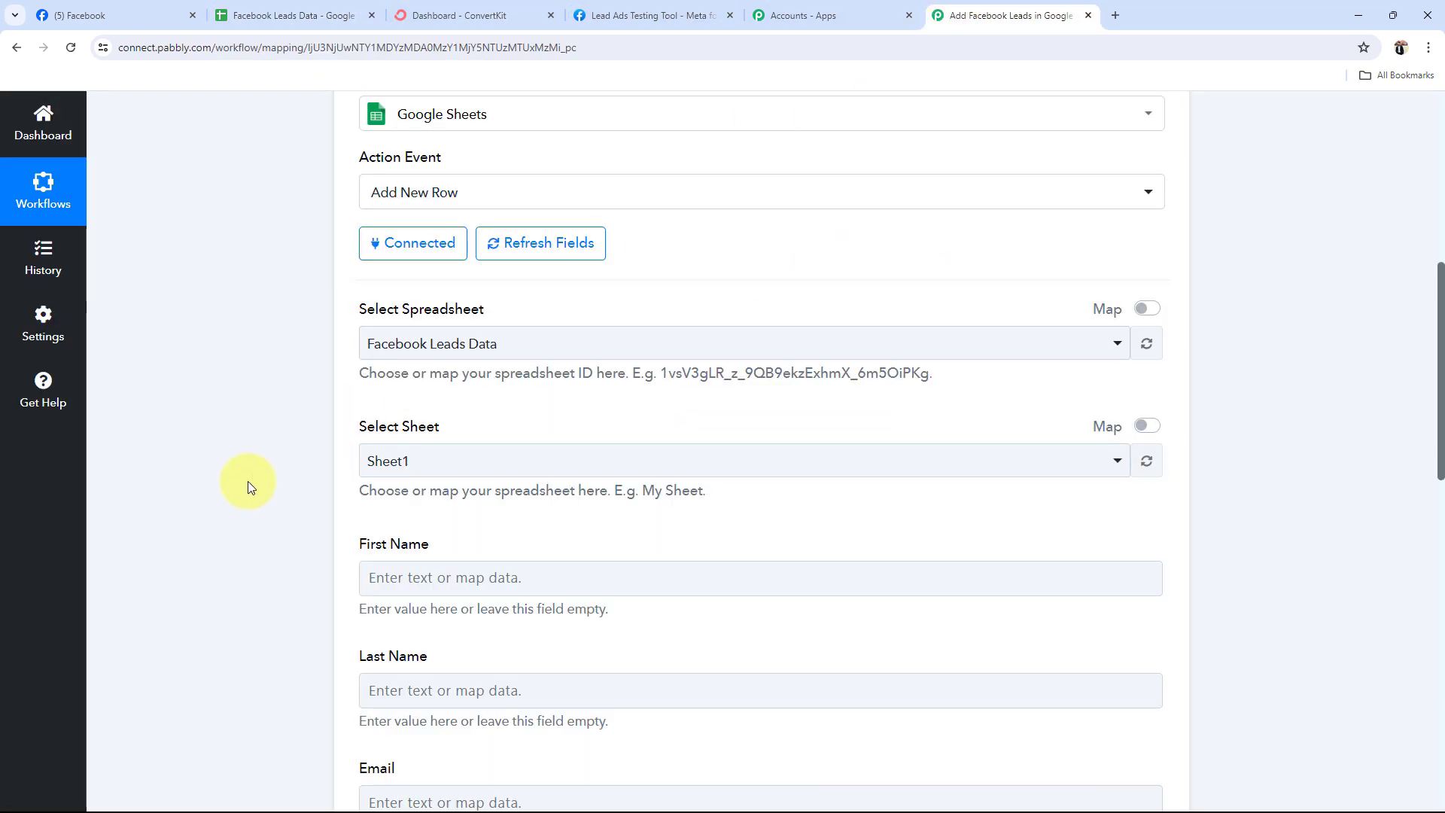
scroll(251, 487, down, 4)
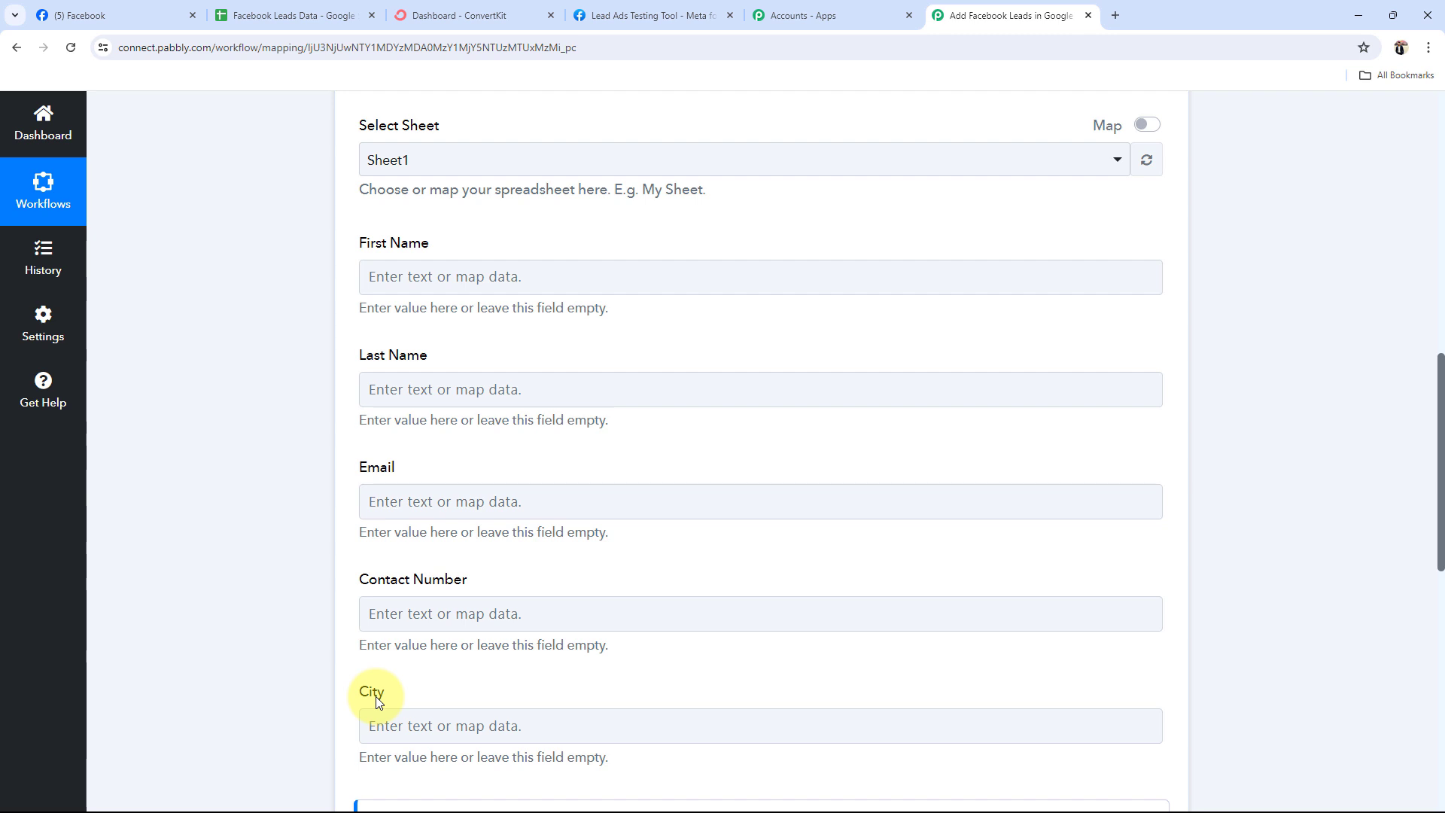
scroll(376, 697, up, 10)
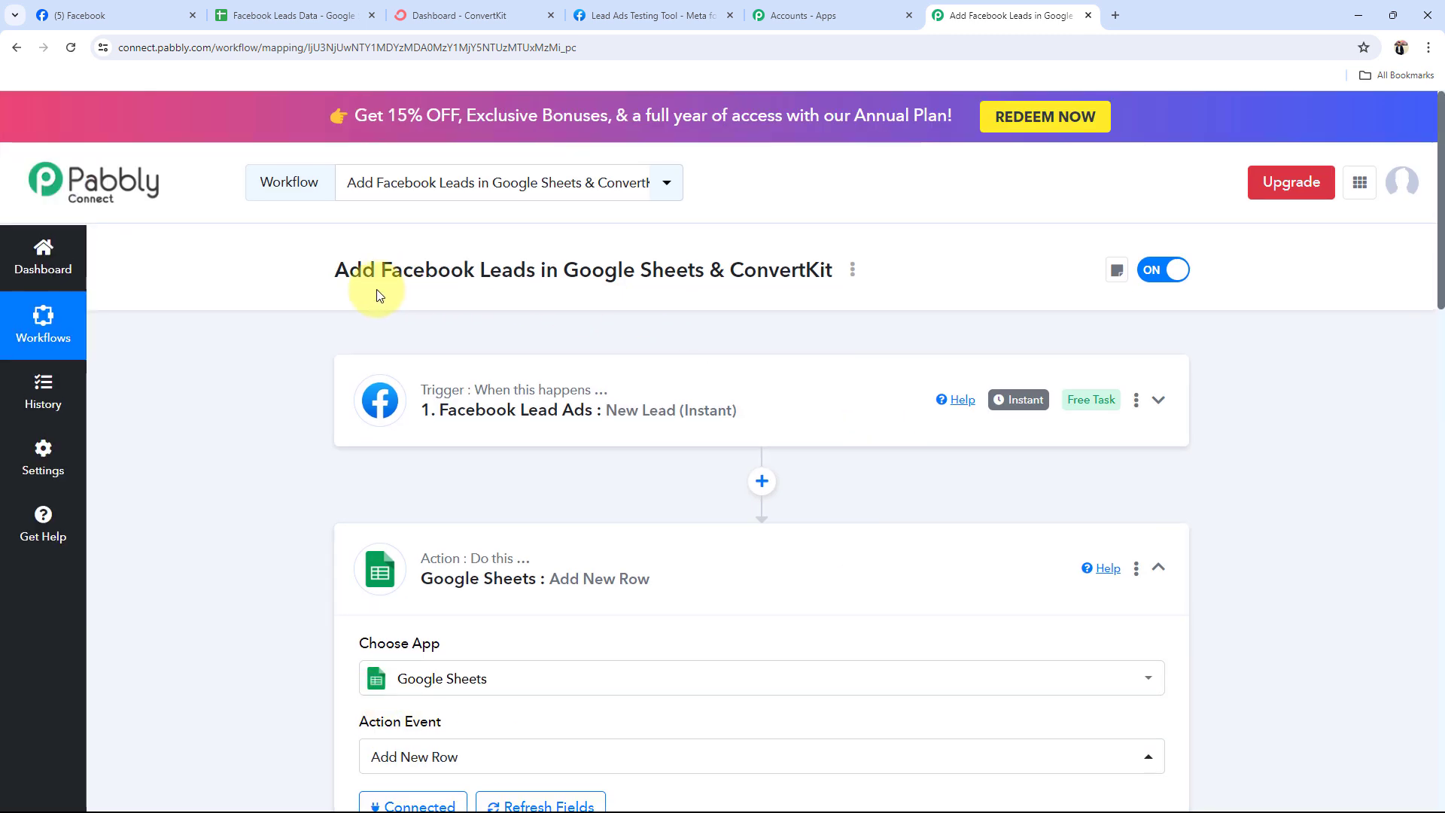
scroll(396, 590, down, 10)
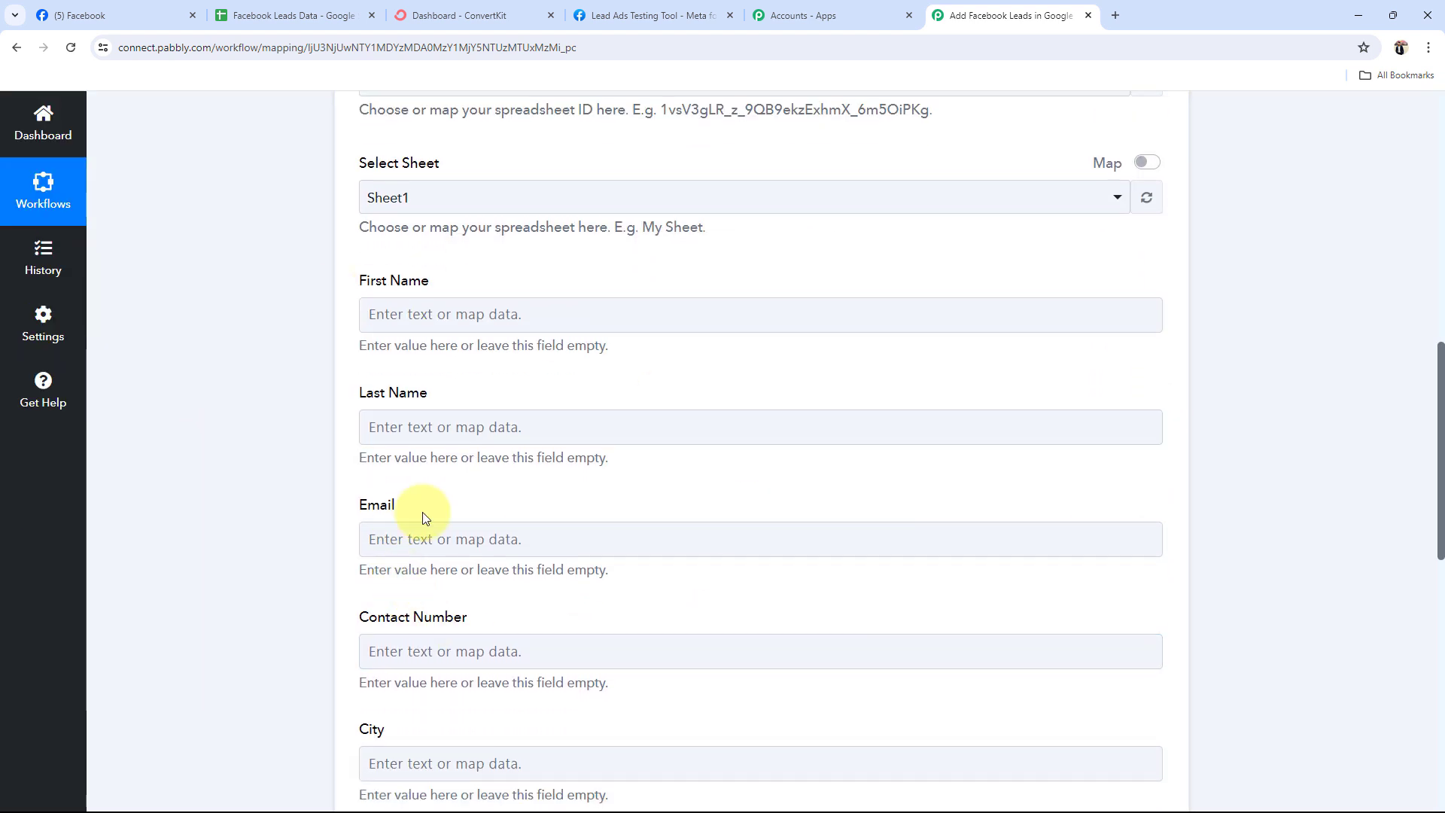
scroll(419, 517, down, 2)
scroll(422, 517, up, 1)
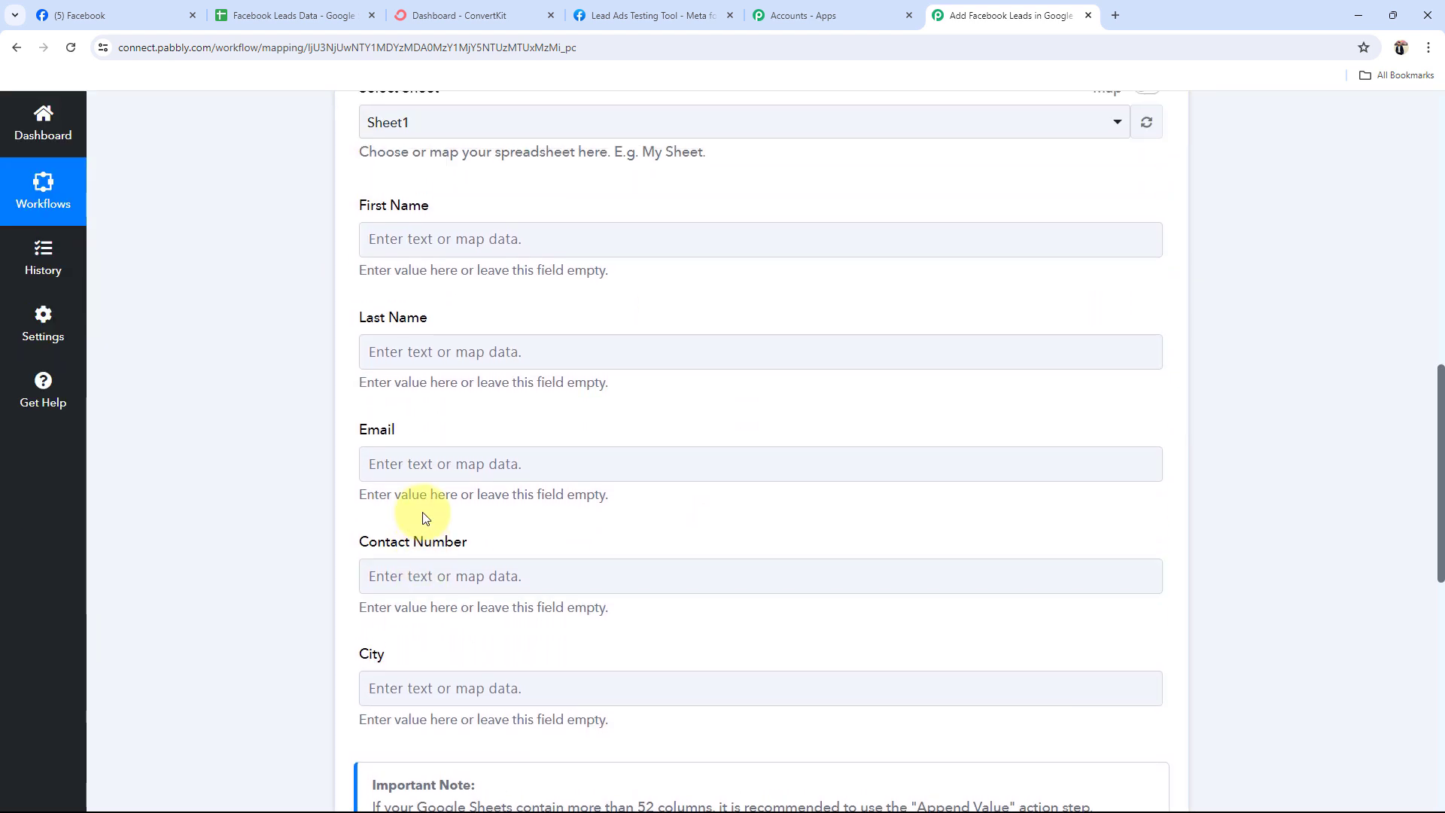
scroll(422, 516, up, 2)
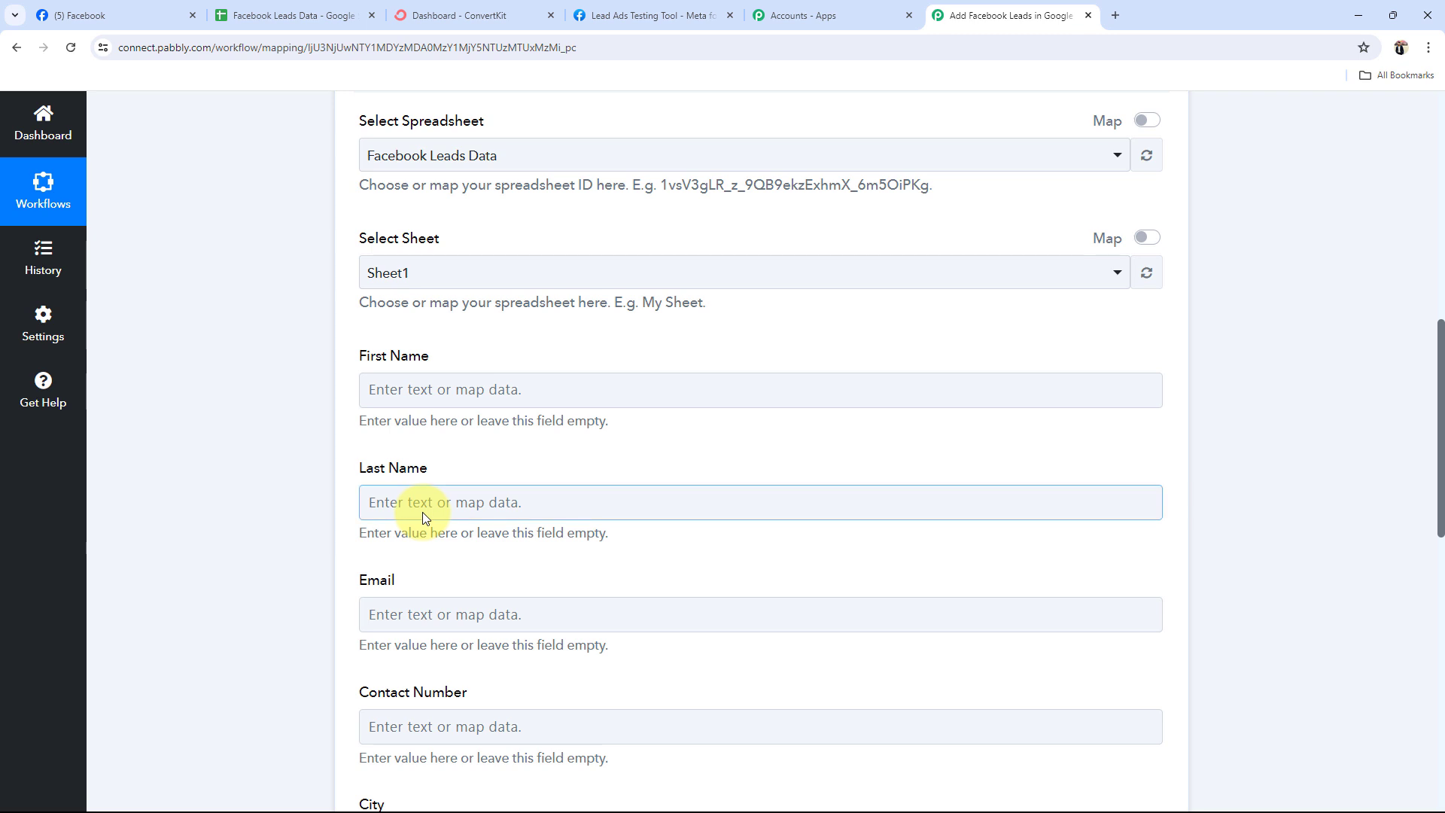
Map the Google Sheets action's First Name field to the Facebook lead's Res4 First Name value
scroll(423, 516, down, 2)
click(432, 237)
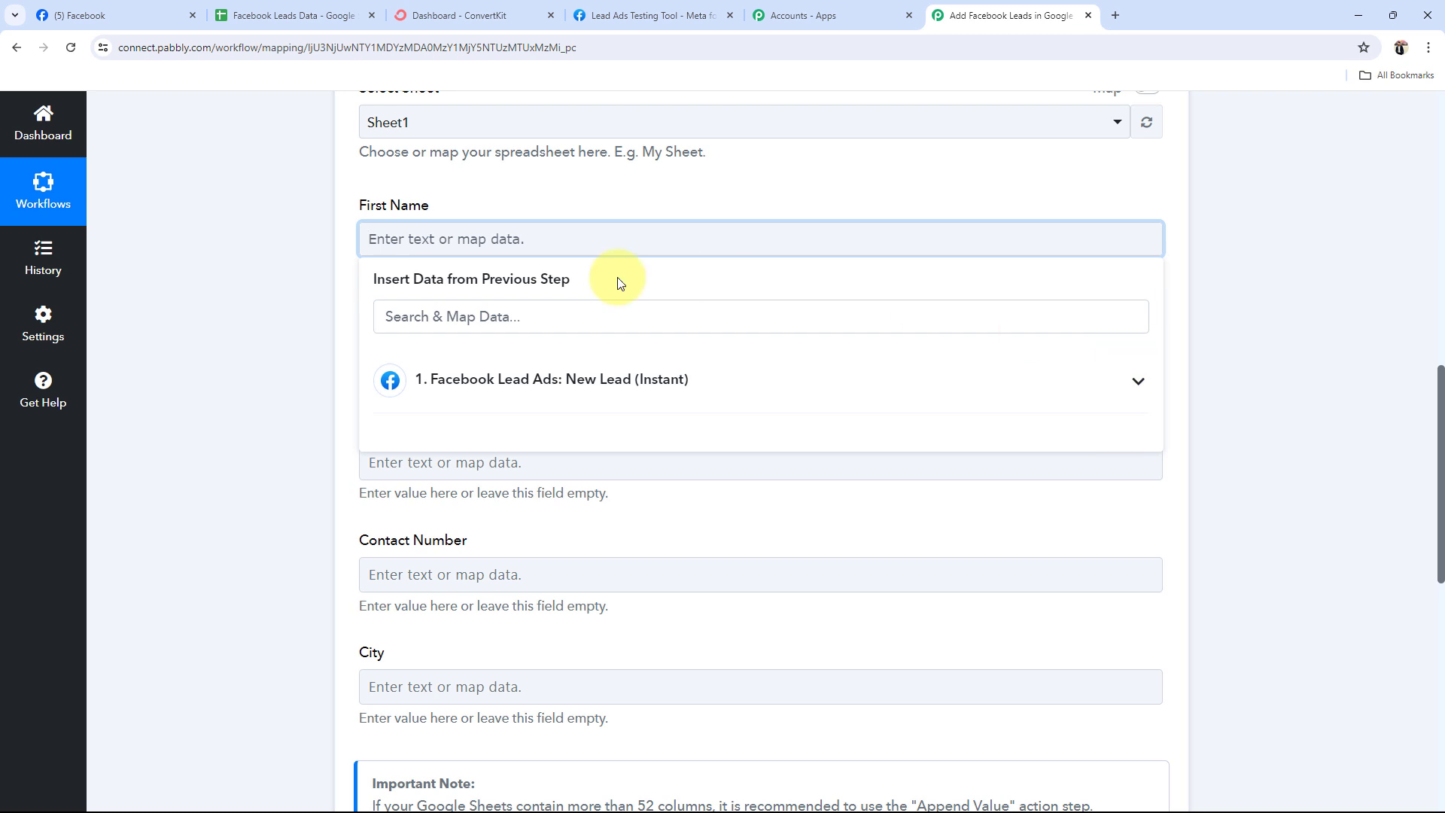
click(1137, 386)
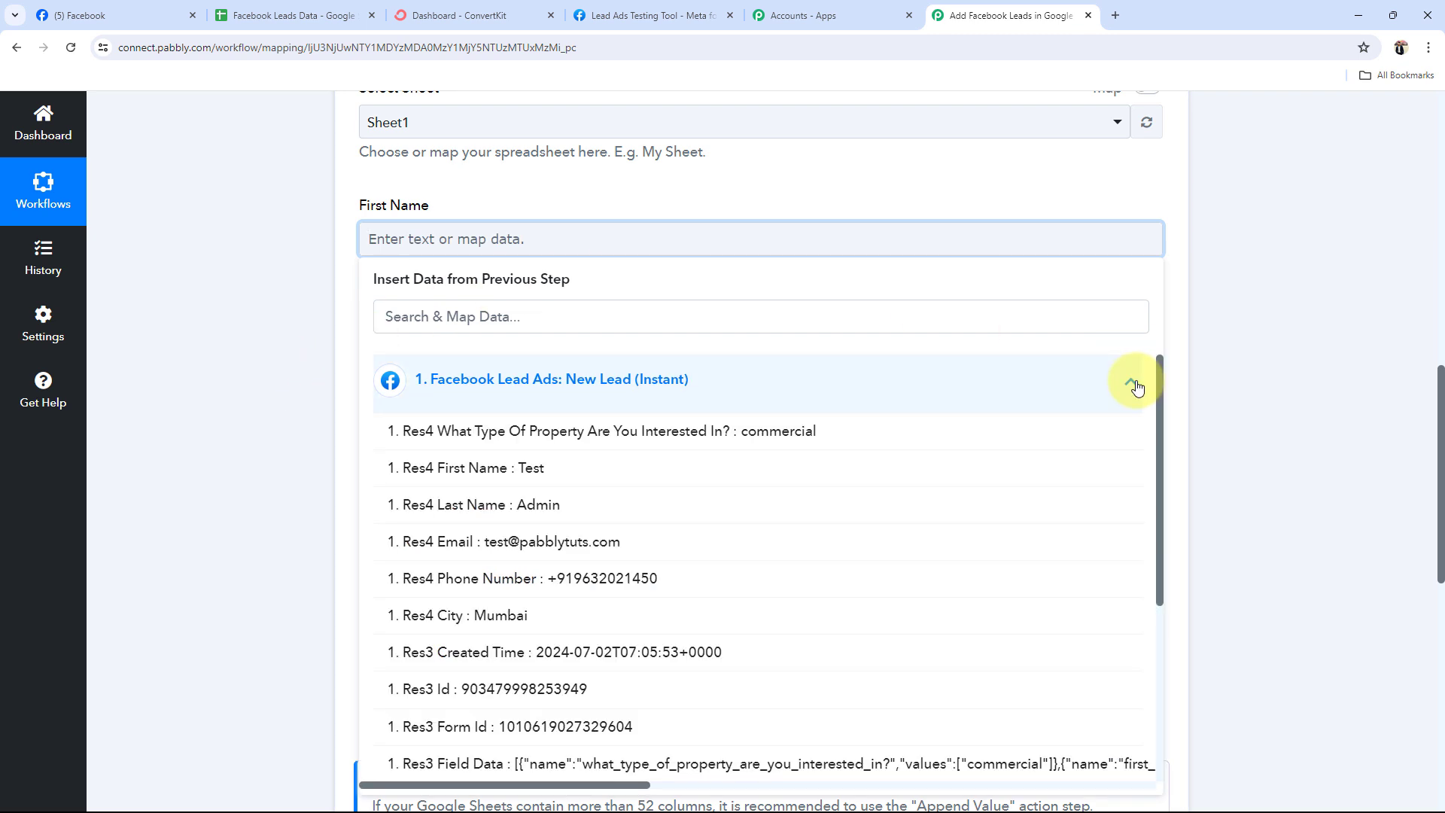
click(462, 471)
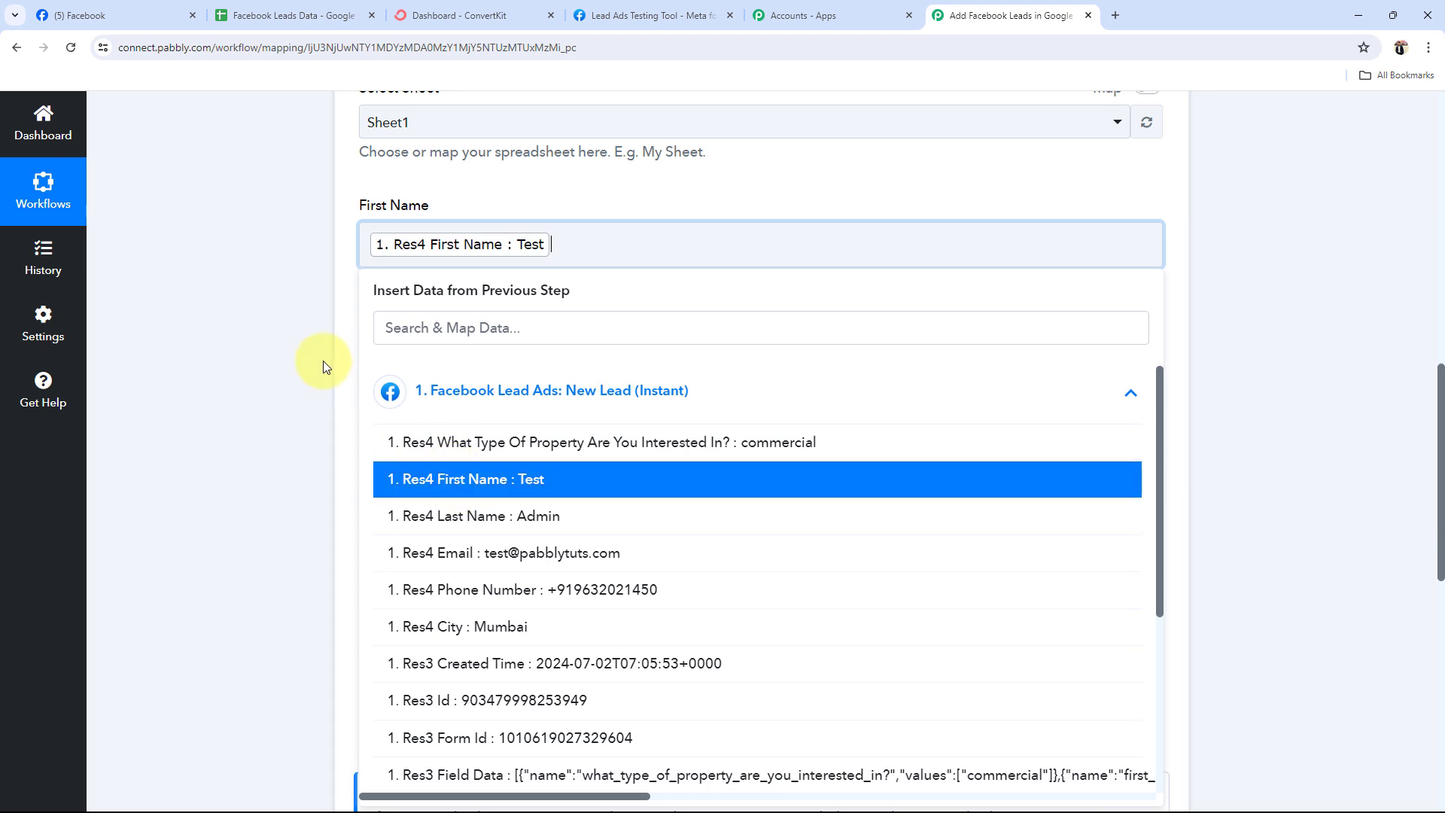
click(323, 360)
scroll(322, 319, down, 1)
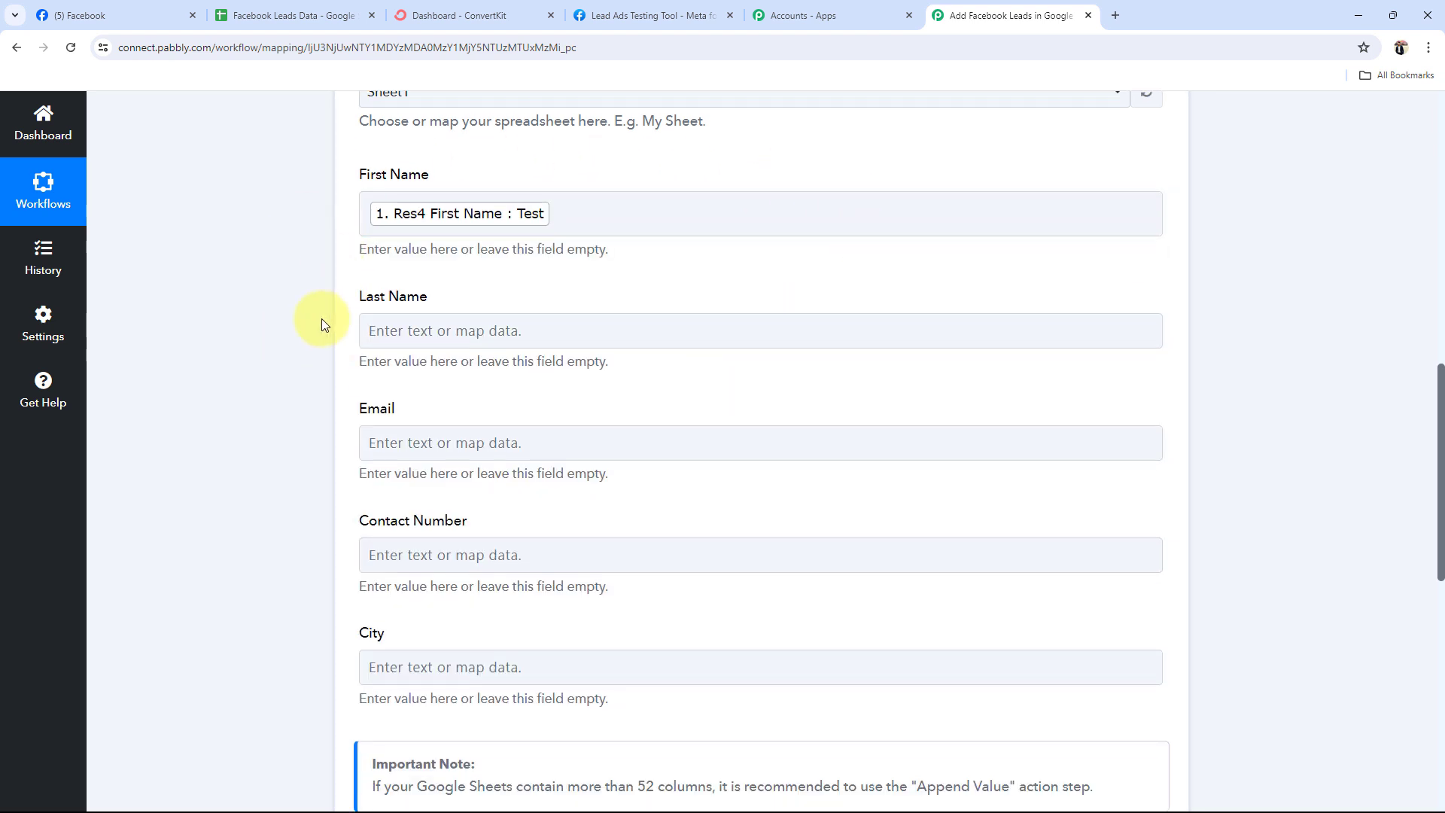
Map the Last Name field to the Facebook lead's Res4 Last Name value
scroll(322, 319, down, 3)
click(395, 213)
click(485, 352)
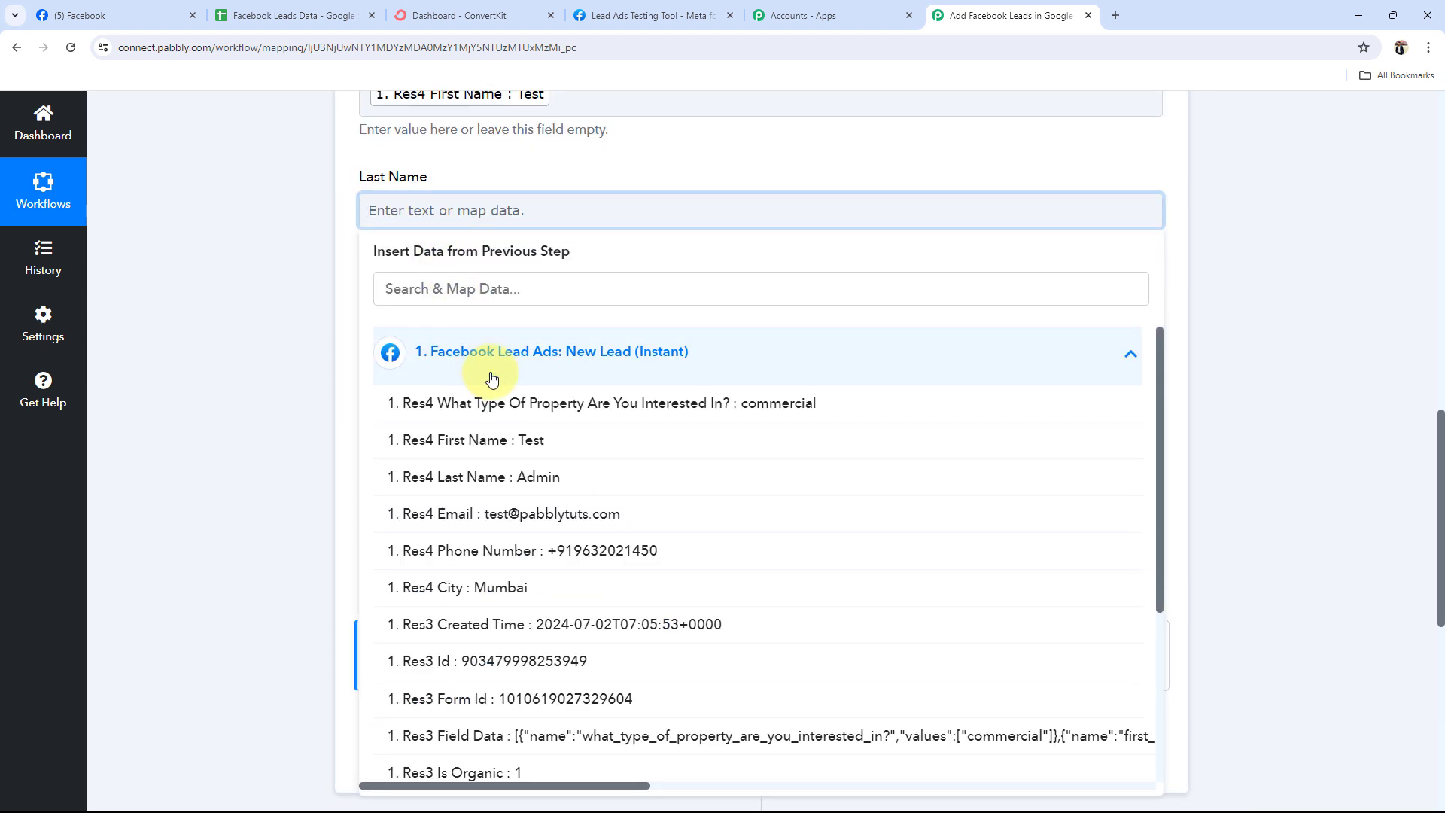
click(506, 476)
click(308, 217)
scroll(408, 441, up, 1)
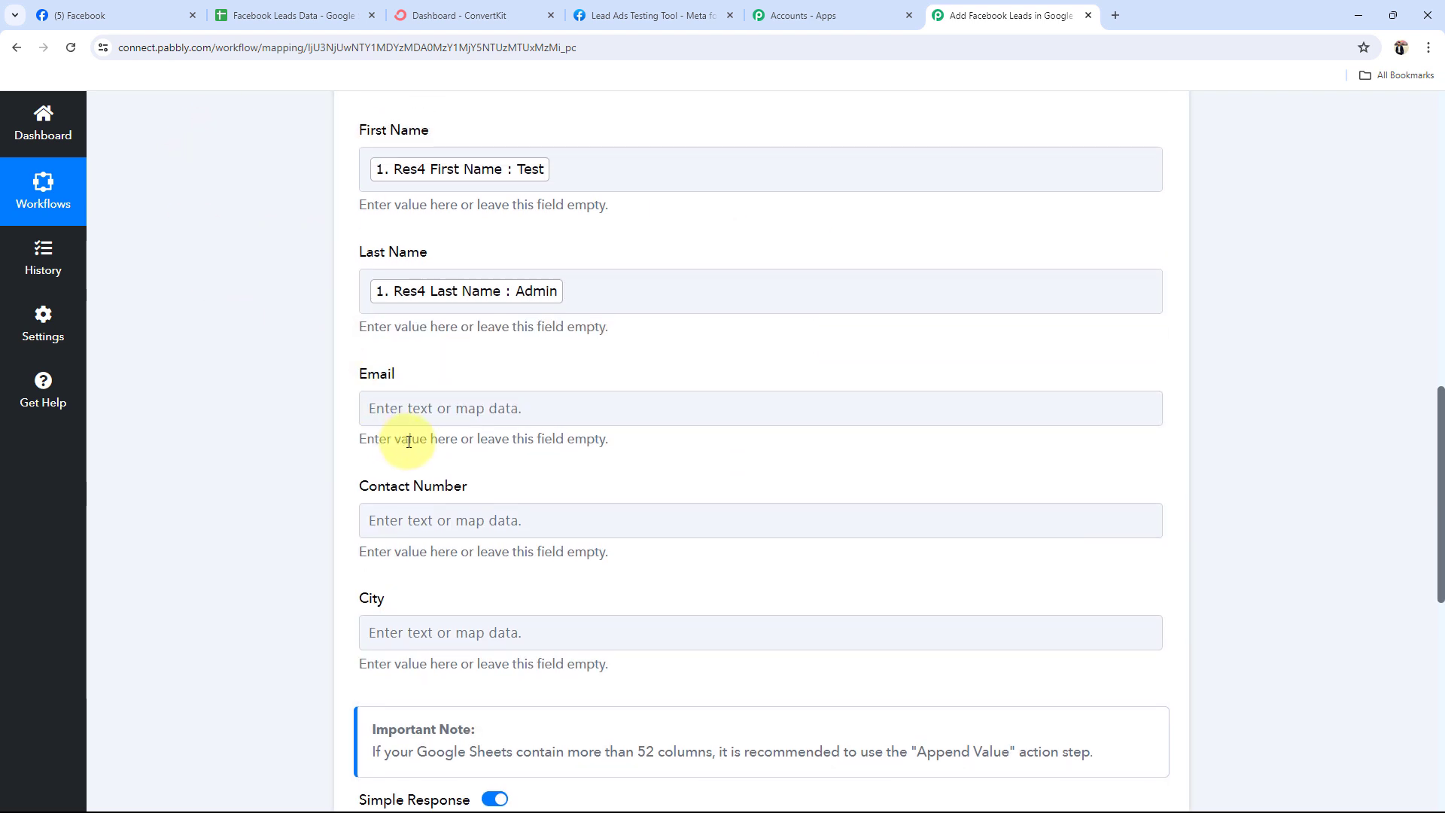
Map the Email field to the Facebook lead's Res4 Email value
scroll(391, 421, down, 2)
click(387, 260)
click(462, 399)
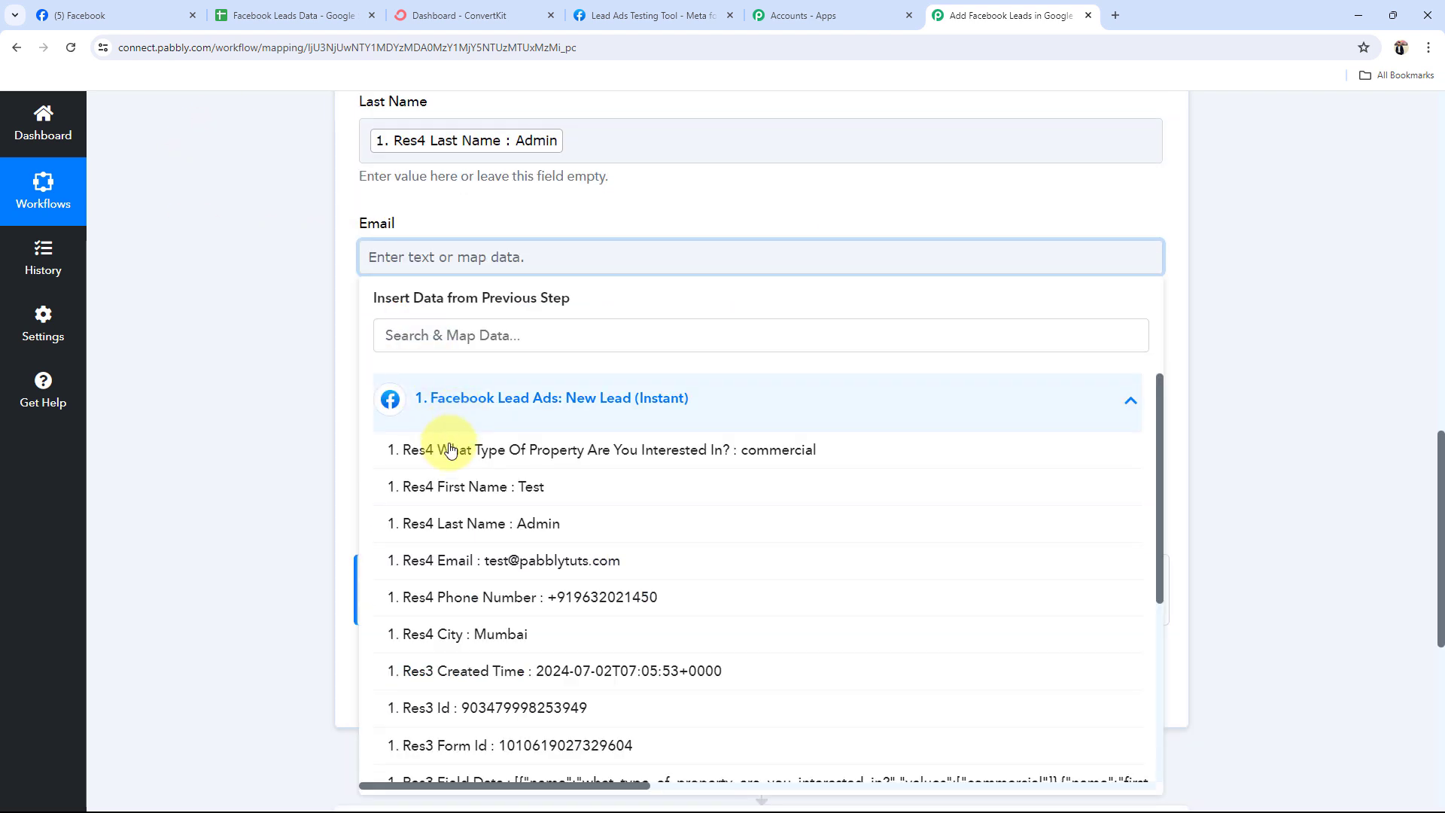
click(406, 560)
click(292, 386)
Map the Contact Number field to the Facebook lead's Res4 Phone Number value
scroll(292, 385, down, 1)
click(422, 303)
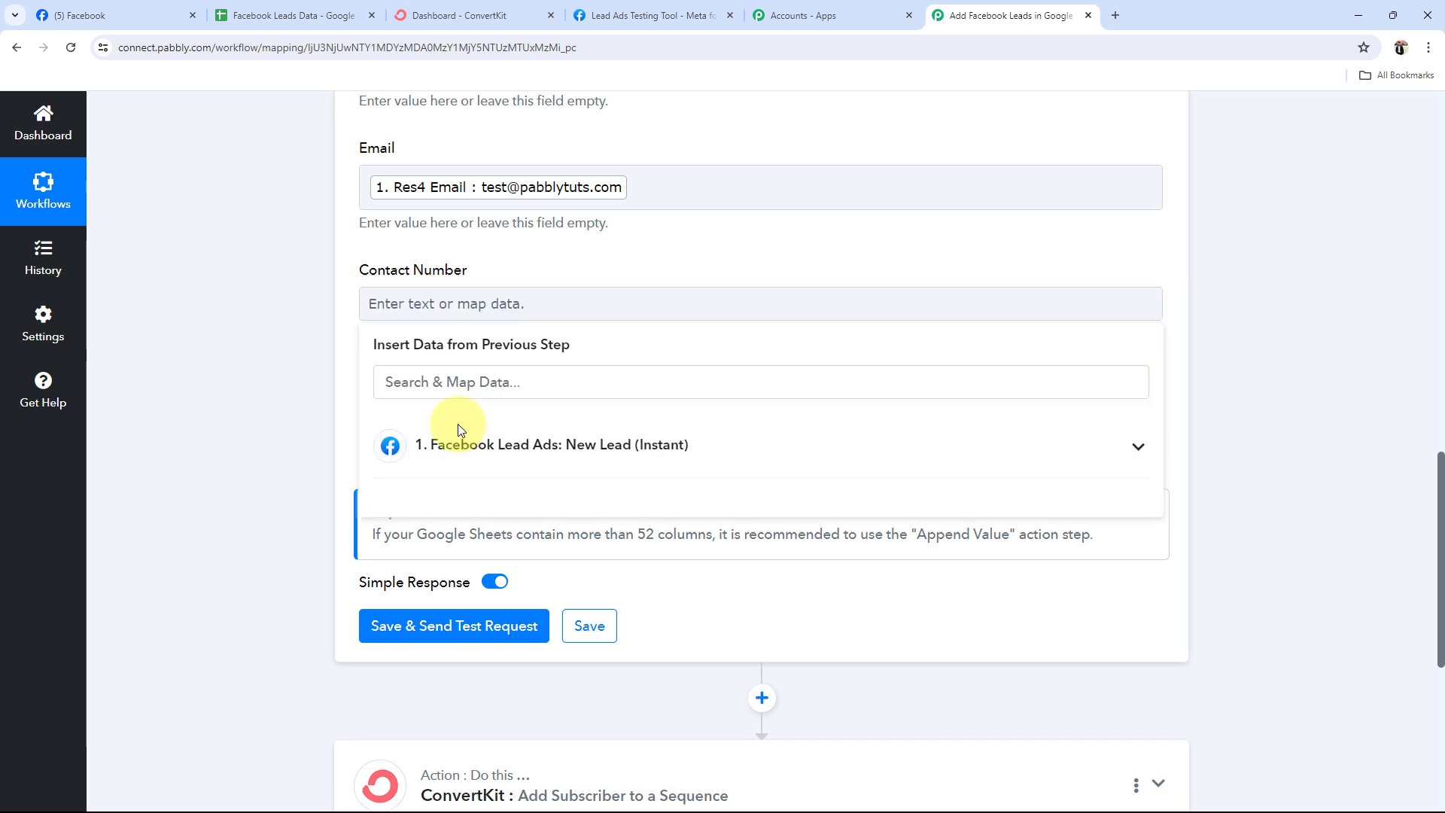
click(461, 433)
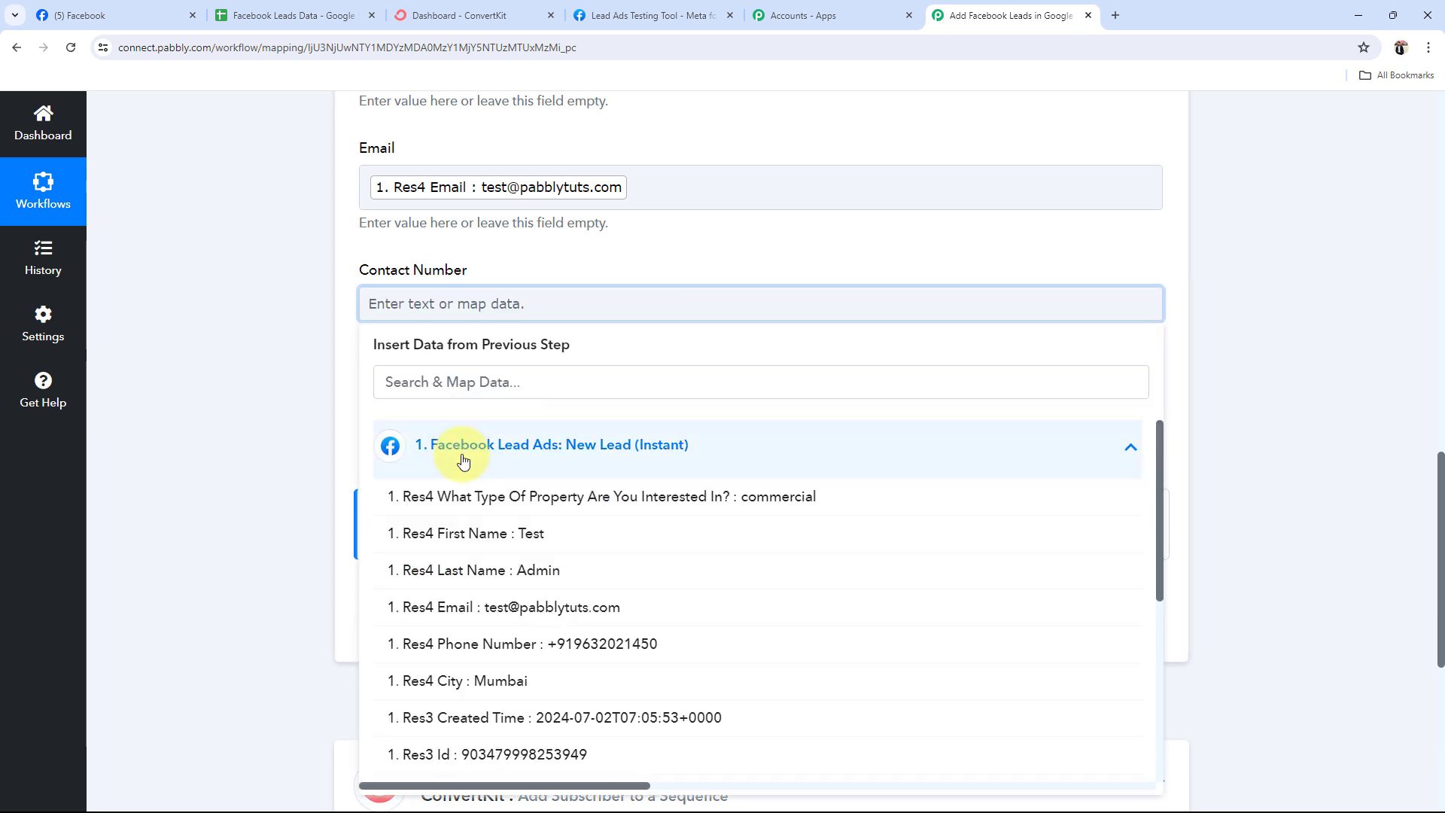
click(511, 643)
Map the City field to the Facebook lead's Res4 City value
scroll(304, 465, down, 2)
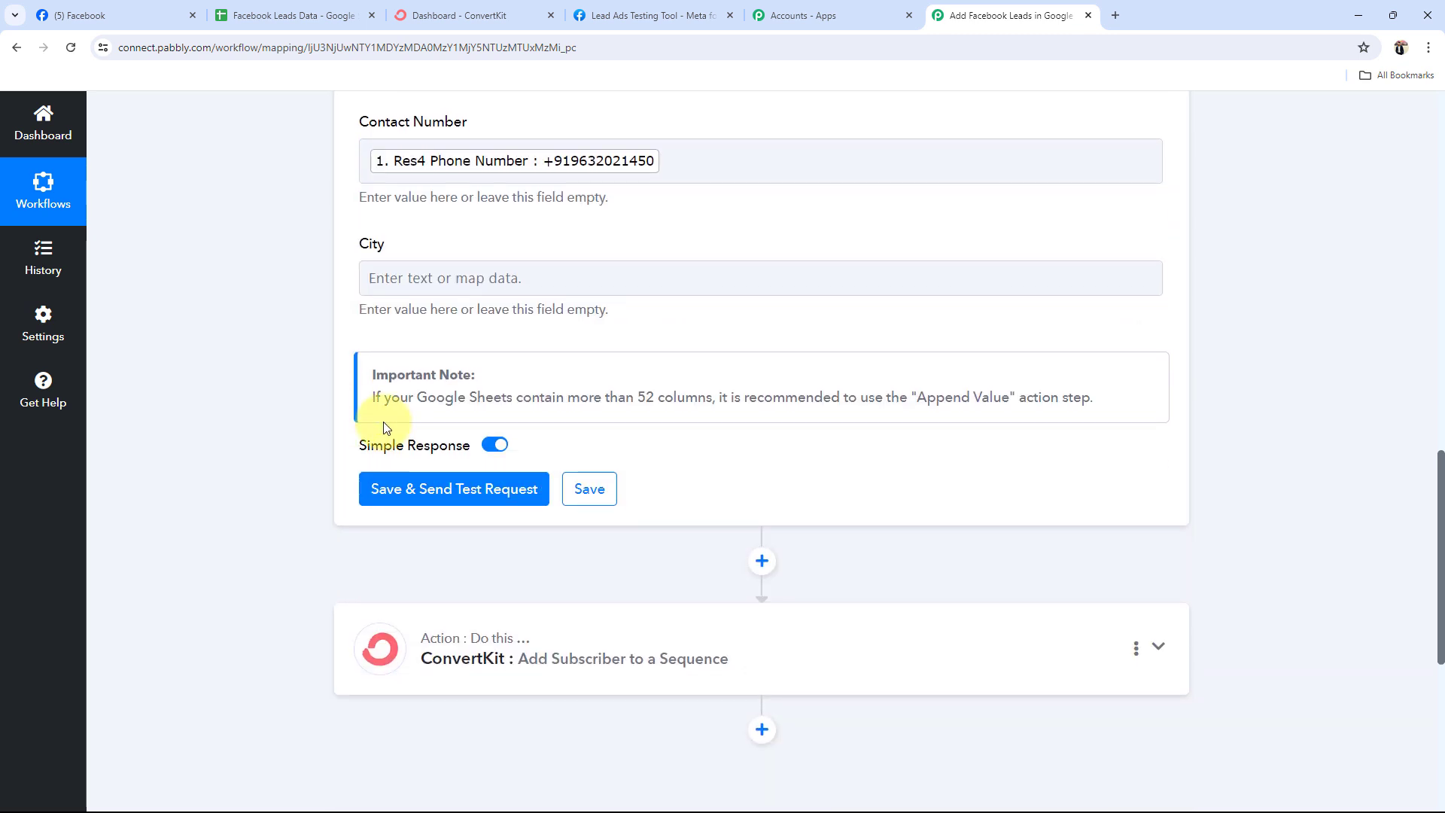
click(497, 421)
click(523, 665)
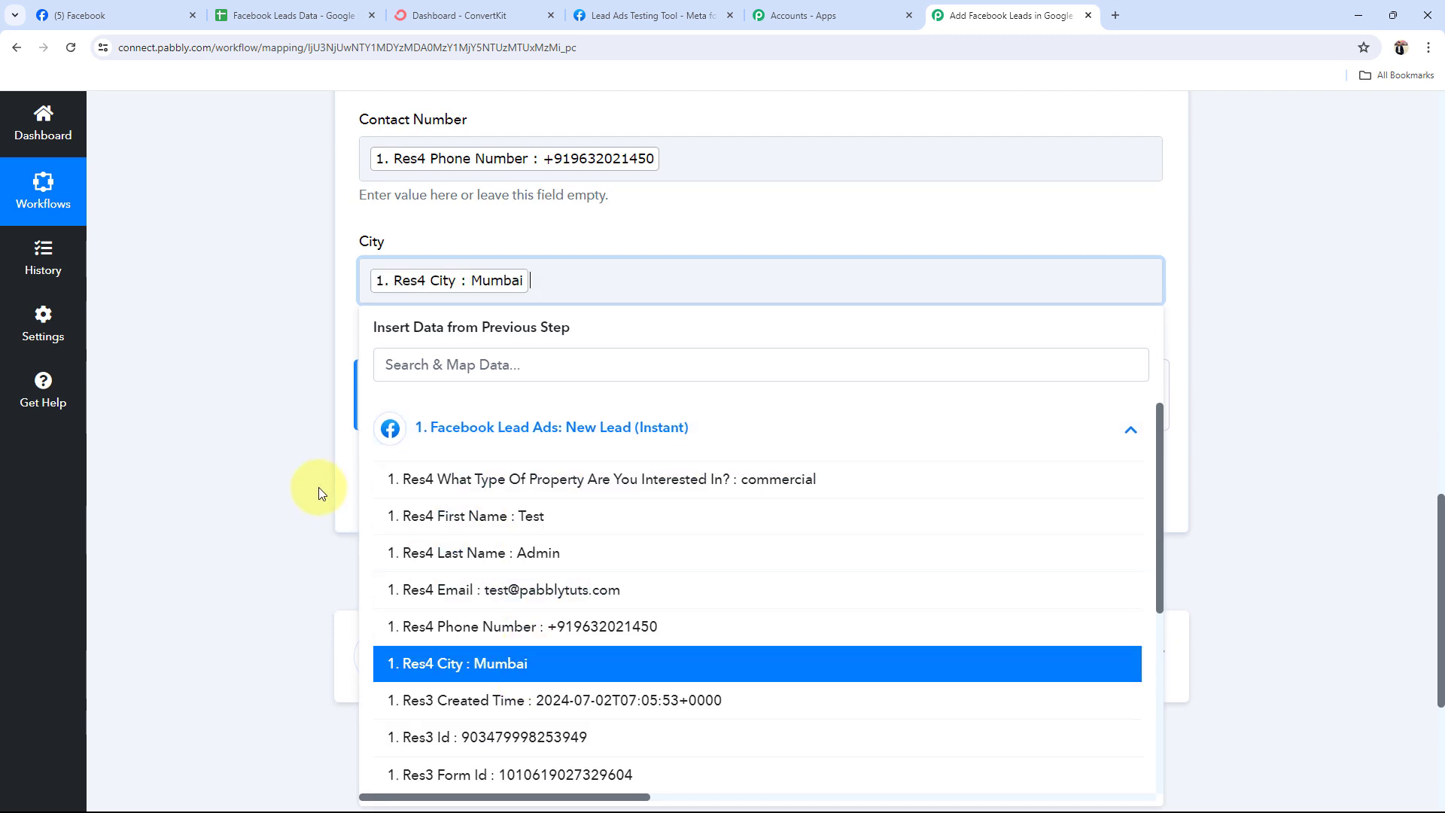
click(318, 487)
Review the Google Sheets action's spreadsheet and sheet selection and its five mapped lead fields
scroll(318, 486, up, 5)
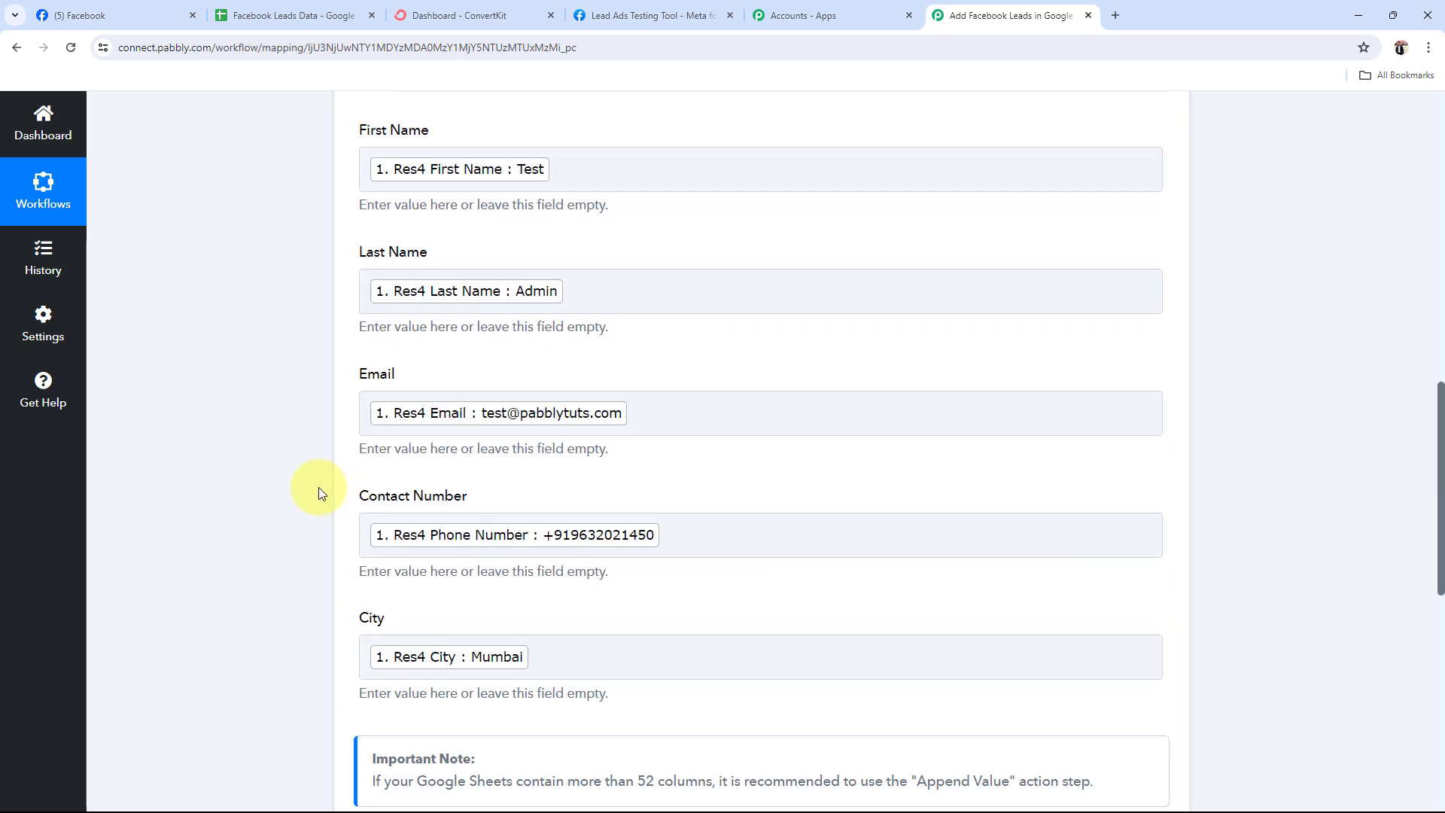
scroll(318, 486, up, 4)
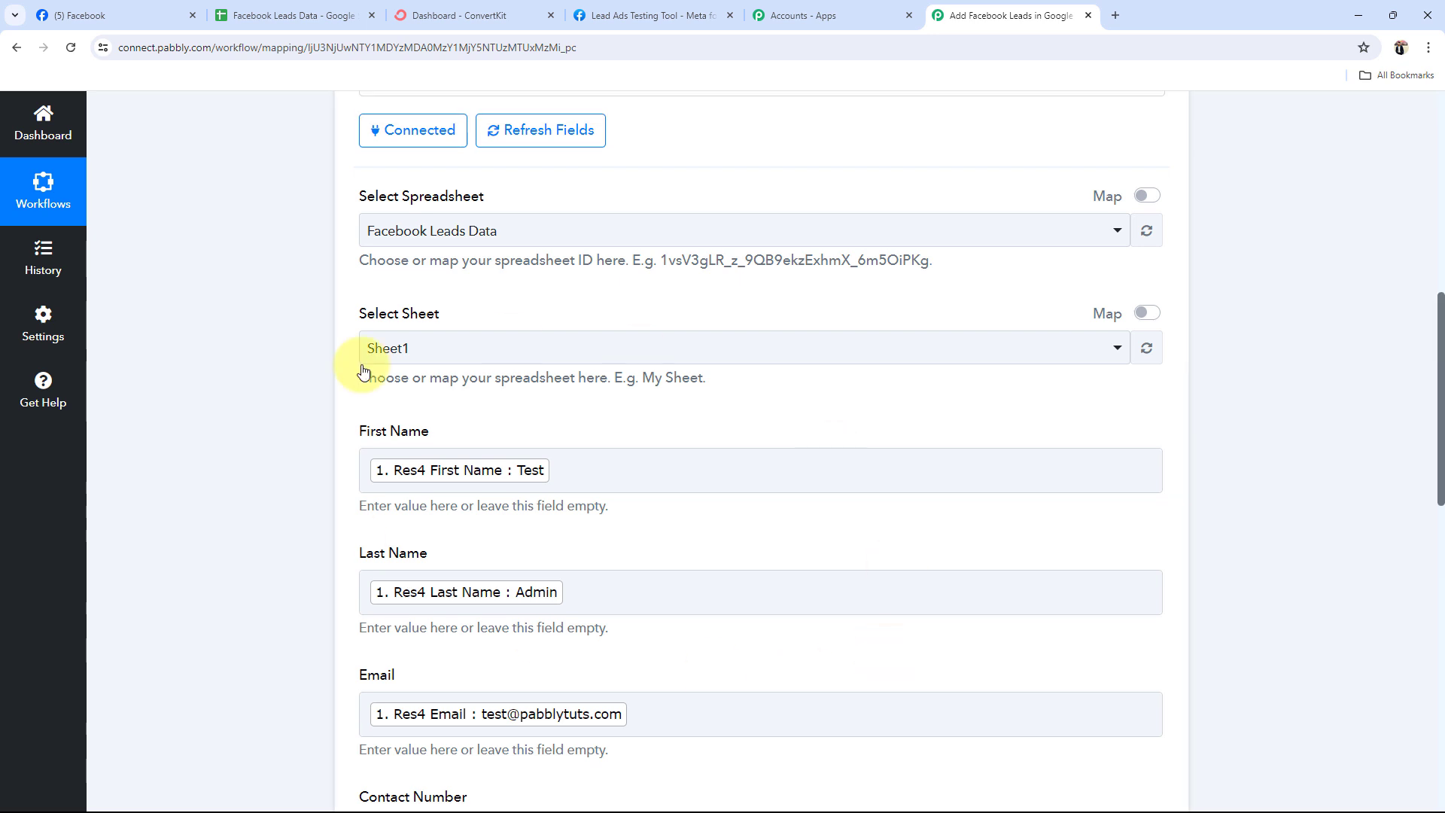
scroll(372, 432, down, 7)
scroll(423, 440, up, 4)
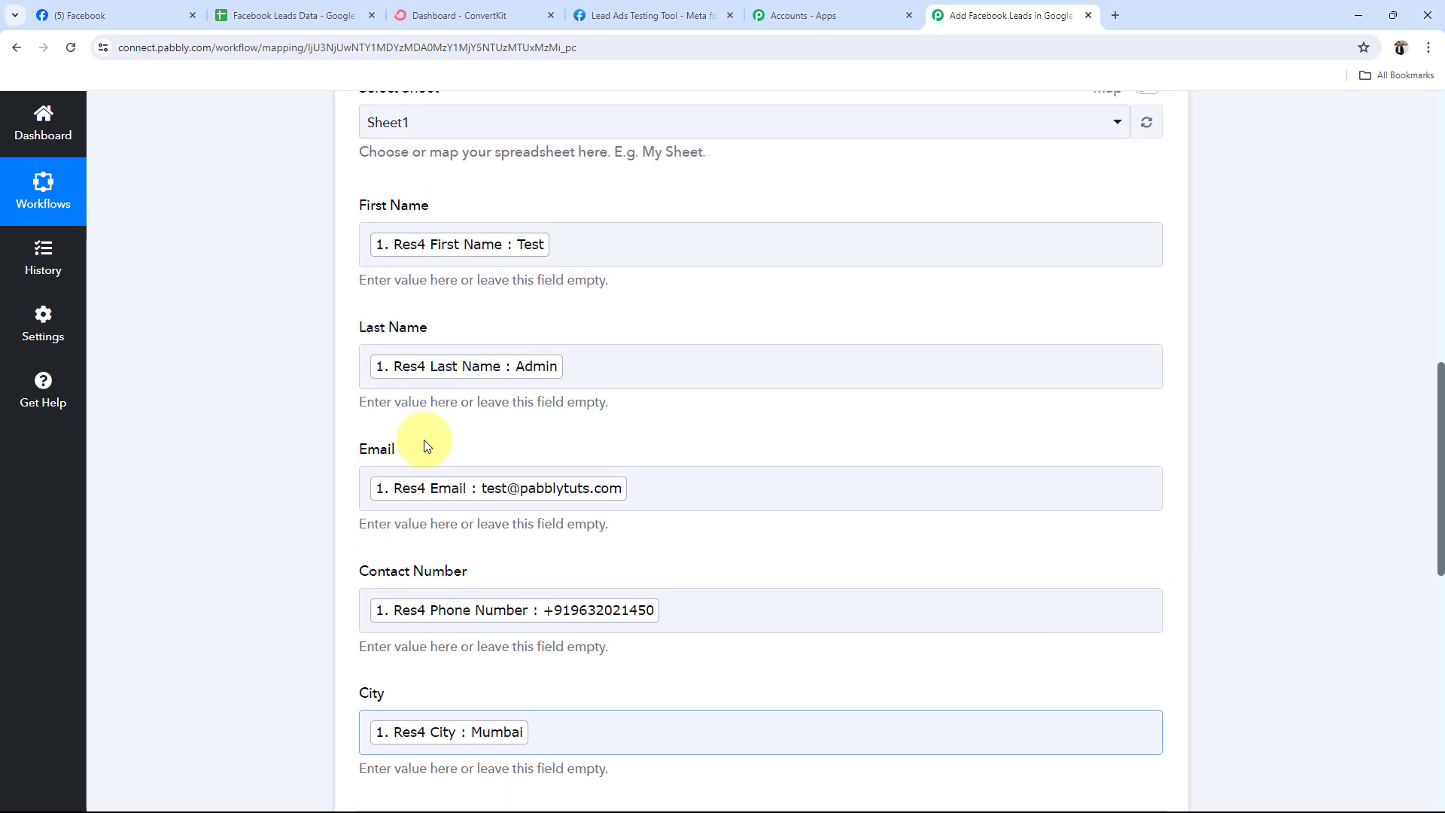
scroll(427, 446, down, 1)
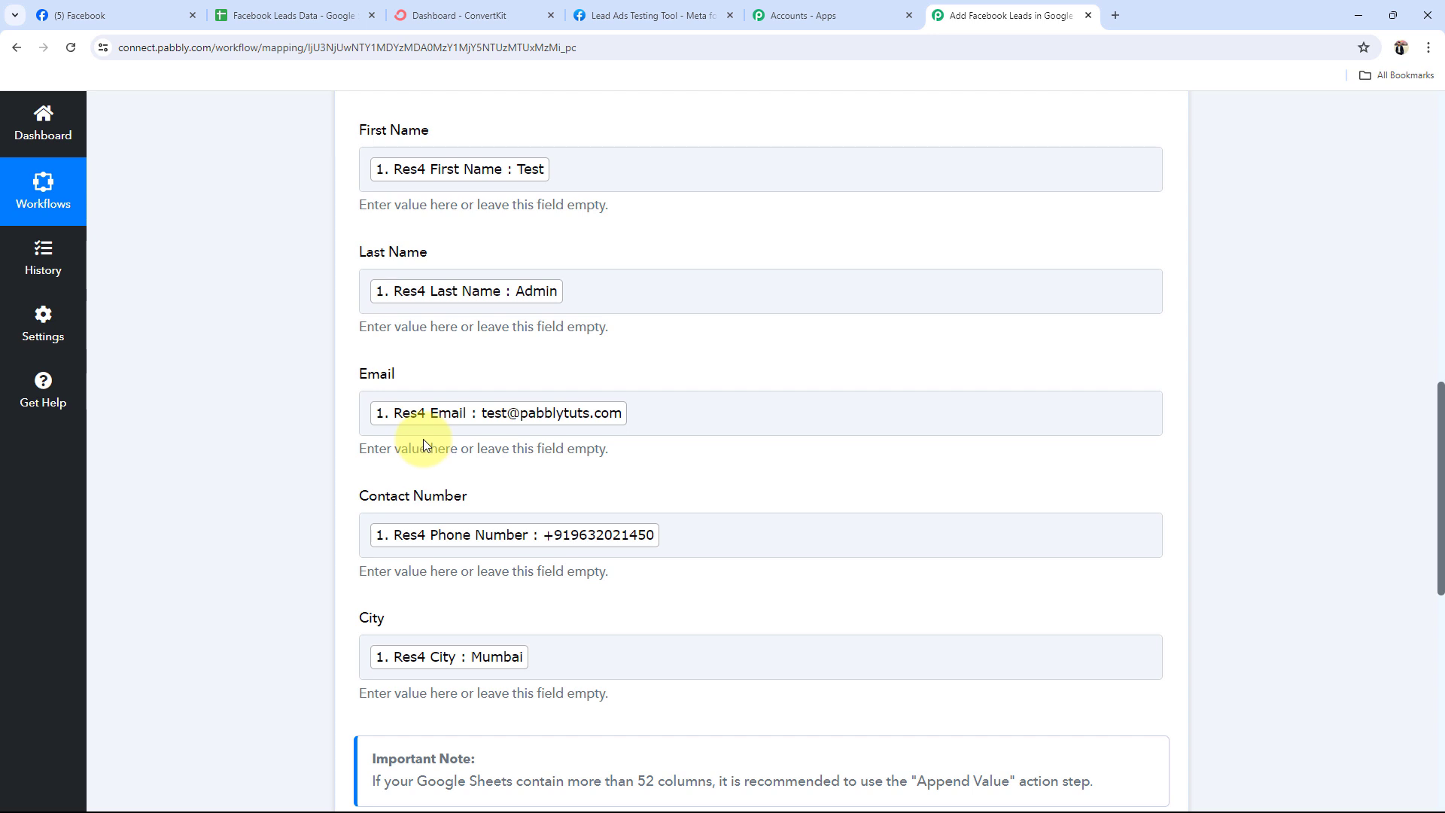
click(439, 289)
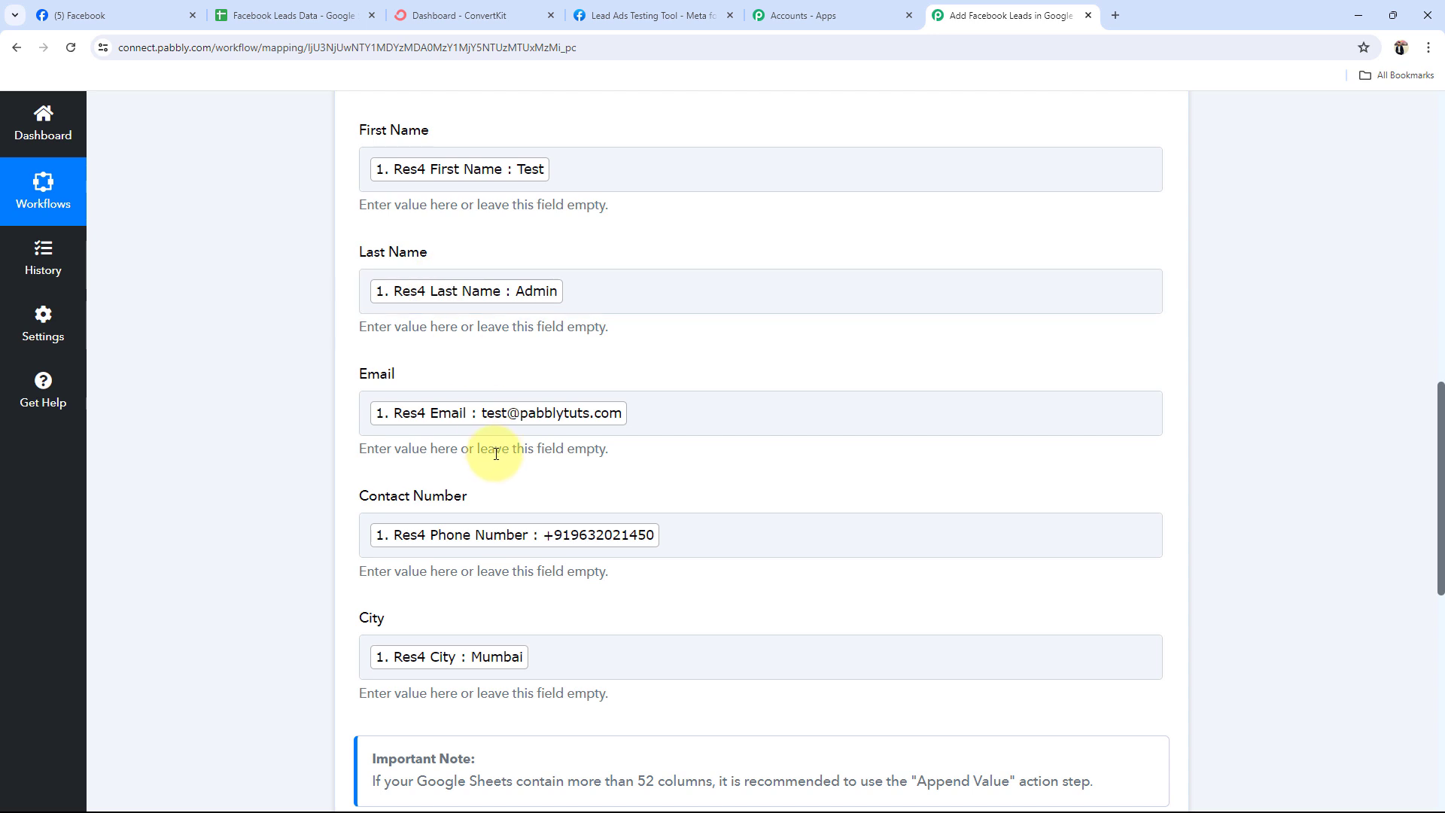
scroll(114, 503, up, 2)
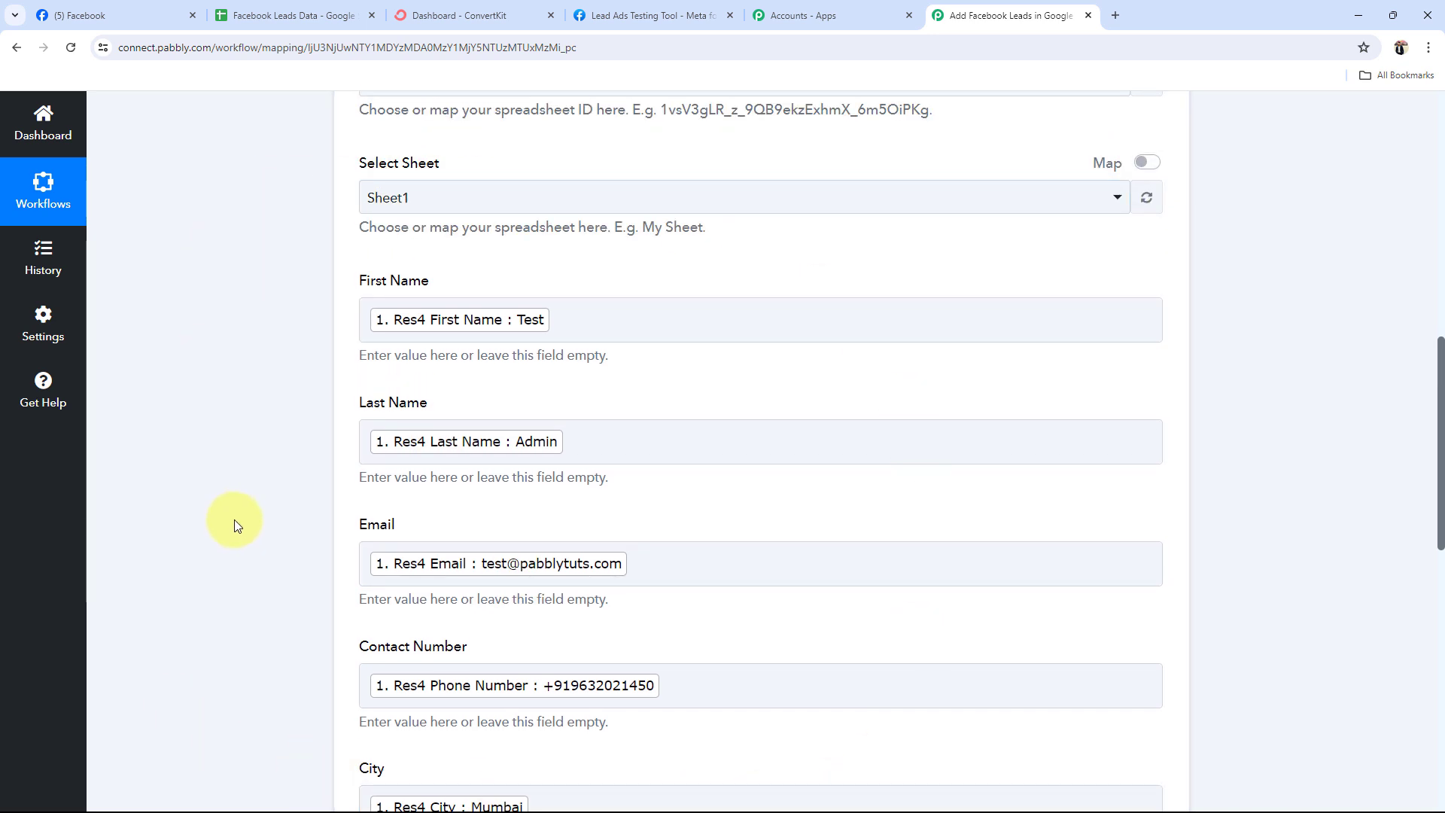
scroll(233, 519, down, 2)
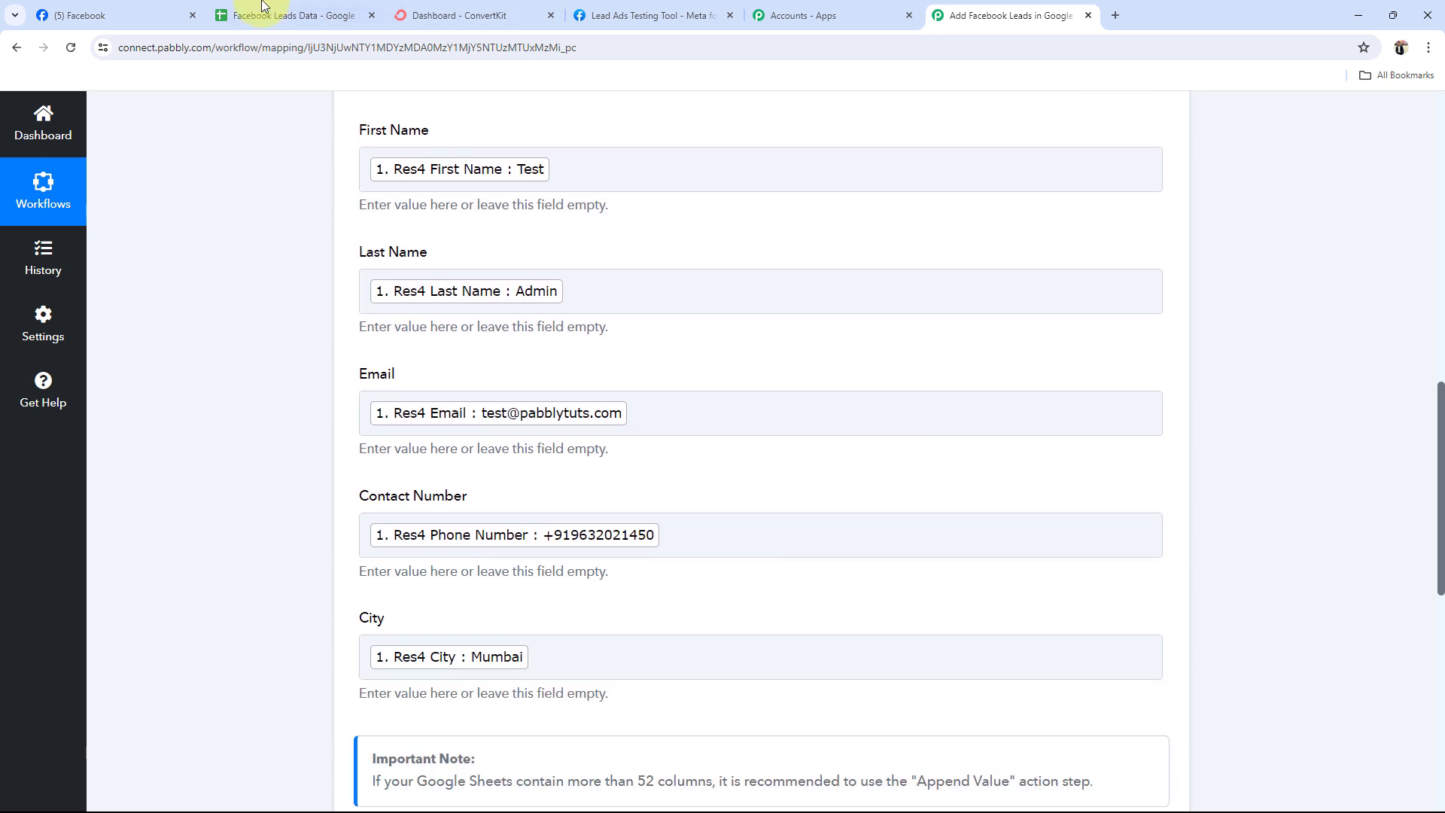
View the Facebook Leads Data spreadsheet's rows, then return to the workflow and check the Email field's mapping
click(271, 16)
click(507, 309)
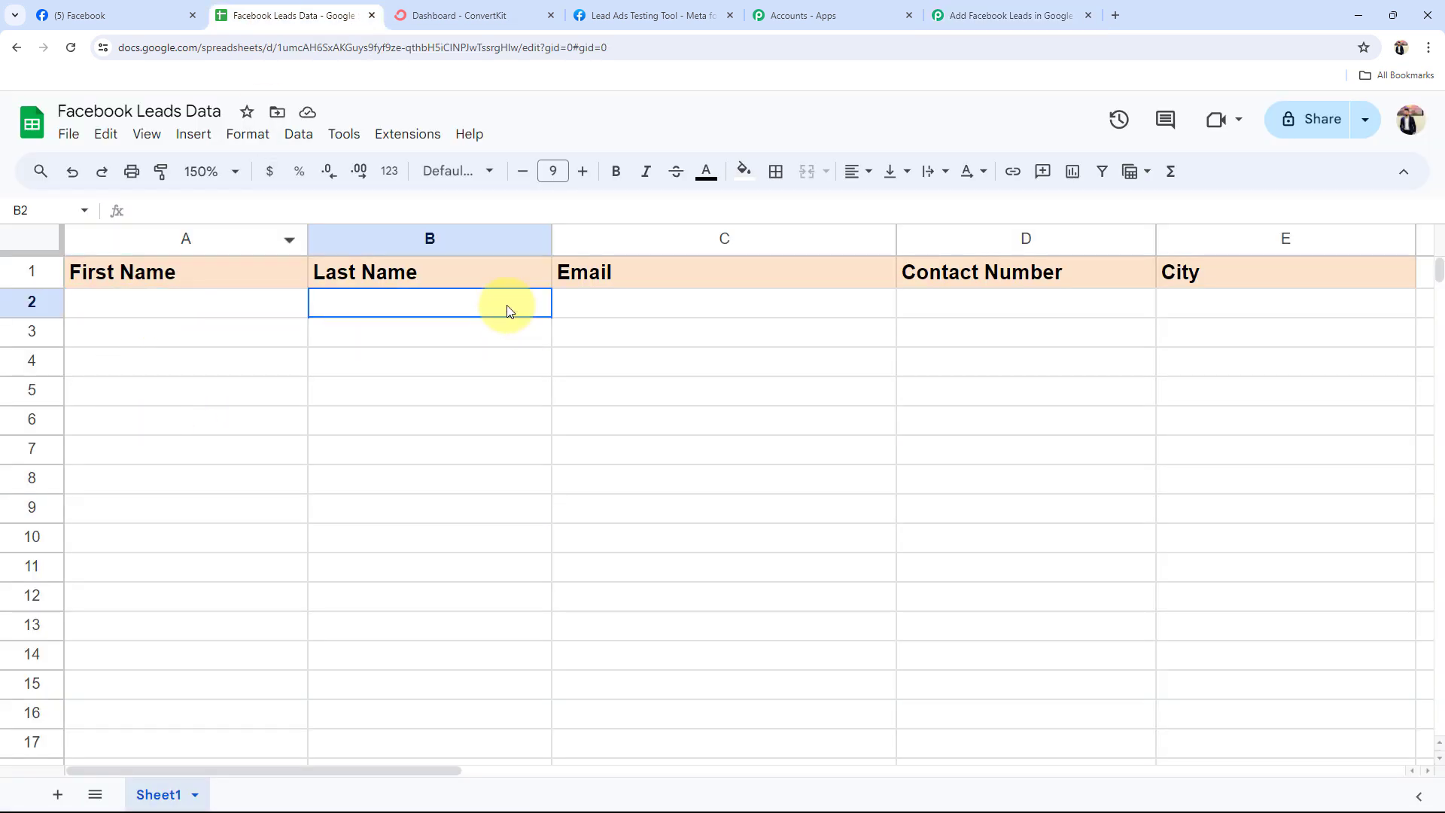
click(963, 15)
click(687, 420)
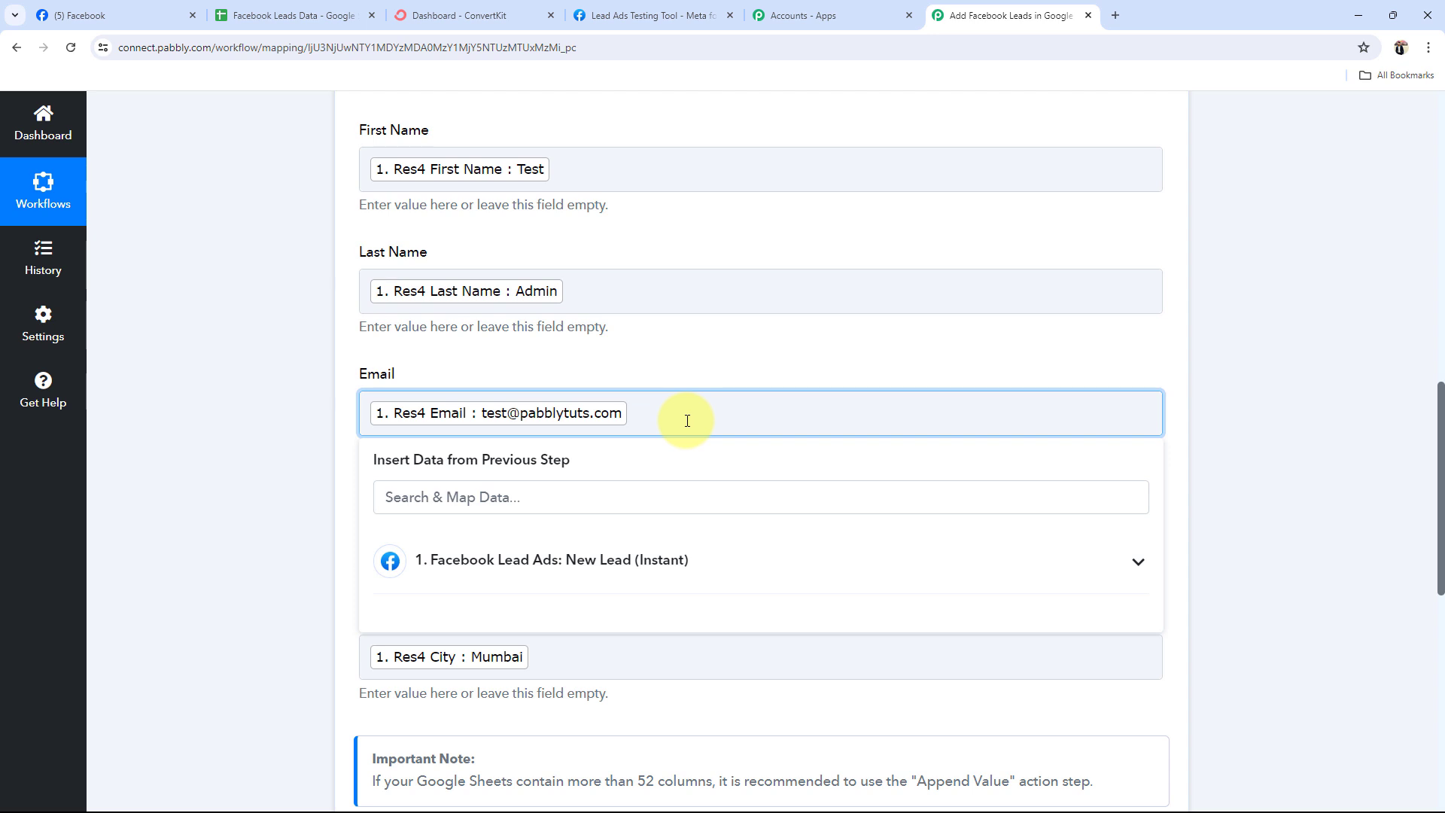
click(61, 436)
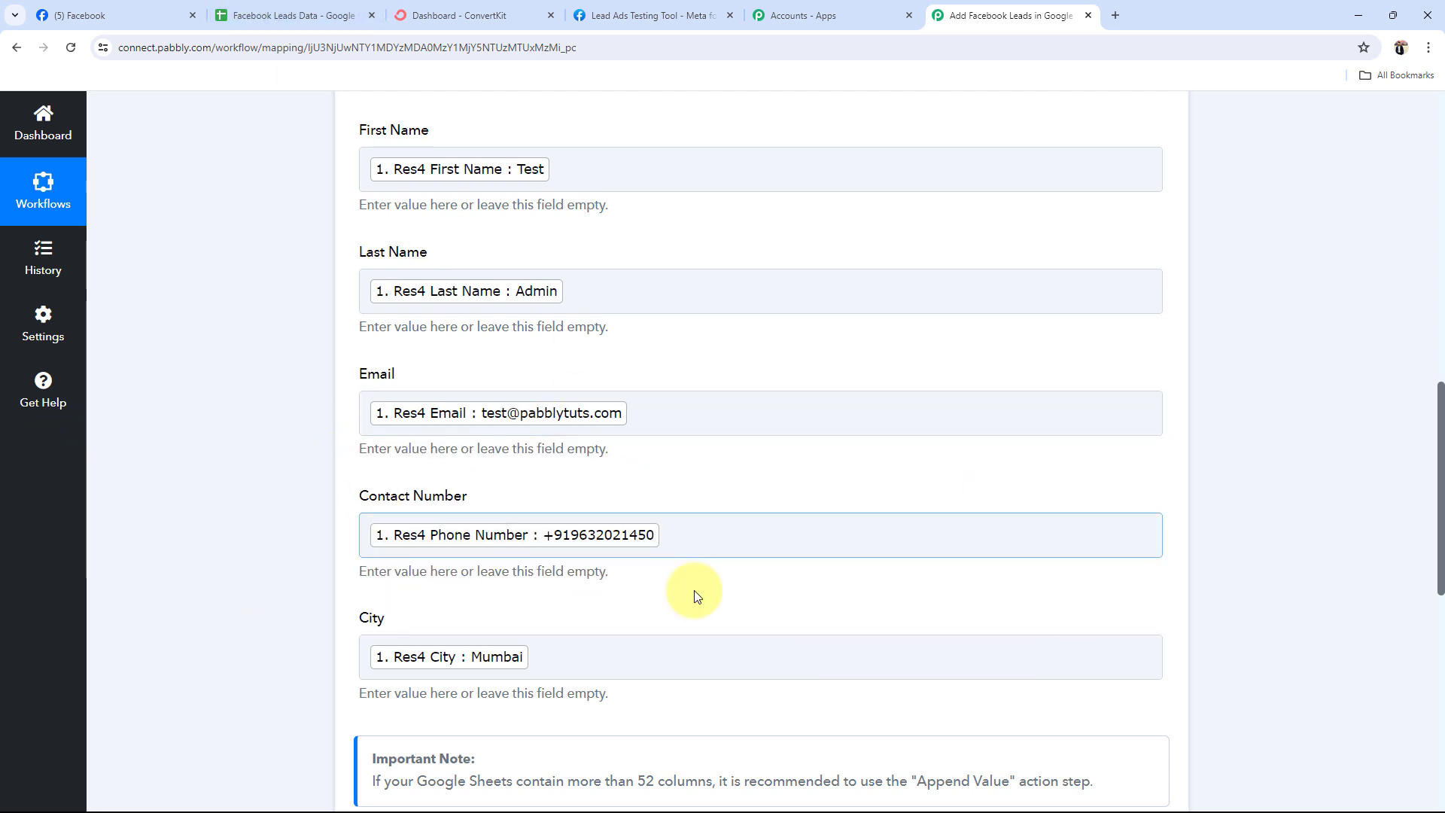
Save the Google Sheets action and send its test request
scroll(446, 385, up, 5)
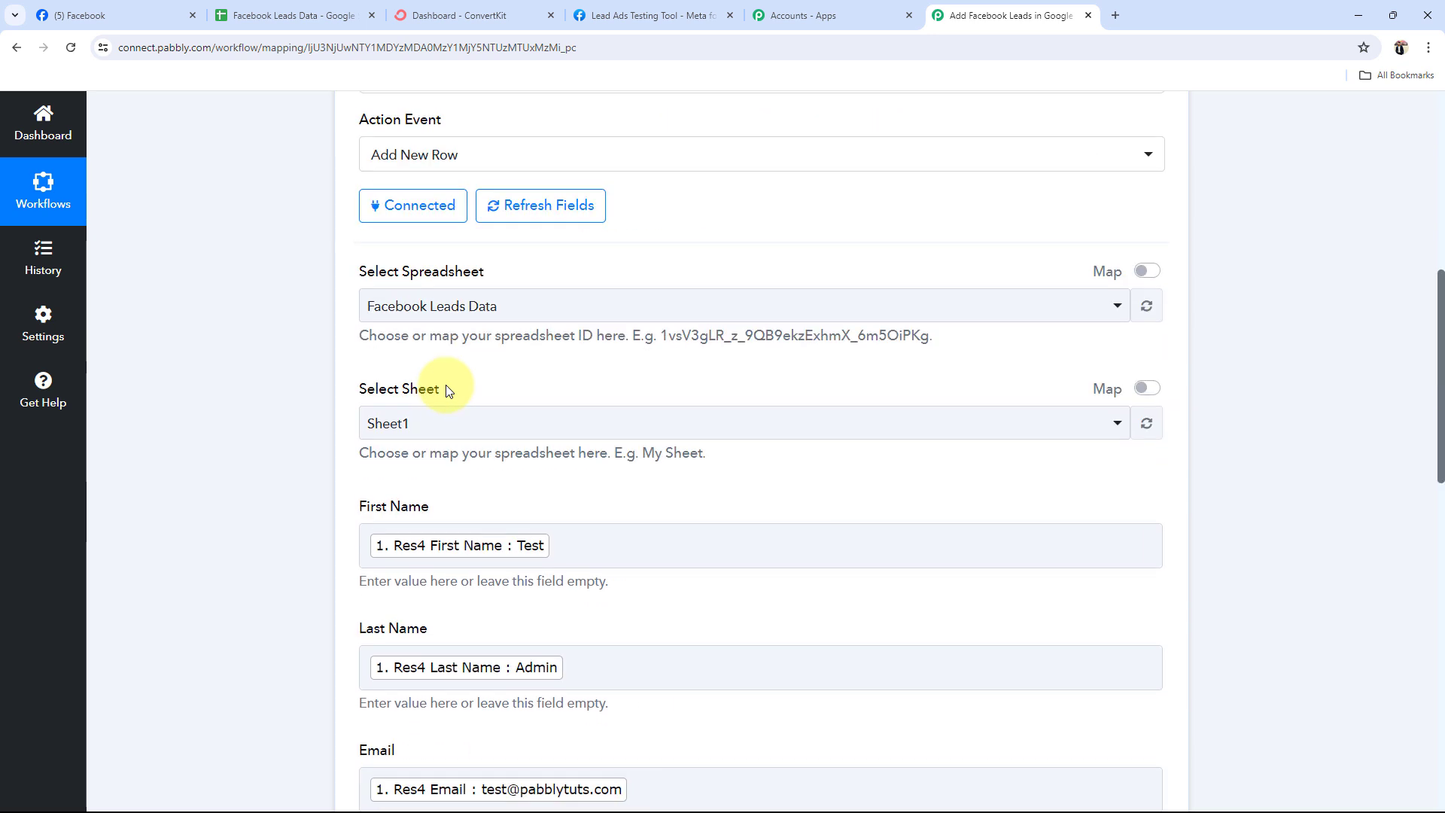
scroll(446, 388, down, 10)
click(376, 423)
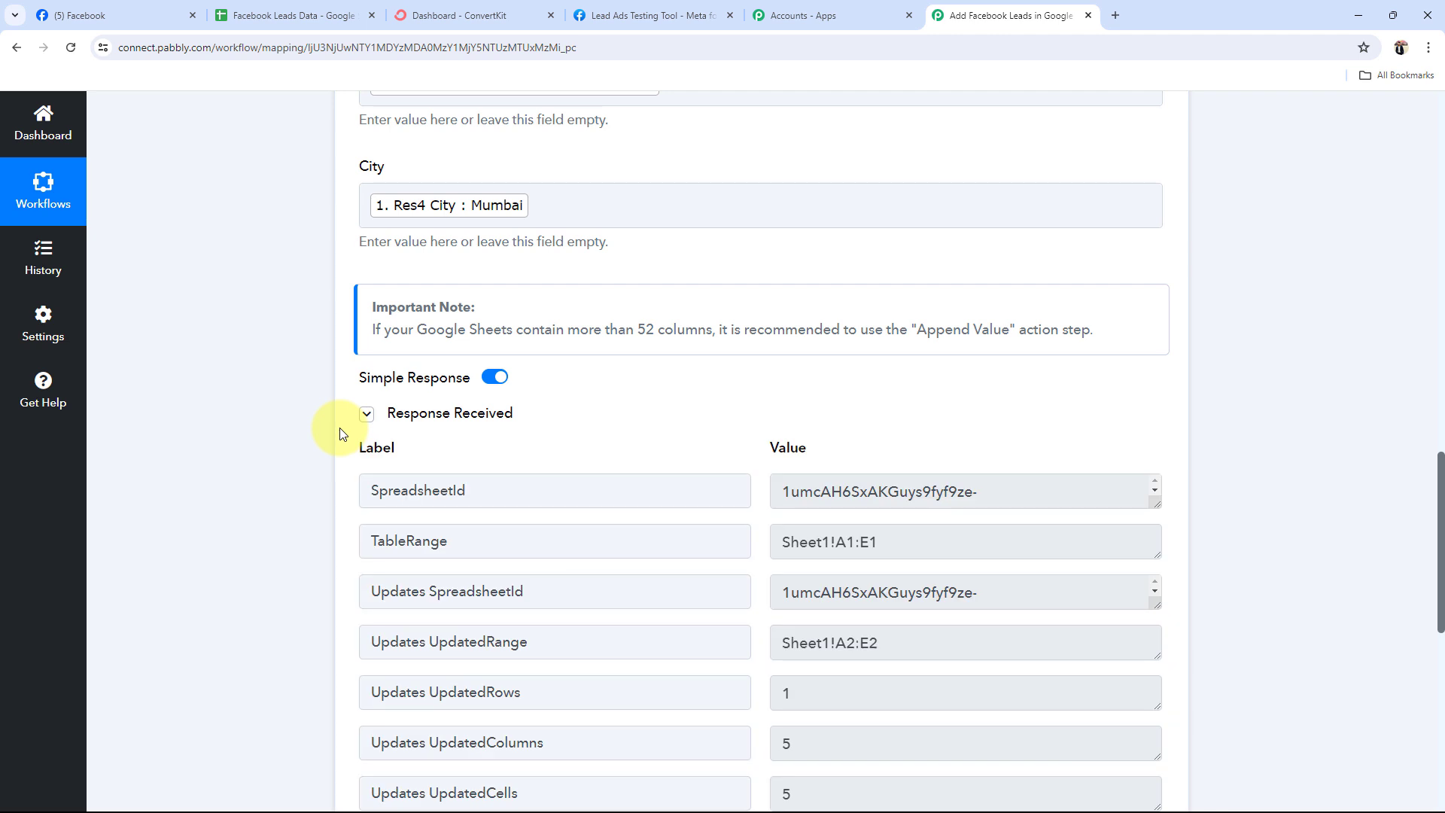
In the Facebook Leads Data spreadsheet, format A2:E2 as size 9, non-bold text with a plain background, then return to the workflow
click(293, 15)
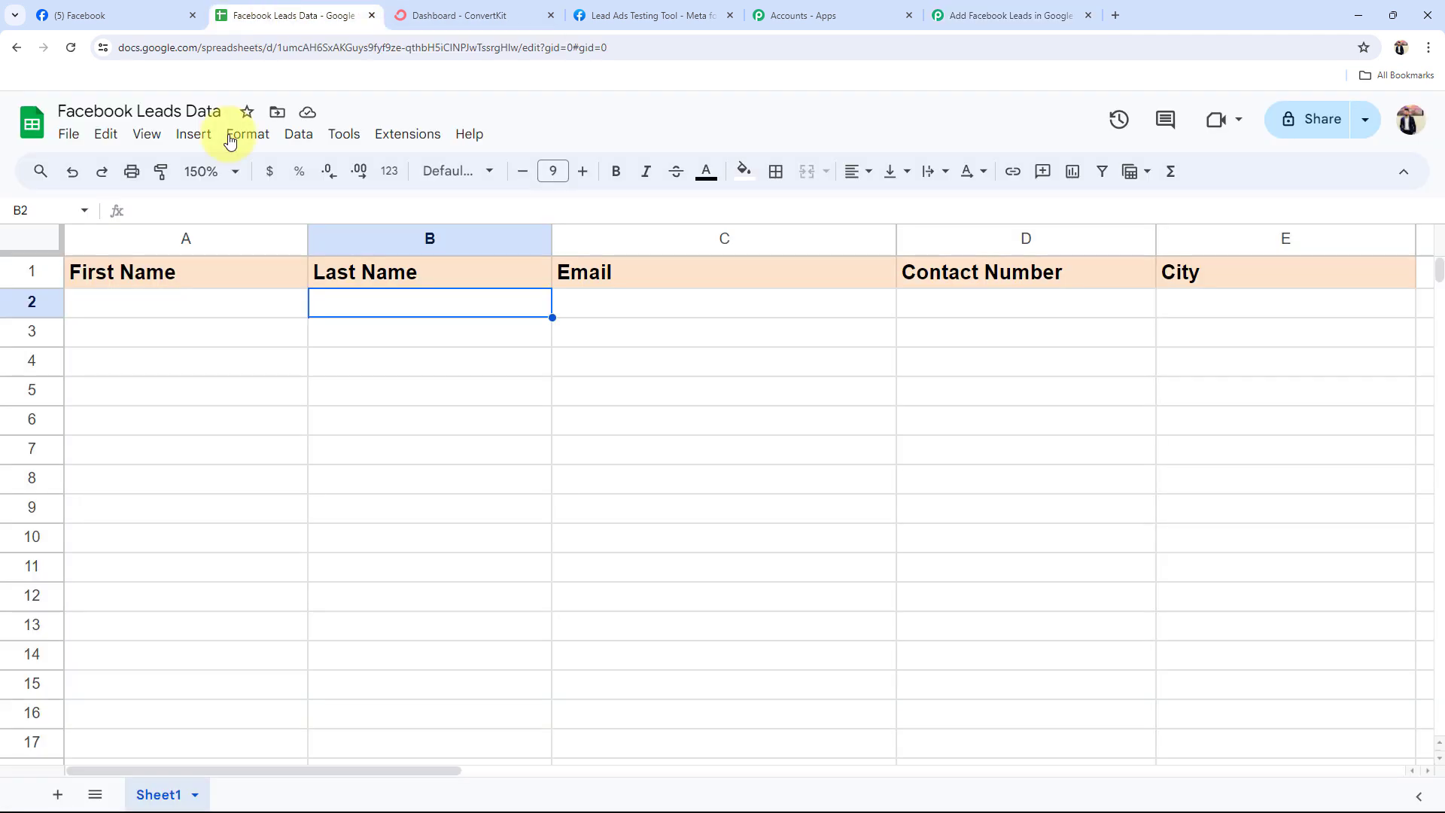
click(1244, 311)
drag(1244, 311, 161, 313)
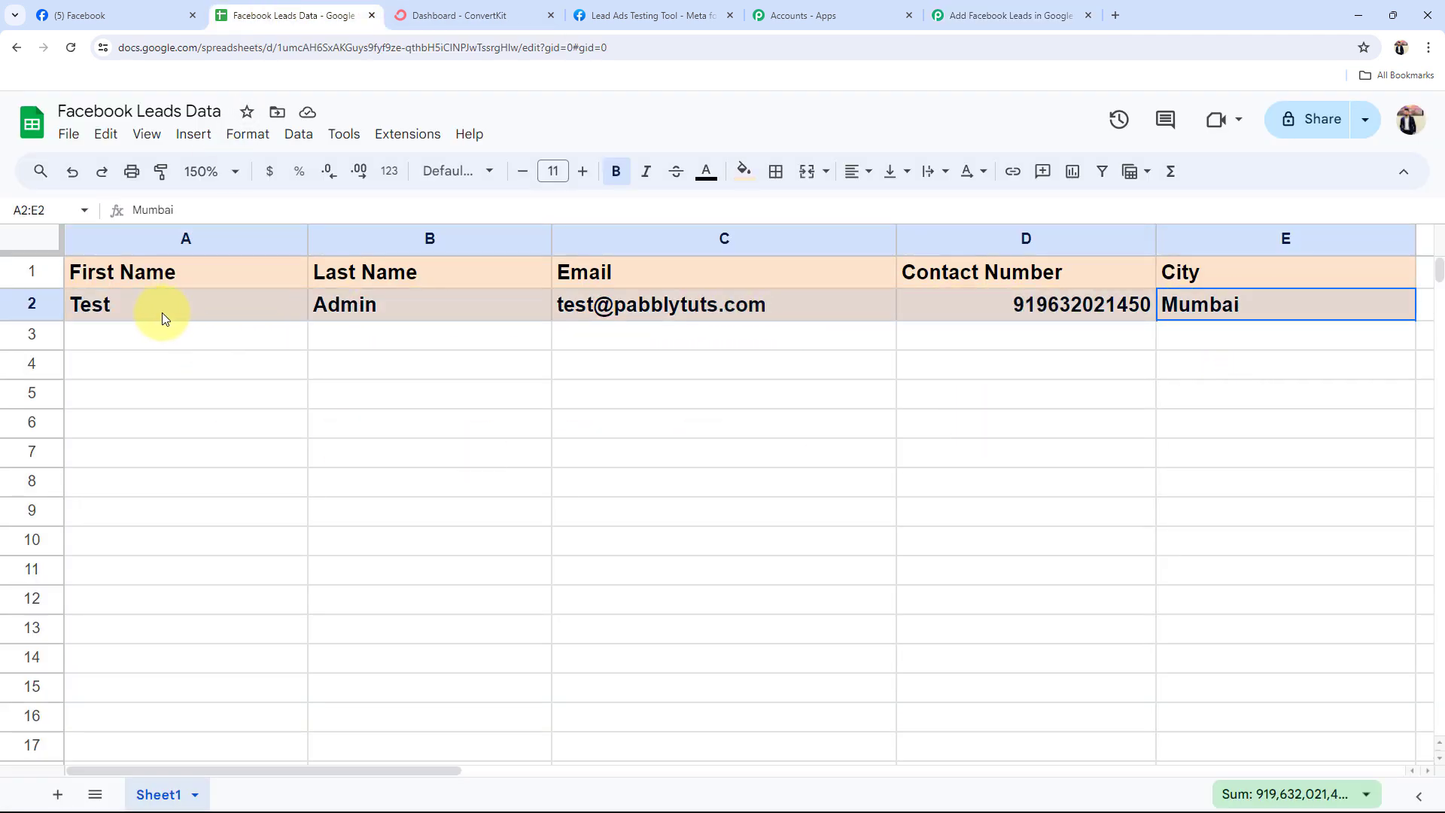
click(525, 171)
click(524, 171)
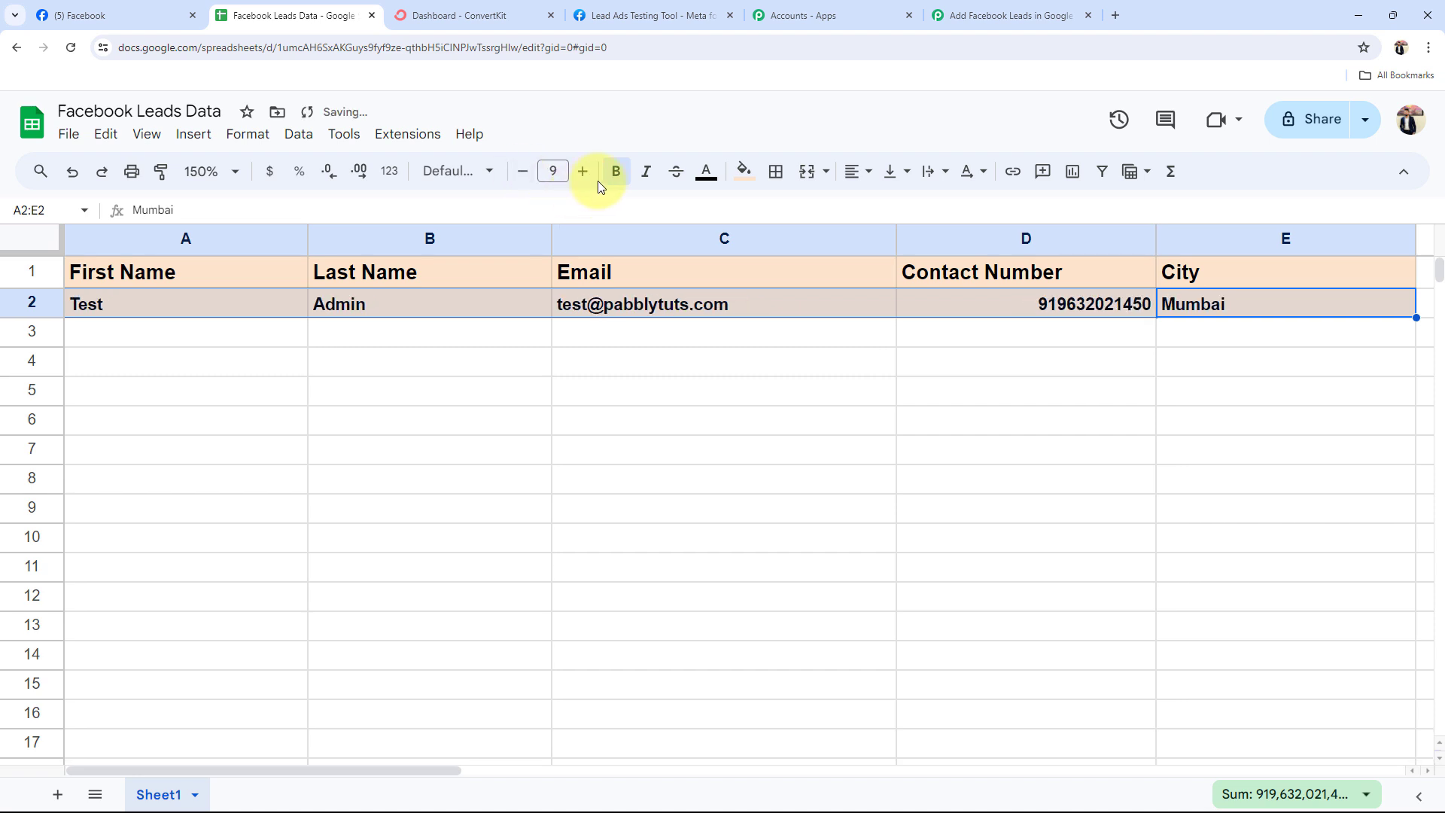
click(616, 171)
click(744, 171)
click(934, 238)
click(722, 390)
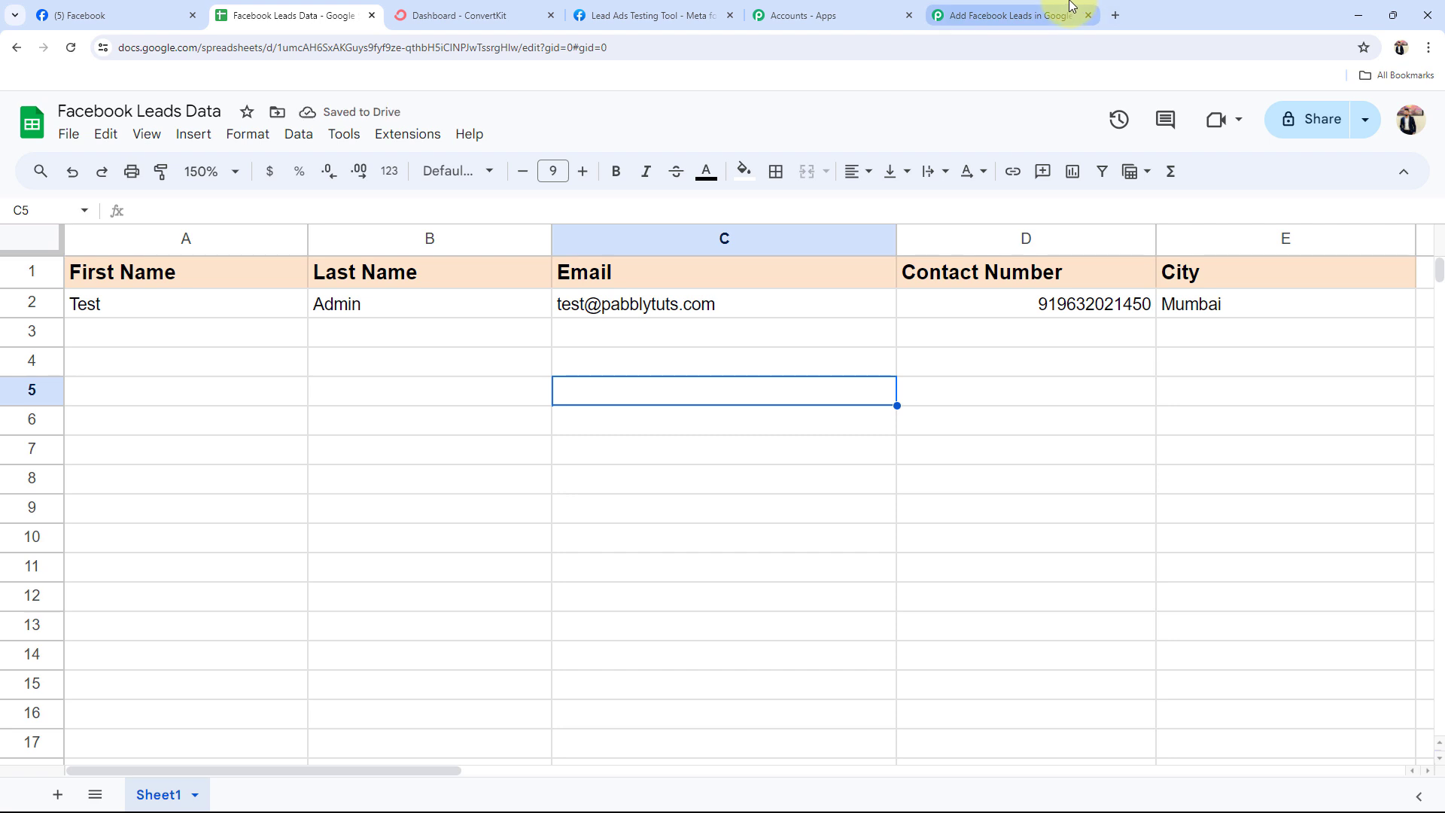
click(1073, 9)
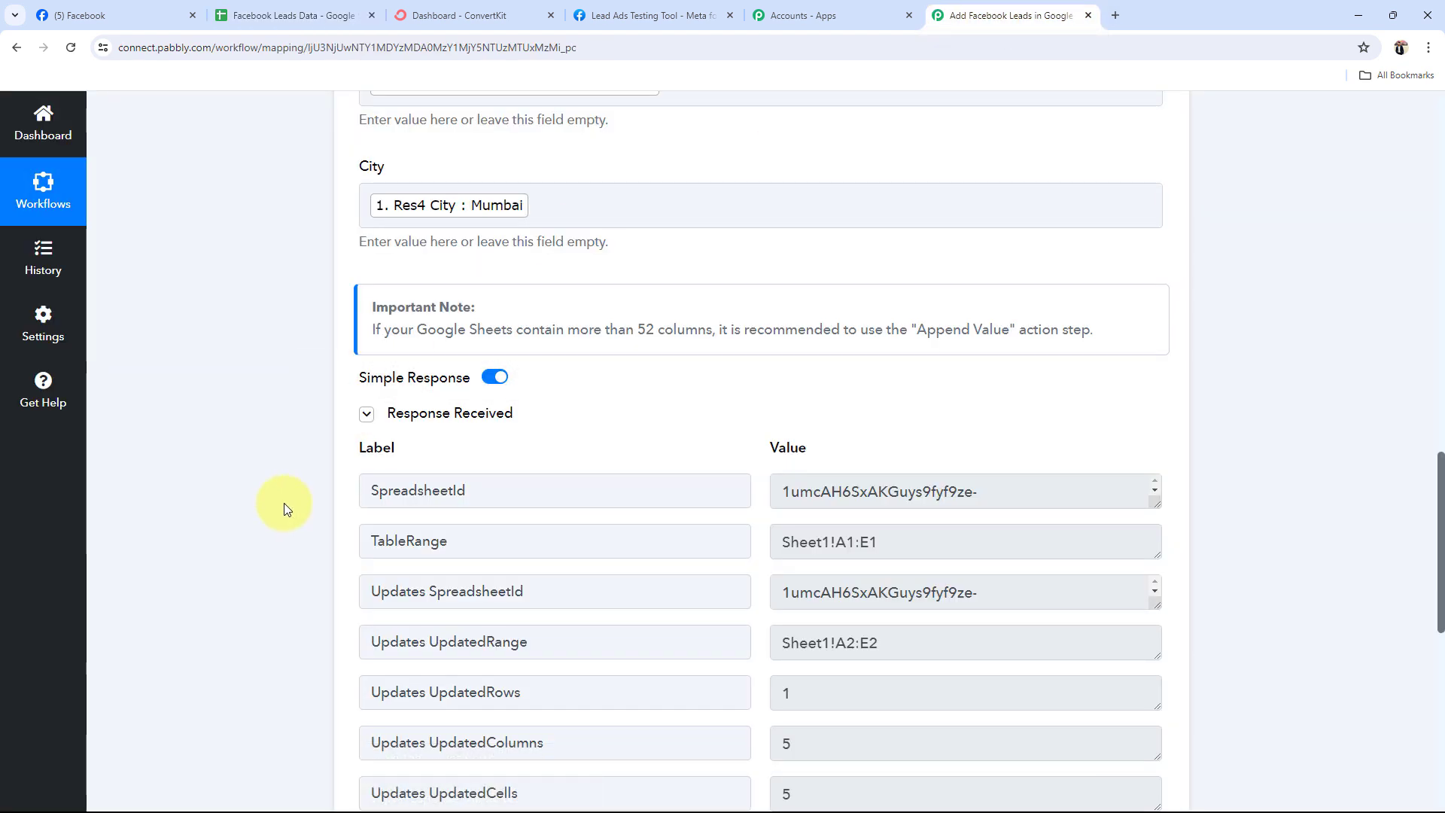
Expand the ConvertKit action and start adding a new connection that asks for an API key and API secret
scroll(283, 503, up, 7)
scroll(283, 503, up, 10)
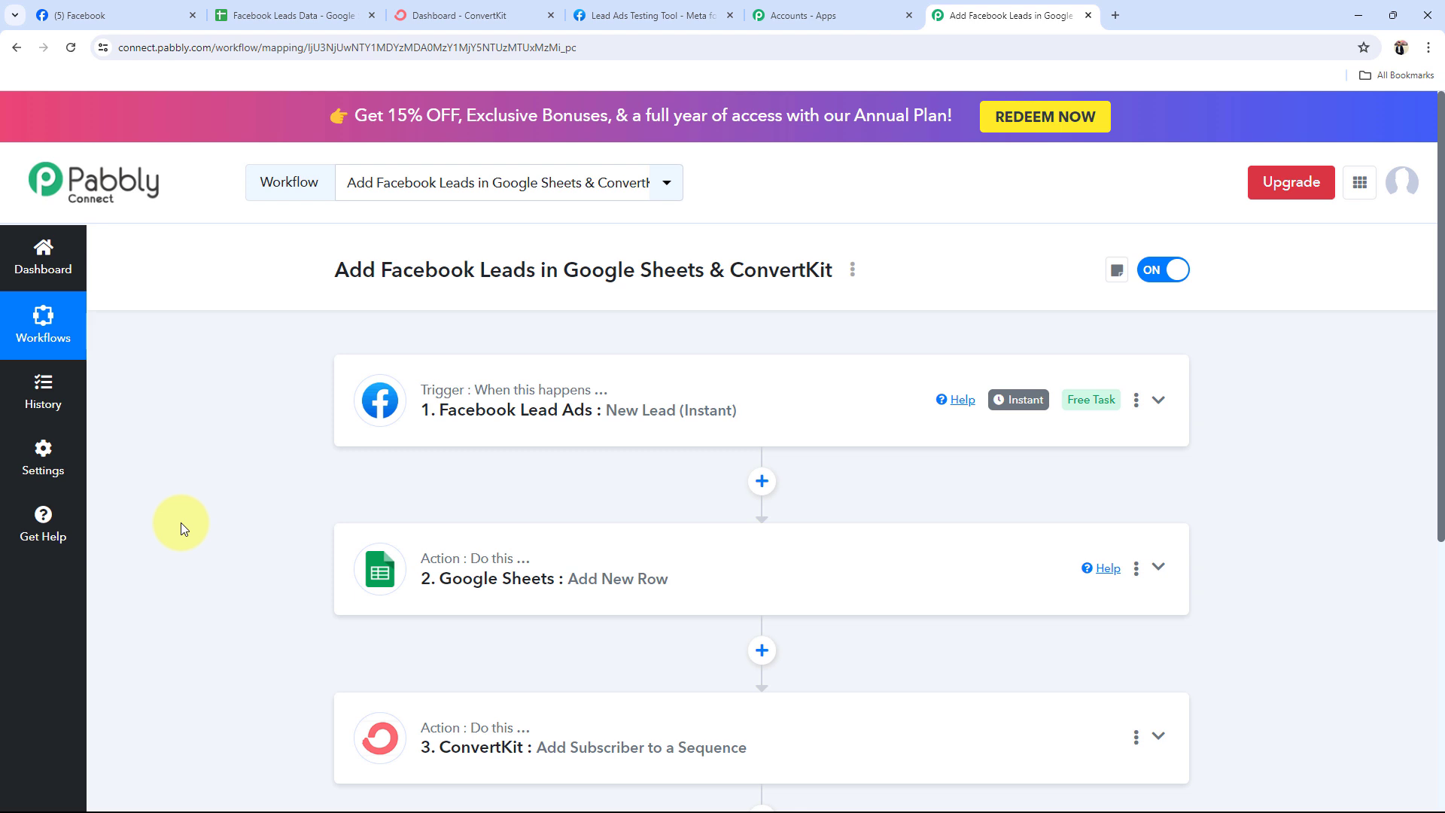
scroll(181, 522, down, 3)
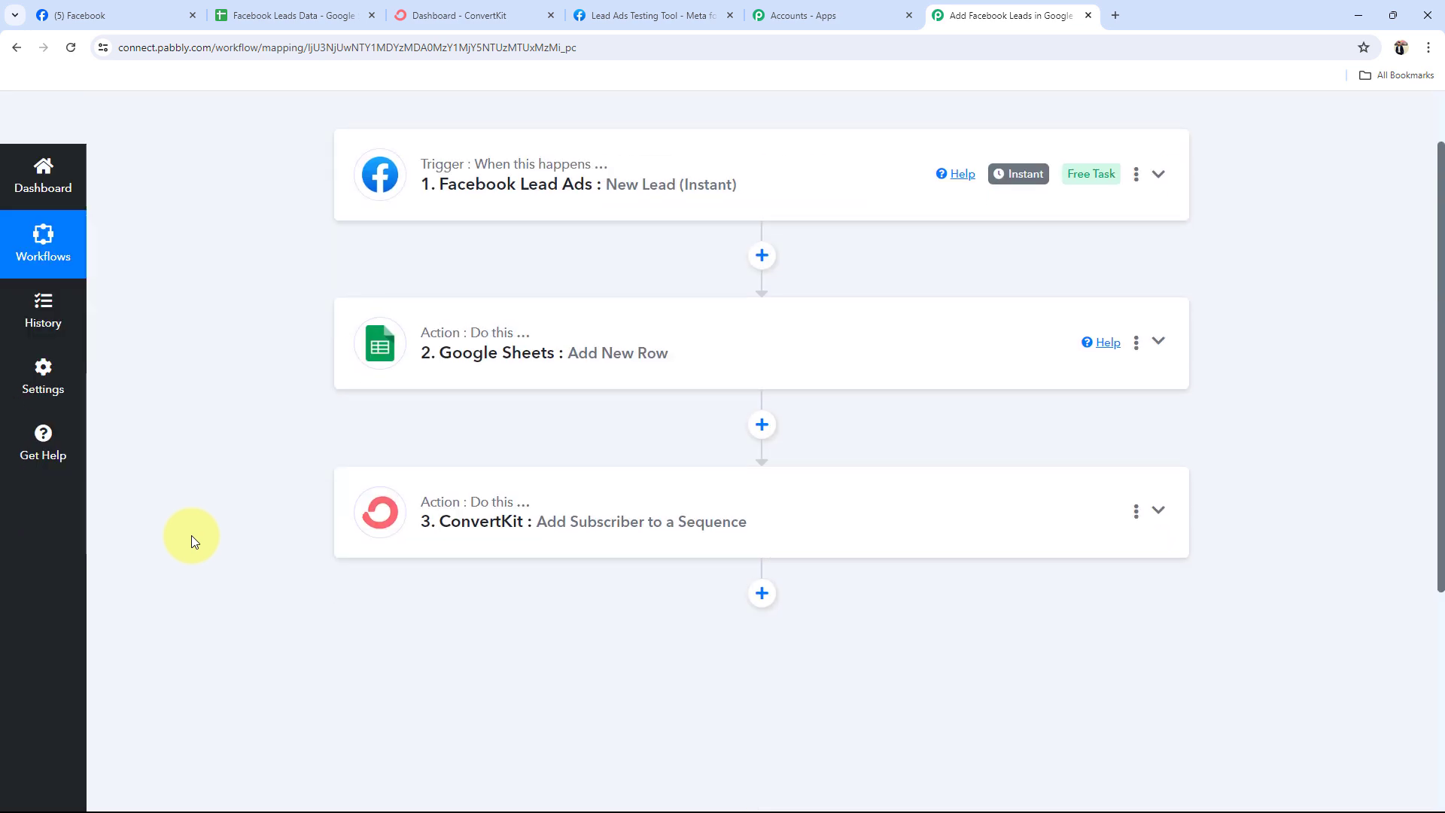
click(619, 506)
scroll(1023, 655, down, 3)
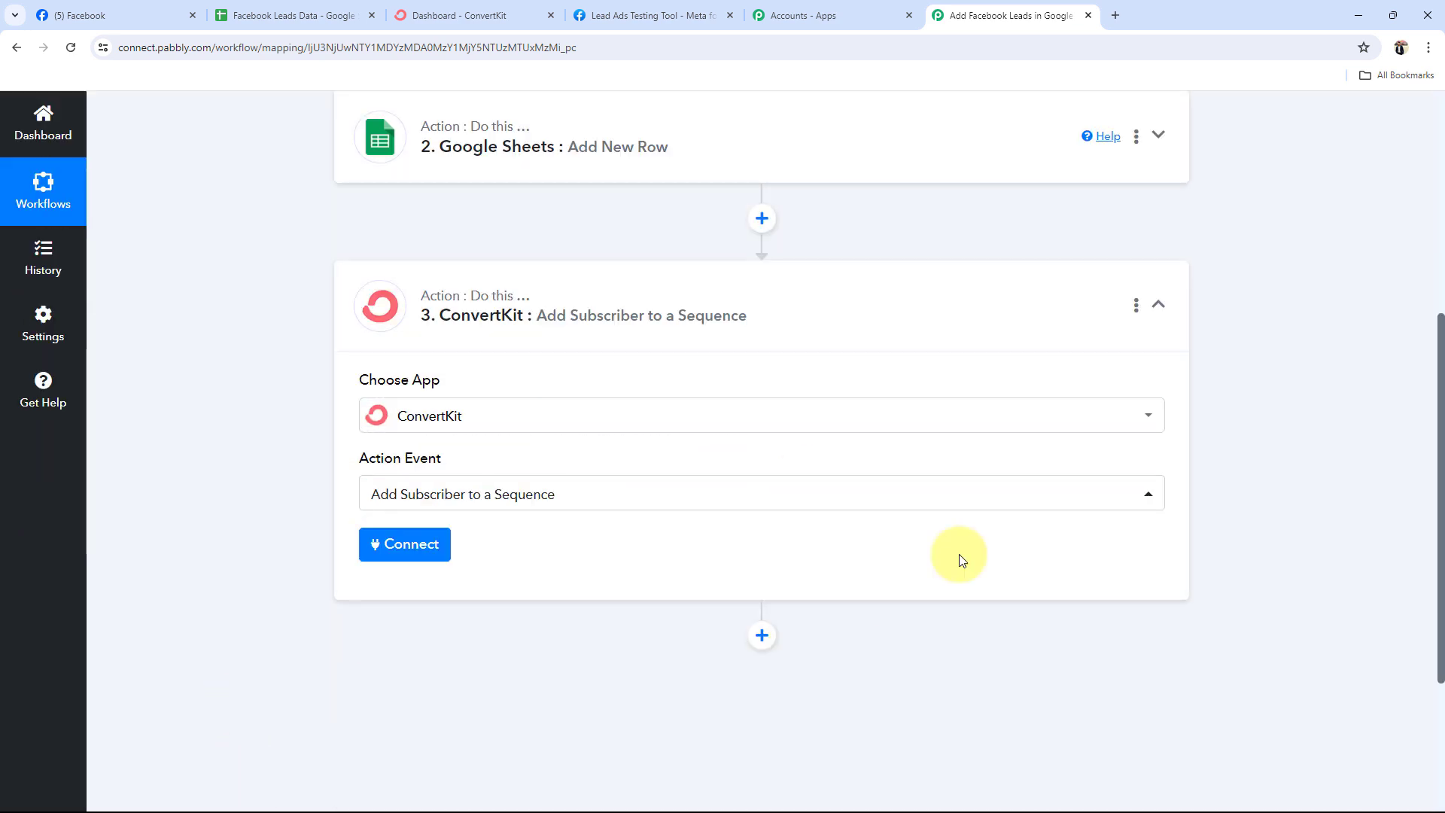
click(424, 555)
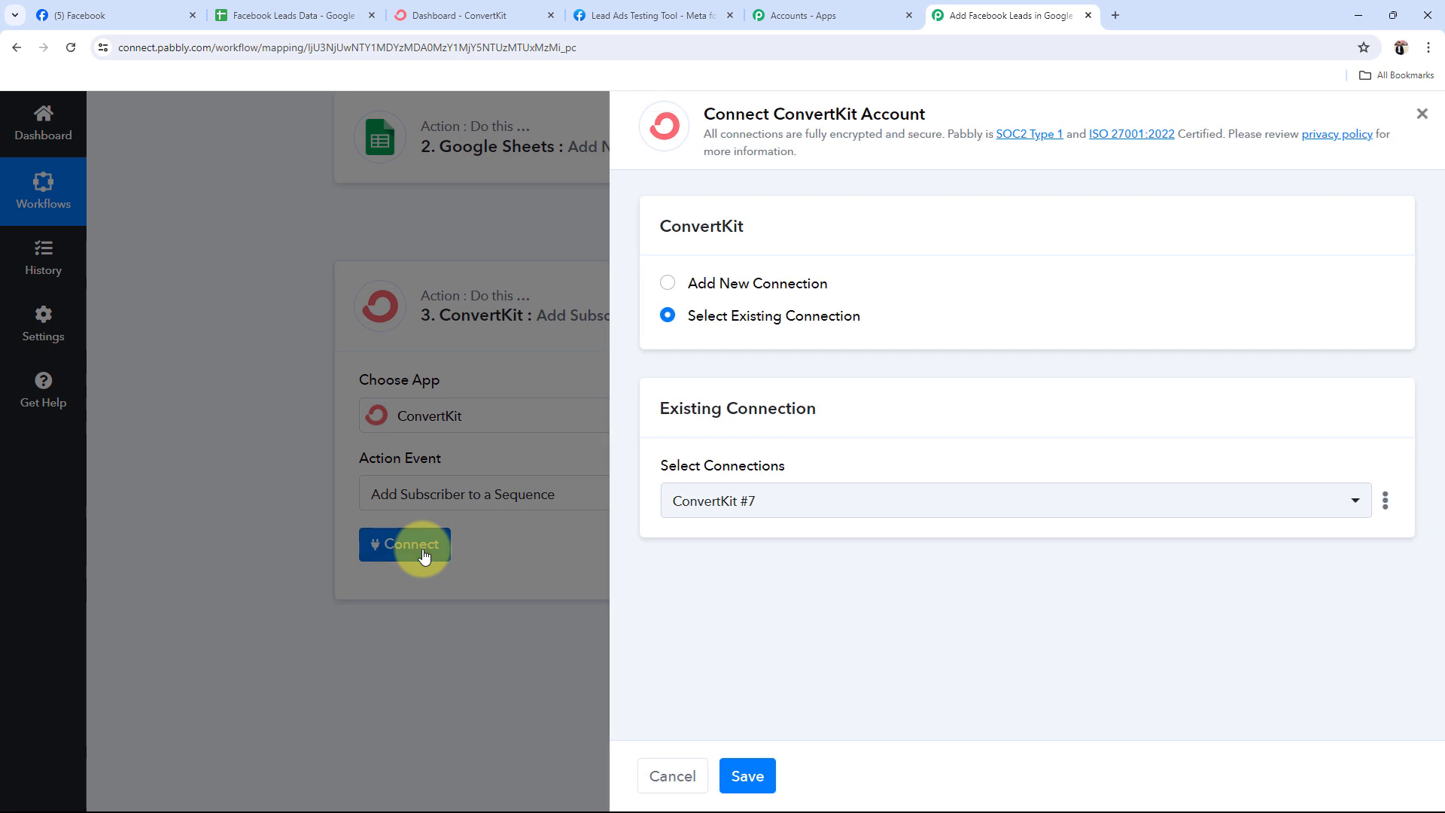
click(667, 285)
scroll(673, 376, down, 1)
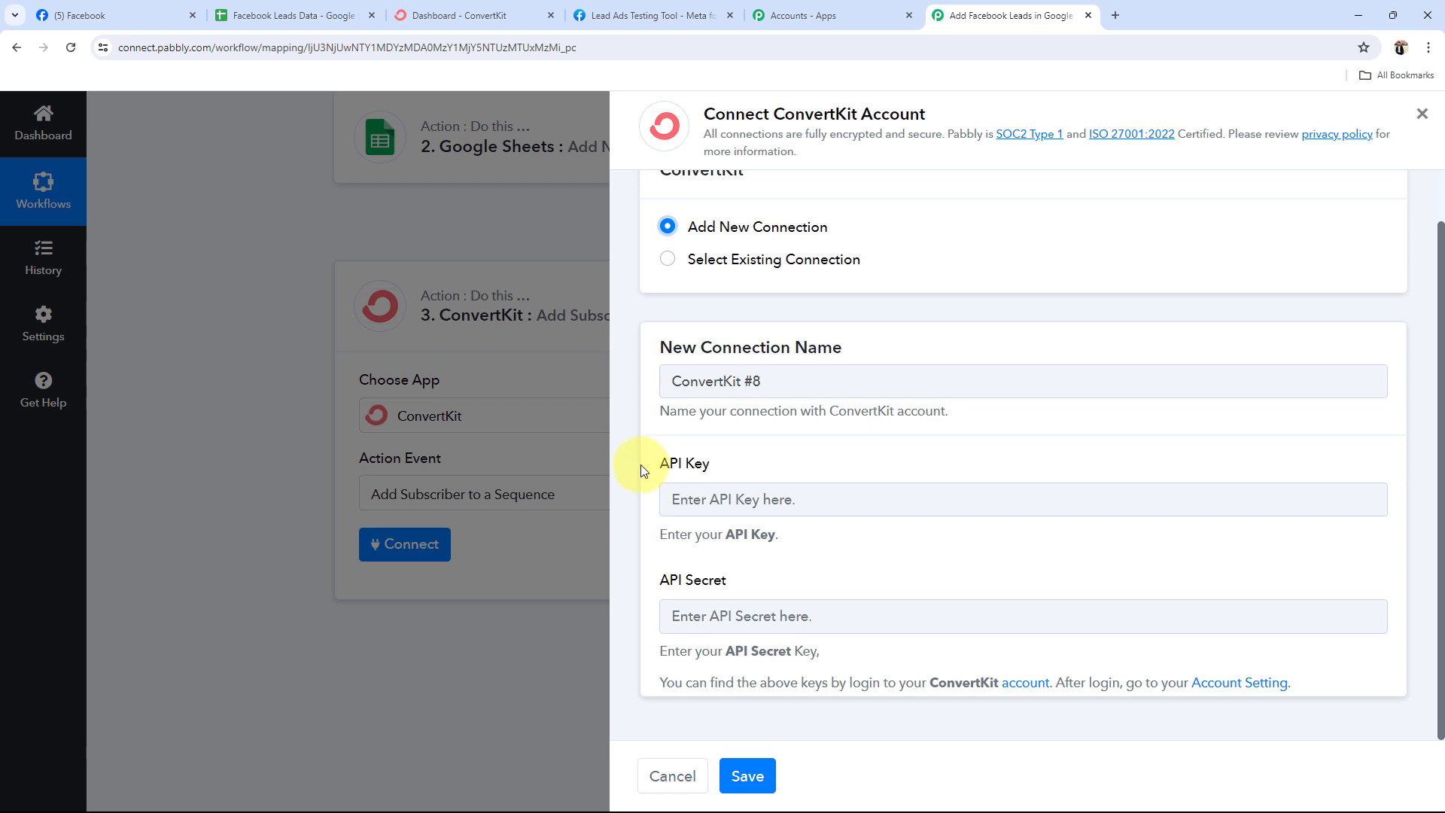
drag(730, 478, 715, 471)
drag(657, 579, 800, 581)
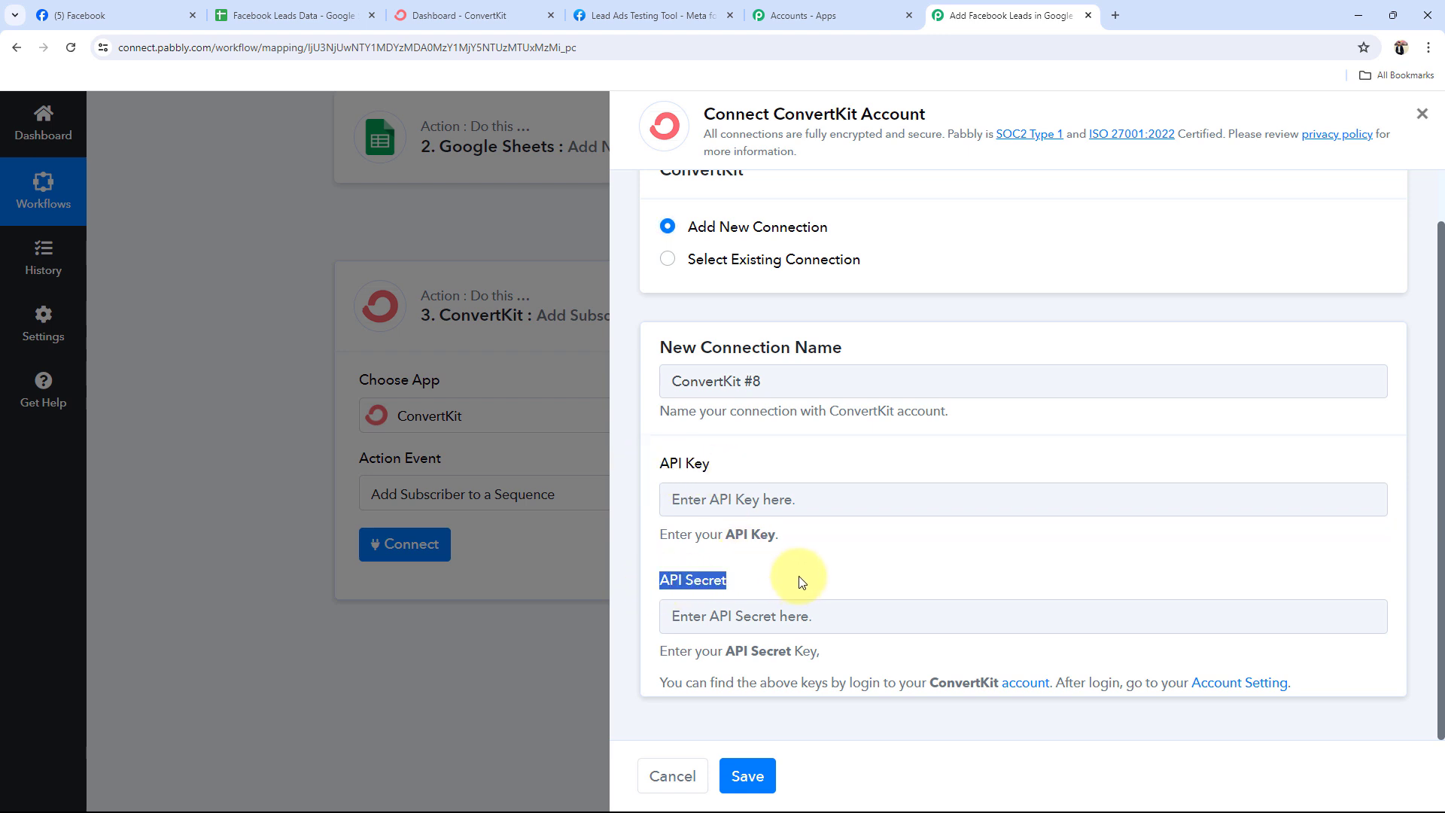
click(827, 729)
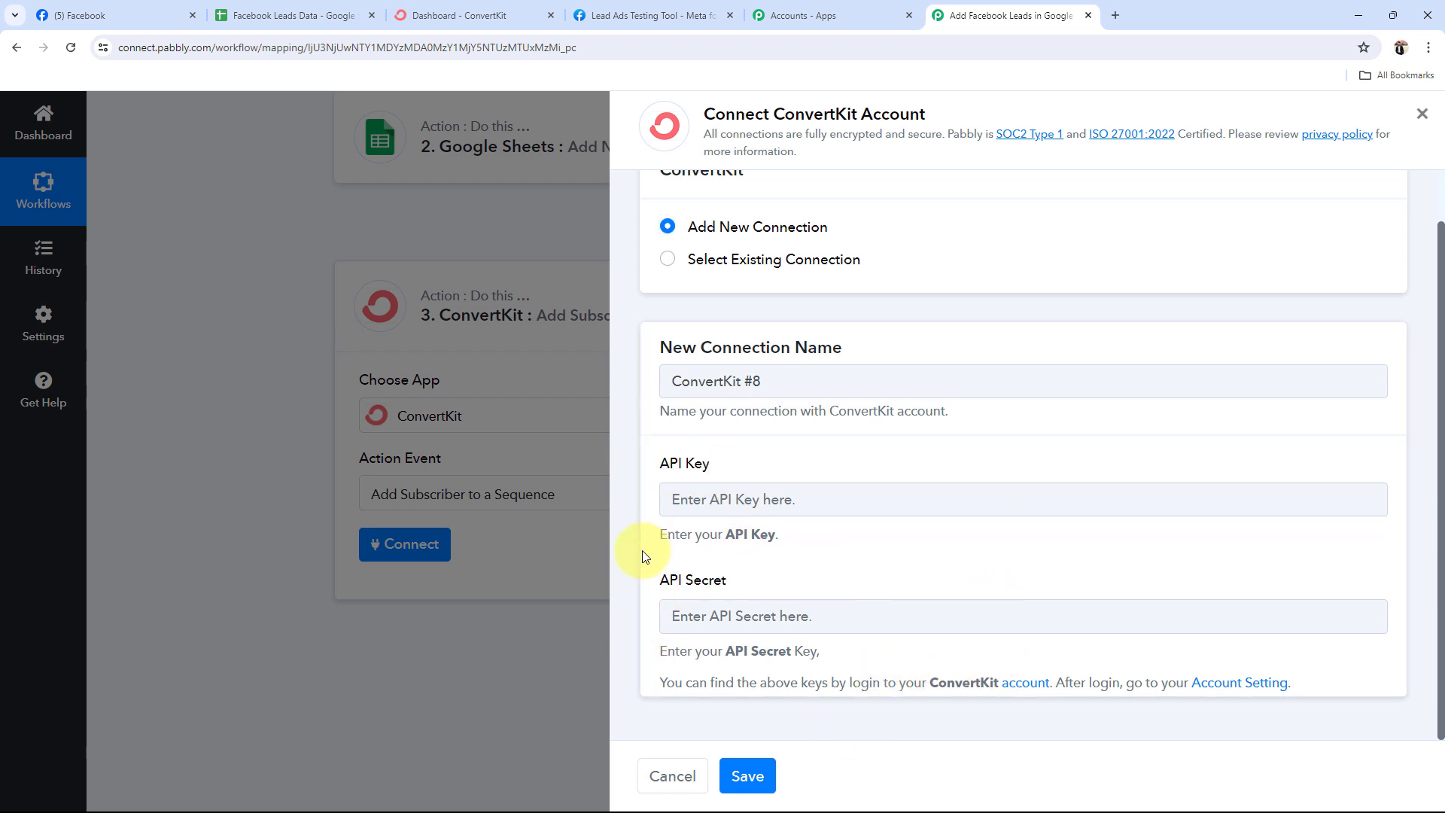
Switch to ConvertKit and open the account's Advanced settings at the API section
click(489, 15)
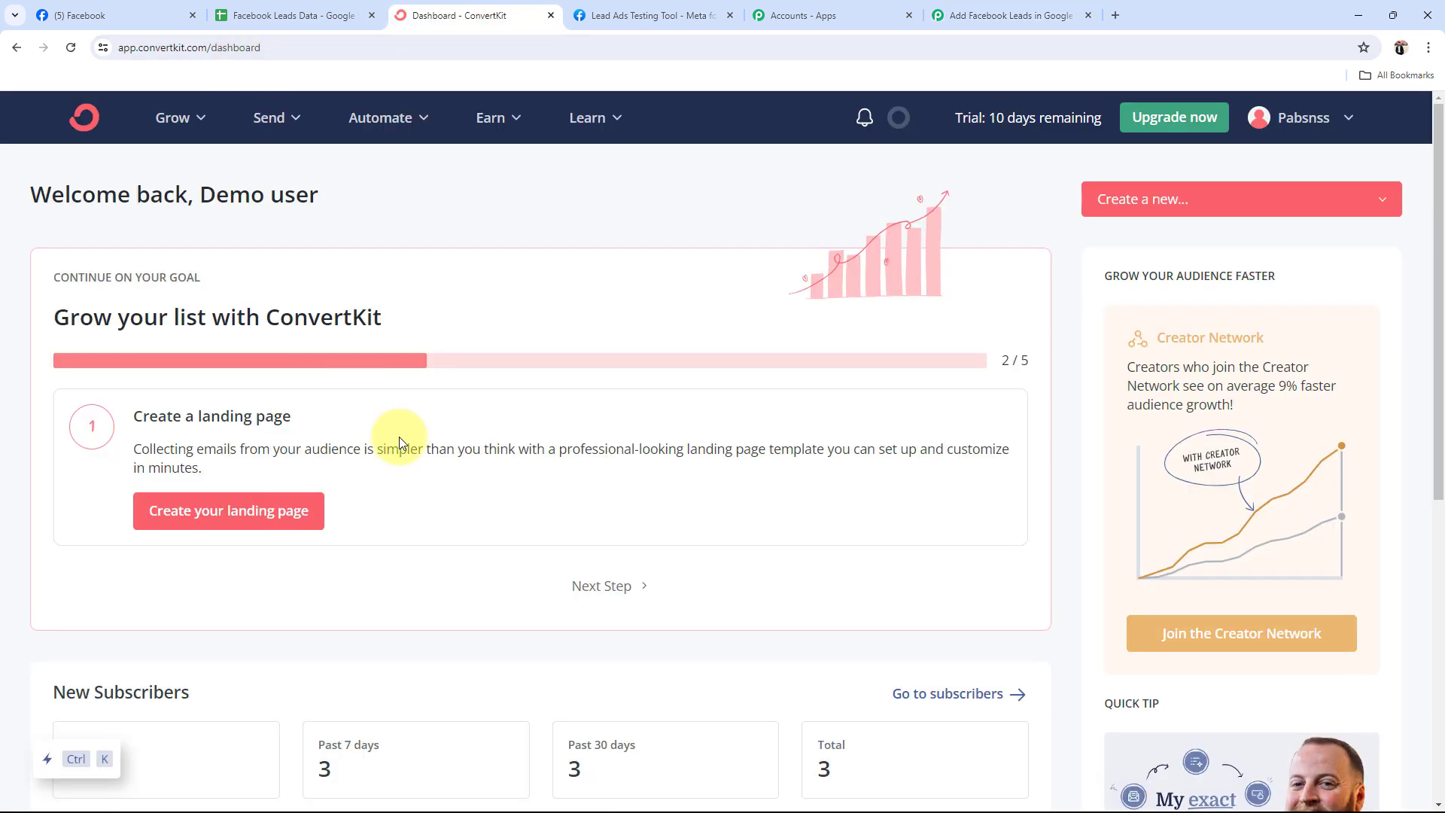
click(1303, 117)
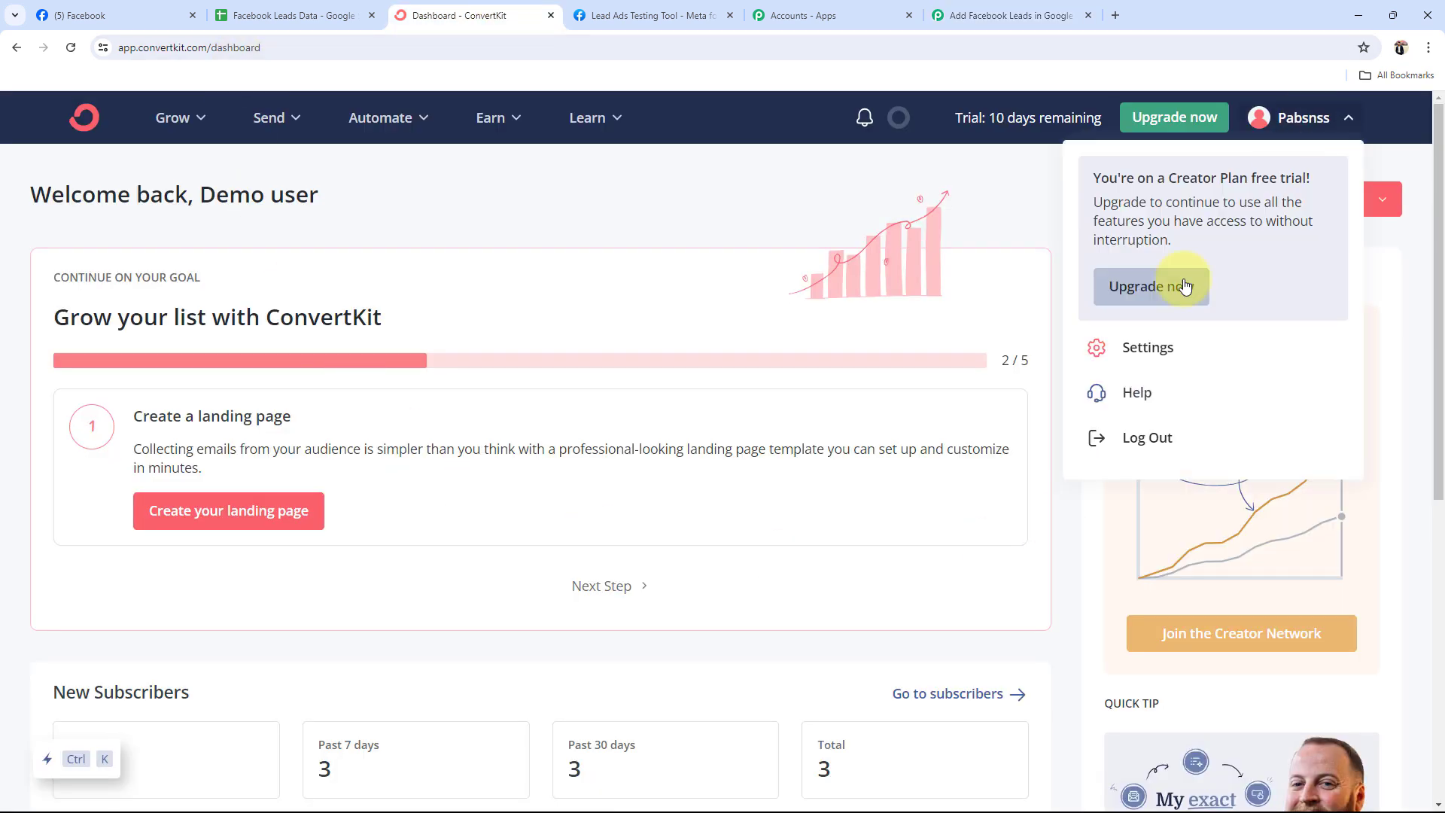
click(1083, 351)
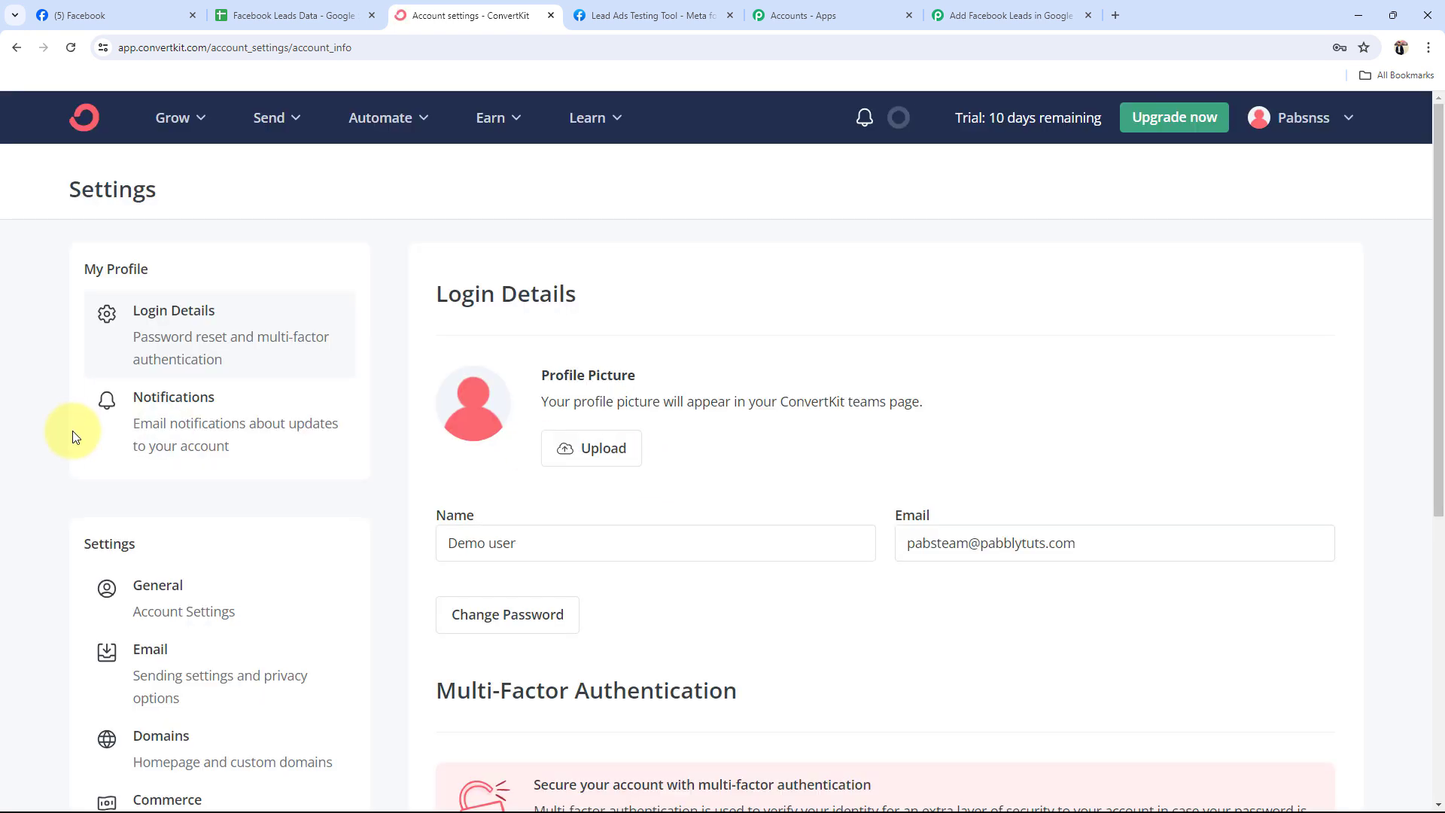
scroll(67, 466, down, 6)
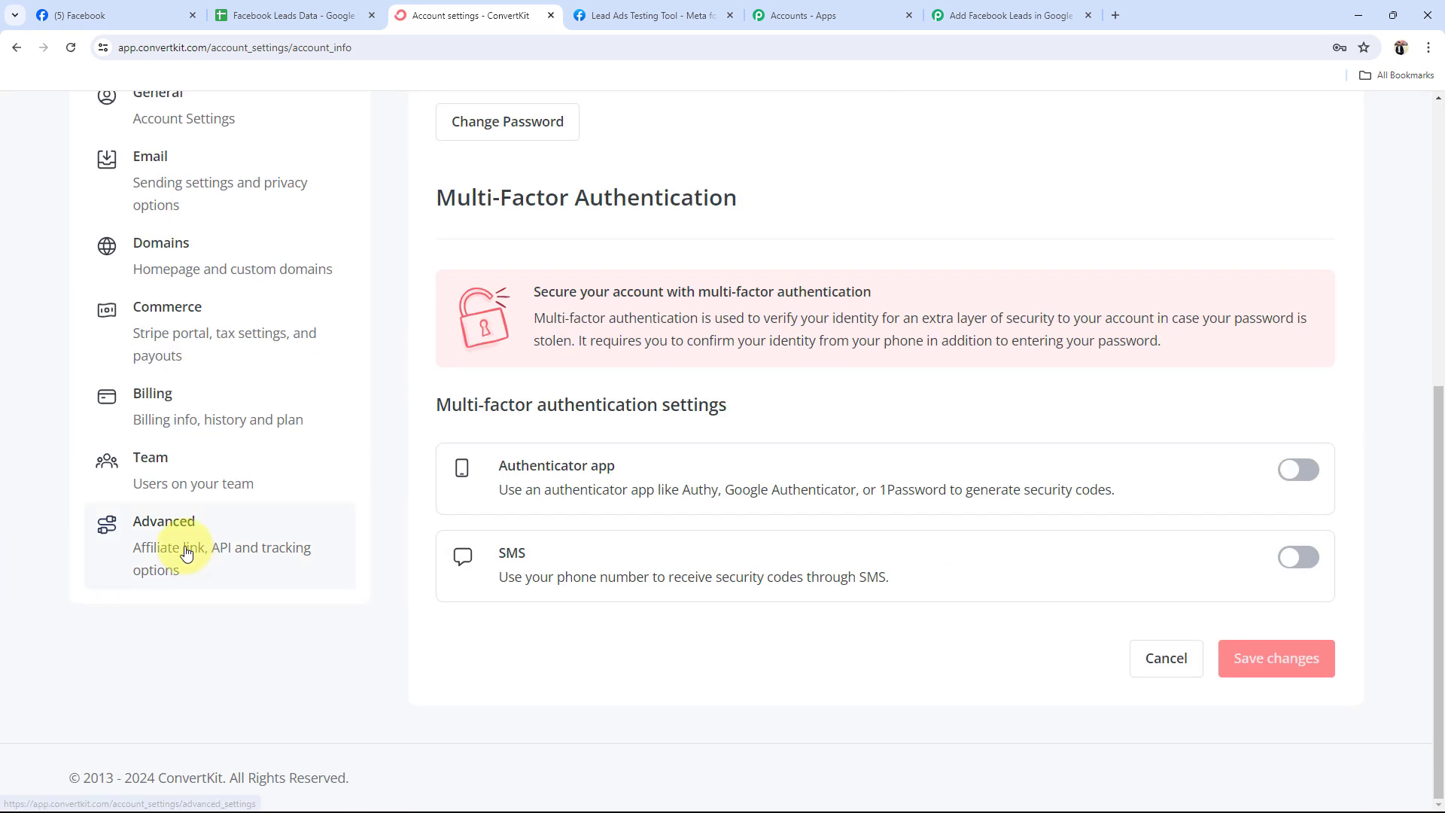
click(187, 553)
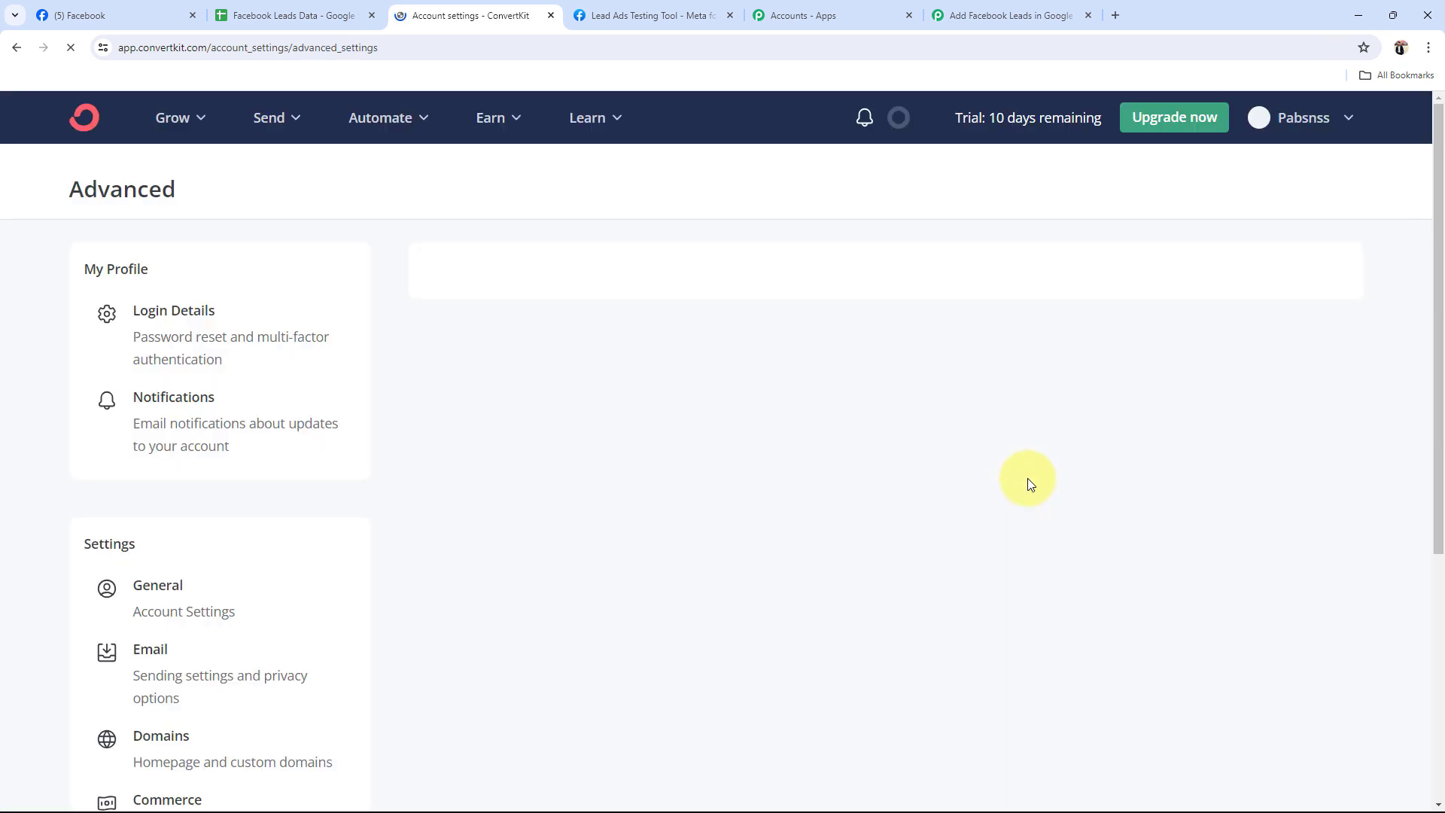
scroll(400, 651, down, 3)
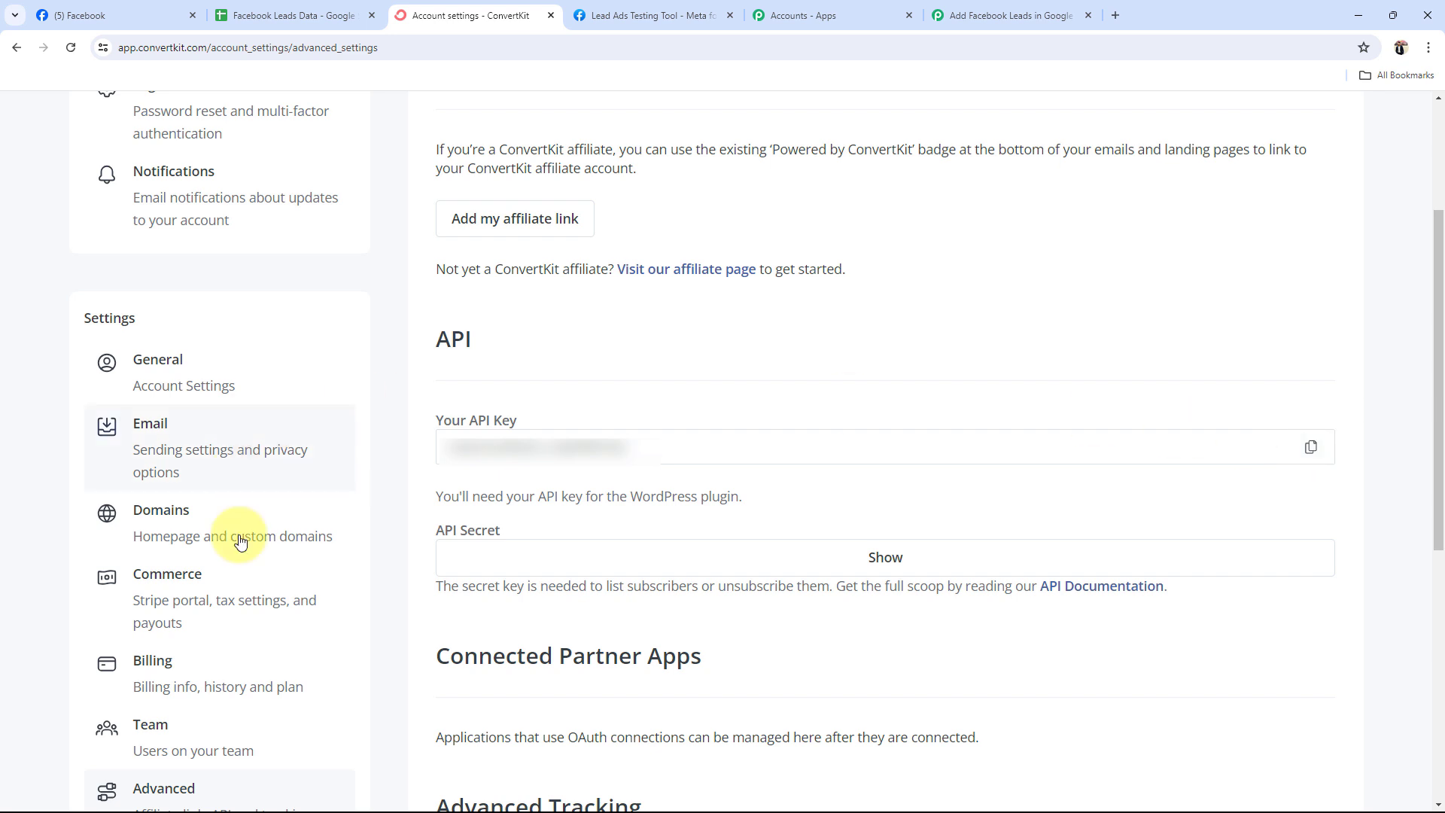
Copy the ConvertKit API key and paste it into the new connection's API Key field in the workflow
click(1311, 448)
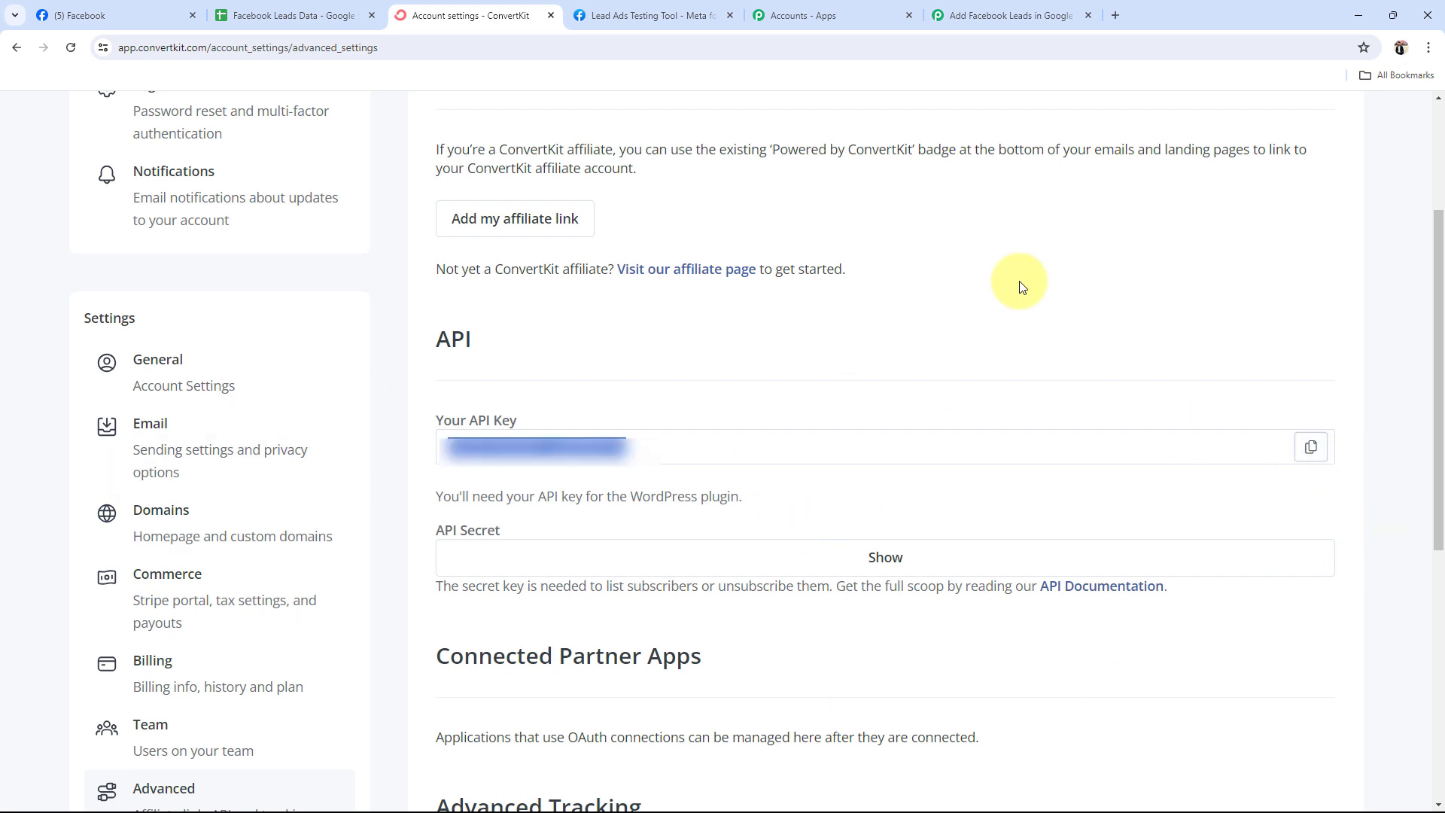
click(1009, 16)
click(694, 500)
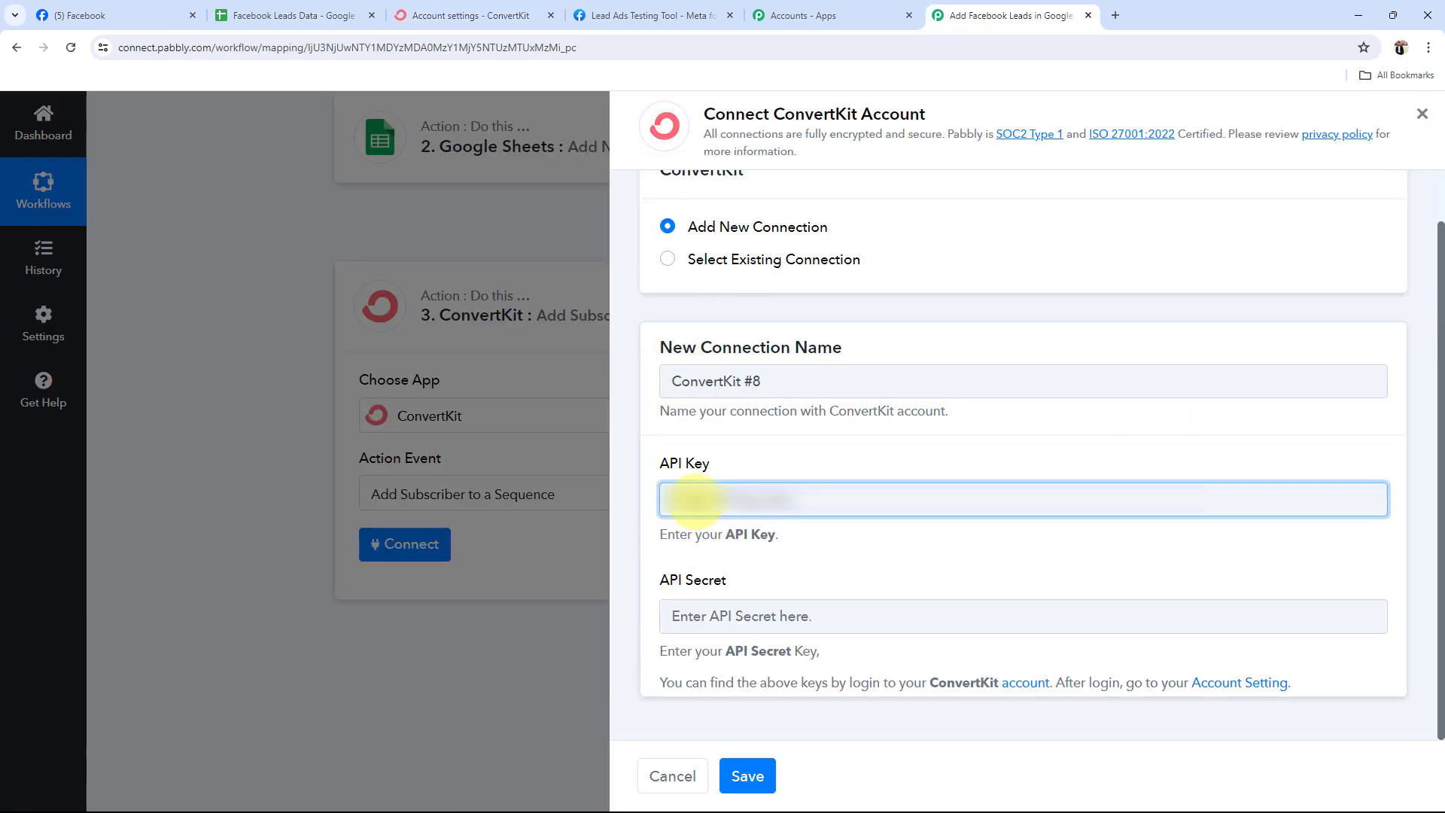
Reveal and copy the ConvertKit API secret, paste it into the connection's API Secret field, and save the connection
click(694, 615)
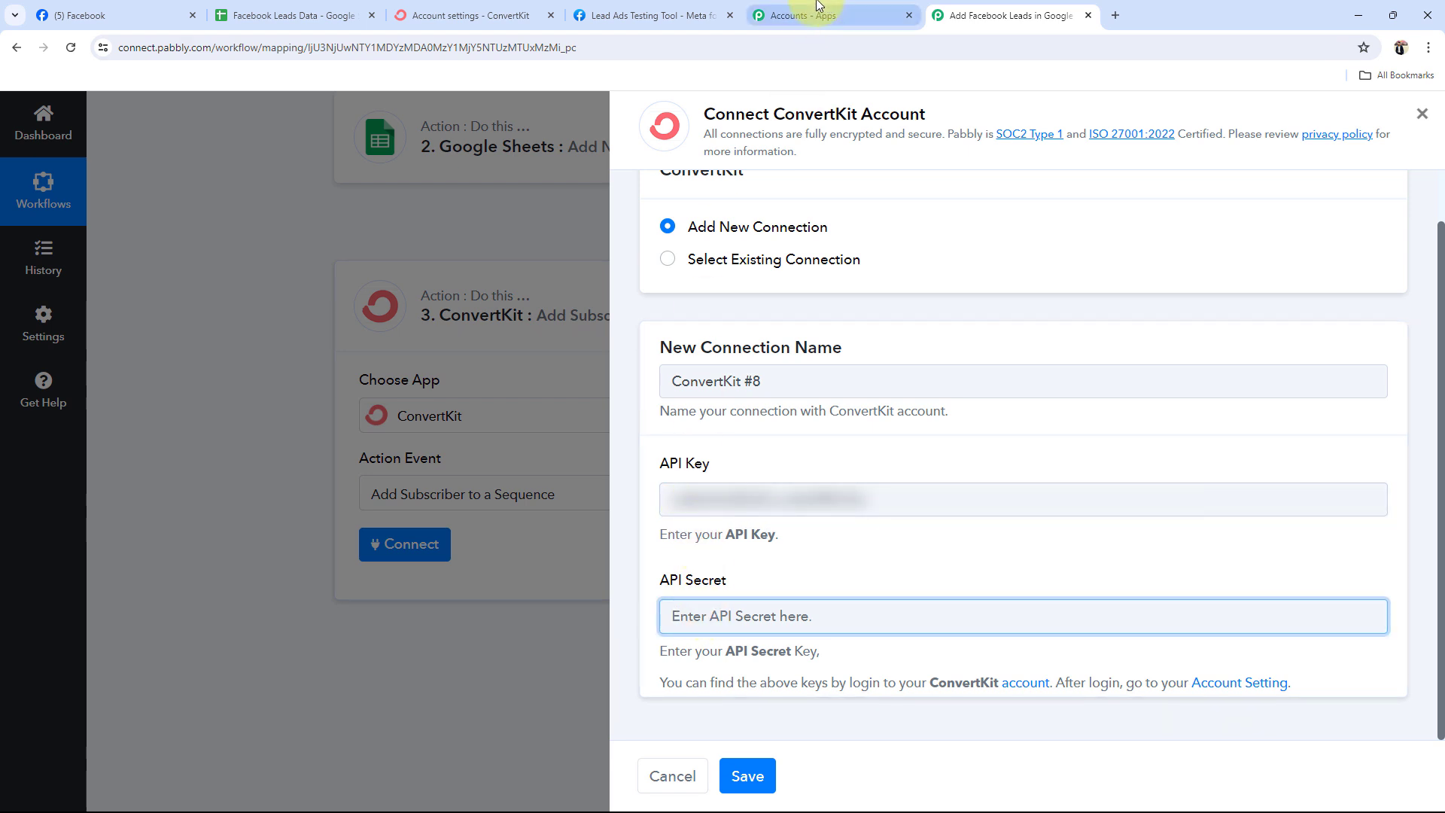
click(497, 11)
click(886, 556)
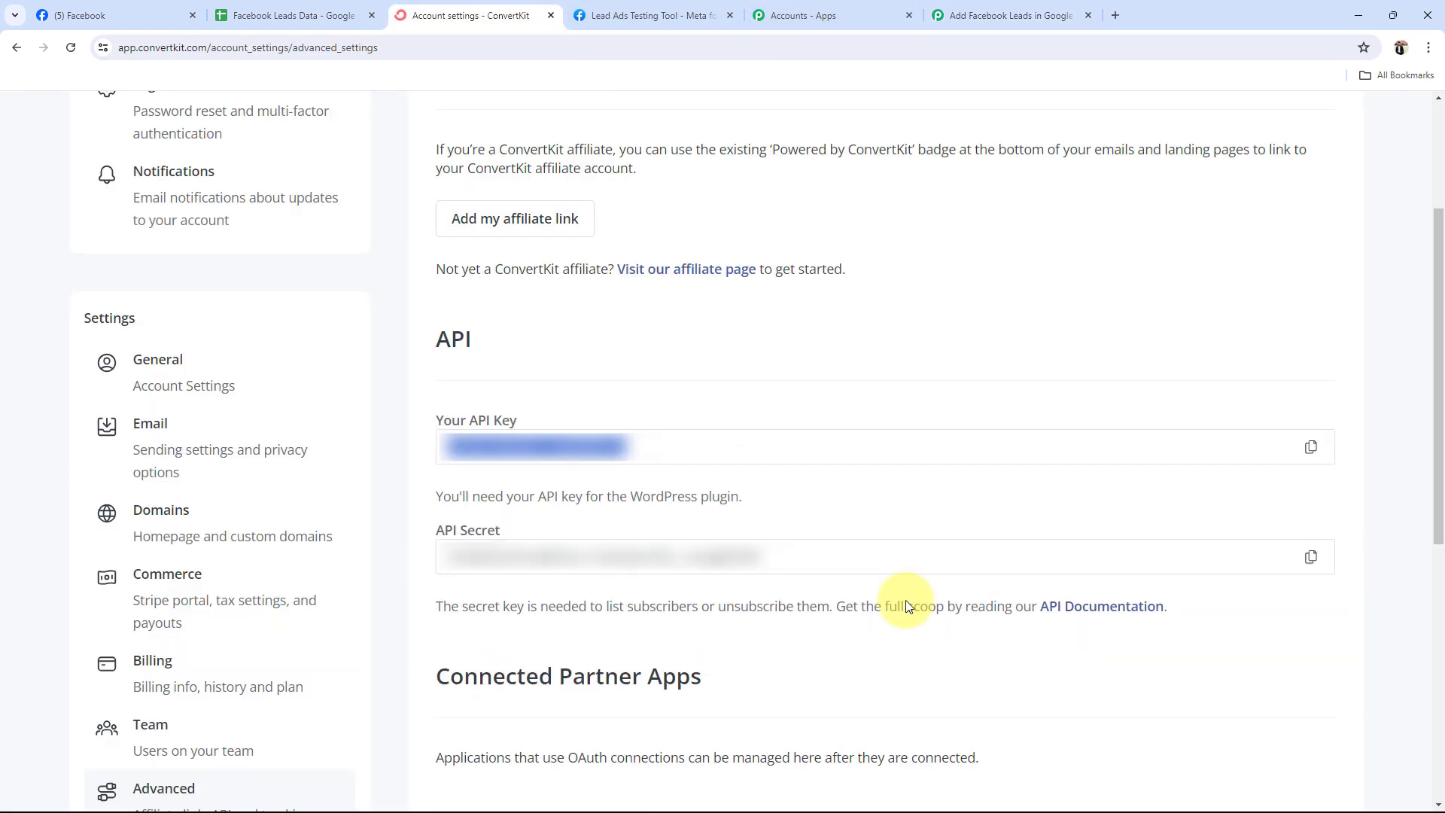
click(1308, 559)
click(1009, 15)
key(ctrl+v)
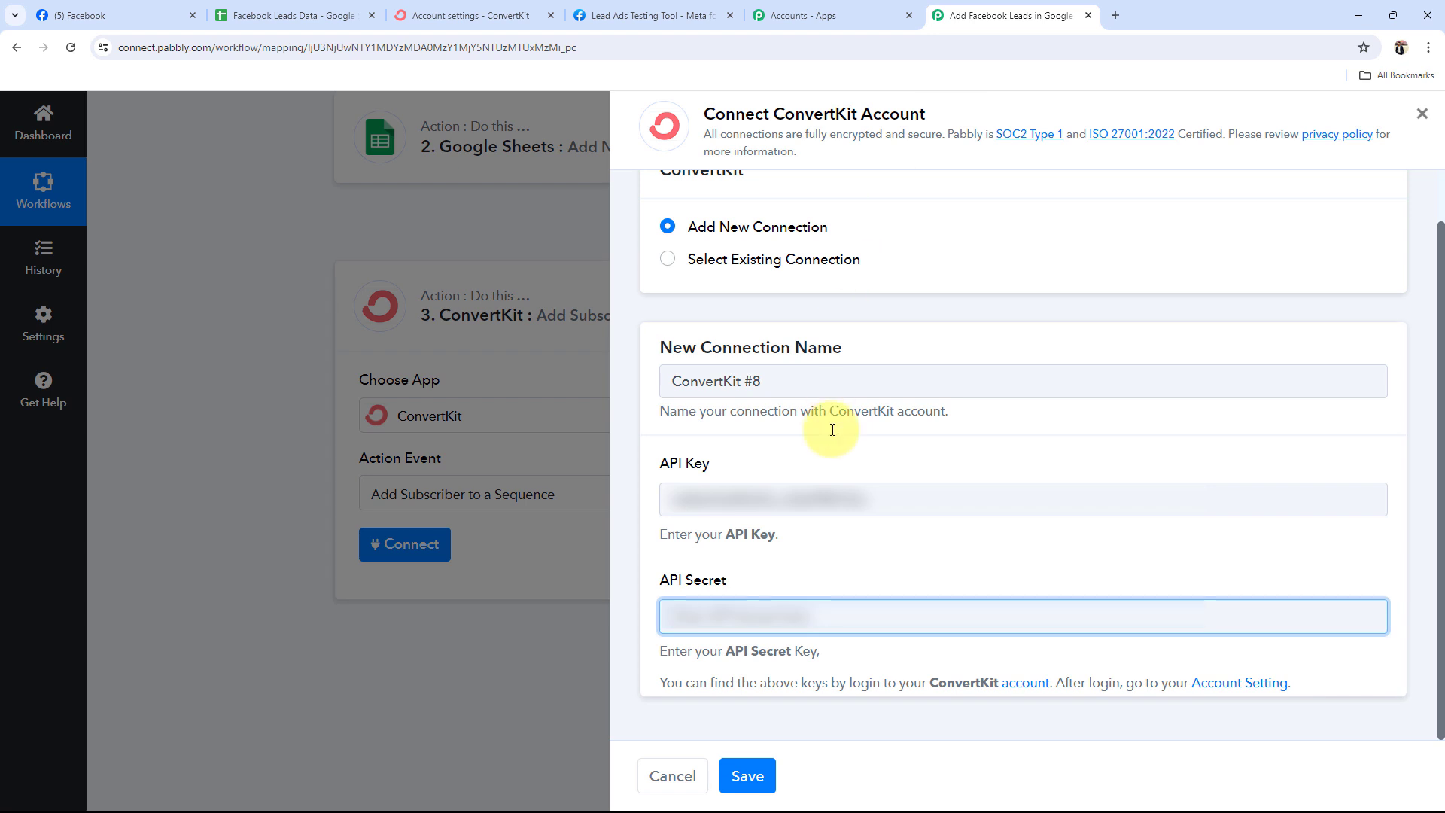
click(748, 774)
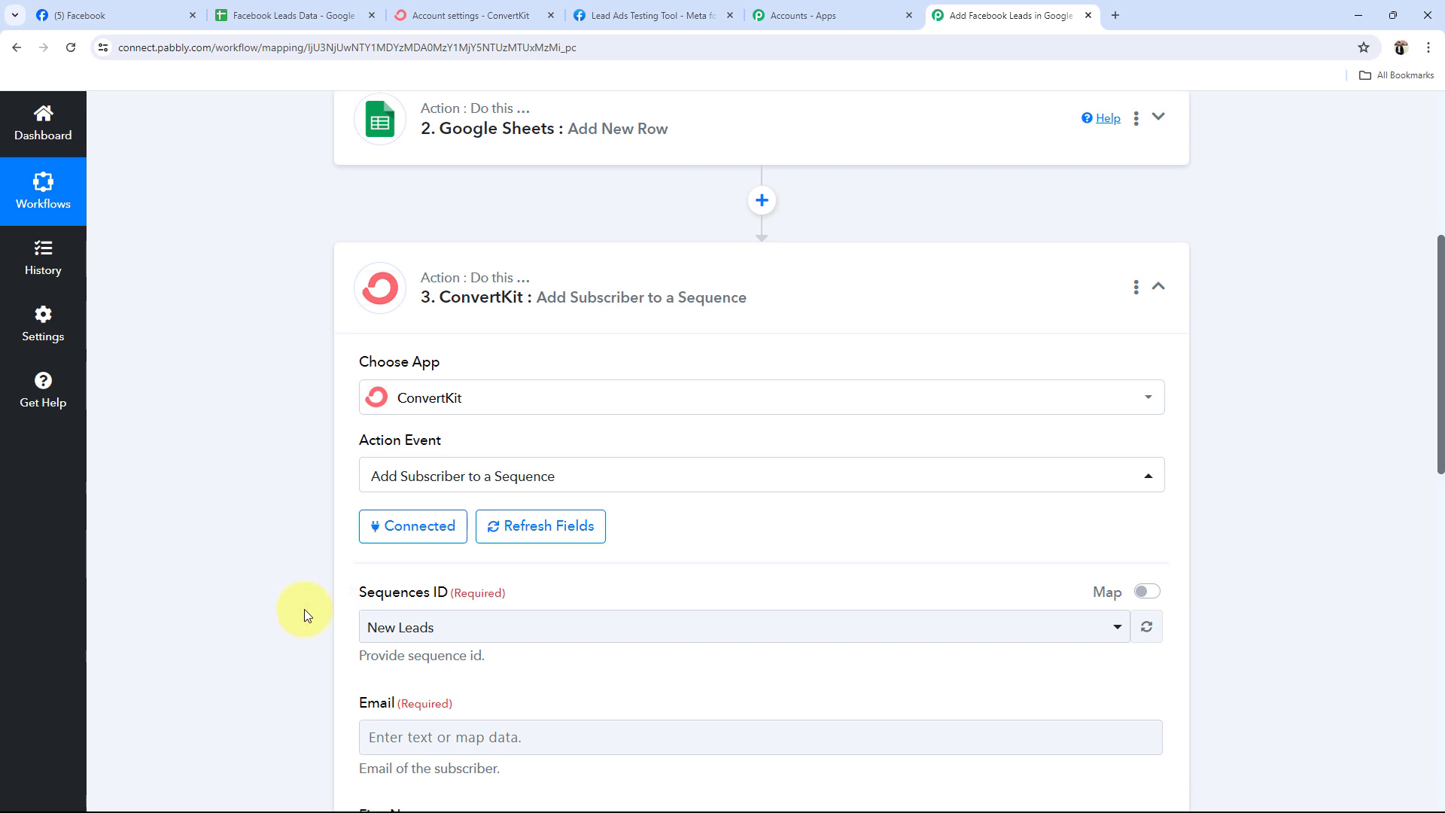
Choose New Leads as the Sequences ID of the ConvertKit action
scroll(307, 612, down, 4)
click(379, 341)
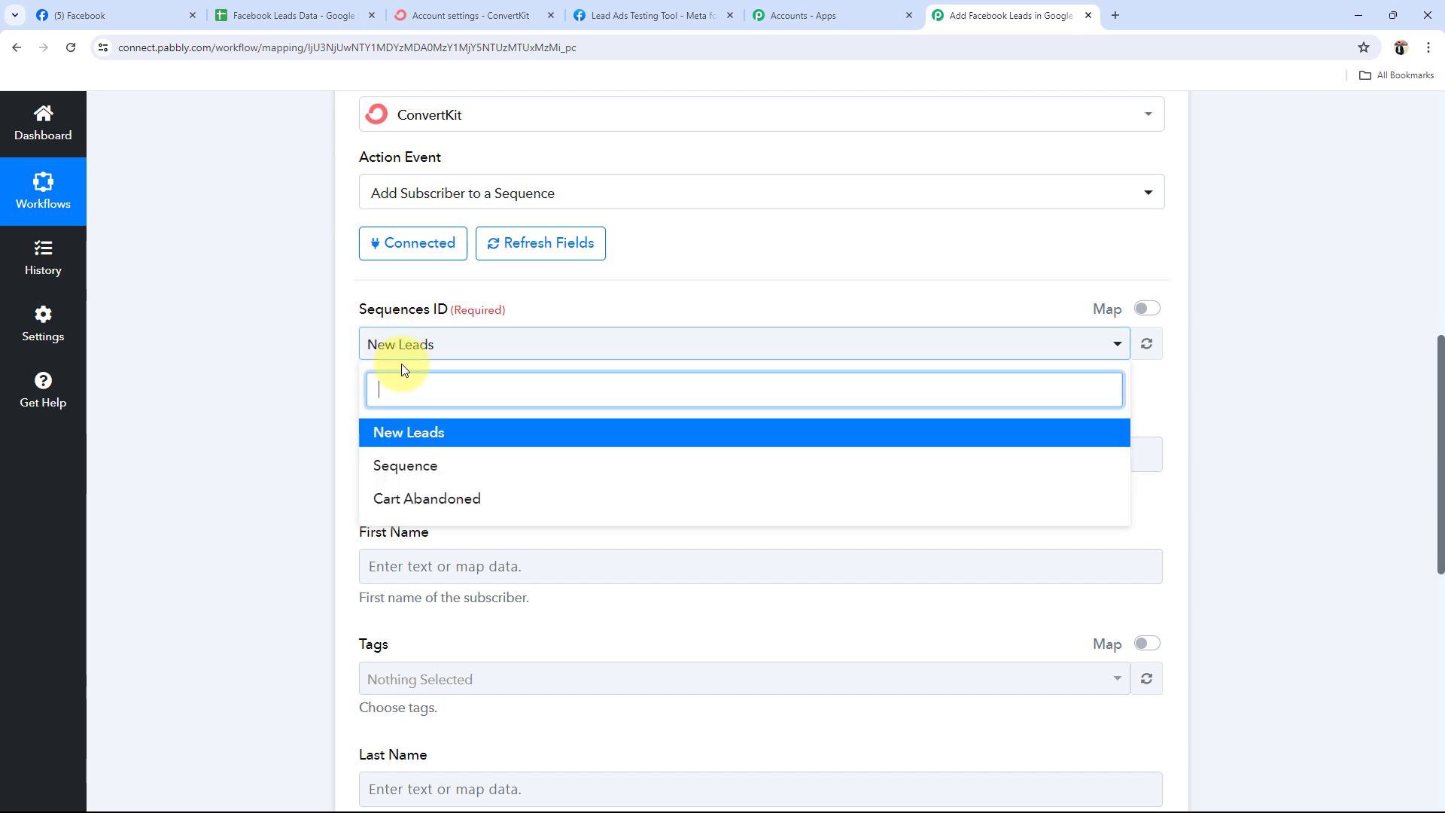
click(381, 343)
click(381, 343)
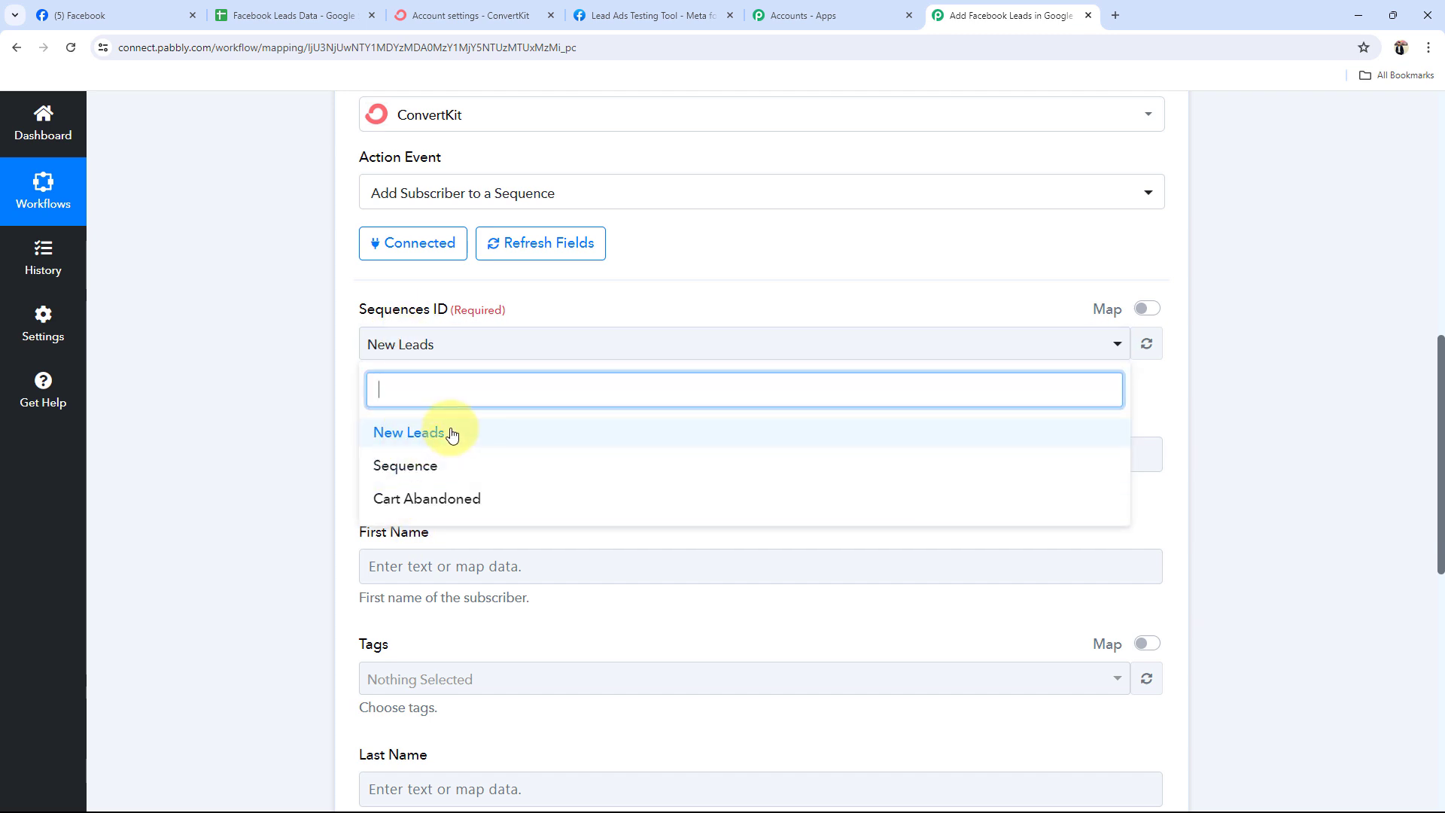
click(426, 432)
click(254, 390)
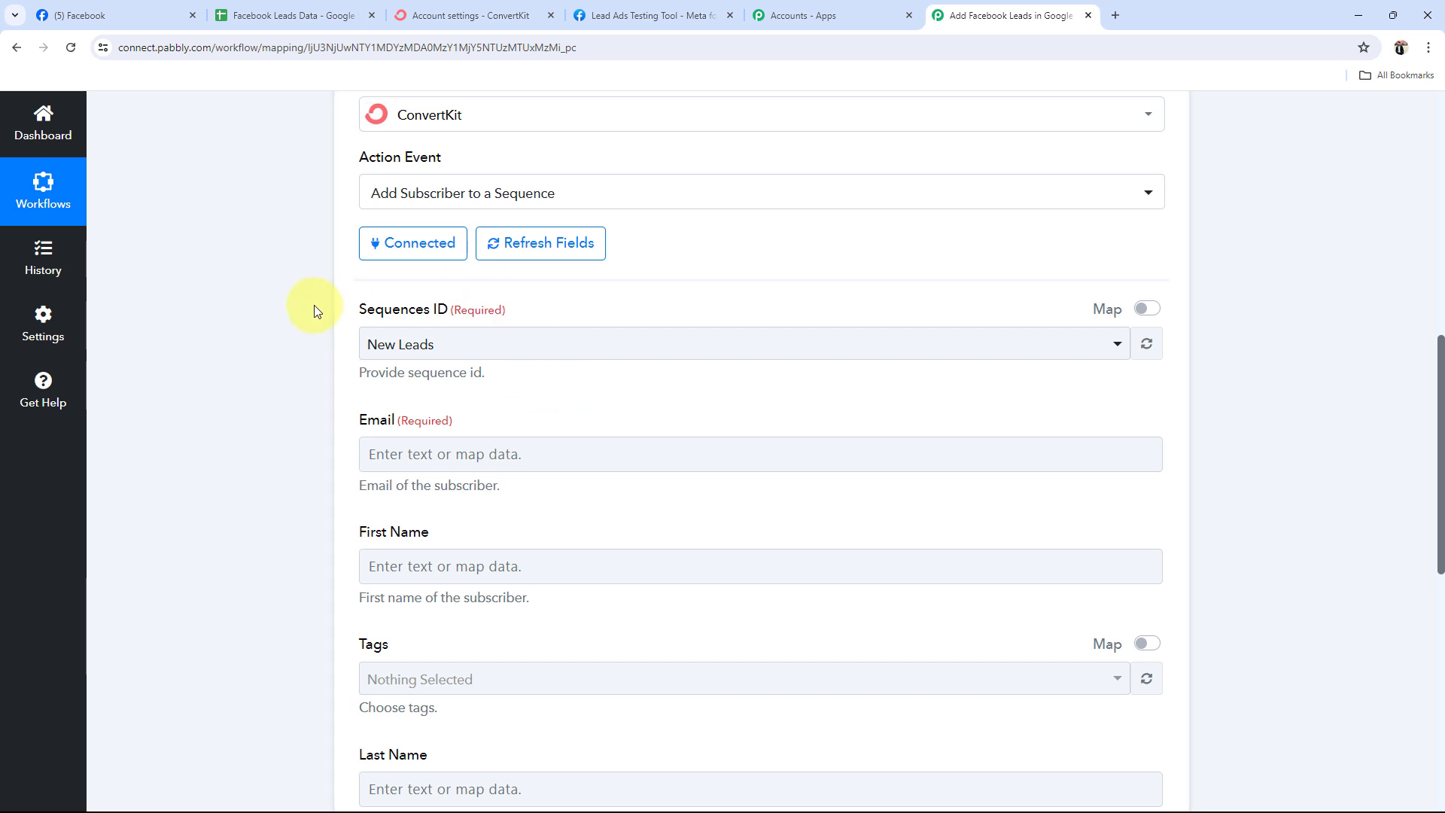
Check the New Leads sequence in ConvertKit's Sequences list, then return to the workflow and choose New Leads again as the sequence
click(433, 15)
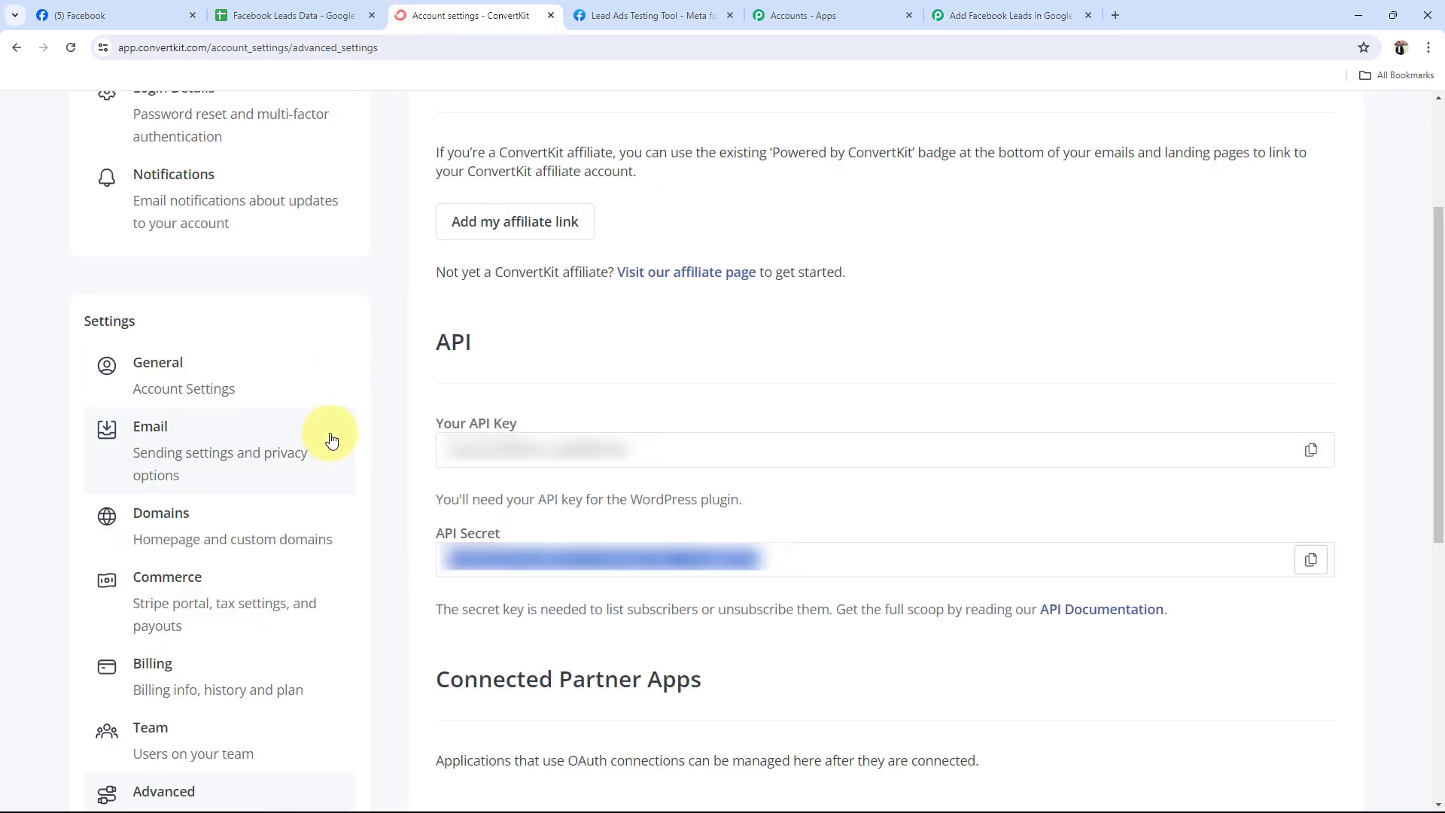
scroll(332, 440, up, 3)
click(293, 129)
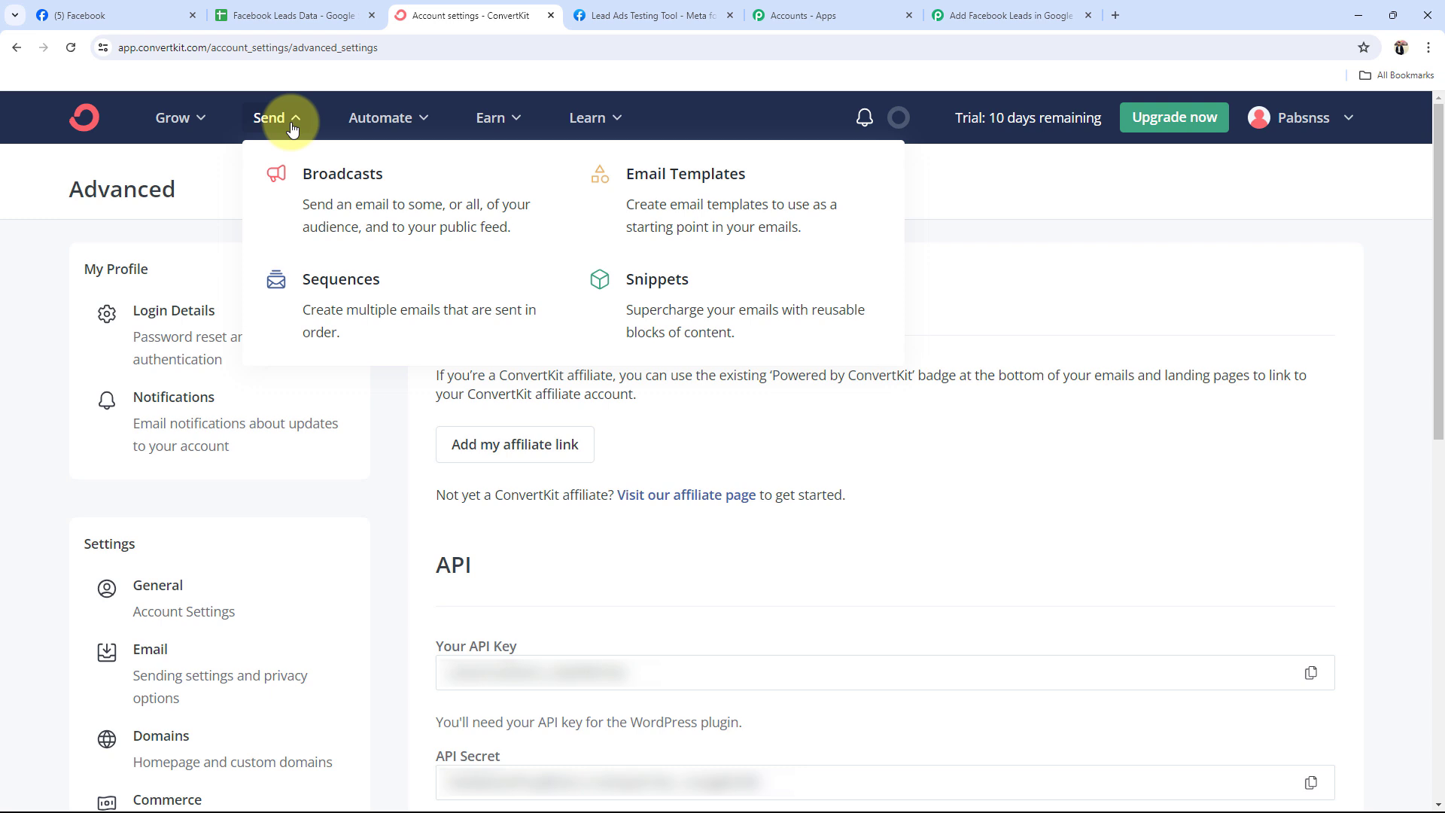
click(318, 285)
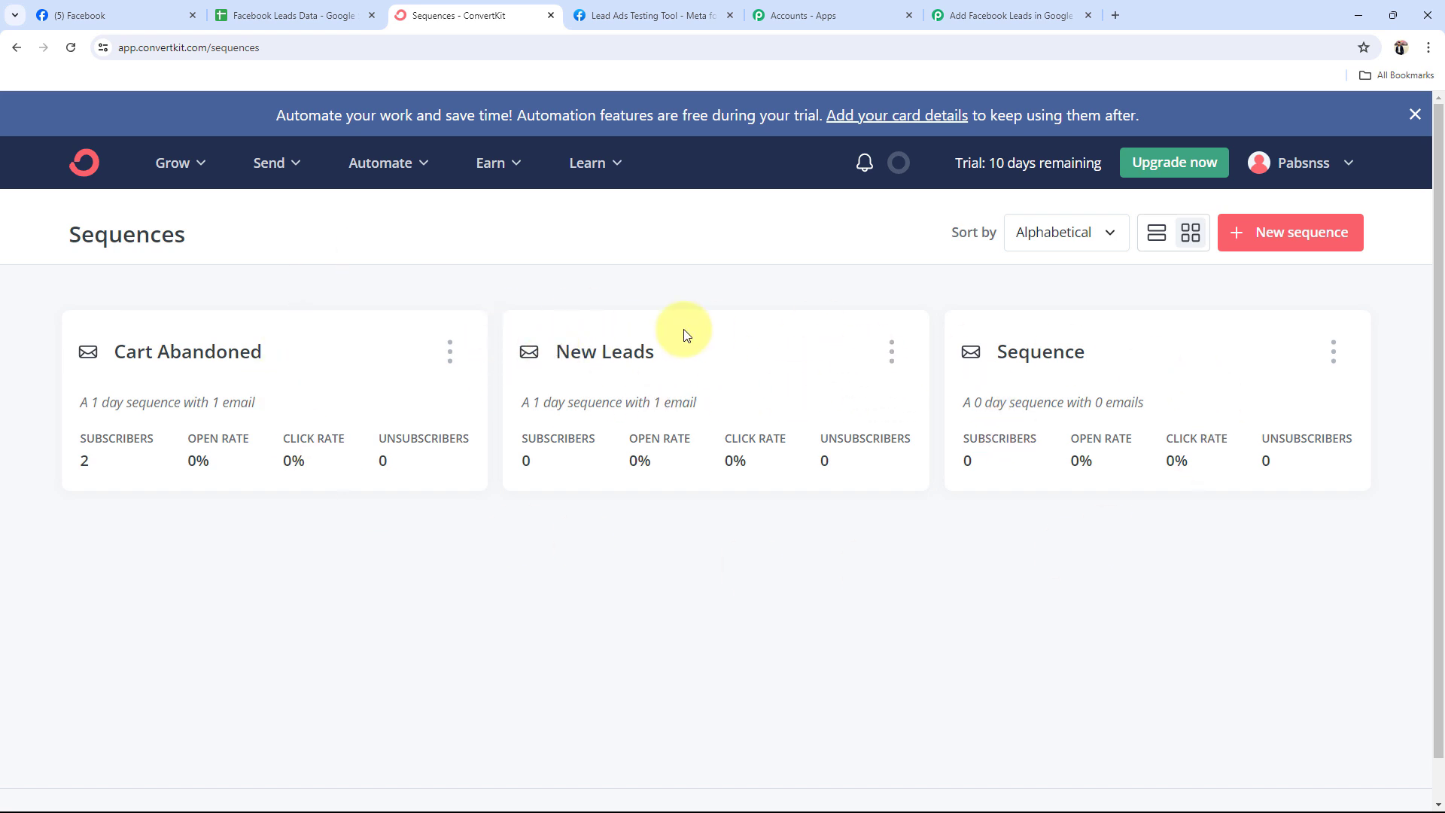
drag(554, 351, 632, 351)
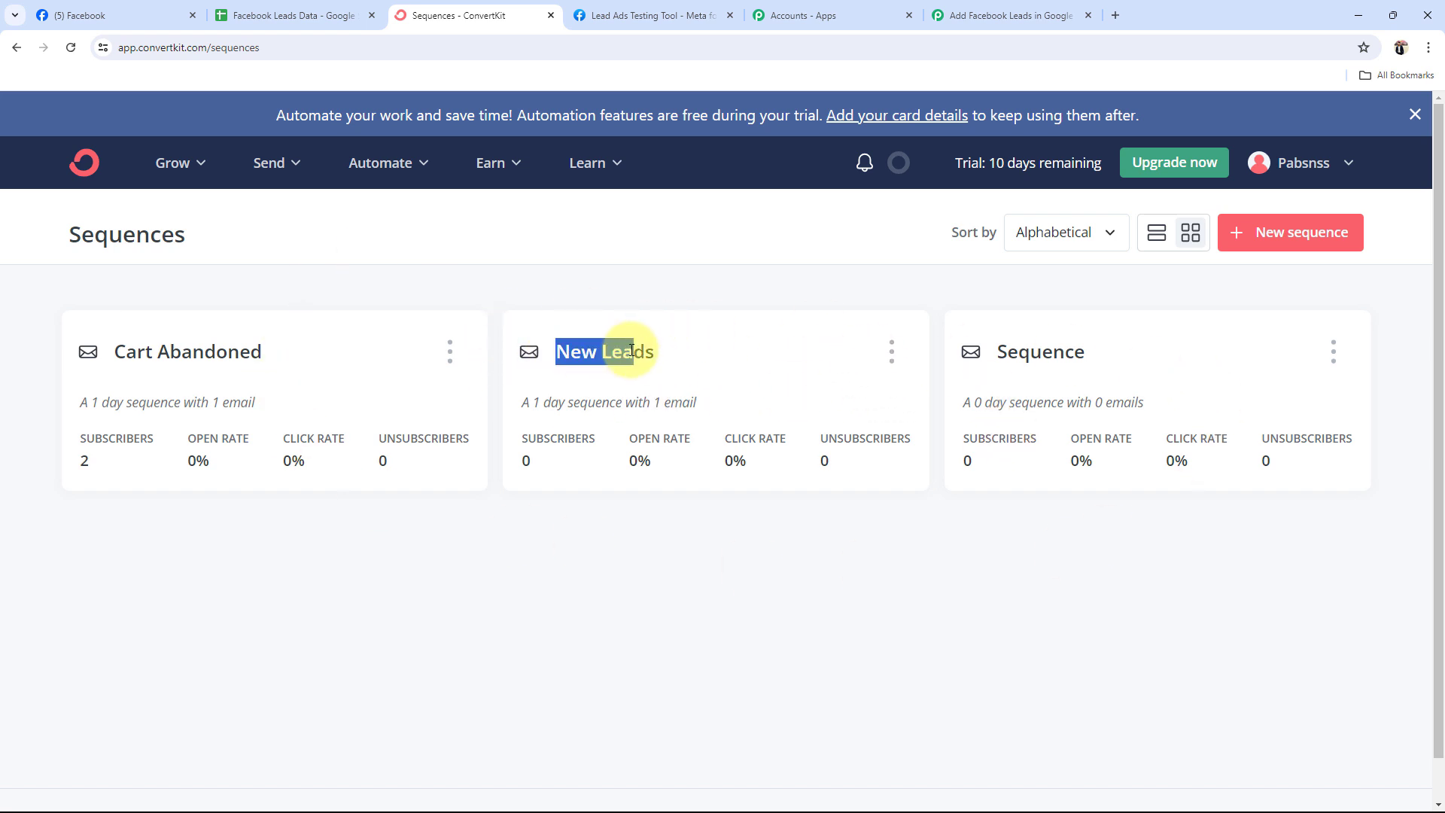
click(1014, 7)
click(394, 344)
click(394, 429)
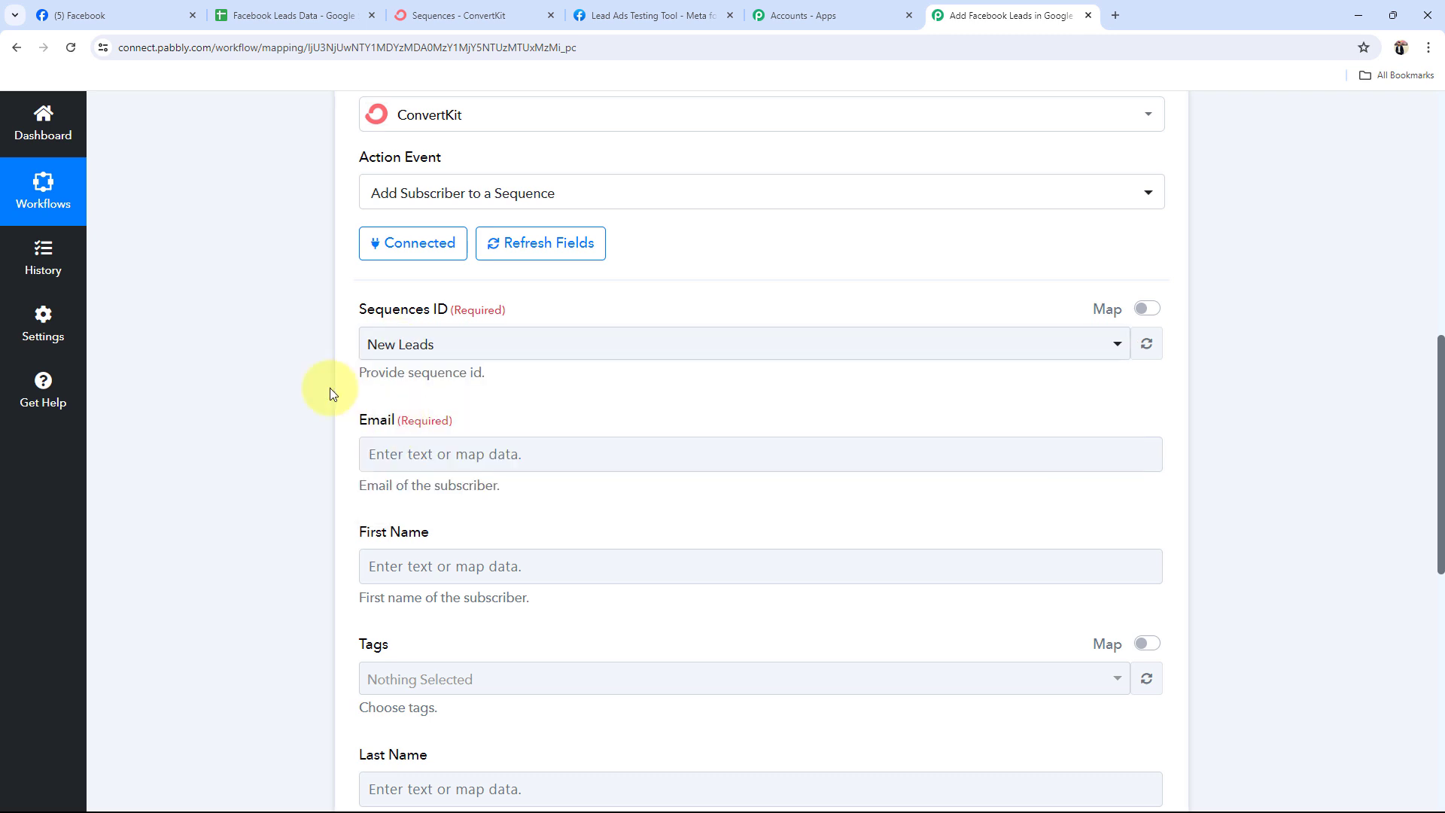
Map the ConvertKit action's Email field to Res4 Email from the Facebook Lead Ads trigger
scroll(306, 382, down, 2)
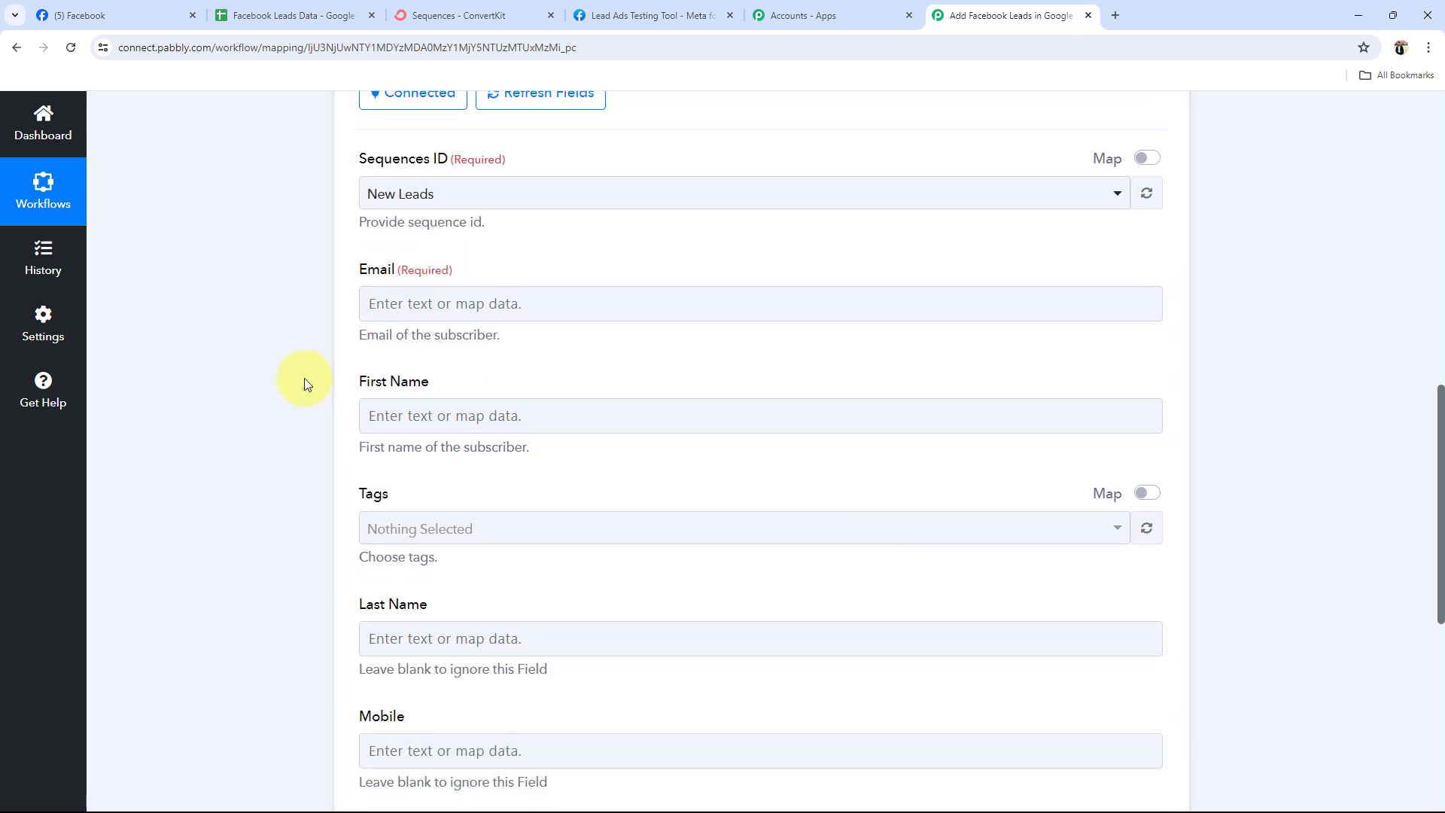
scroll(304, 383, down, 1)
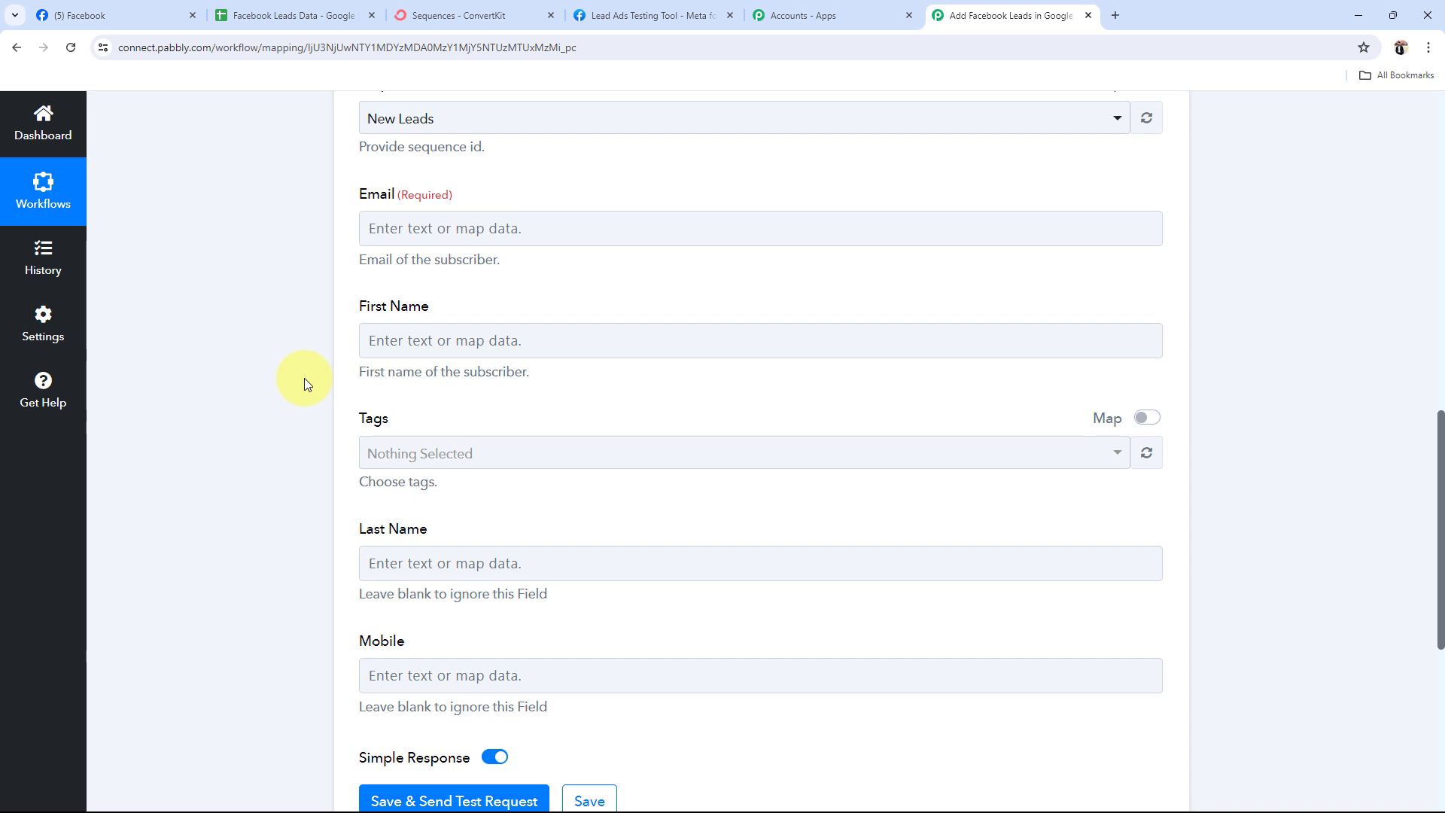
scroll(305, 383, up, 1)
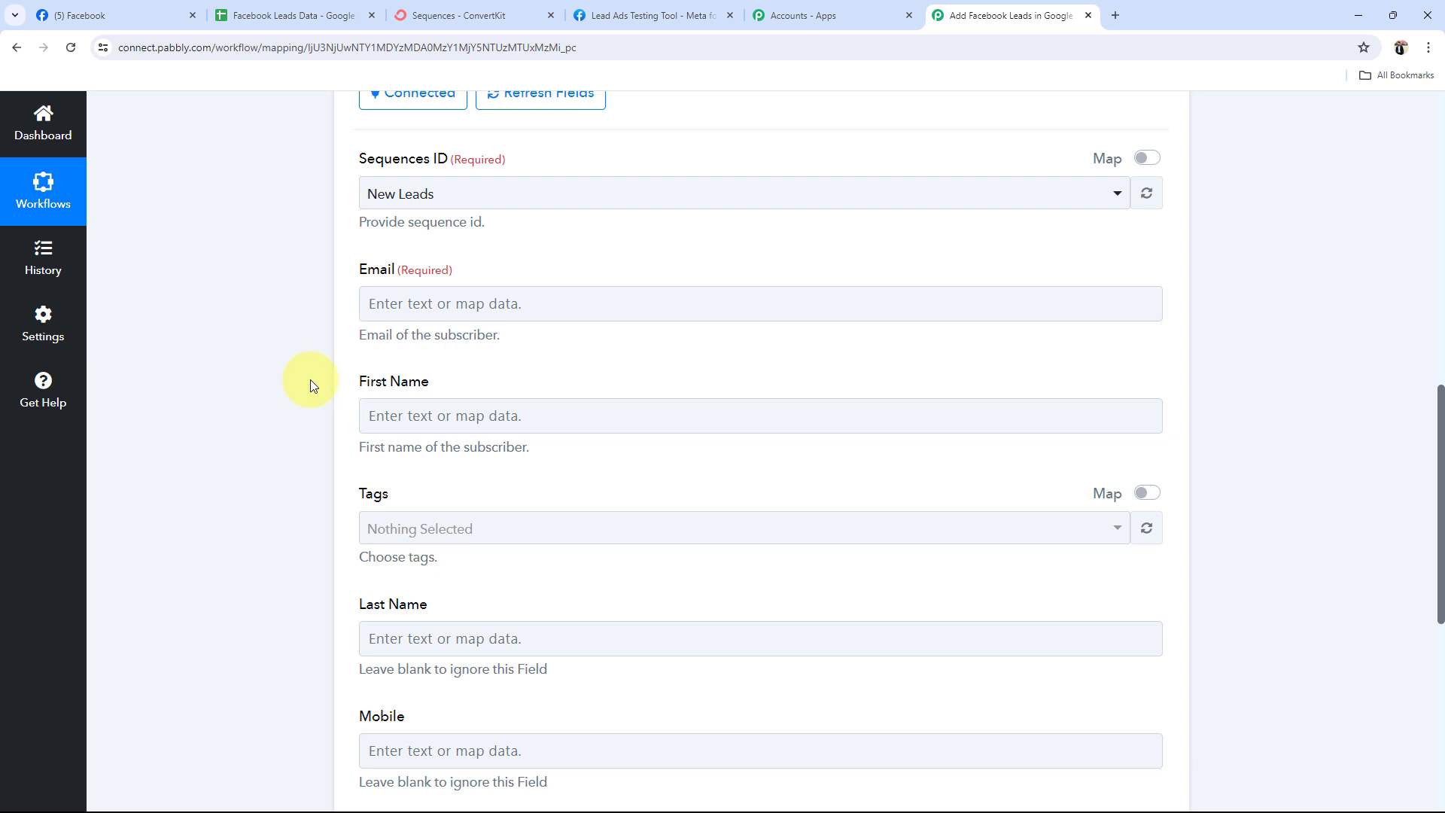
click(493, 299)
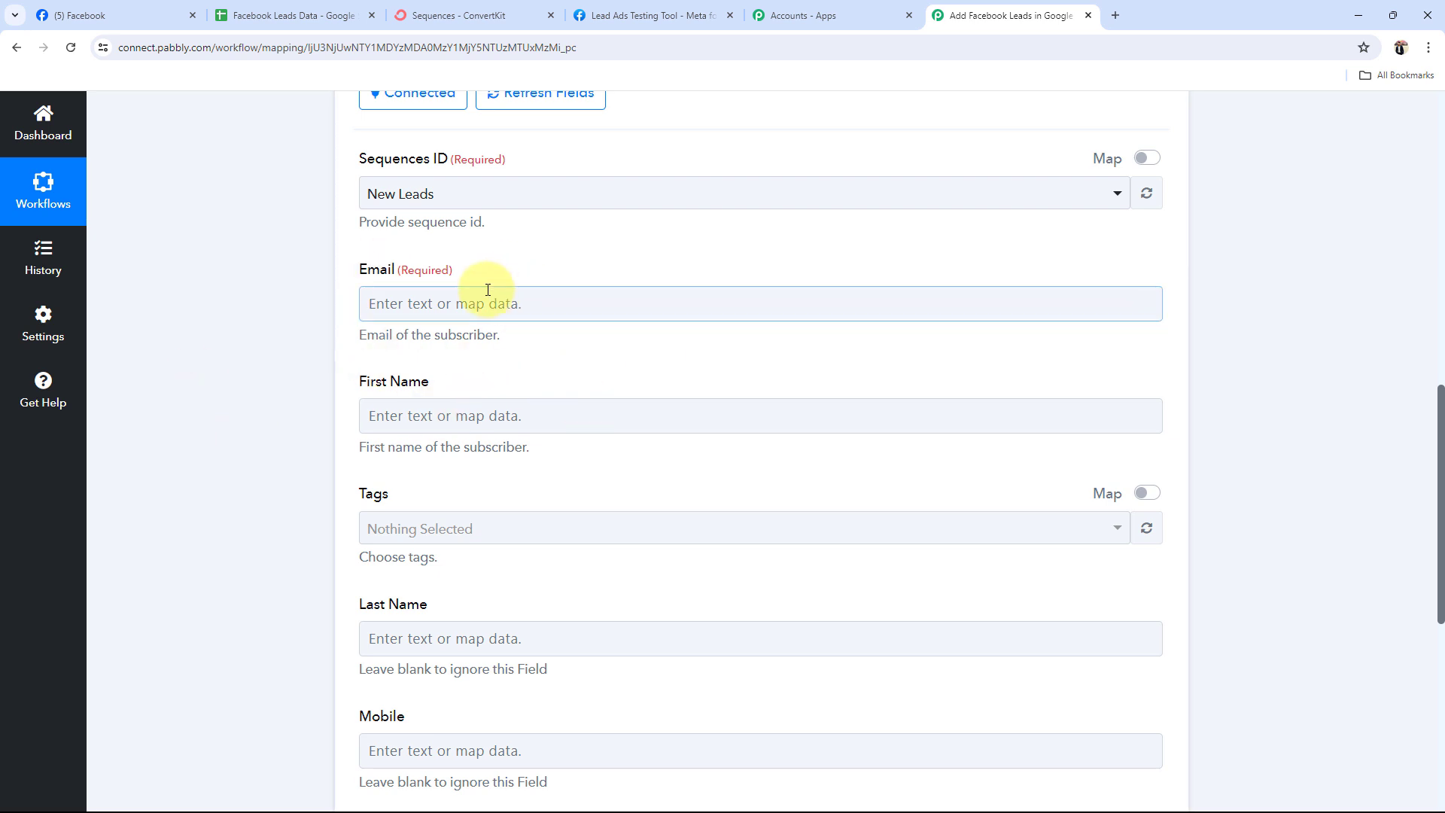
click(423, 310)
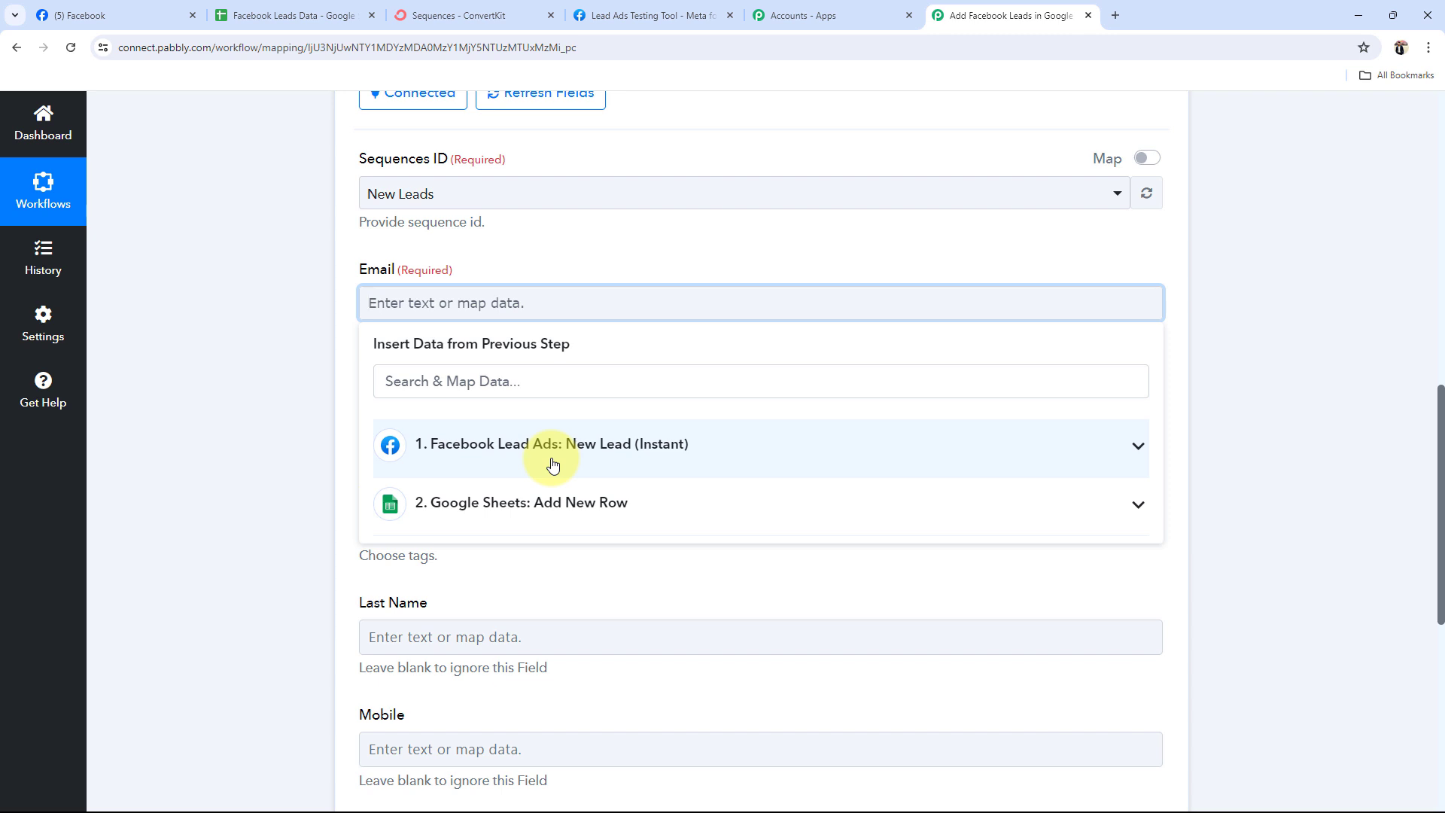
click(990, 443)
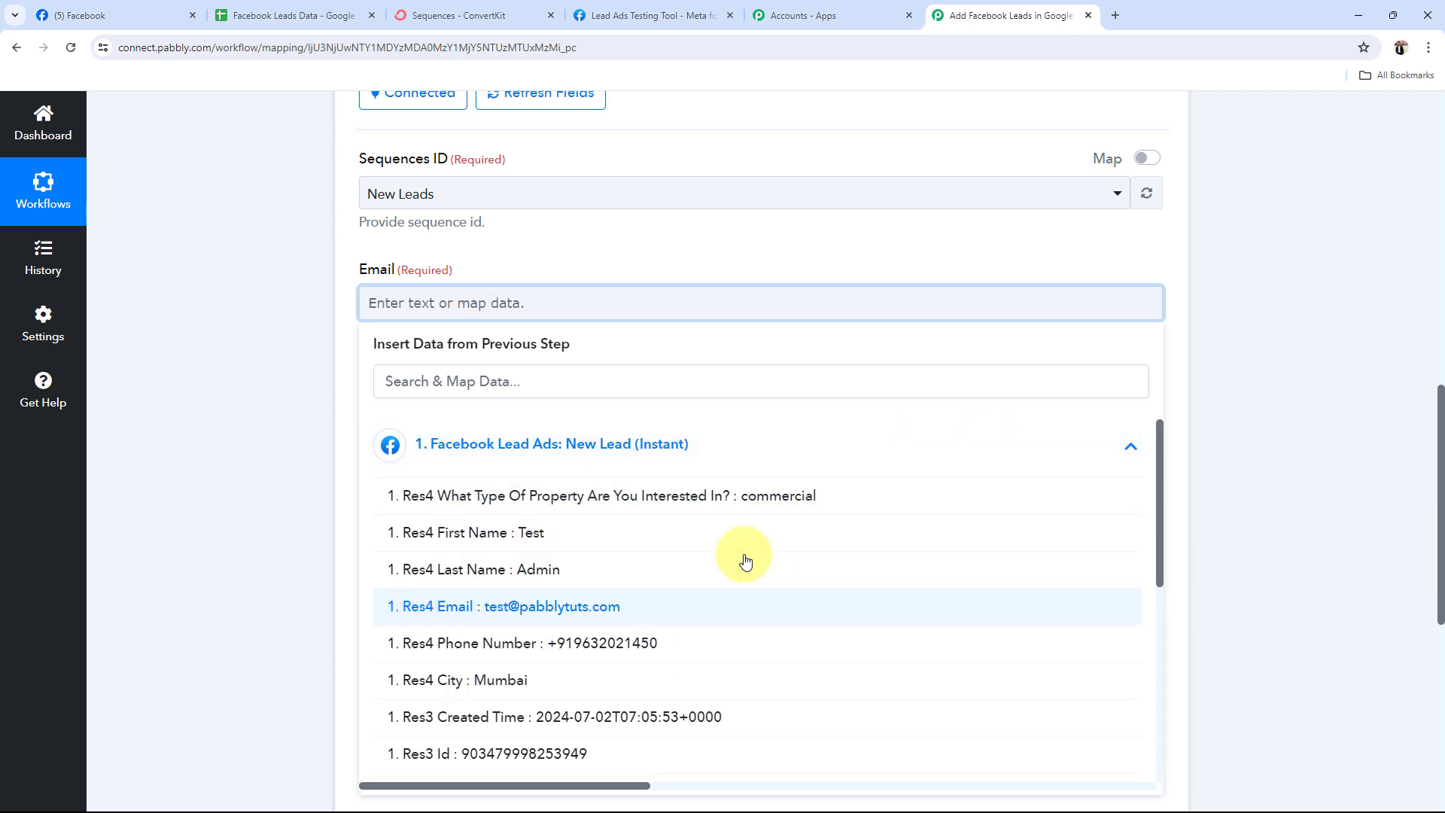
click(523, 608)
click(296, 390)
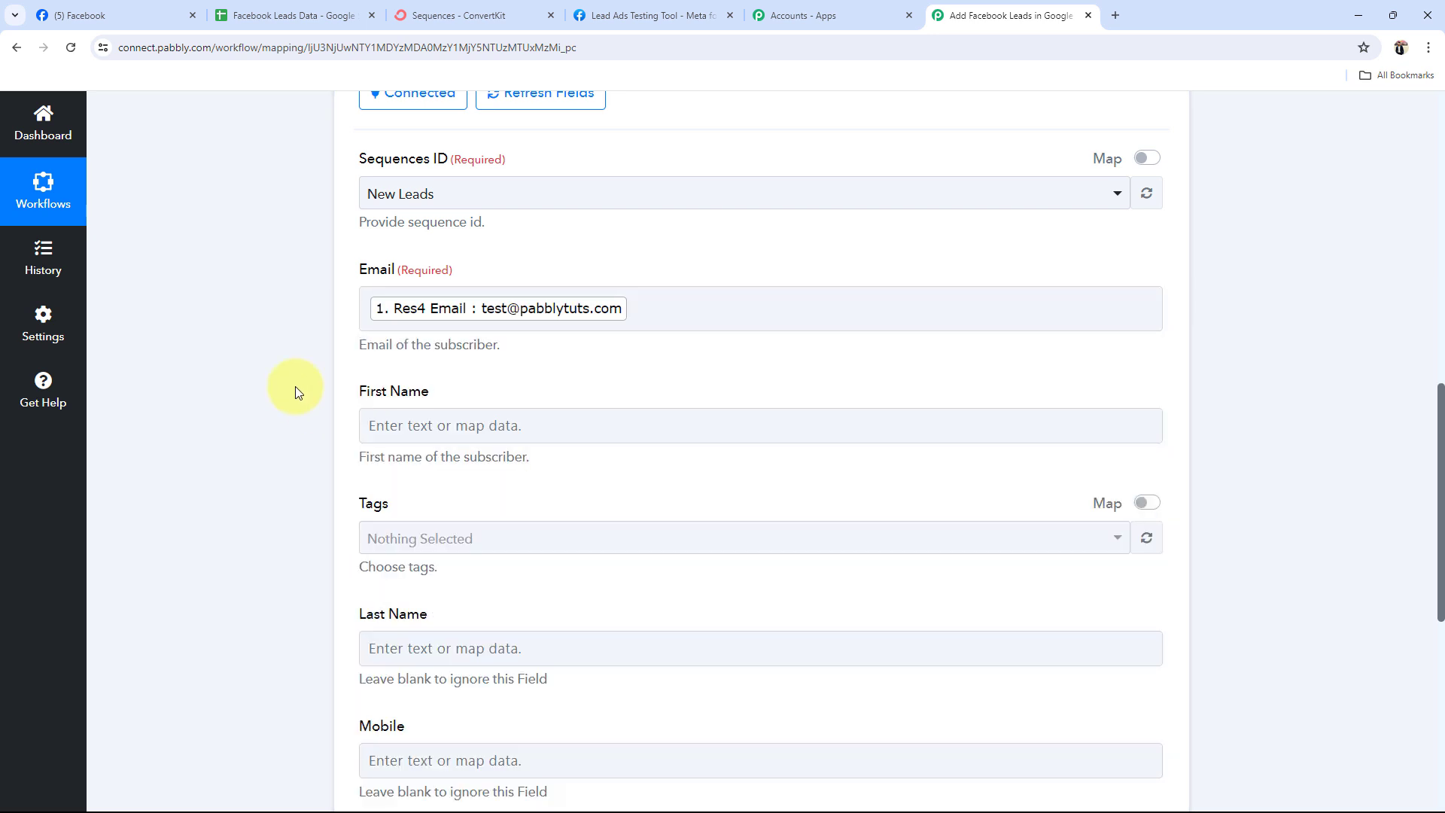
Map the ConvertKit action's First Name field to Res4 First Name from the Facebook Lead Ads trigger
scroll(295, 386, down, 2)
click(419, 279)
click(426, 410)
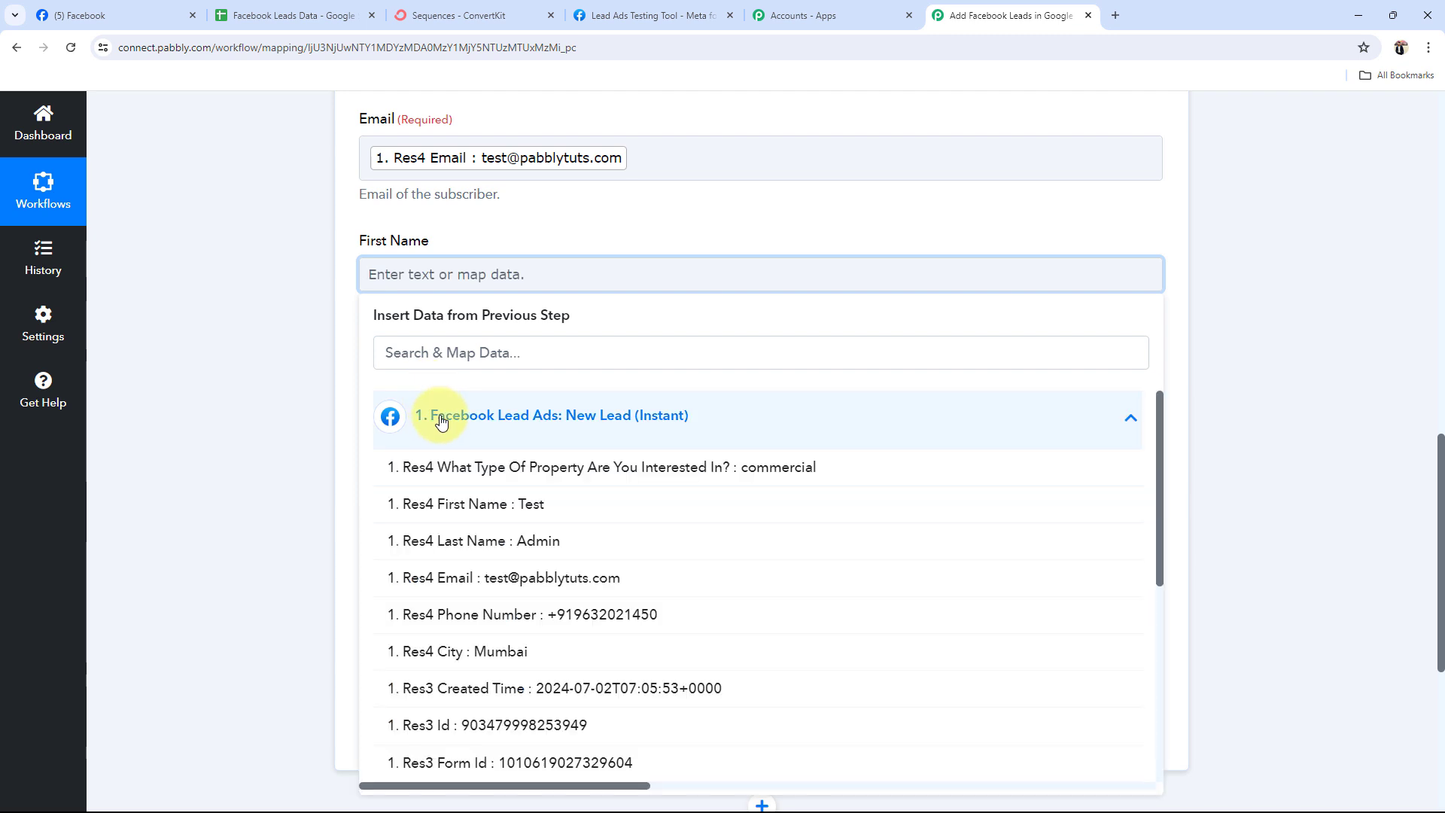
click(489, 506)
click(309, 476)
Map the ConvertKit action's Last Name field to Res4 Last Name from the Facebook Lead Ads trigger
scroll(308, 476, down, 2)
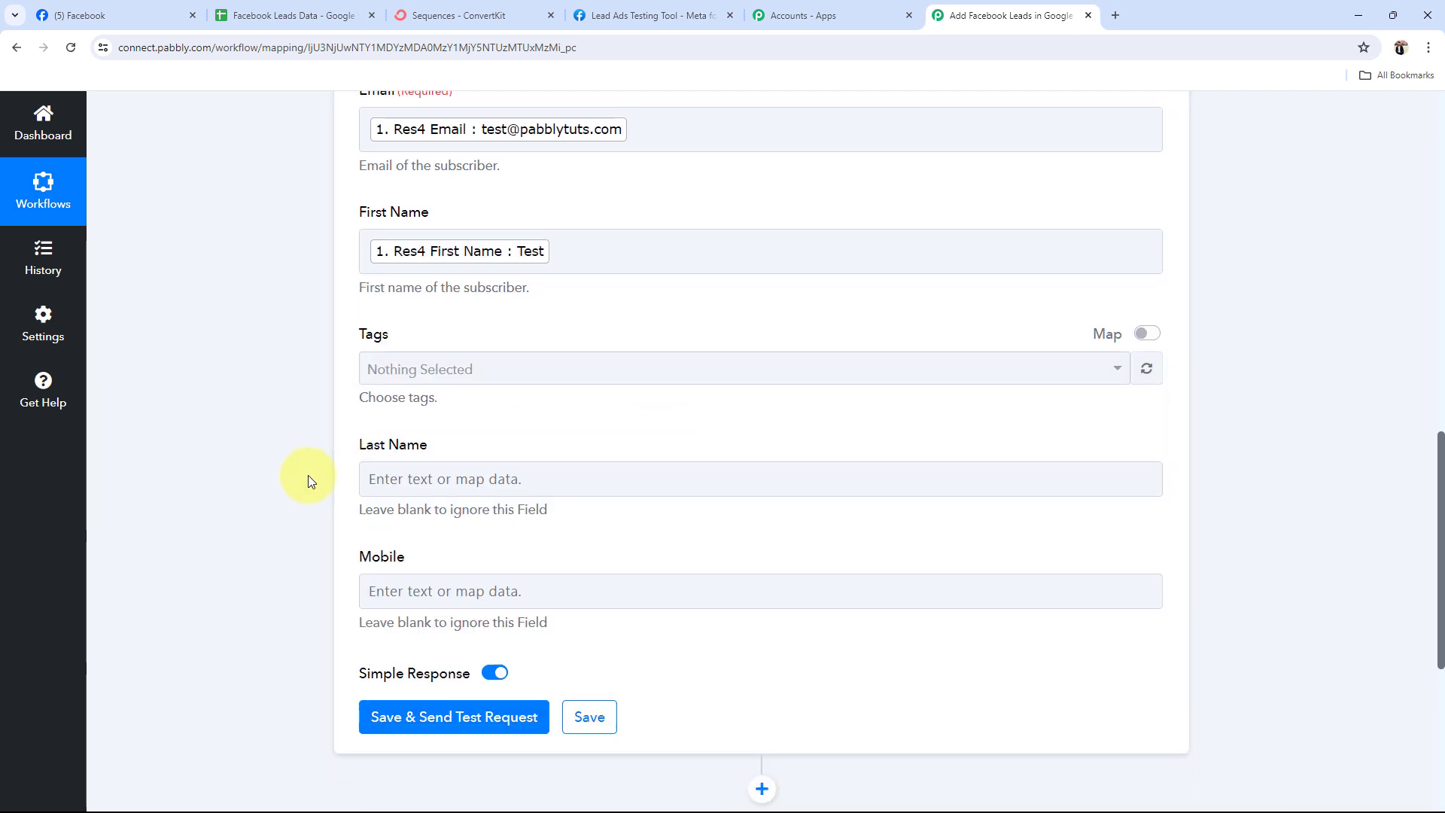
click(381, 359)
click(527, 495)
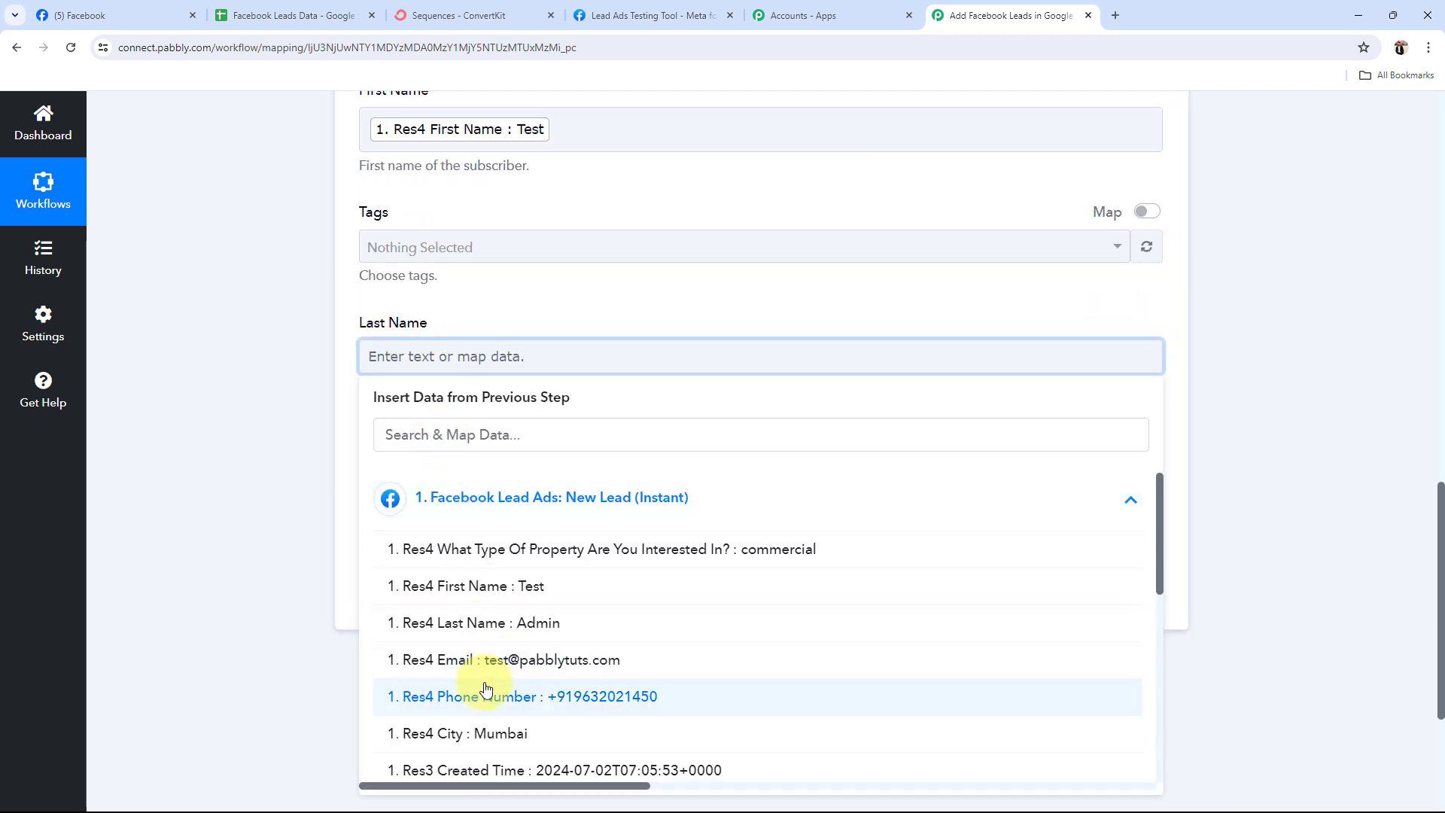
click(477, 623)
Map the ConvertKit action's Mobile field to Res4 Phone Number from the Facebook Lead Ads trigger
click(372, 479)
click(474, 613)
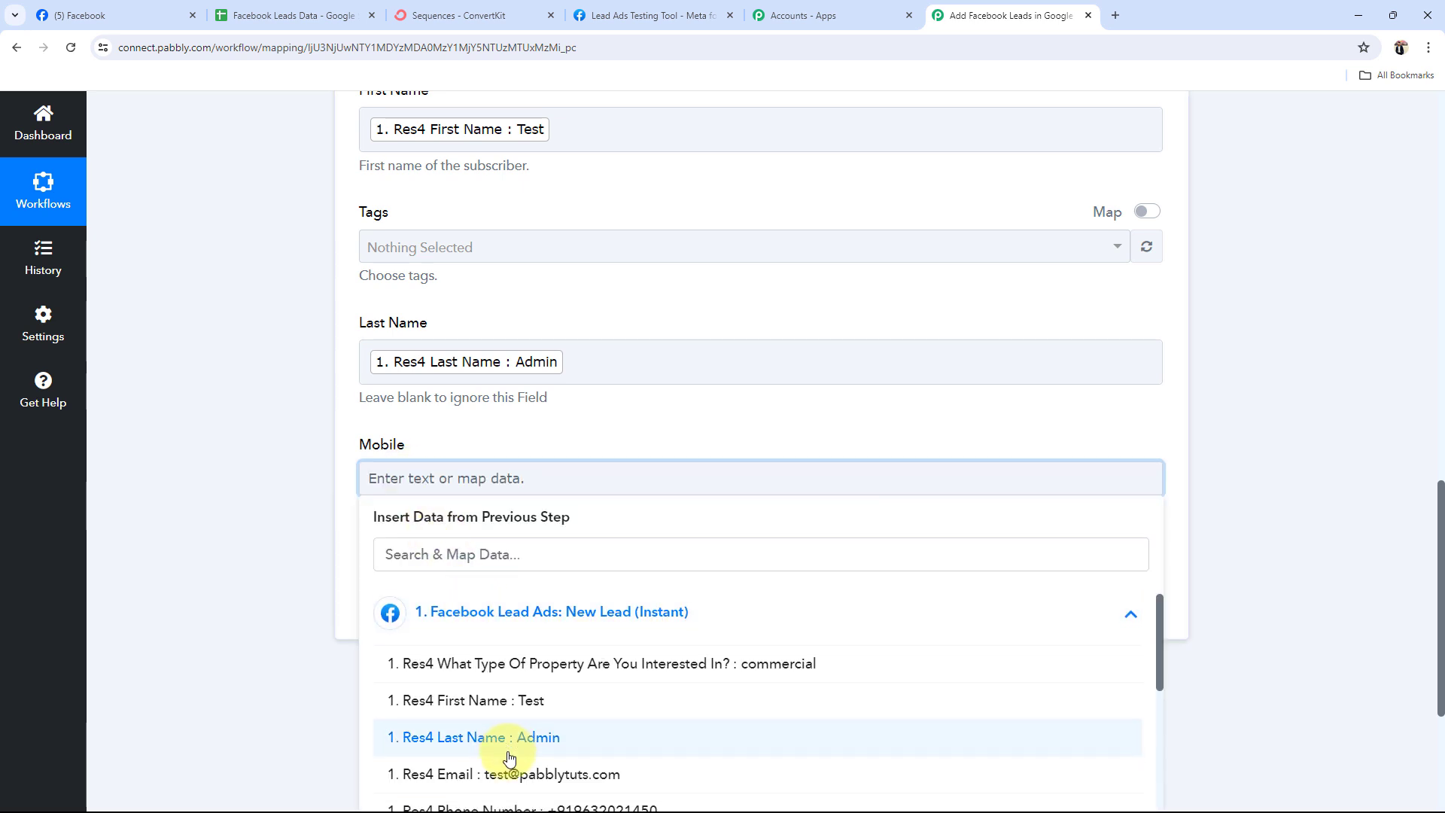
scroll(527, 715, down, 2)
click(542, 661)
click(233, 530)
Review the mapped ConvertKit fields, then save the action and send a test request
scroll(233, 530, up, 2)
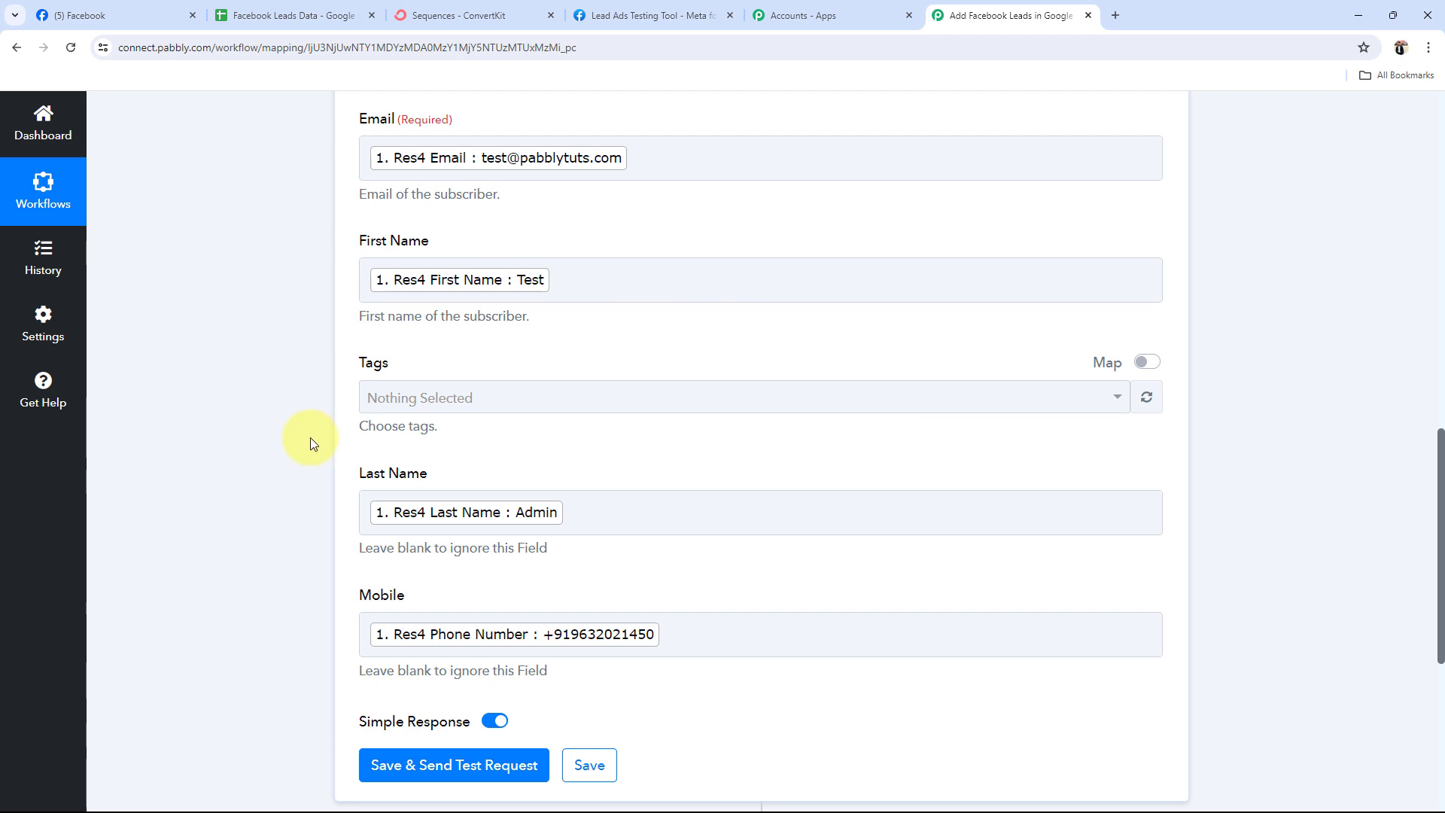
scroll(310, 437, up, 3)
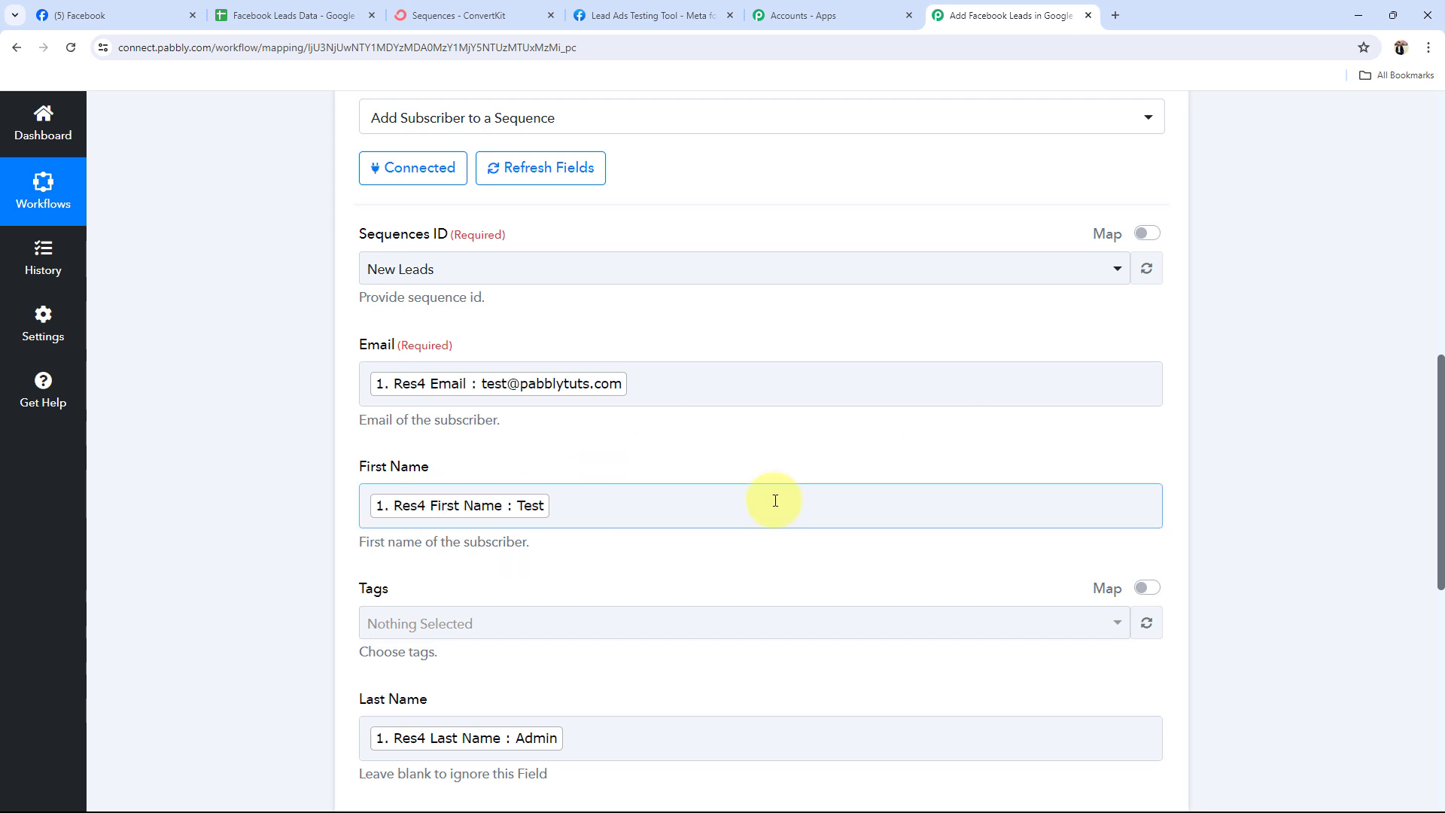
scroll(283, 568, down, 1)
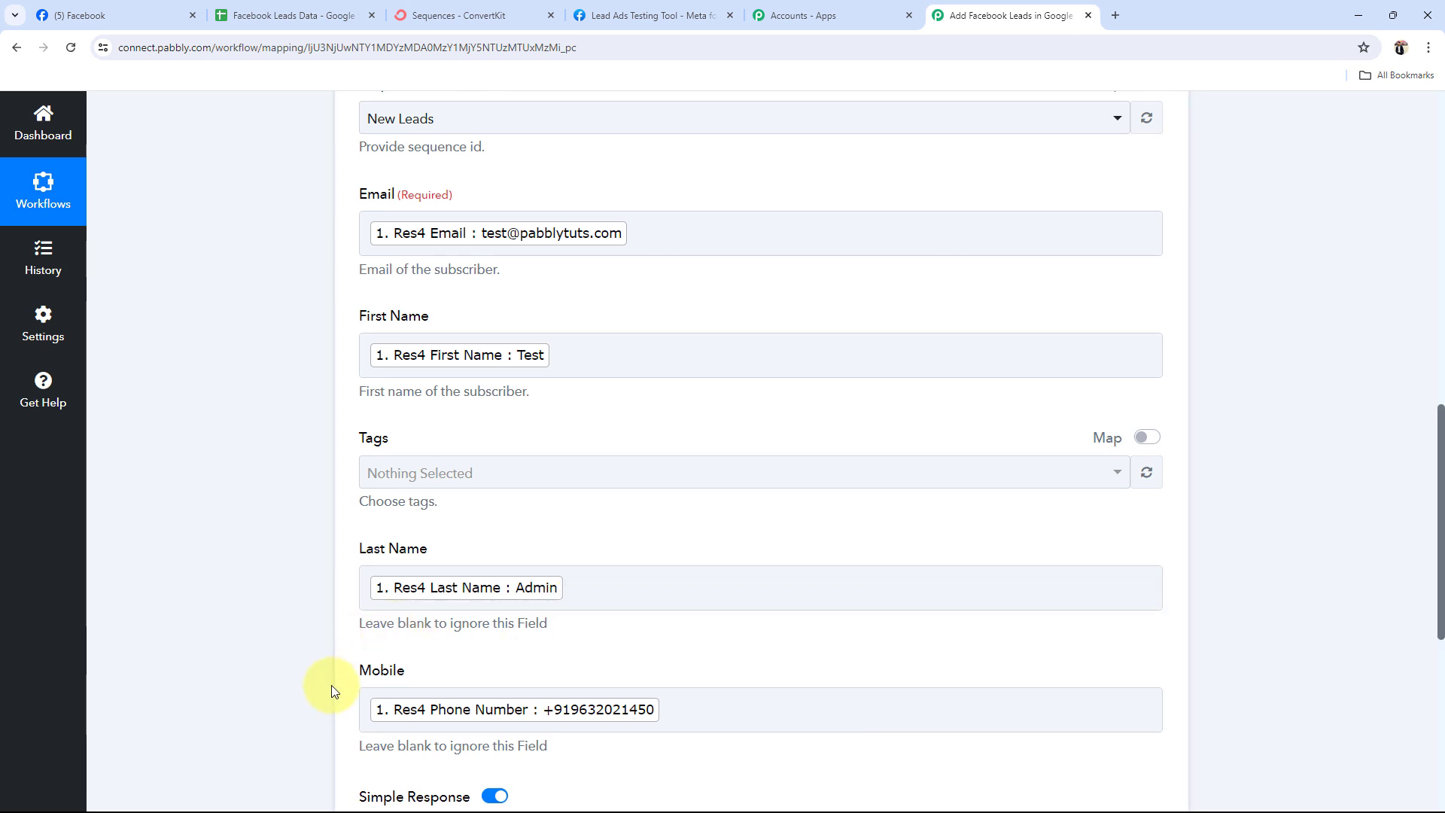
scroll(281, 660, up, 3)
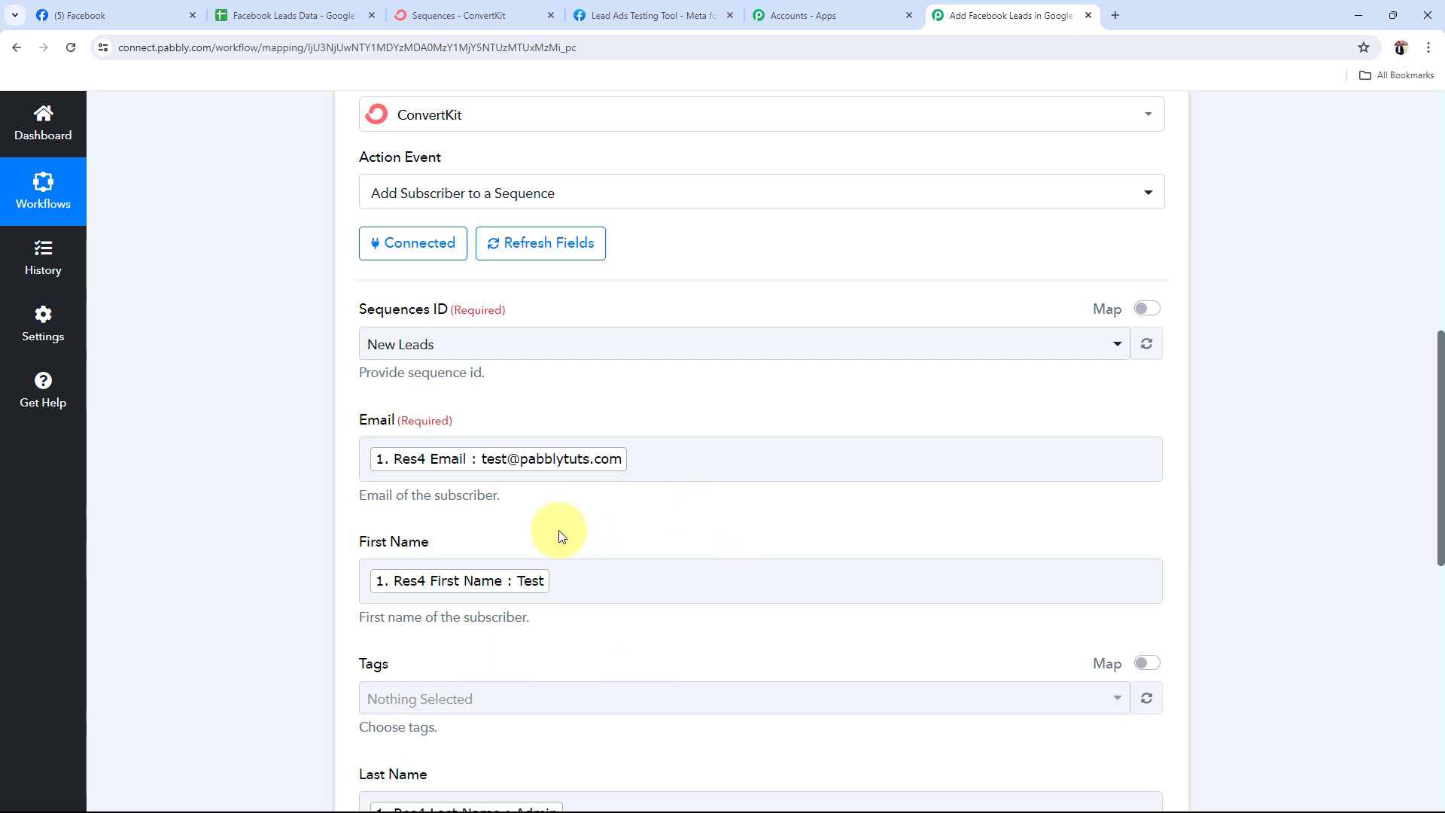
scroll(281, 548, down, 5)
click(378, 681)
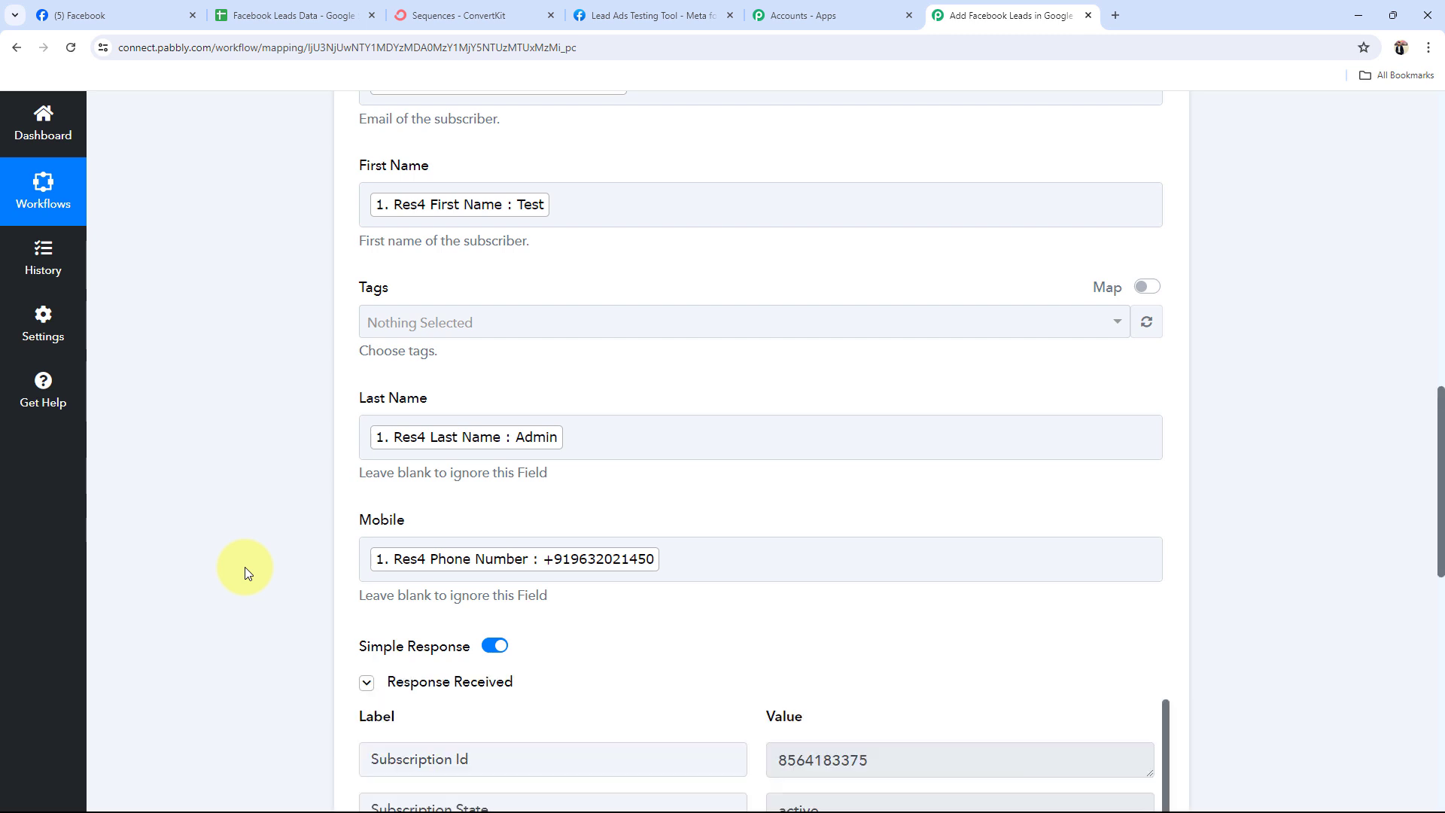
Examine the ConvertKit test response, including the subscribable ID and subscriber ID values
scroll(246, 567, down, 6)
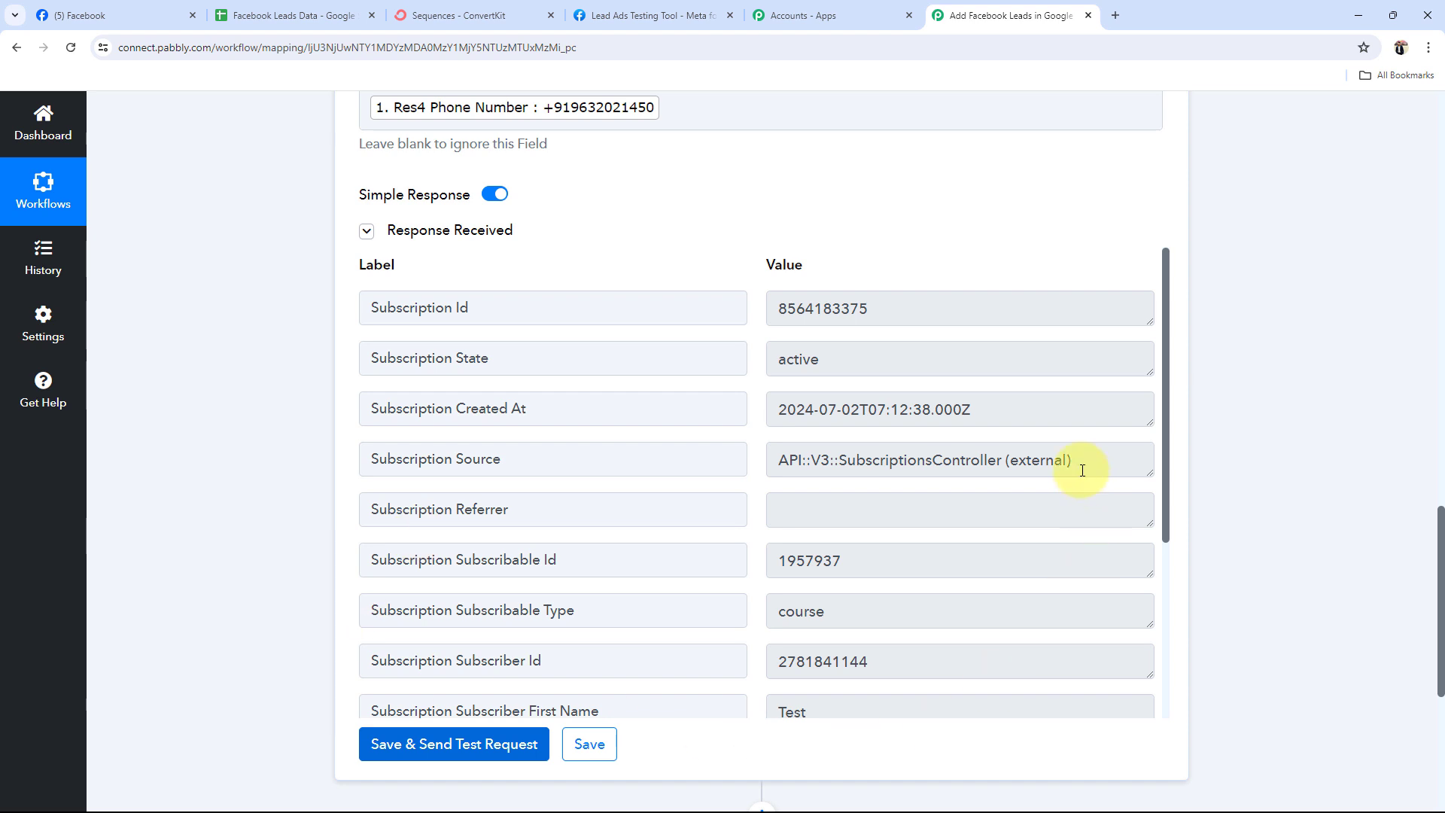
drag(957, 552, 700, 553)
drag(912, 653, 721, 644)
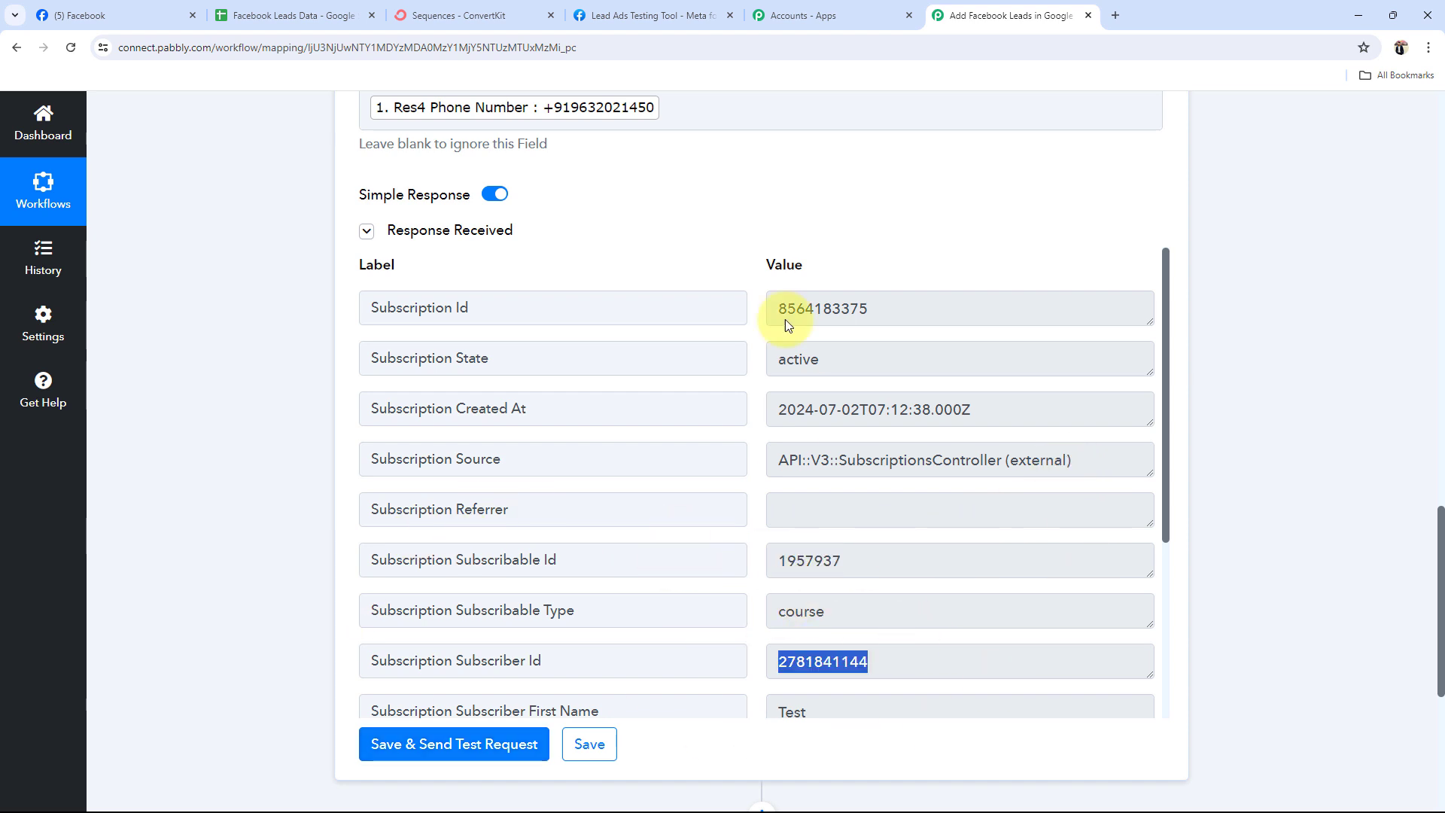
Switch to ConvertKit, open the newest test subscriber from the Subscribers list, and check its email, name and mobile details
click(451, 15)
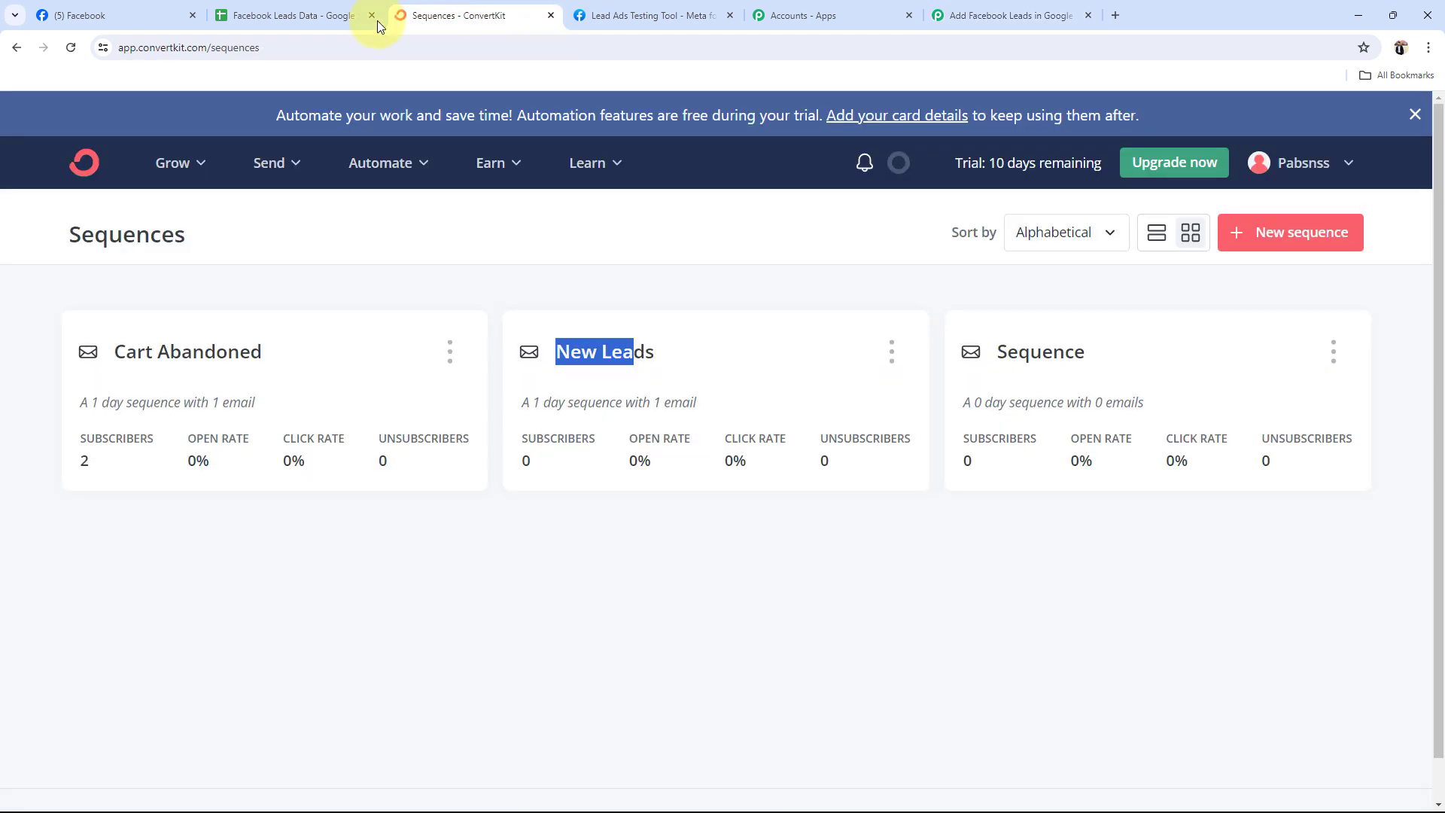
click(190, 164)
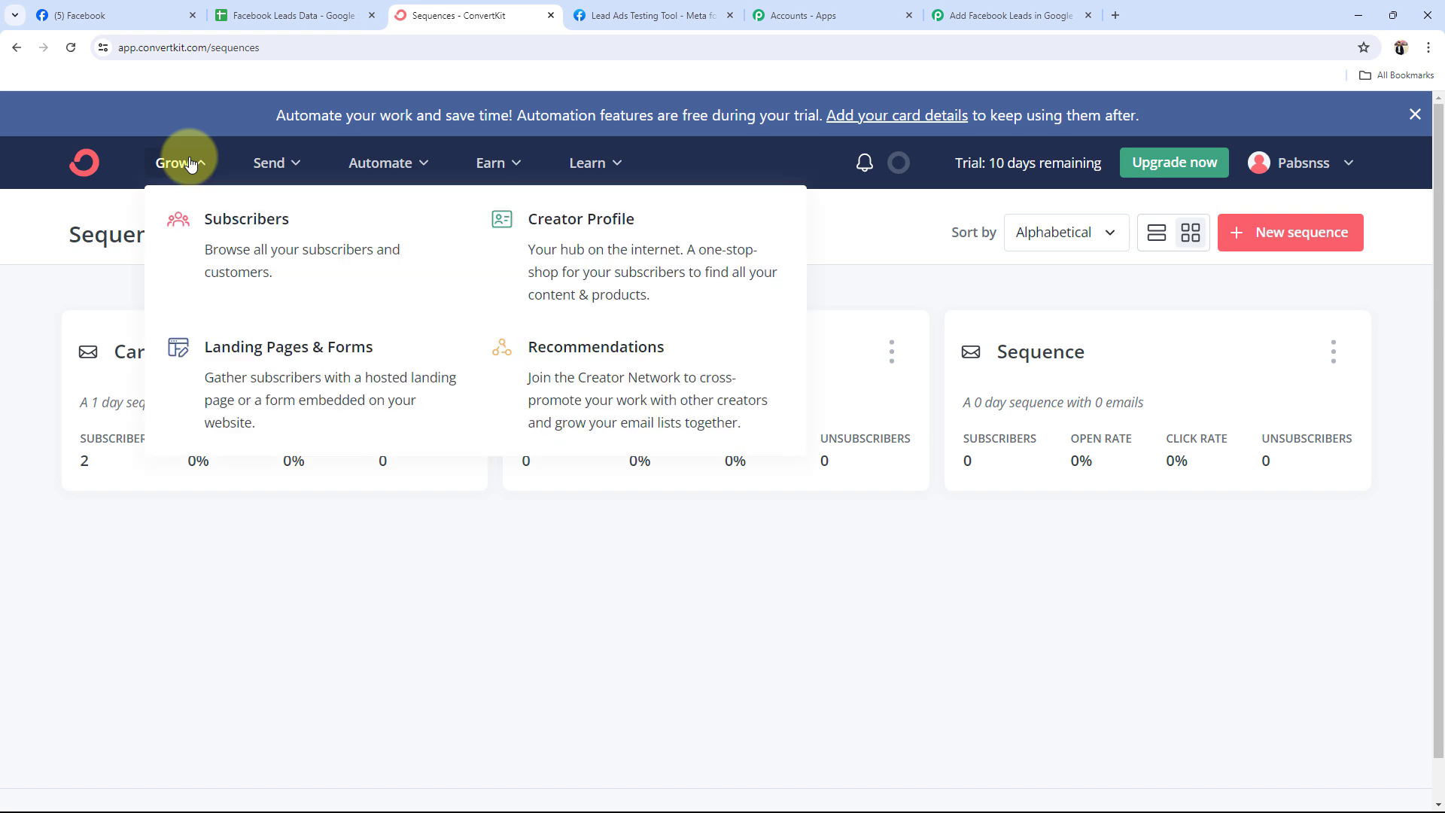
click(235, 240)
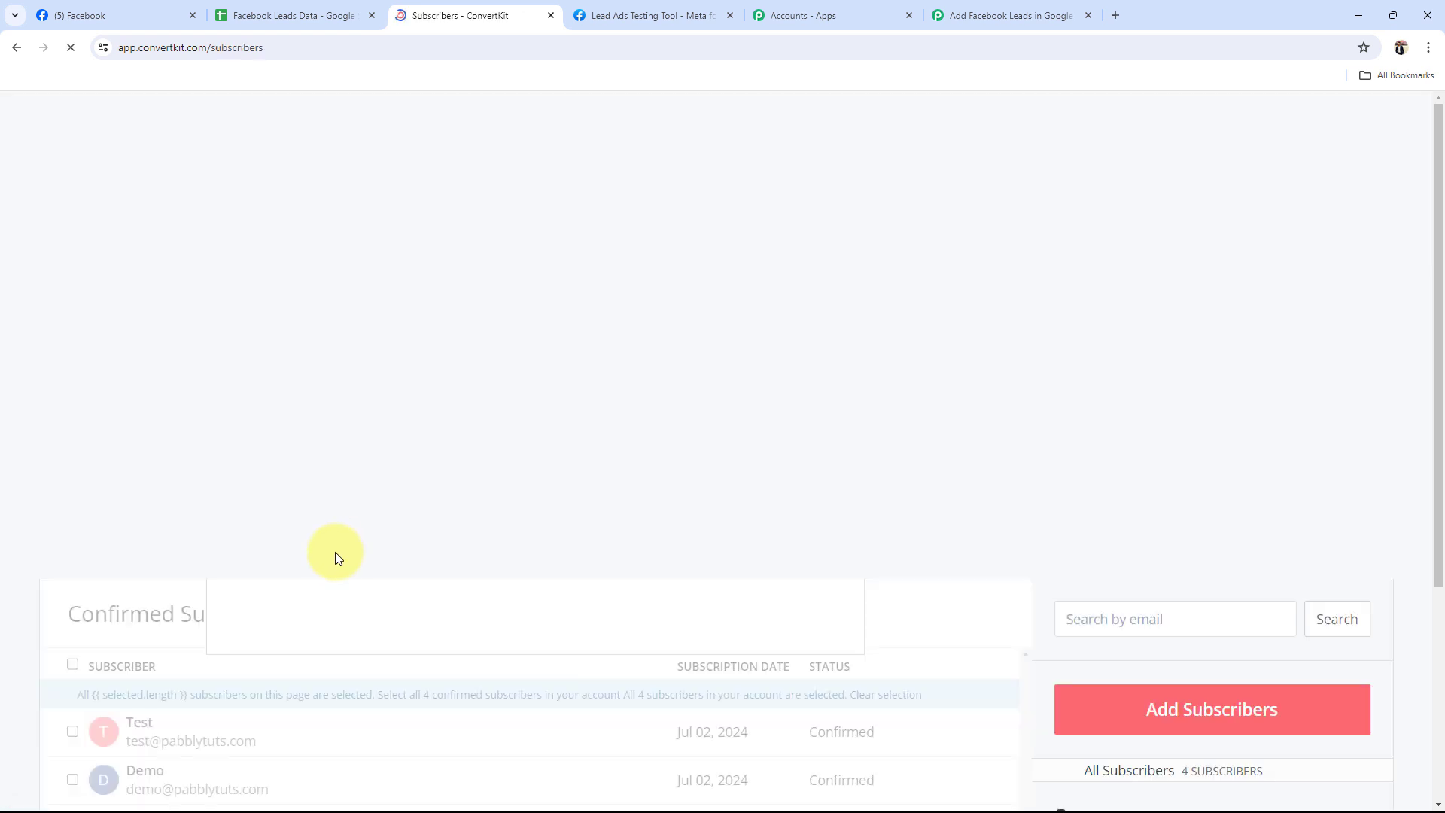
scroll(440, 563, down, 5)
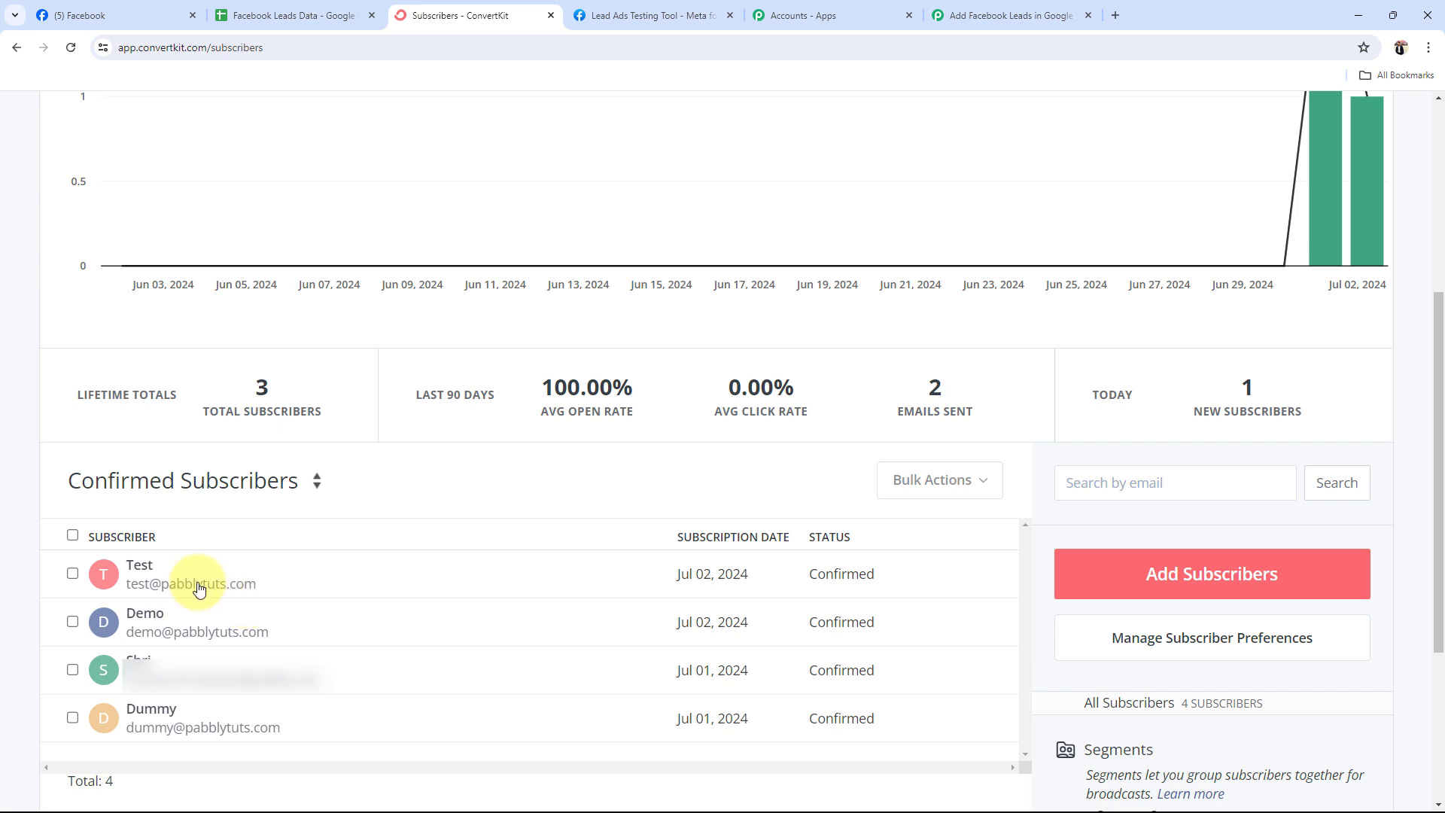
click(135, 566)
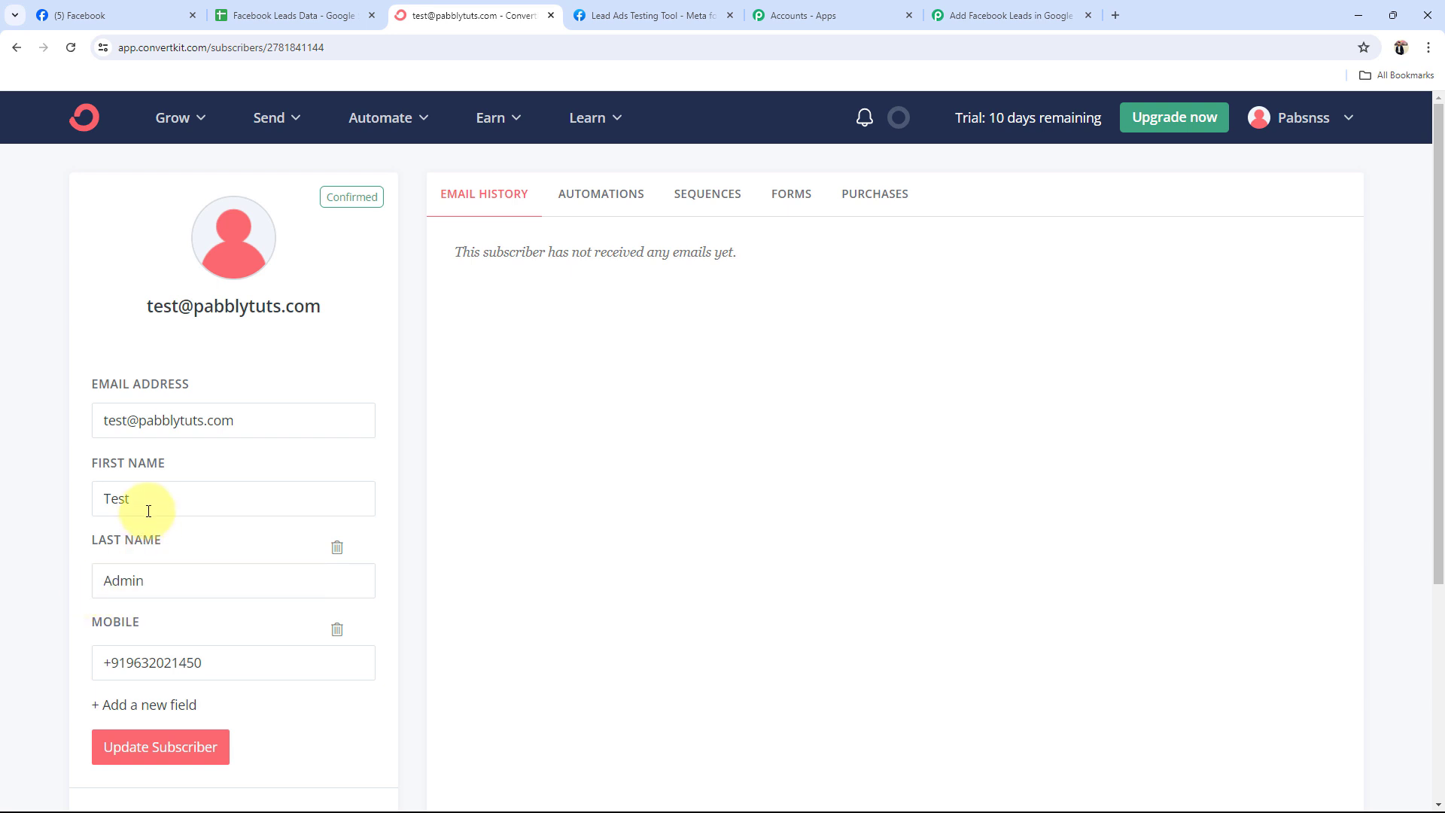
scroll(168, 546, down, 4)
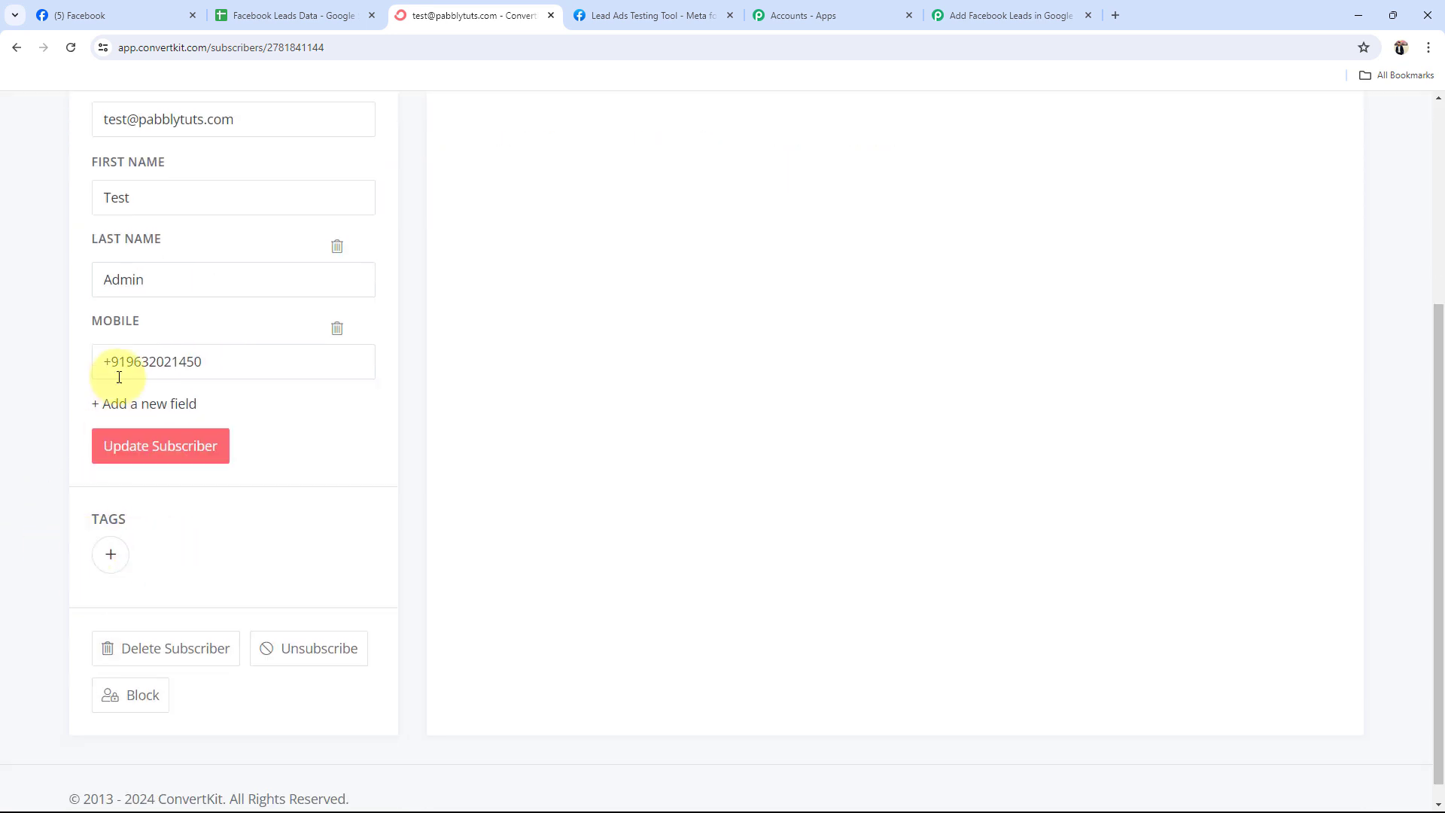
scroll(154, 353, up, 1)
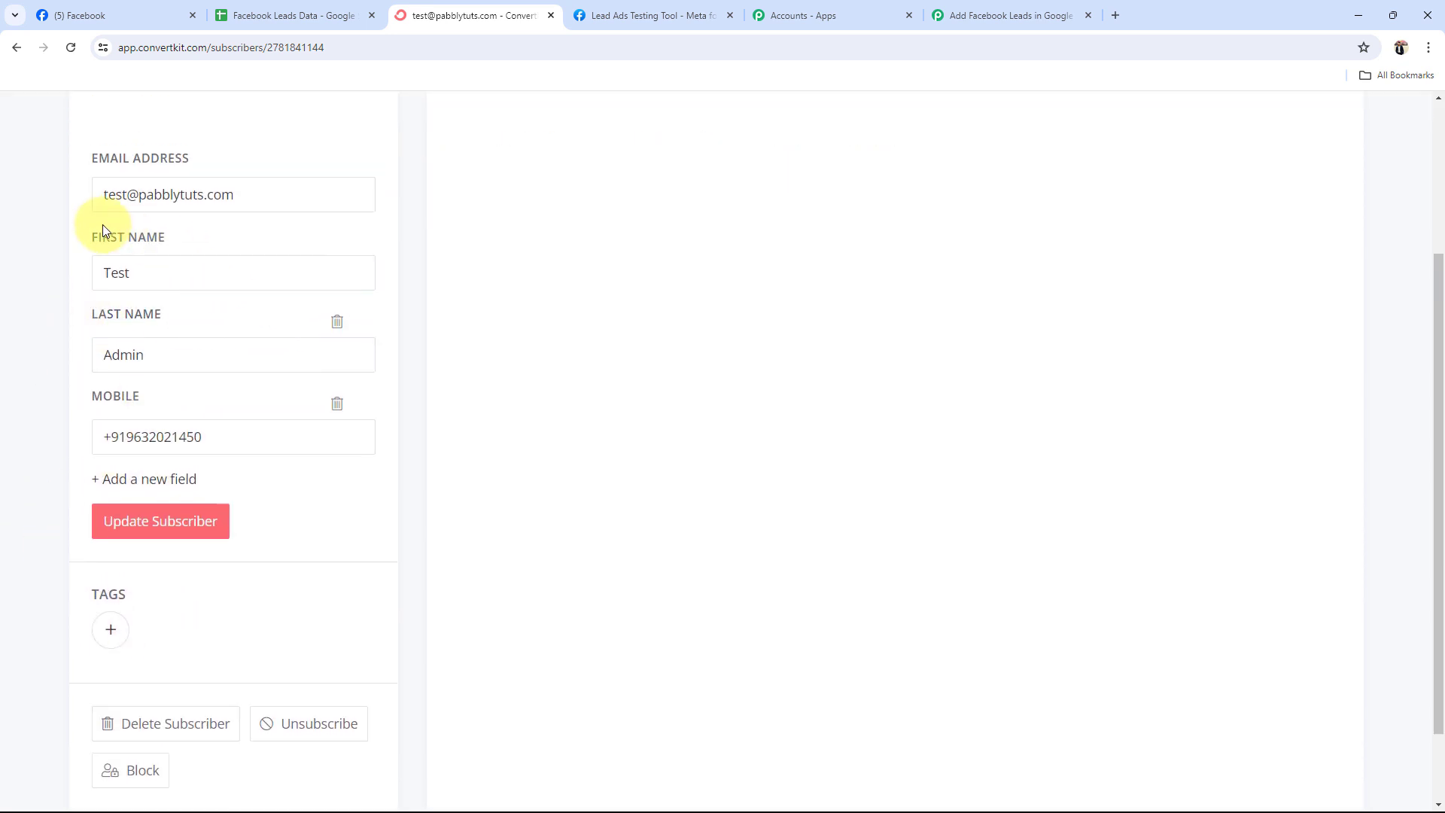
Compare the fields mapped in the Pabbly Connect action with the test subscriber's details in ConvertKit
click(986, 15)
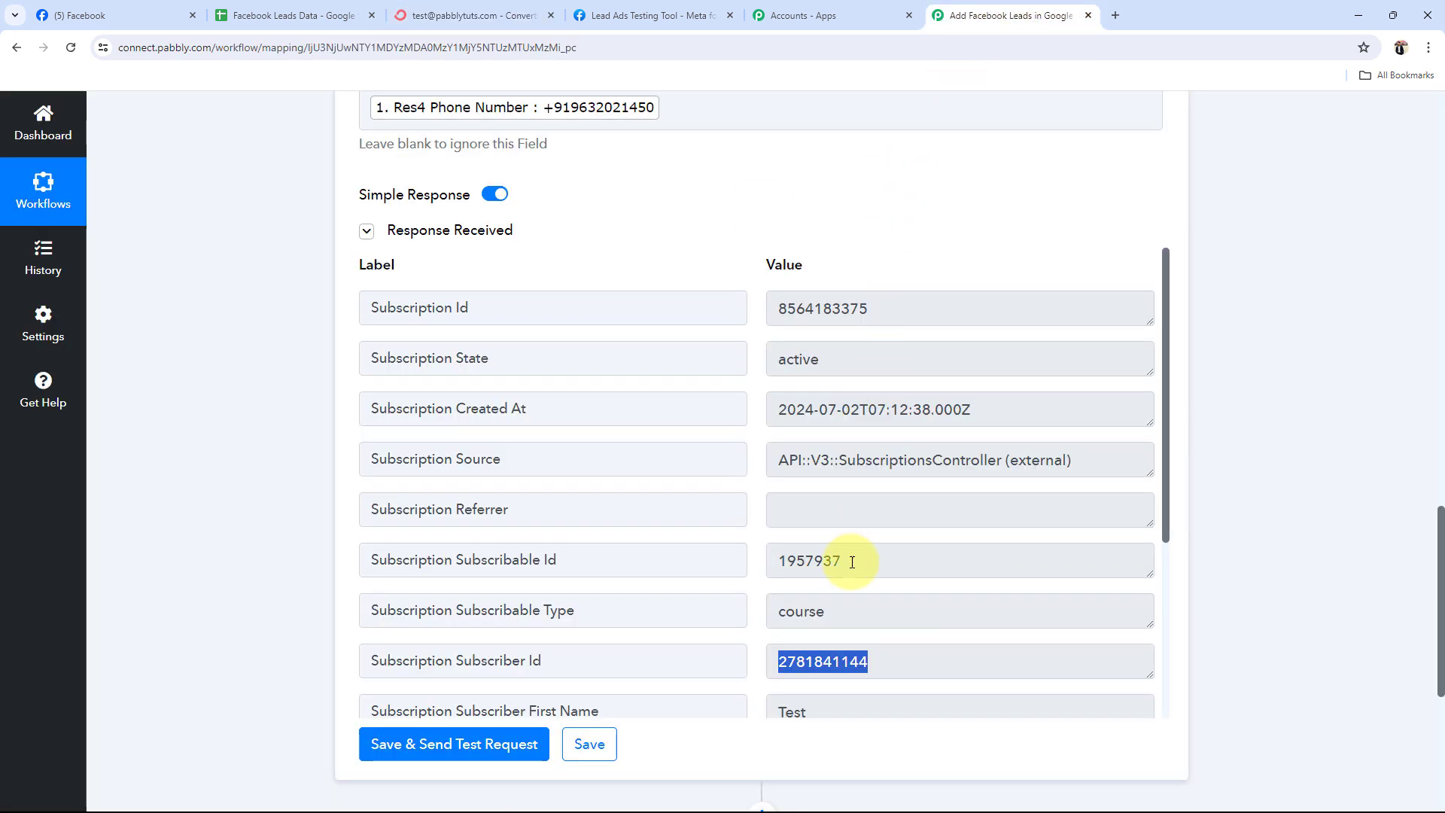
scroll(848, 561, up, 5)
scroll(851, 564, up, 3)
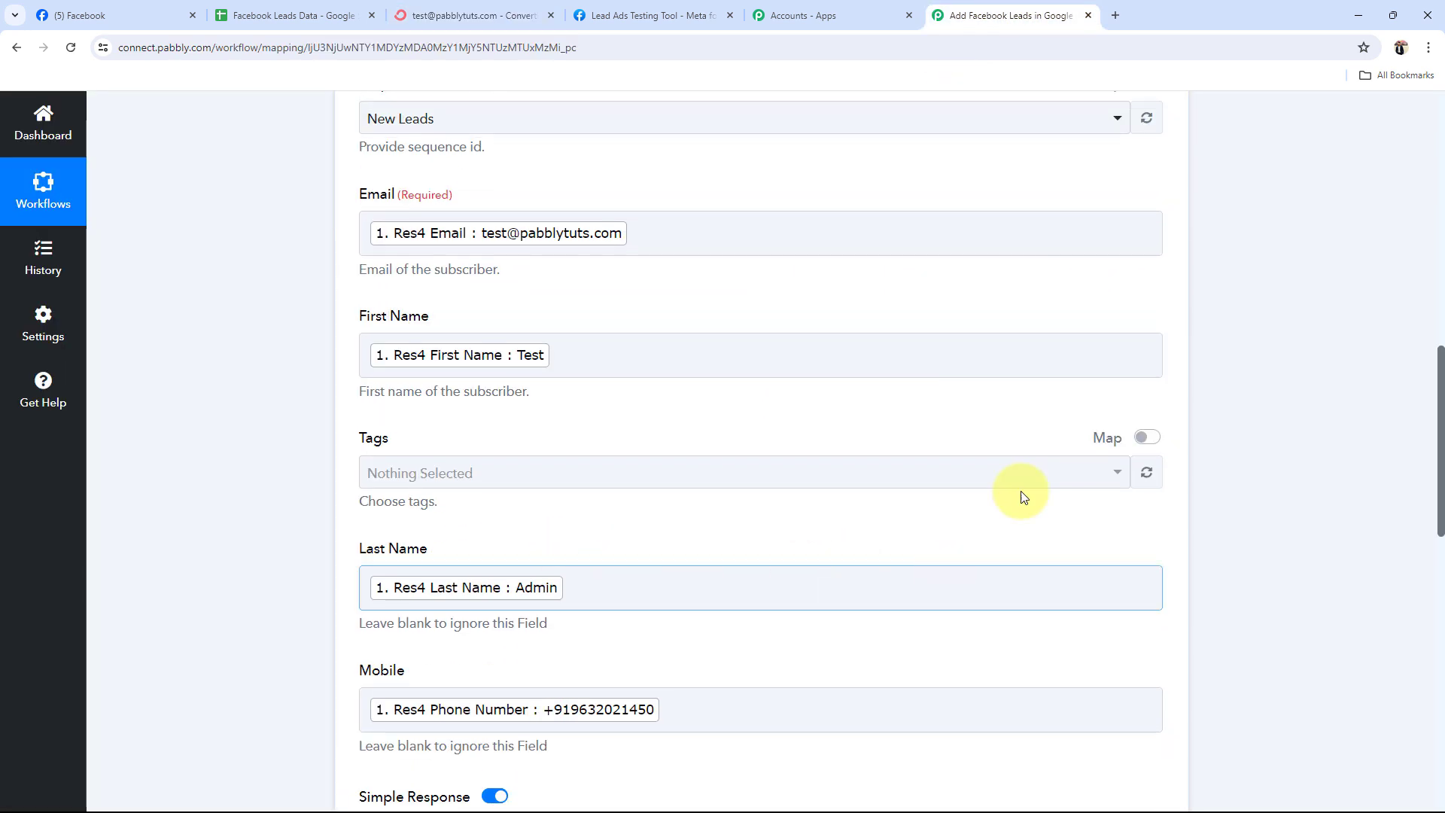
click(451, 15)
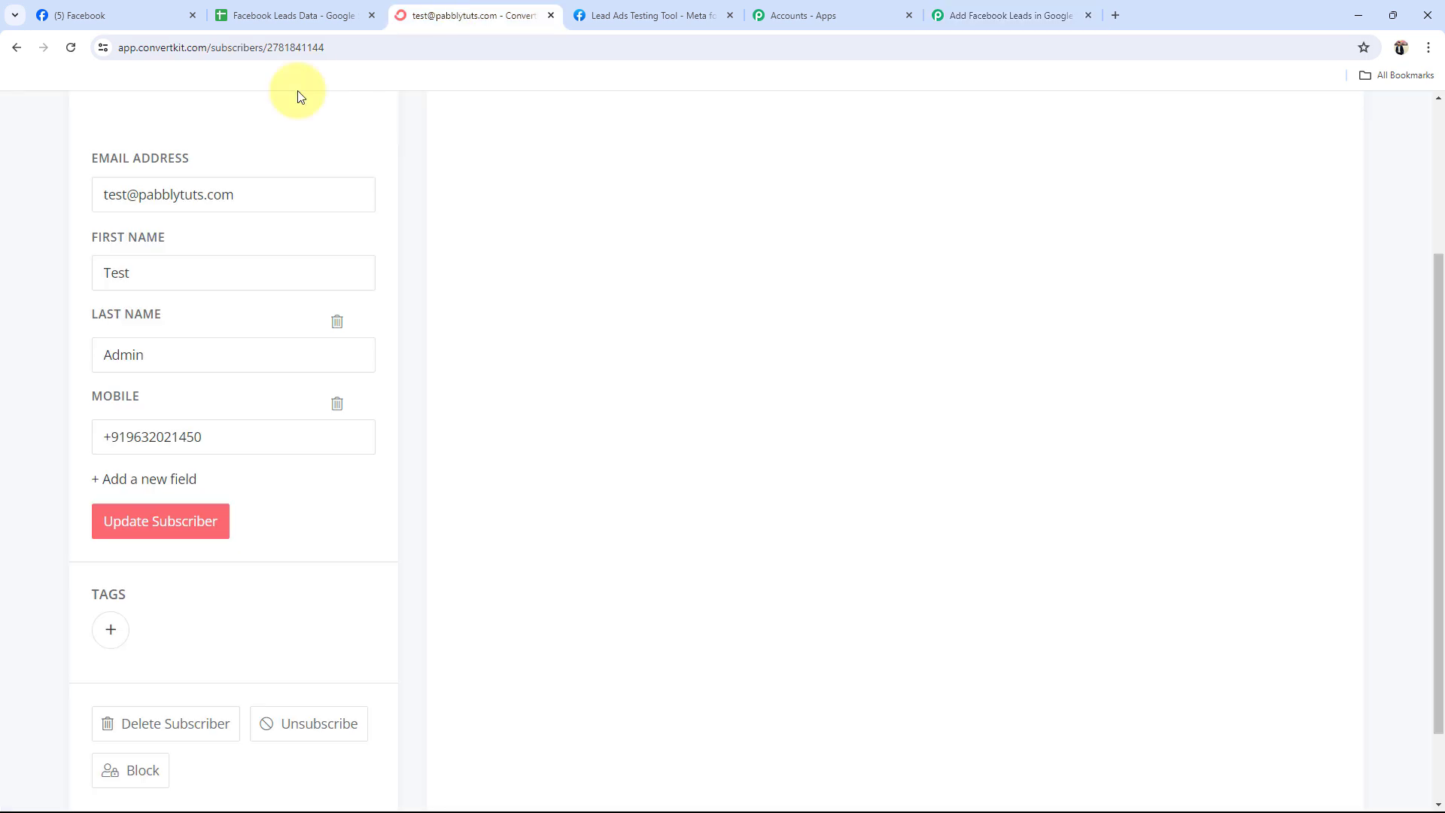
scroll(346, 606, up, 3)
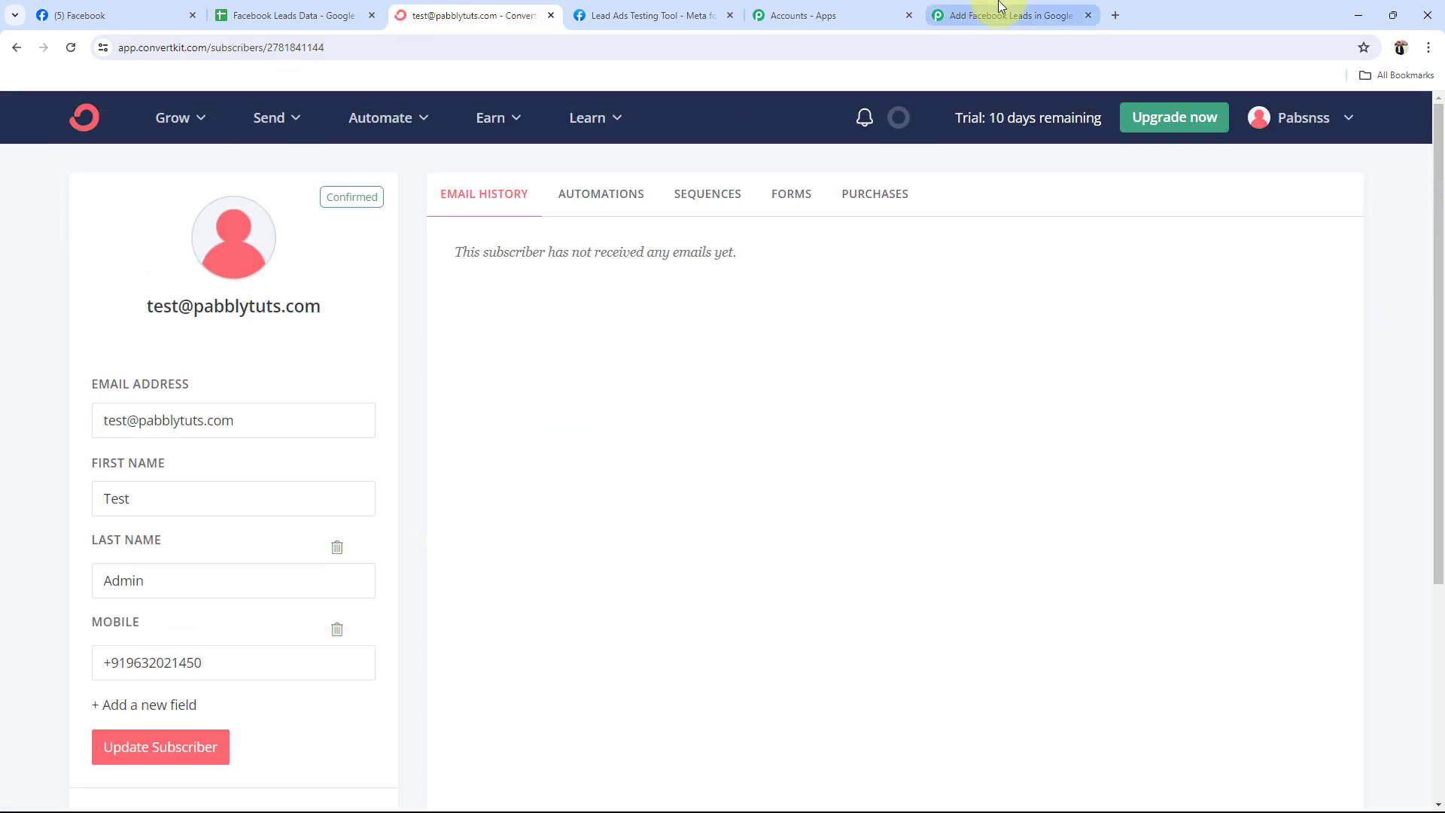
Return to the Pabbly Connect workflow and review its Facebook Lead Ads trigger and the Google Sheets and ConvertKit actions
click(978, 15)
scroll(248, 622, up, 15)
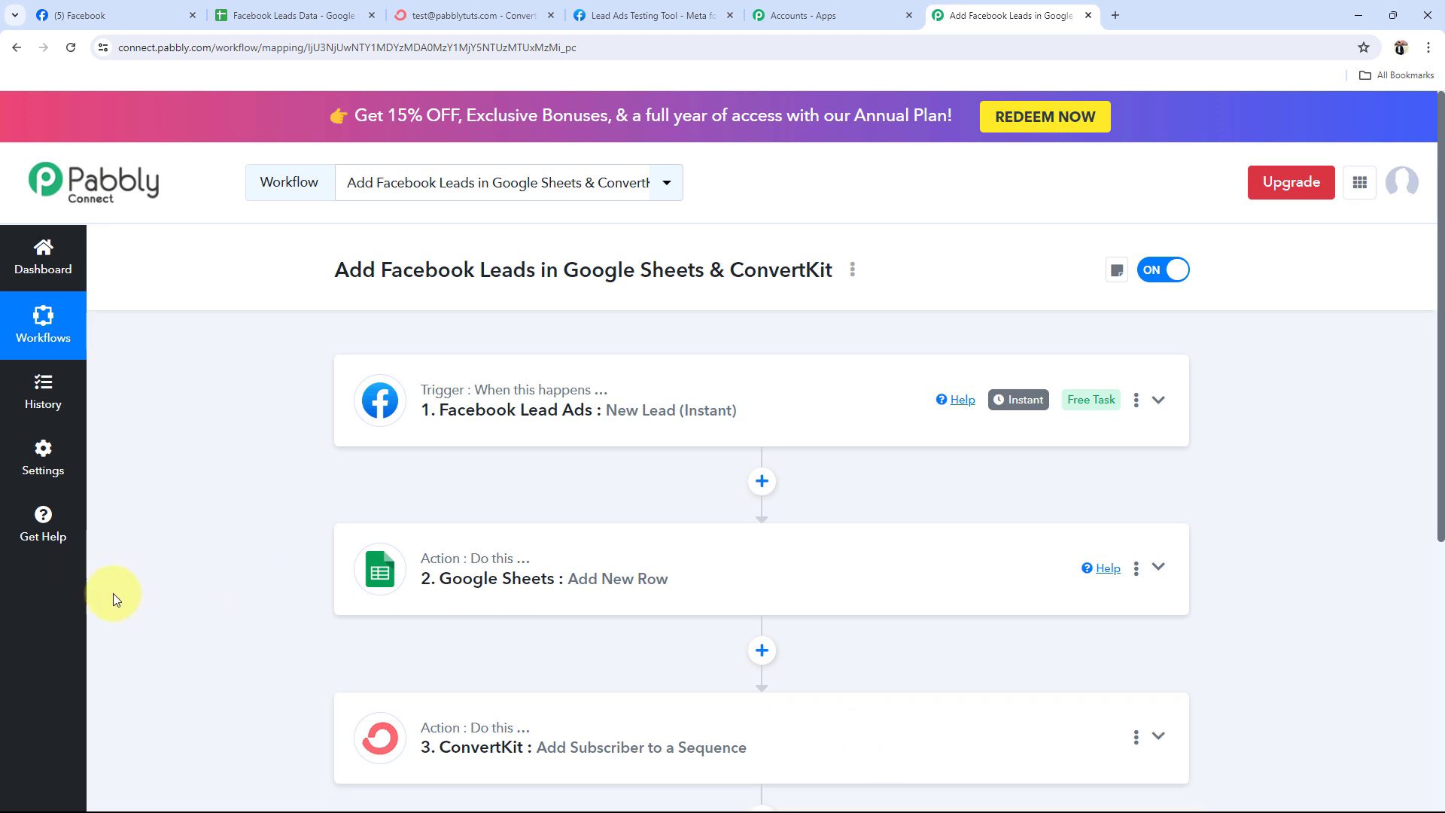
scroll(336, 602, down, 2)
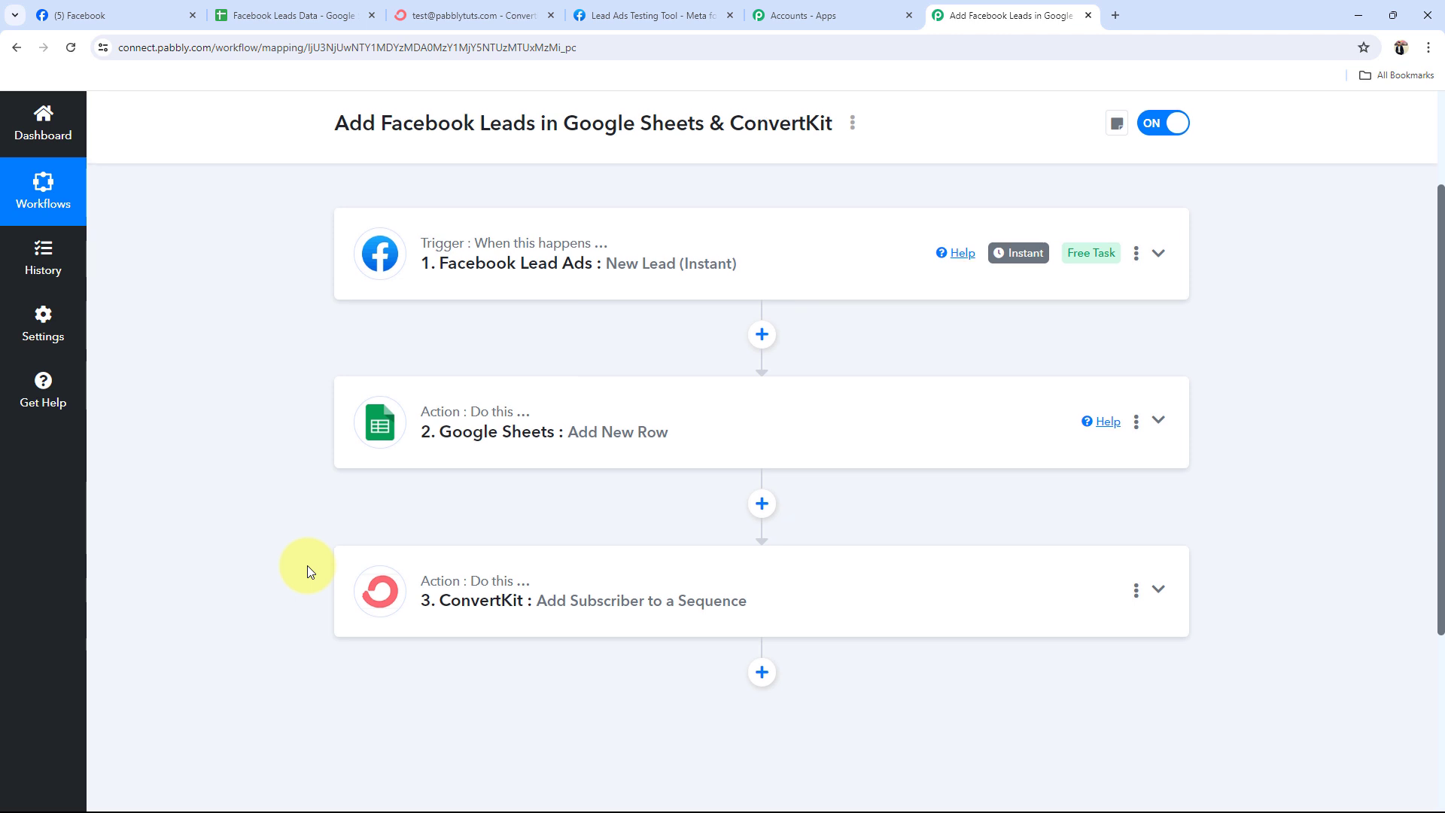
scroll(307, 572, up, 2)
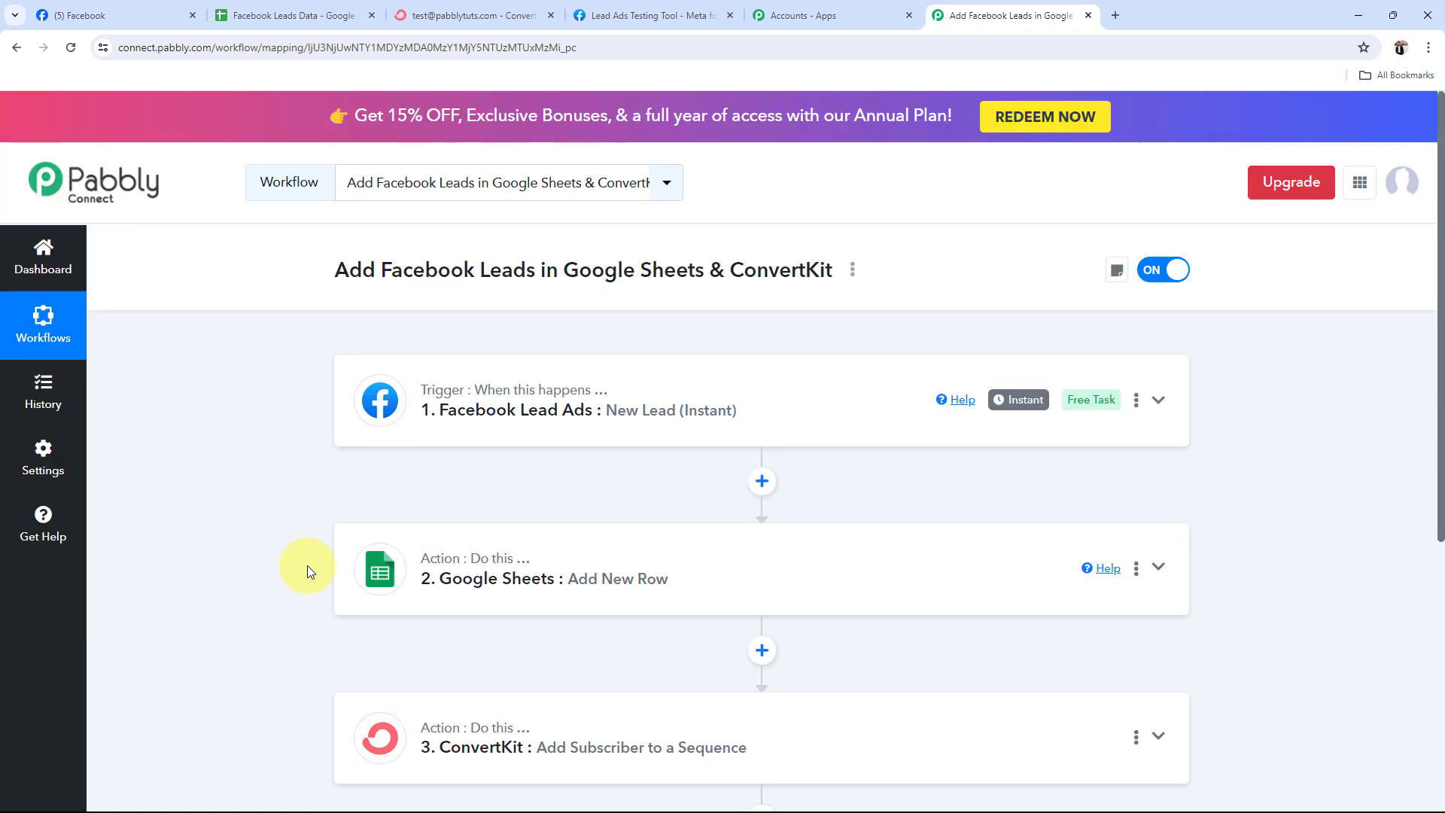
scroll(307, 571, down, 1)
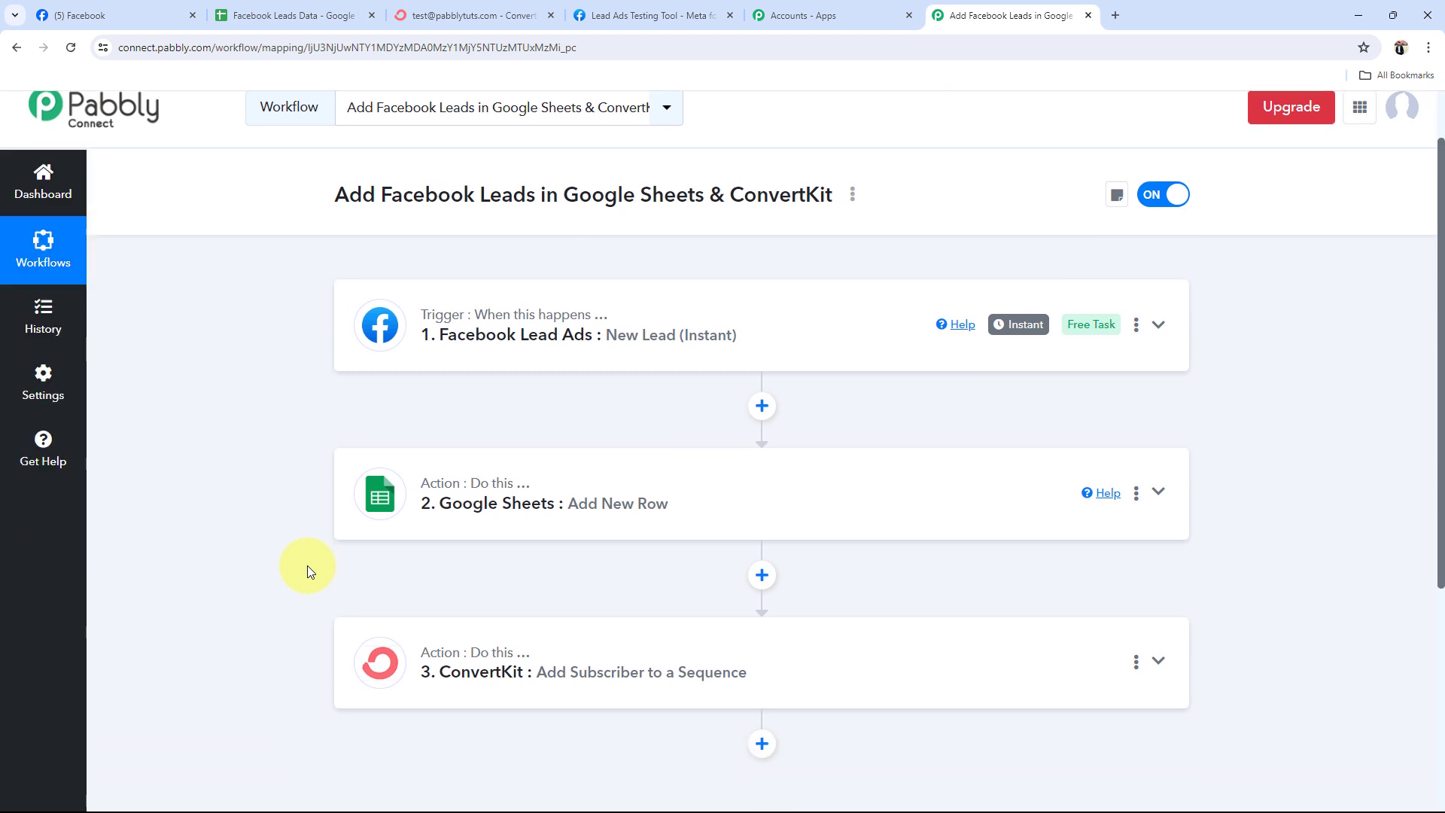